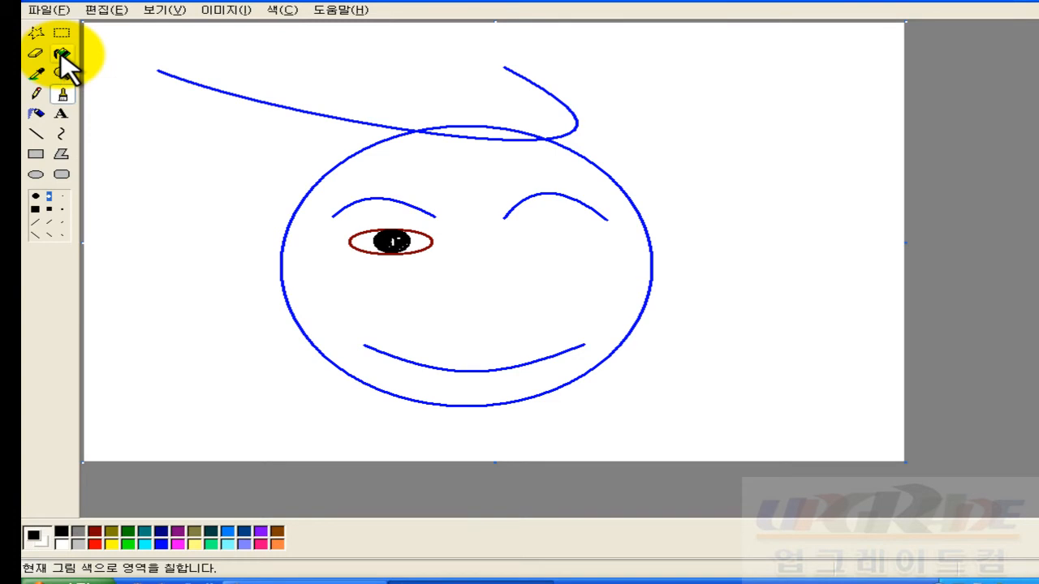
# - Undo the last brush strokes in the pupil and clear the entire face drawing from the canvas
pyautogui.hotkey('ctrl', 'z')
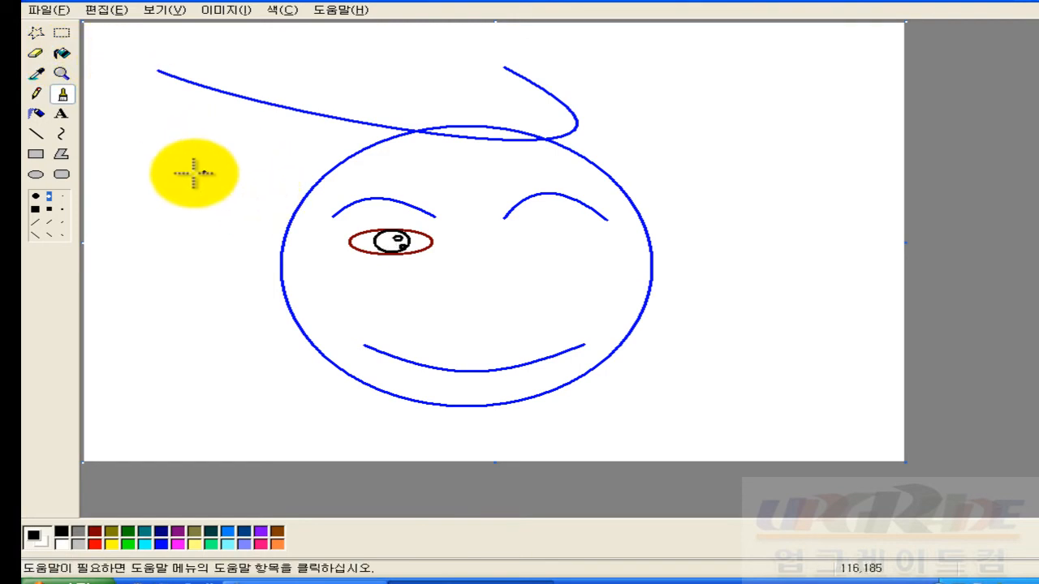
pyautogui.click(230, 9)
pyautogui.click(271, 84)
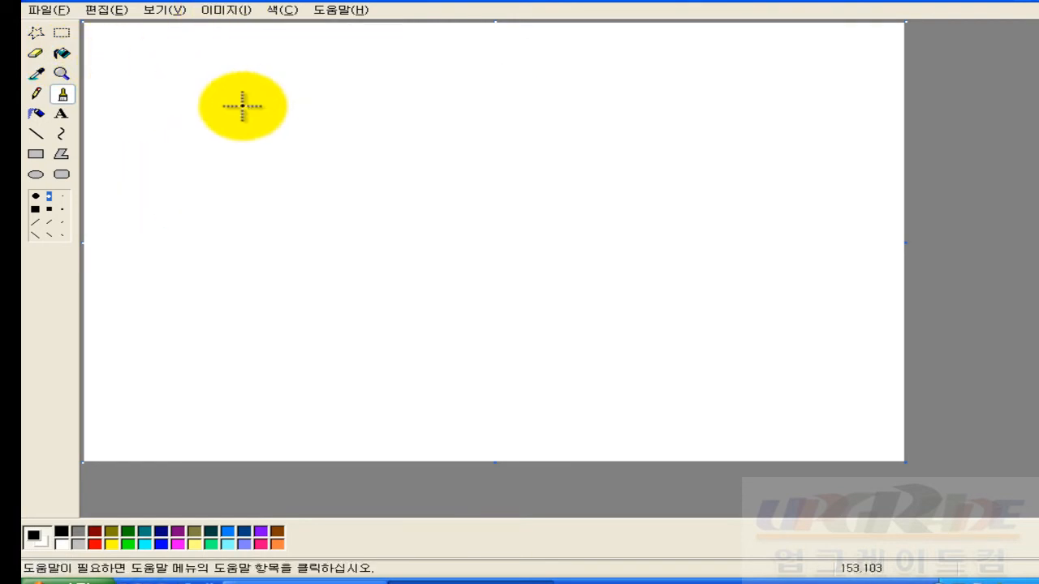
# - Draw five overlapping black outlined rectangles of different sizes across the canvas with the Rectangle tool
pyautogui.click(36, 155)
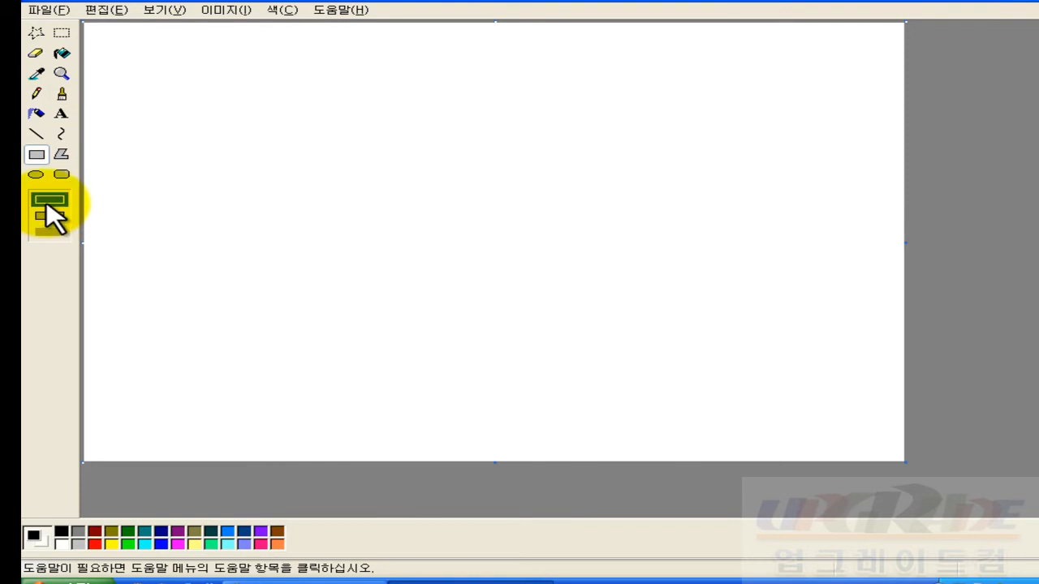
pyautogui.moveTo(156, 66); pyautogui.dragTo(380, 230)
pyautogui.moveTo(311, 118); pyautogui.dragTo(767, 248)
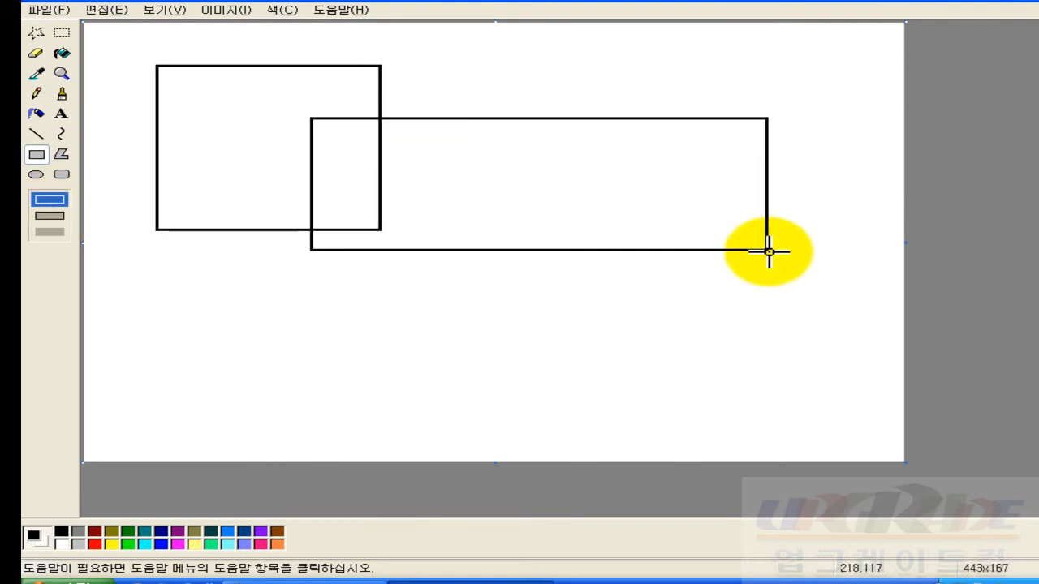
pyautogui.moveTo(562, 55); pyautogui.dragTo(767, 171)
pyautogui.moveTo(505, 199); pyautogui.dragTo(836, 340)
pyautogui.moveTo(191, 188)
pyautogui.mouseDown()
pyautogui.moveTo(445, 386)
pyautogui.moveTo(489, 436)
pyautogui.mouseUp()
# - Draw two outlined ellipses over the upper-left and right rectangles, and a rounded rectangle across the lower middle of the canvas
pyautogui.click(36, 175)
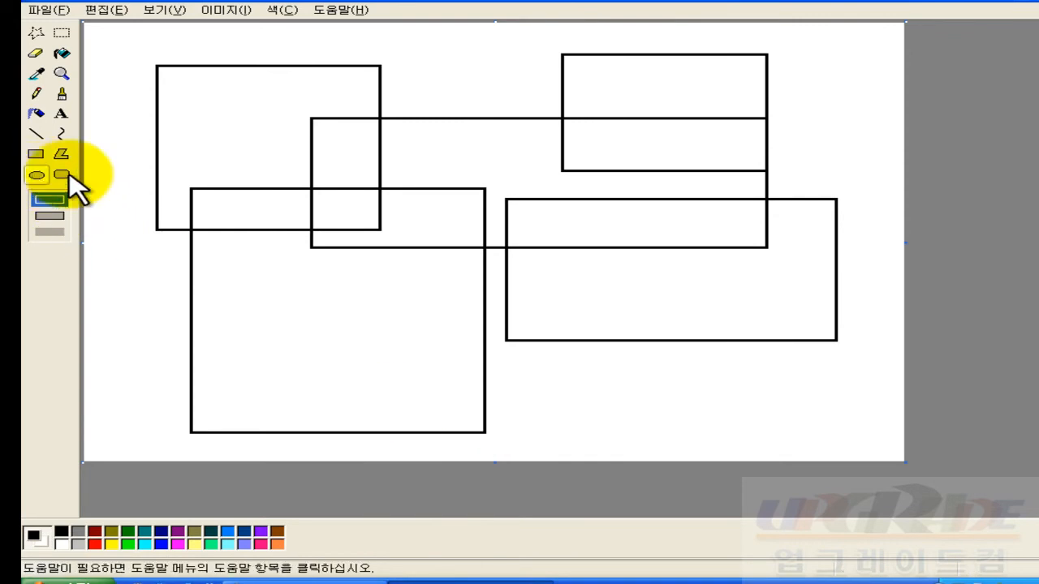
pyautogui.moveTo(261, 50); pyautogui.dragTo(528, 200)
pyautogui.moveTo(652, 157)
pyautogui.mouseDown()
pyautogui.moveTo(765, 225)
pyautogui.moveTo(896, 329)
pyautogui.mouseUp()
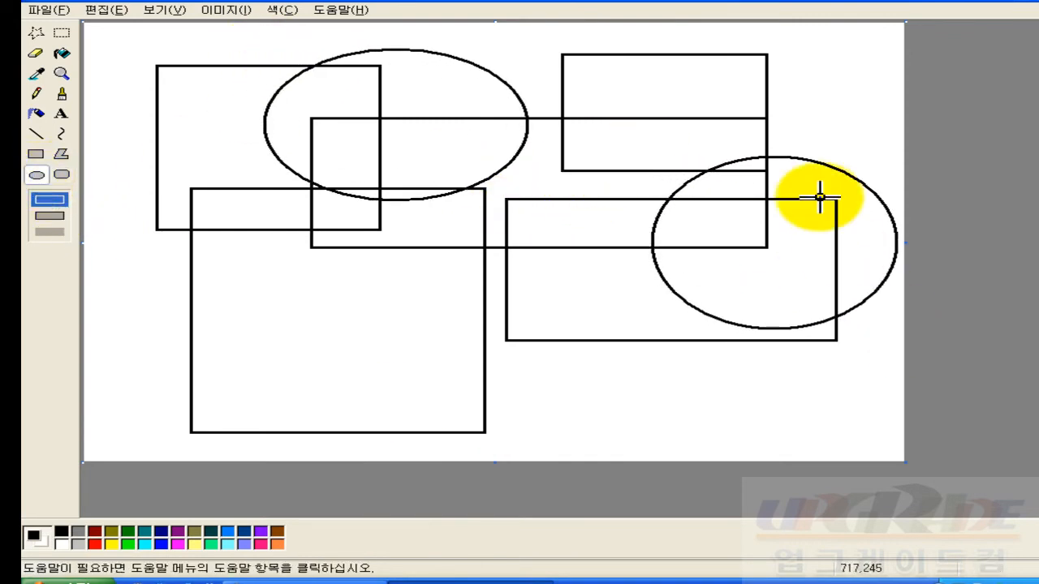
pyautogui.click(61, 174)
pyautogui.moveTo(269, 270); pyautogui.dragTo(654, 406)
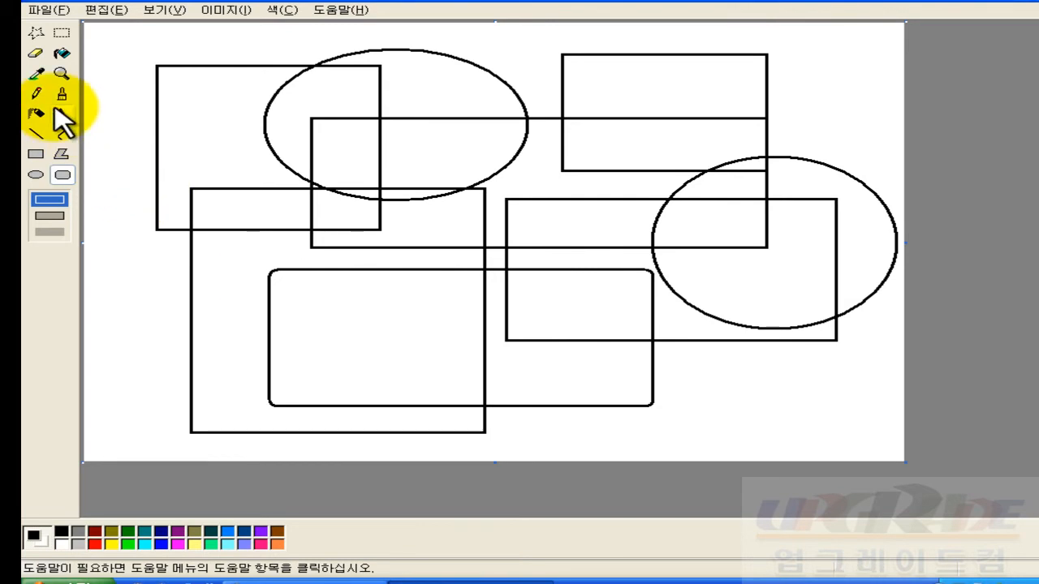
# - Fill red the upper ellipse's lower-right section, the rounded rectangle's overlap with the right rectangle, and the upper-right rectangle's lower part
pyautogui.click(64, 55)
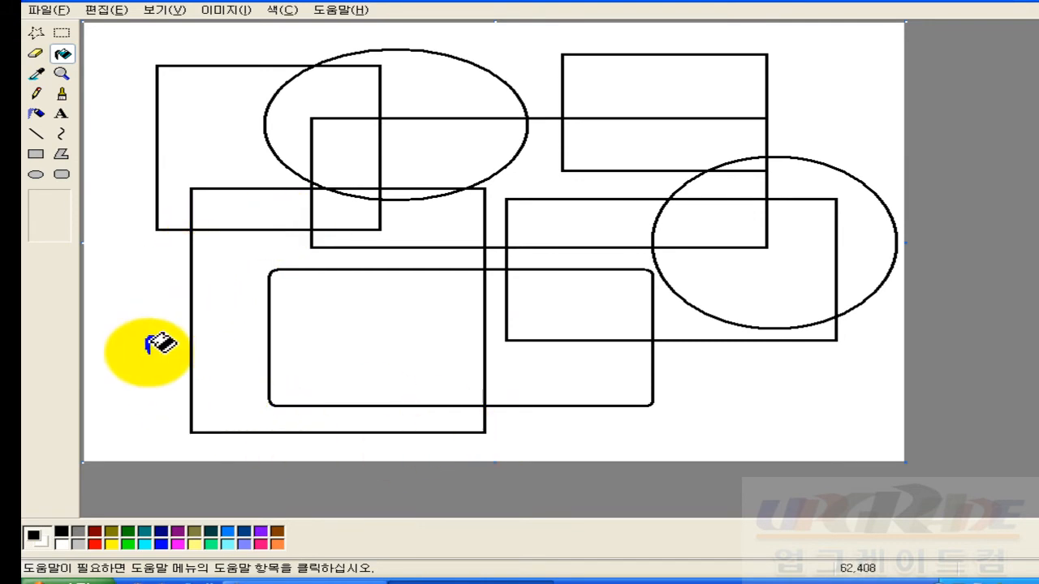
pyautogui.click(94, 544)
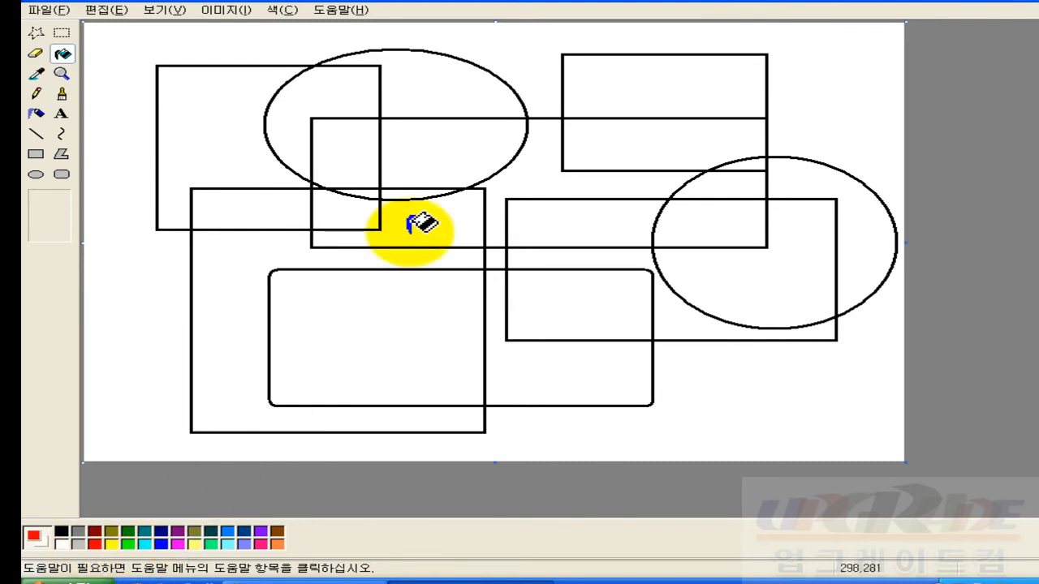
pyautogui.click(435, 139)
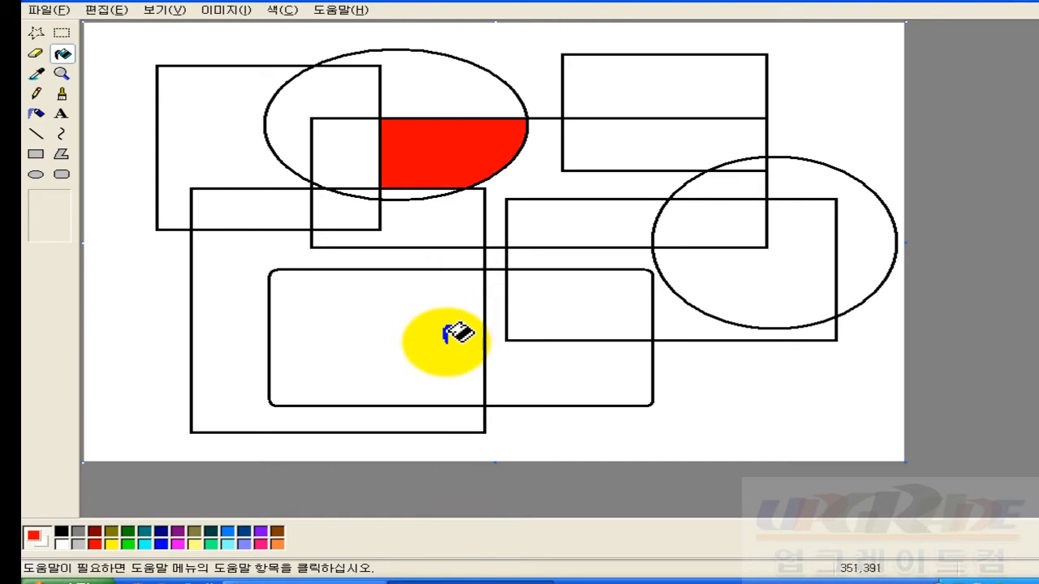
pyautogui.click(619, 312)
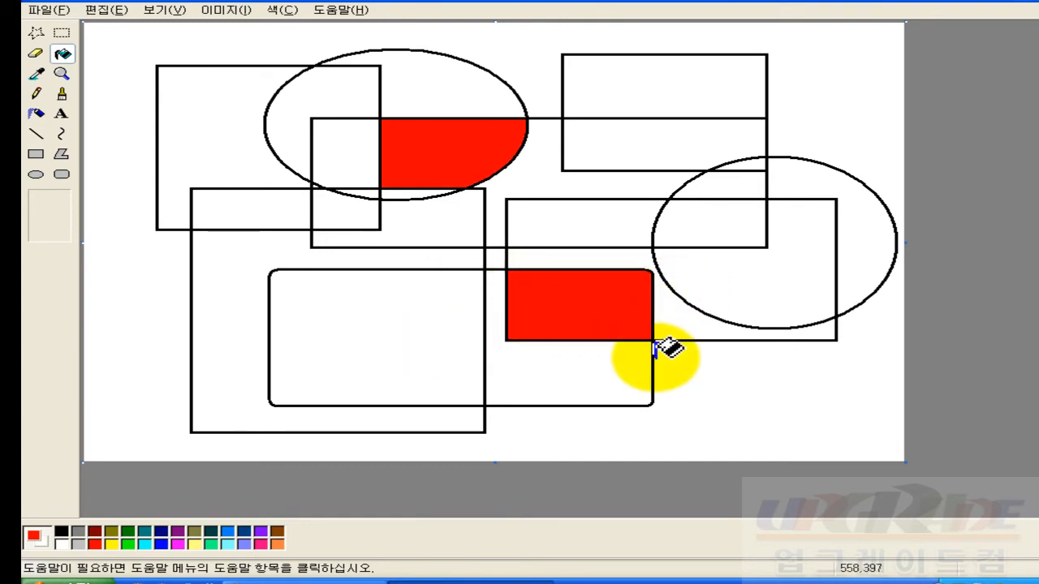
pyautogui.click(708, 144)
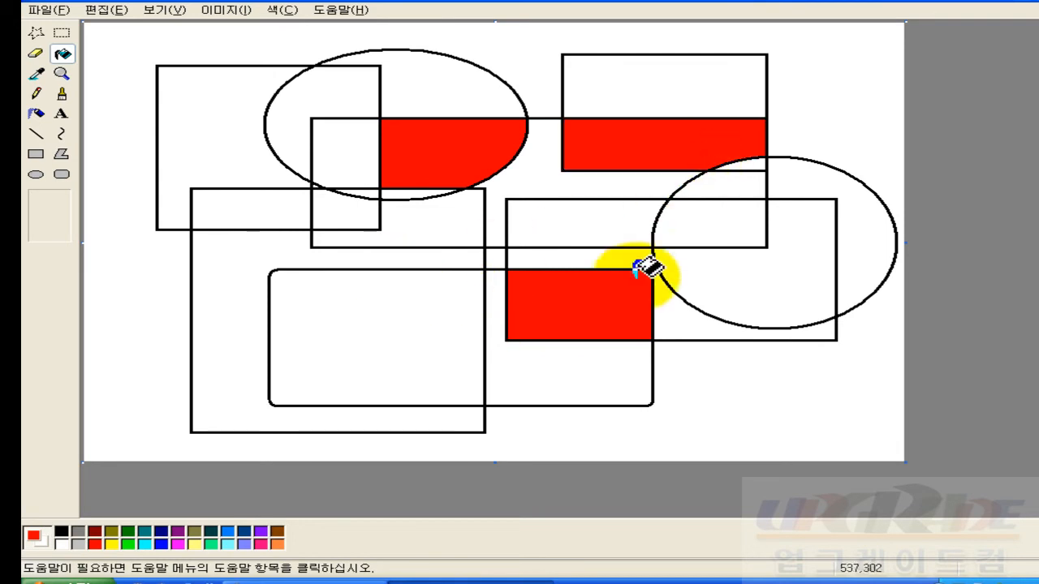
# - Fill blue the upper-left section of the right rectangle and the small overlap below the upper ellipse
pyautogui.click(162, 544)
pyautogui.click(583, 225)
pyautogui.click(361, 216)
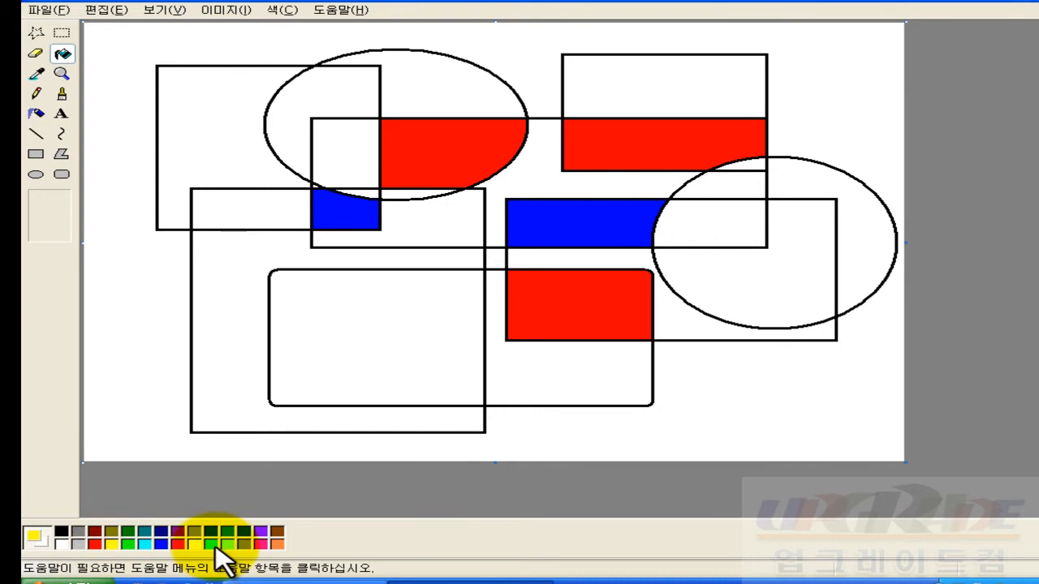
# - Fill three more regions with yellow and three with green, including the two parts of the rounded rectangle
pyautogui.click(395, 311)
pyautogui.rightClick(619, 381)
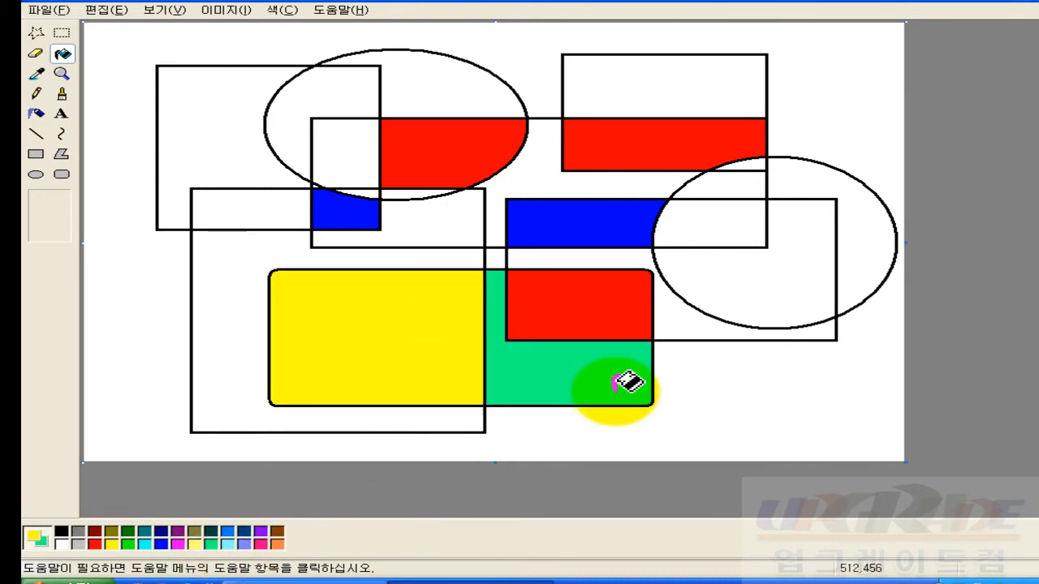
pyautogui.click(637, 74)
pyautogui.rightClick(349, 148)
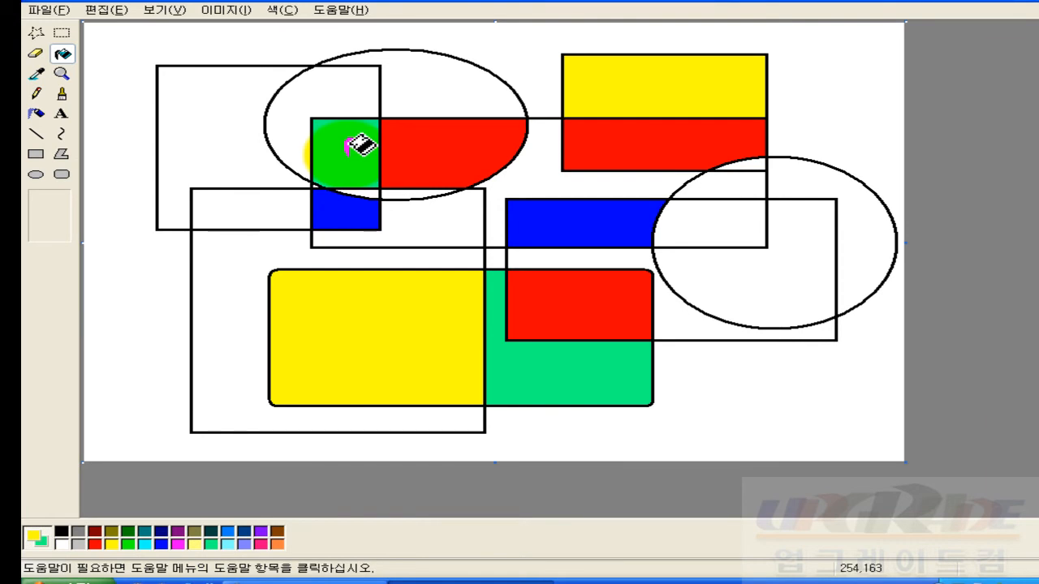
pyautogui.rightClick(710, 236)
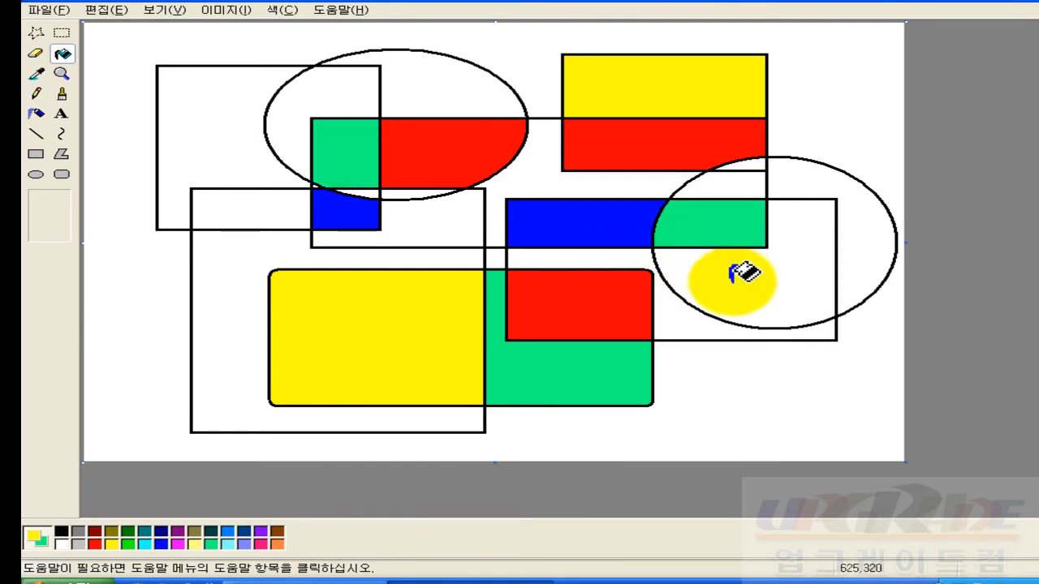
pyautogui.click(418, 239)
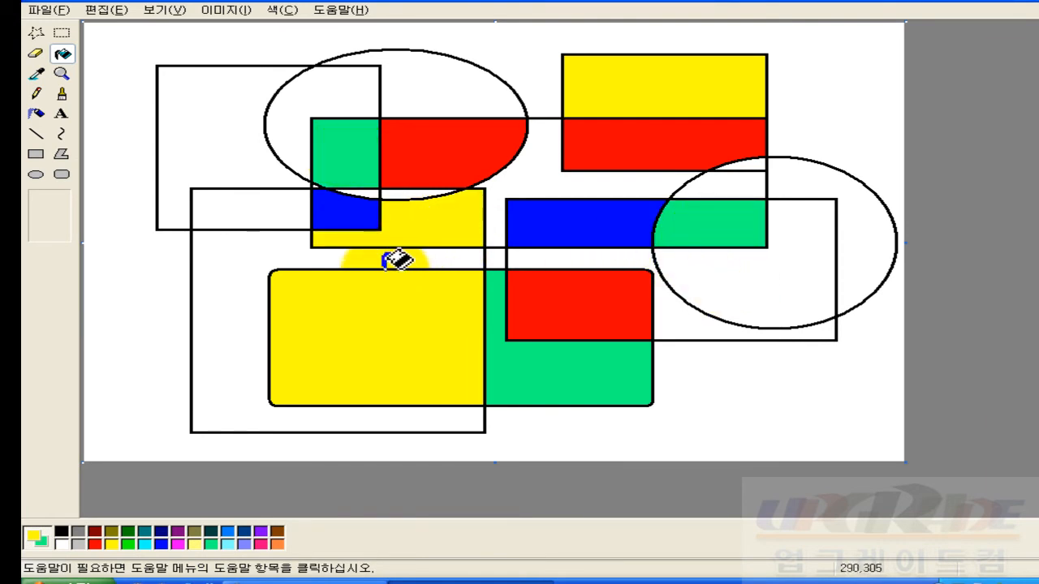
# - Fill three more regions with orange and three with light violet-blue, including the upper ellipse's left and top sections
pyautogui.click(277, 543)
pyautogui.click(361, 86)
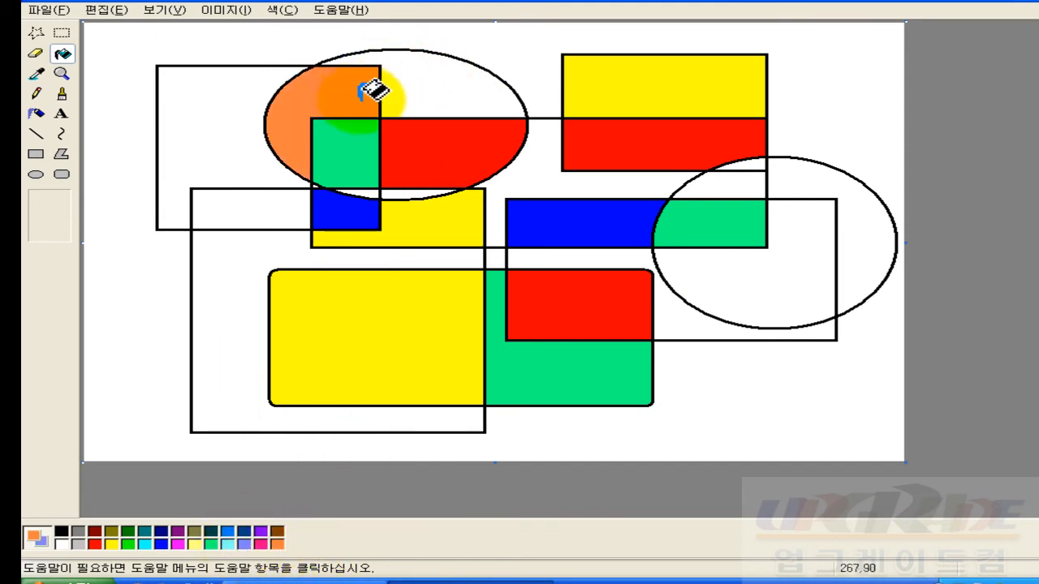
pyautogui.rightClick(441, 95)
pyautogui.click(533, 255)
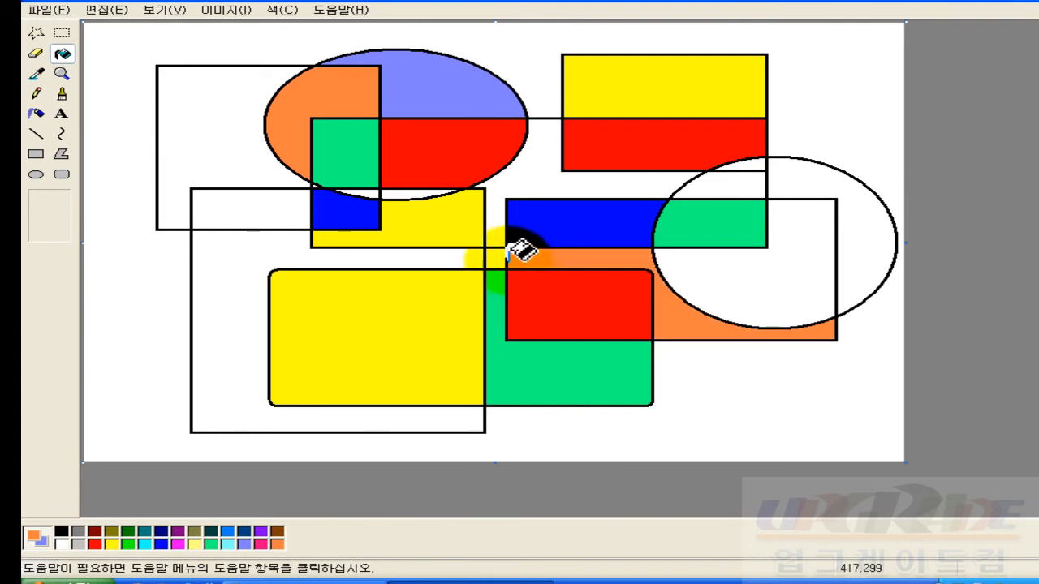
pyautogui.rightClick(521, 182)
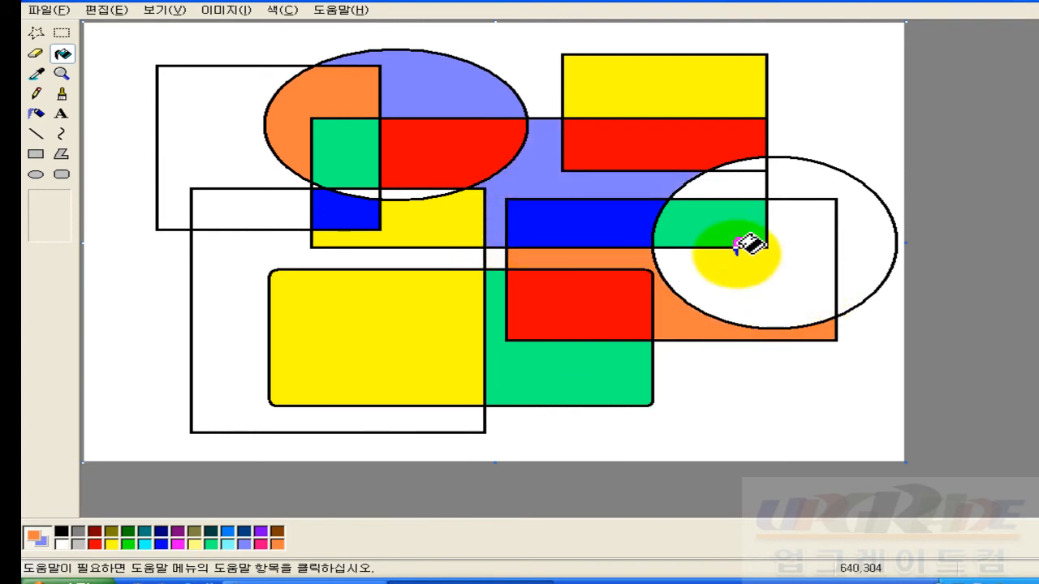
pyautogui.click(753, 164)
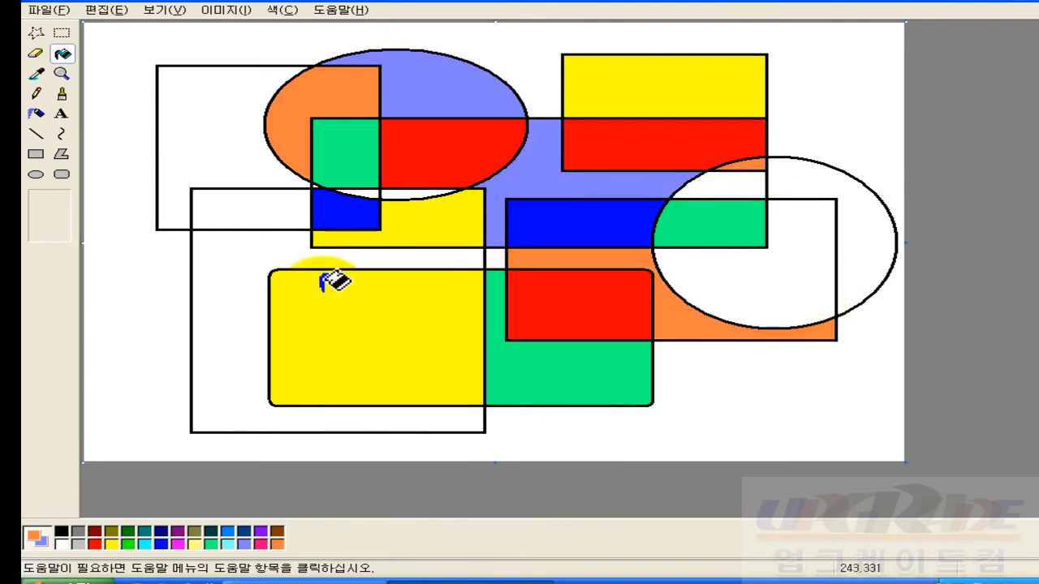
pyautogui.rightClick(241, 251)
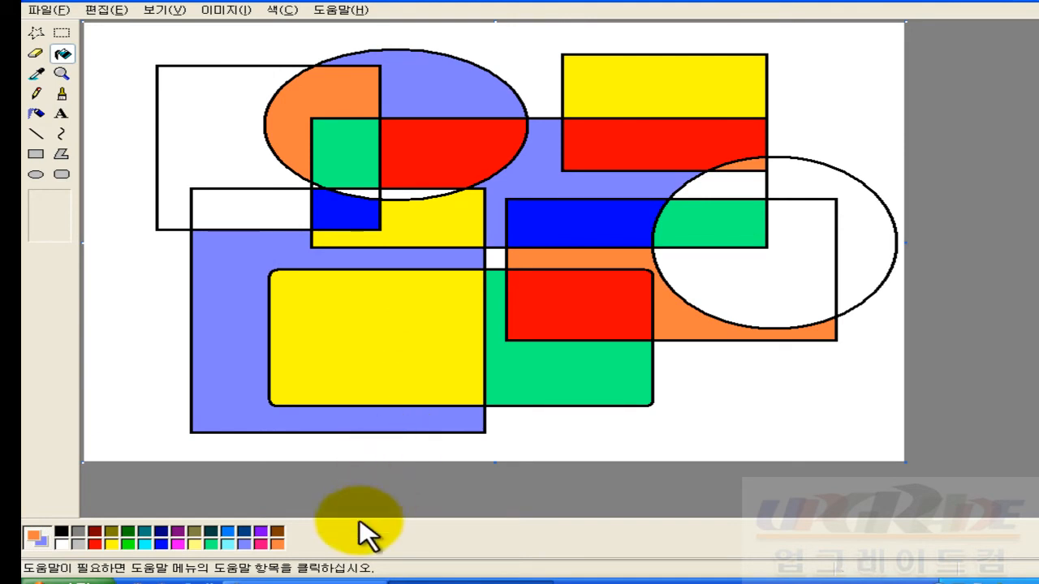
# - Fill two regions with purple and two with dark red, including the upper-left rectangle and the lower section of the right ellipse
pyautogui.click(178, 533)
pyautogui.rightClick(95, 533)
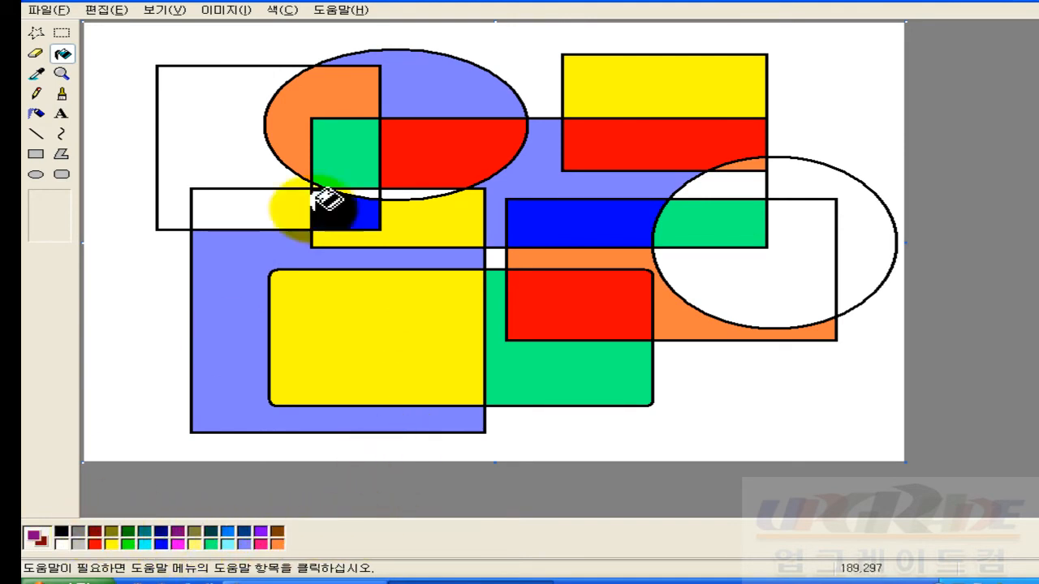
pyautogui.click(241, 196)
pyautogui.rightClick(211, 114)
pyautogui.rightClick(787, 237)
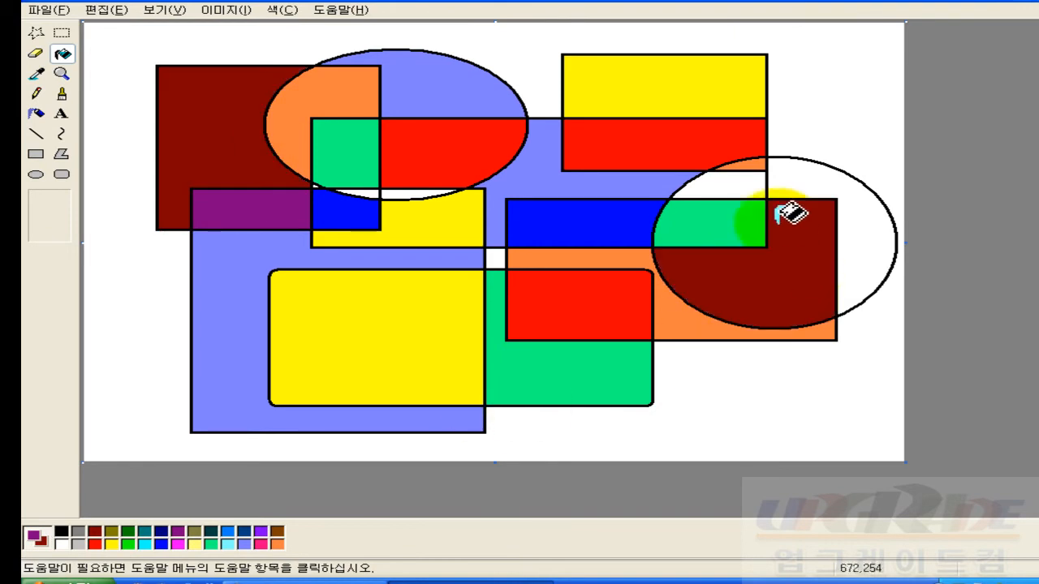
pyautogui.click(747, 185)
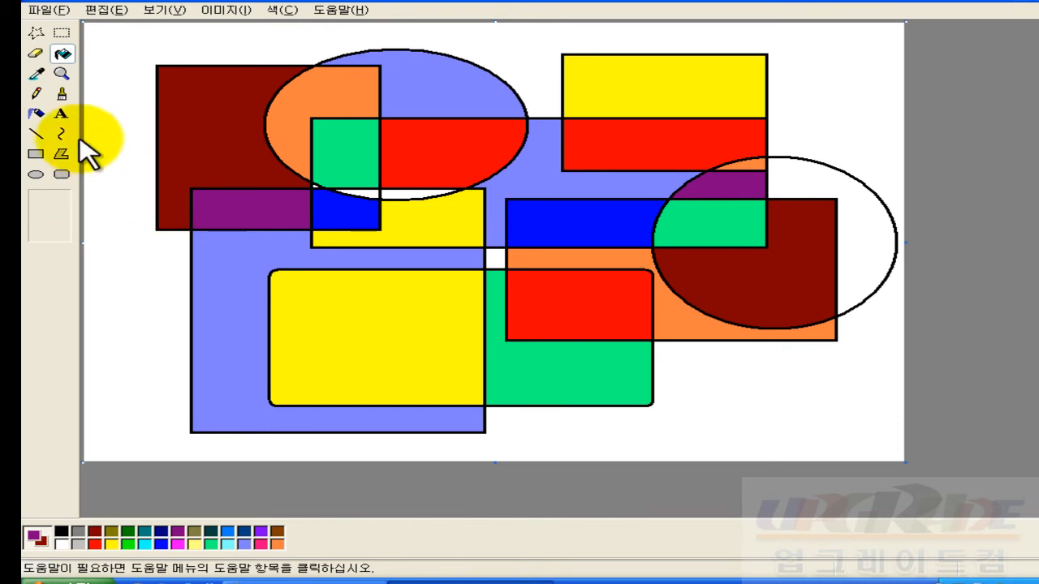
# - Erase a small gap in the right ellipse's upper outline using the smallest eraser and white as the background color
pyautogui.click(34, 53)
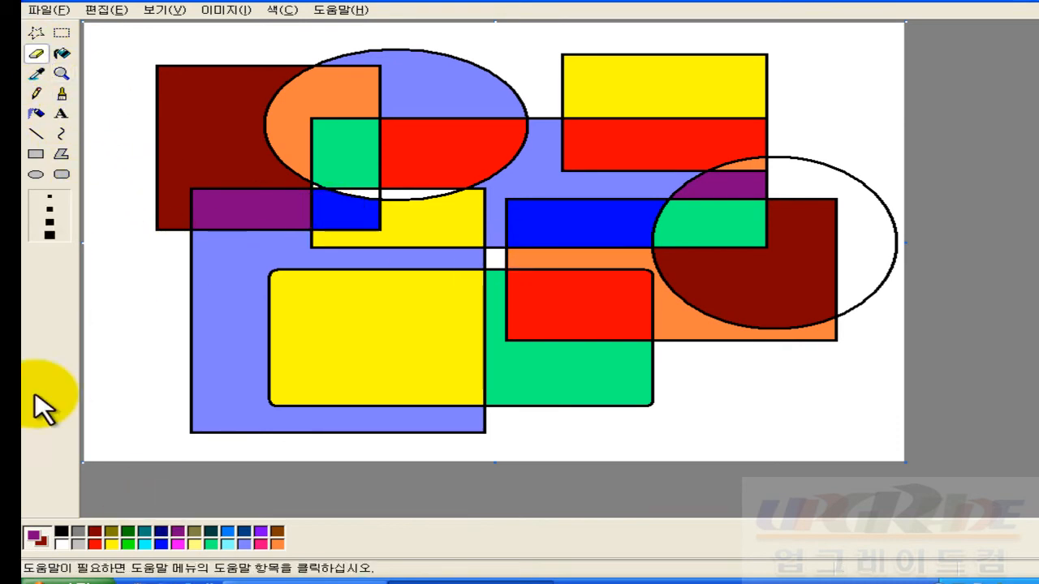
pyautogui.rightClick(60, 544)
pyautogui.click(49, 196)
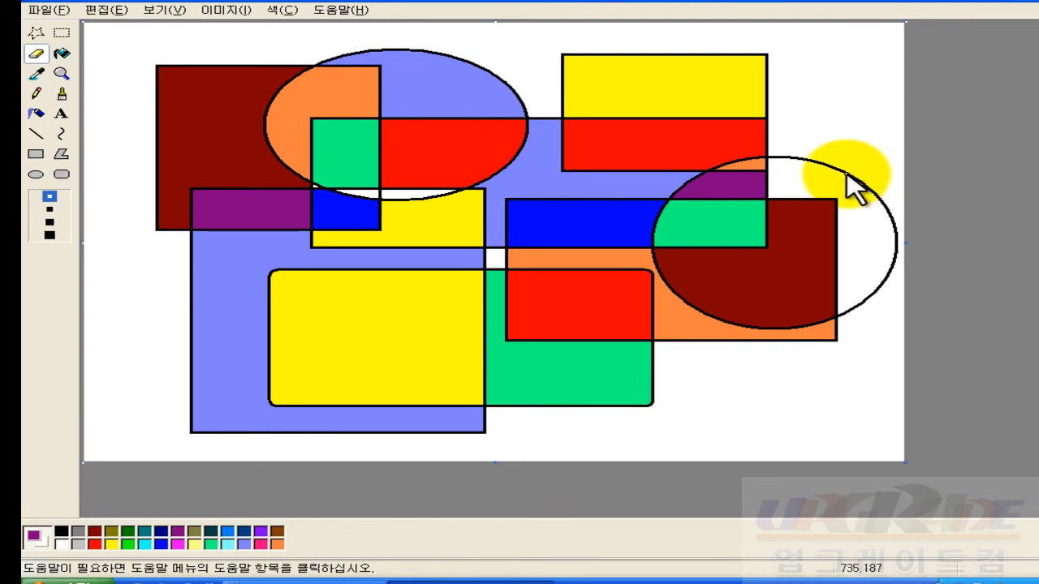
# - Try to fill the white section of the right ellipse with black while its outline has a gap, and undo the fill
pyautogui.click(62, 53)
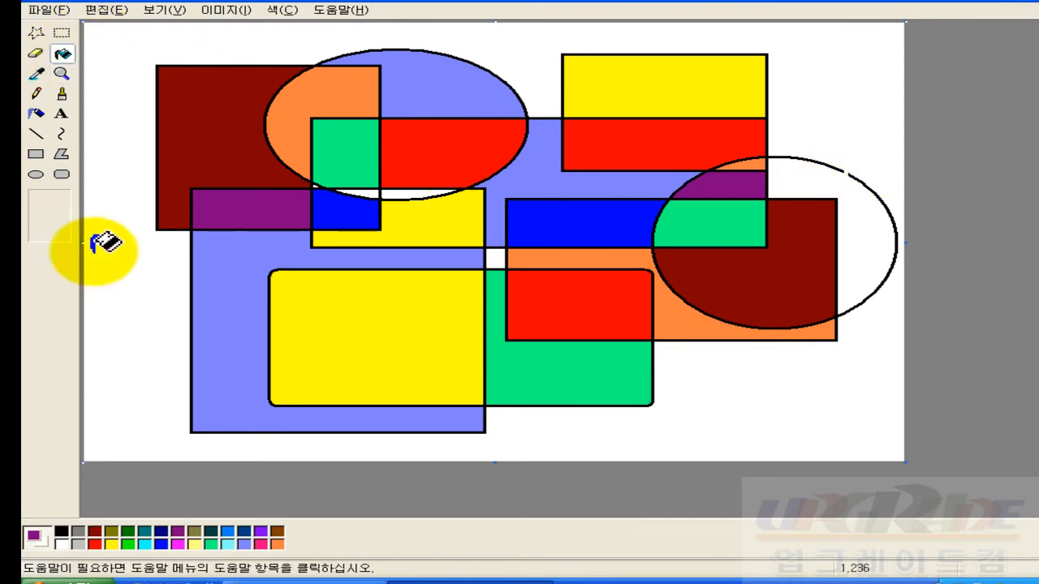
pyautogui.click(95, 535)
pyautogui.click(62, 532)
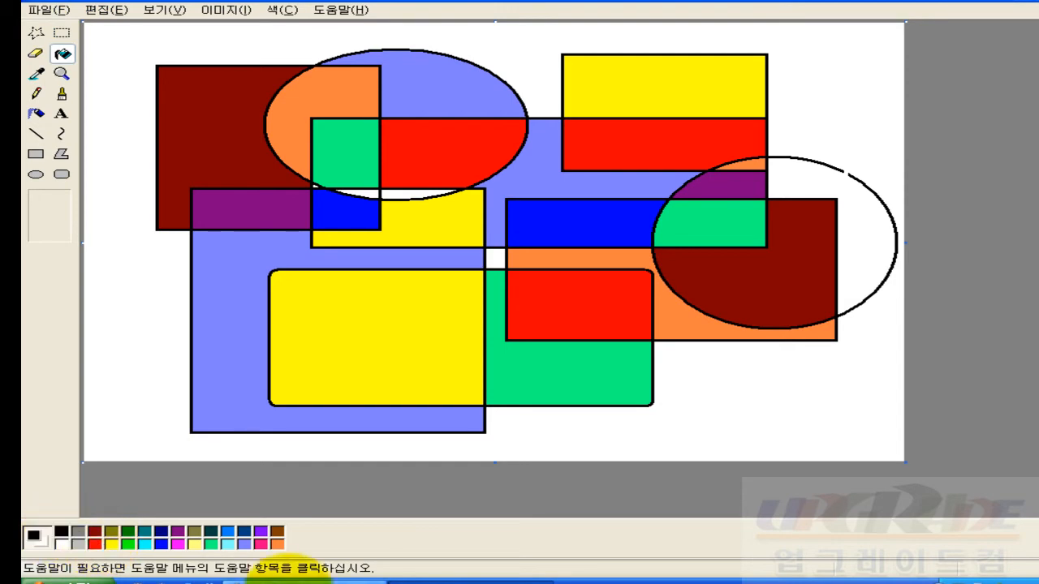
pyautogui.click(871, 231)
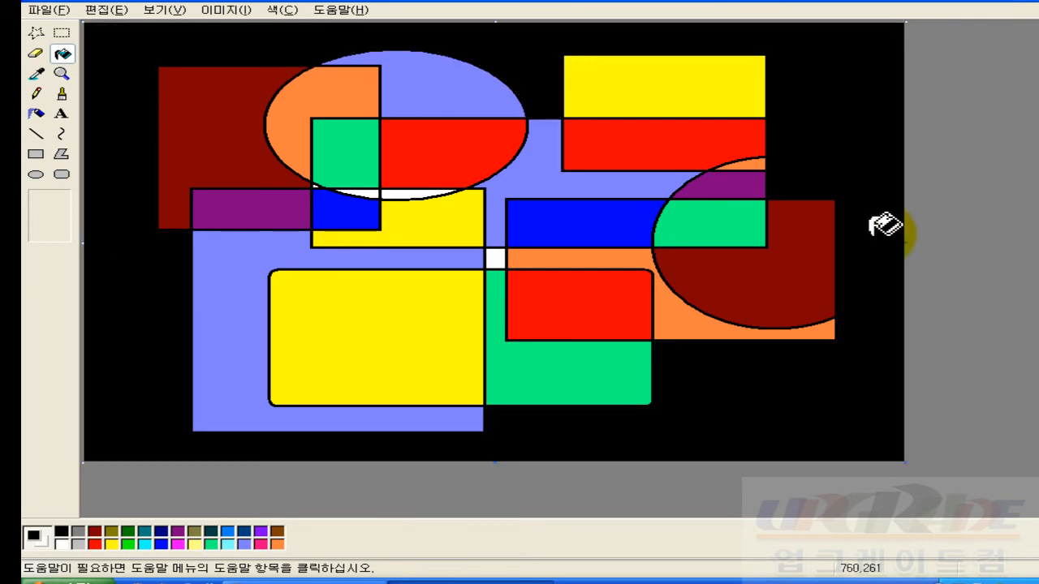
pyautogui.hotkey('ctrl', 'z')
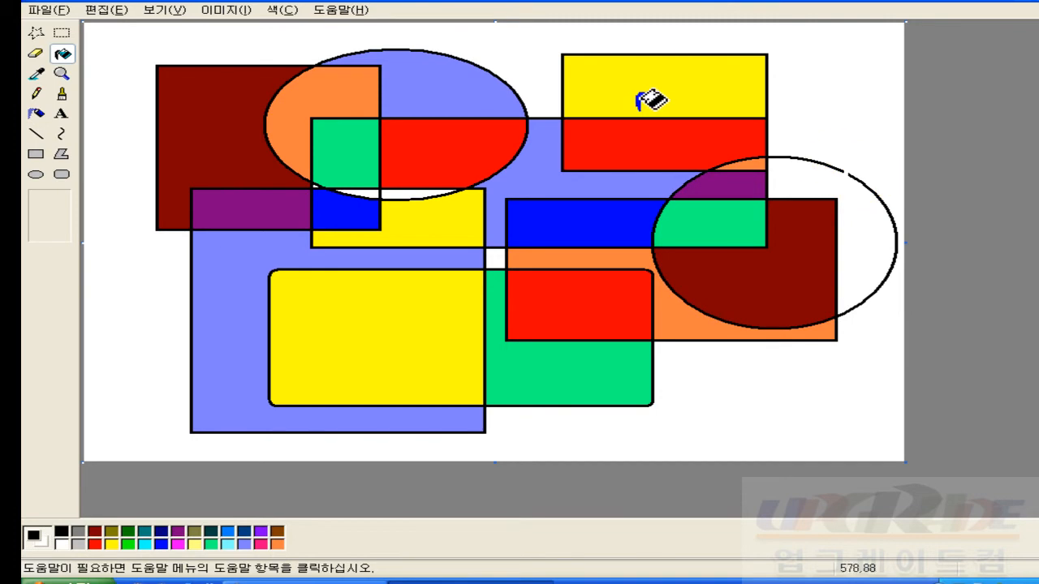
# - Close the gap in the right ellipse's outline with the Pencil and fill its white section with black
pyautogui.click(37, 93)
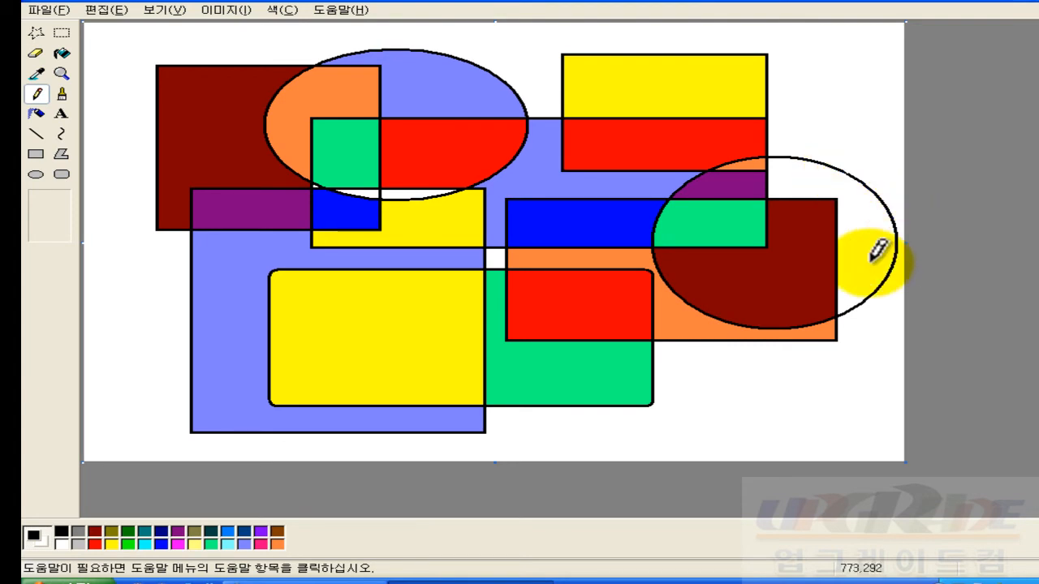
pyautogui.click(62, 54)
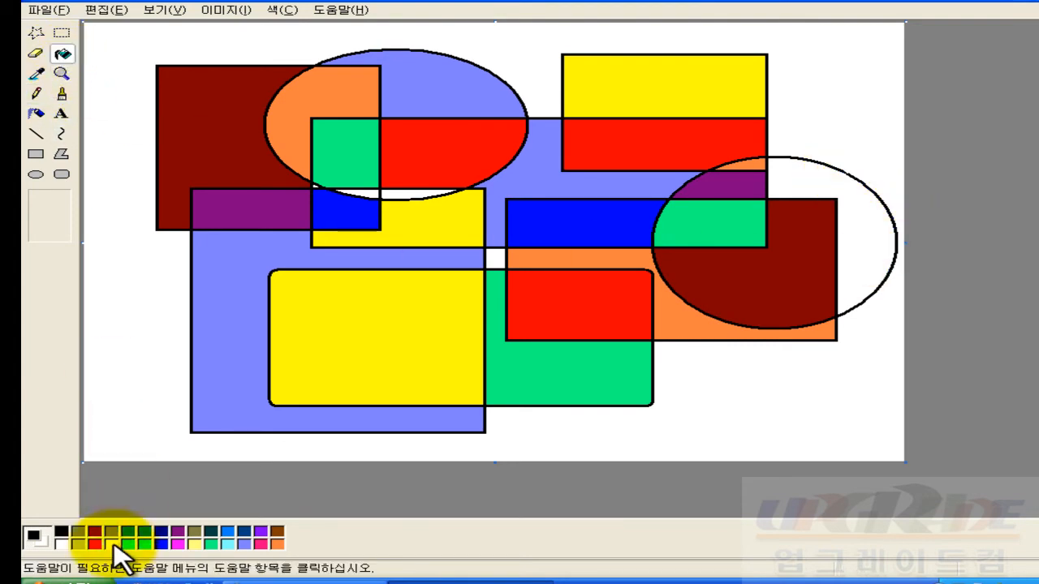
pyautogui.click(863, 217)
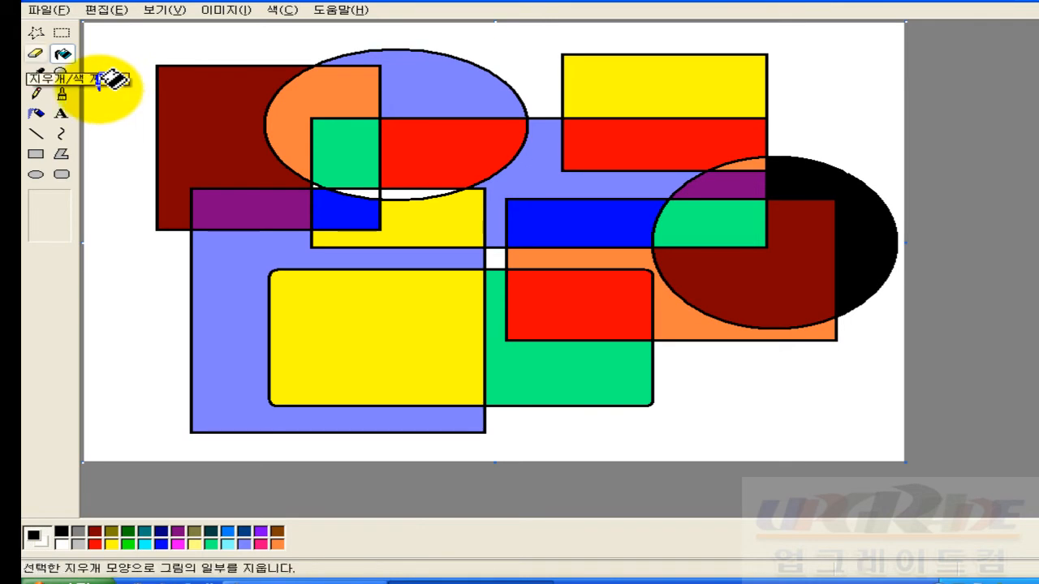
# - Erase part of the left ellipse's upper outline in white, moving the winvnc.exe error dialog off the screen
pyautogui.click(37, 55)
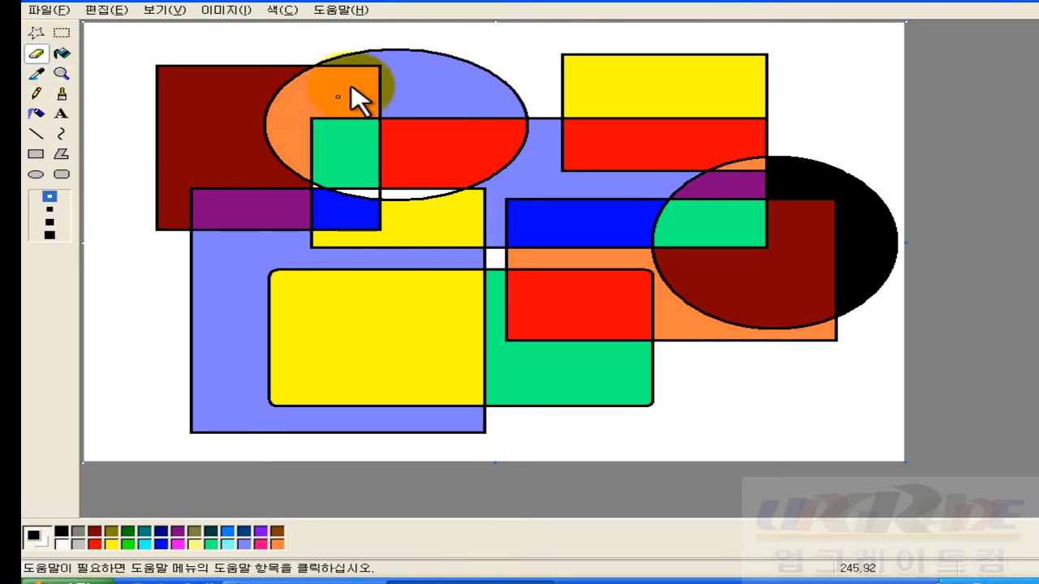
pyautogui.moveTo(365, 51)
pyautogui.mouseDown()
pyautogui.moveTo(429, 75)
pyautogui.moveTo(420, 59)
pyautogui.moveTo(444, 55)
pyautogui.moveTo(407, 49)
pyautogui.moveTo(446, 51)
pyautogui.mouseUp()
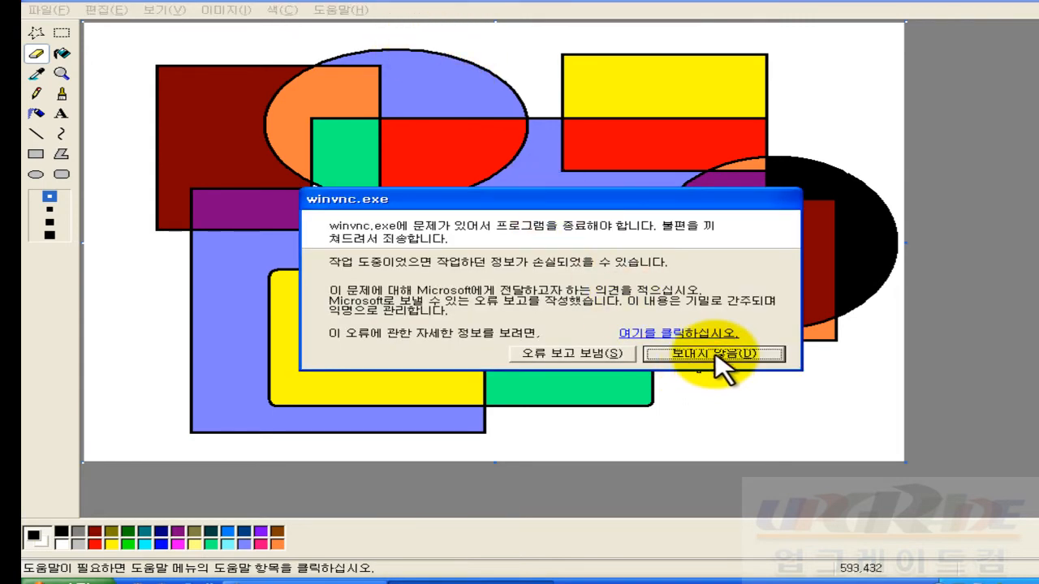
pyautogui.moveTo(555, 201); pyautogui.dragTo(1038, 493)
pyautogui.moveTo(868, 489); pyautogui.dragTo(1007, 583)
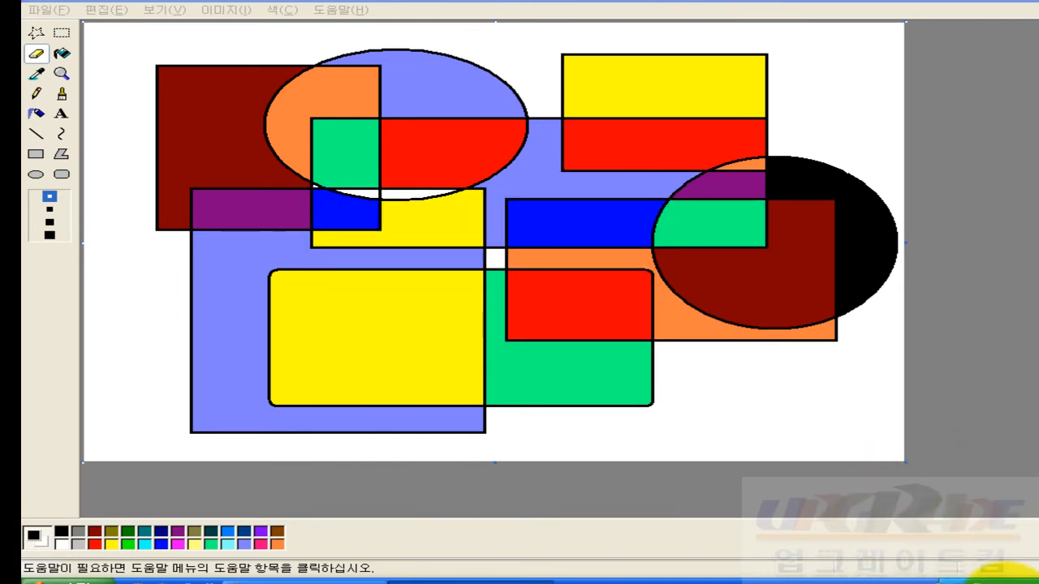
pyautogui.moveTo(339, 55)
pyautogui.mouseDown()
pyautogui.moveTo(458, 70)
pyautogui.moveTo(401, 72)
pyautogui.moveTo(440, 67)
pyautogui.moveTo(429, 49)
pyautogui.moveTo(377, 52)
pyautogui.moveTo(443, 59)
pyautogui.mouseUp()
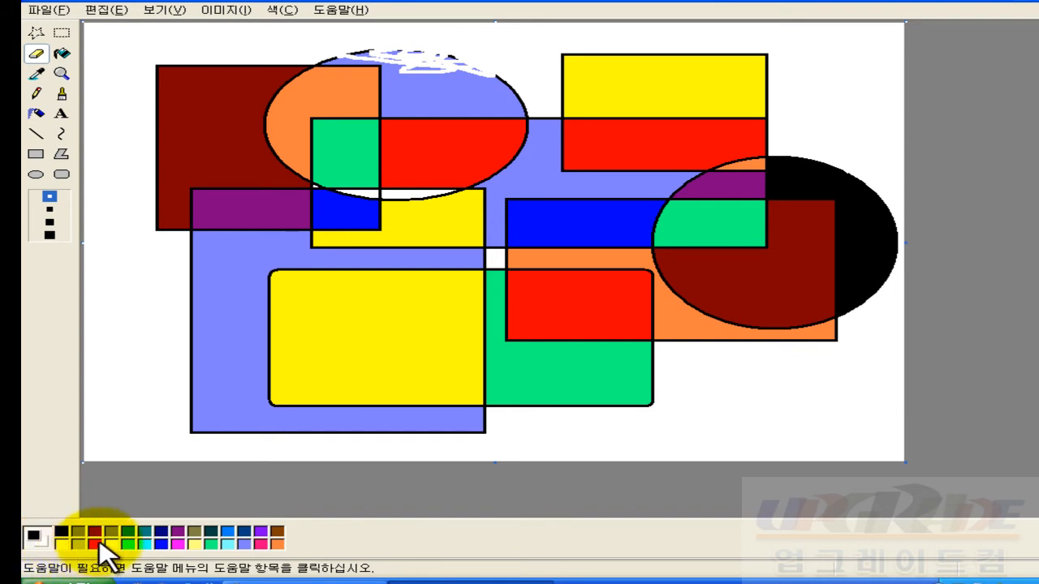
# - Scribble over the left ellipse's upper edge with the eraser, once with black and once with white as the background color
pyautogui.rightClick(71, 542)
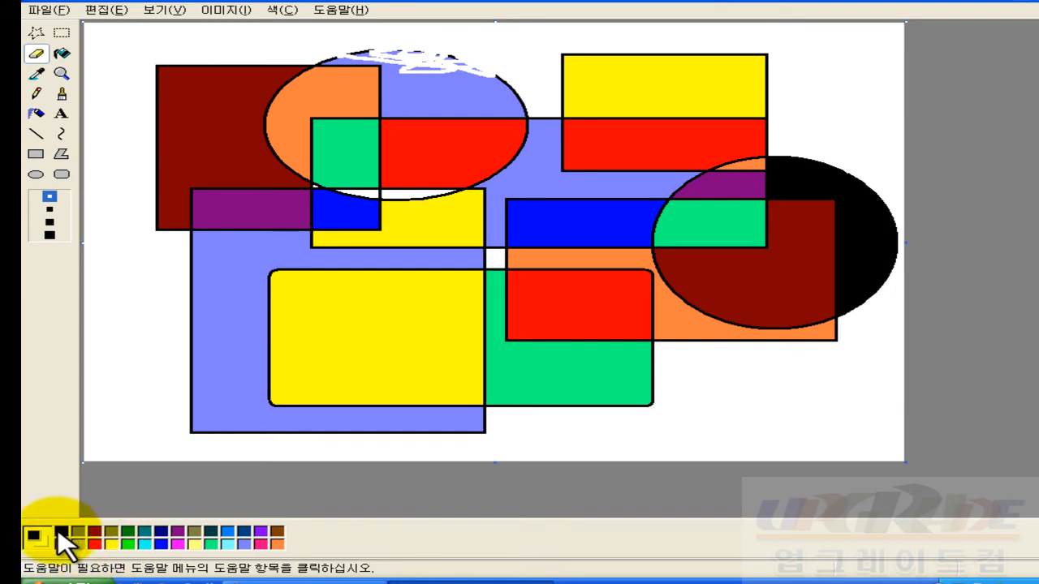
pyautogui.rightClick(60, 532)
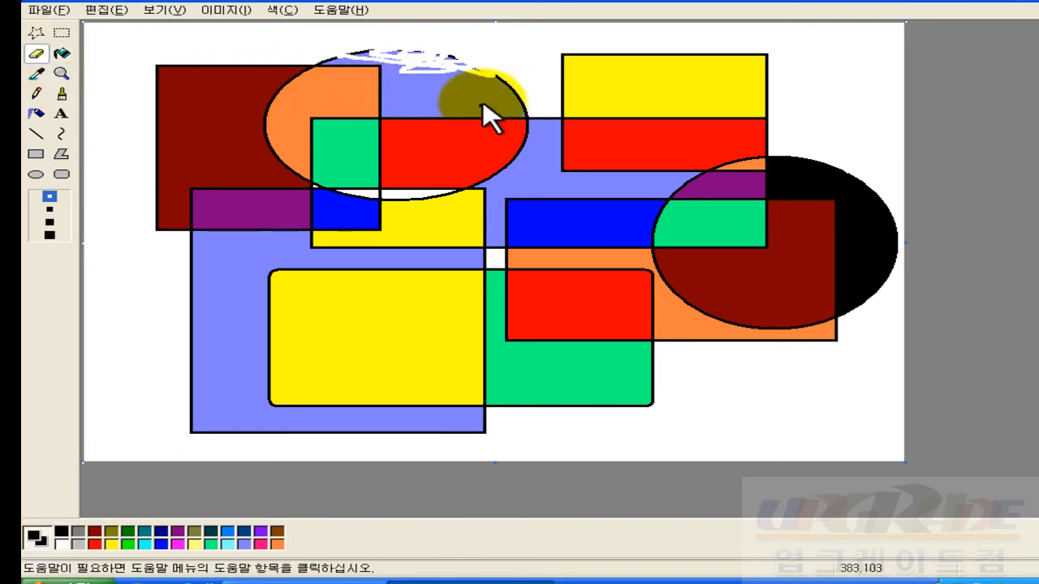
pyautogui.moveTo(498, 82)
pyautogui.mouseDown()
pyautogui.moveTo(449, 95)
pyautogui.moveTo(484, 65)
pyautogui.moveTo(439, 90)
pyautogui.moveTo(500, 69)
pyautogui.moveTo(417, 90)
pyautogui.moveTo(496, 60)
pyautogui.moveTo(407, 88)
pyautogui.moveTo(494, 45)
pyautogui.moveTo(418, 89)
pyautogui.moveTo(490, 61)
pyautogui.moveTo(330, 92)
pyautogui.moveTo(451, 103)
pyautogui.mouseUp()
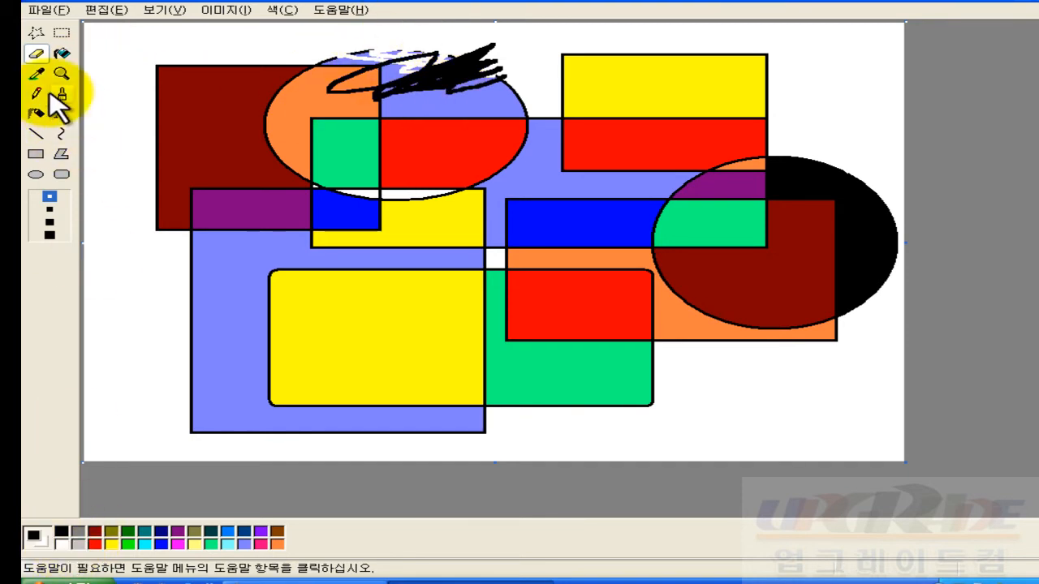
pyautogui.moveTo(403, 72)
pyautogui.mouseDown()
pyautogui.moveTo(355, 77)
pyautogui.moveTo(395, 50)
pyautogui.moveTo(320, 83)
pyautogui.moveTo(380, 54)
pyautogui.moveTo(288, 78)
pyautogui.moveTo(422, 38)
pyautogui.moveTo(297, 79)
pyautogui.moveTo(355, 49)
pyautogui.moveTo(324, 37)
pyautogui.moveTo(290, 65)
pyautogui.moveTo(349, 64)
pyautogui.moveTo(276, 67)
pyautogui.moveTo(301, 59)
pyautogui.moveTo(254, 83)
pyautogui.moveTo(311, 60)
pyautogui.moveTo(271, 83)
pyautogui.mouseUp()
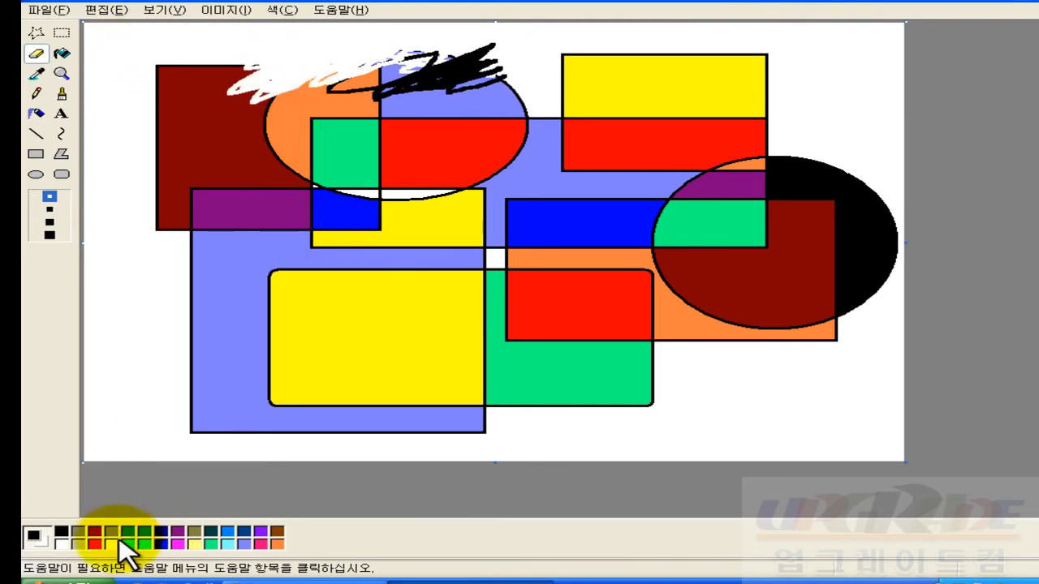
# - Clear the image with yellow as the background color and draw a looping black freehand curve with the Brush
pyautogui.click(235, 11)
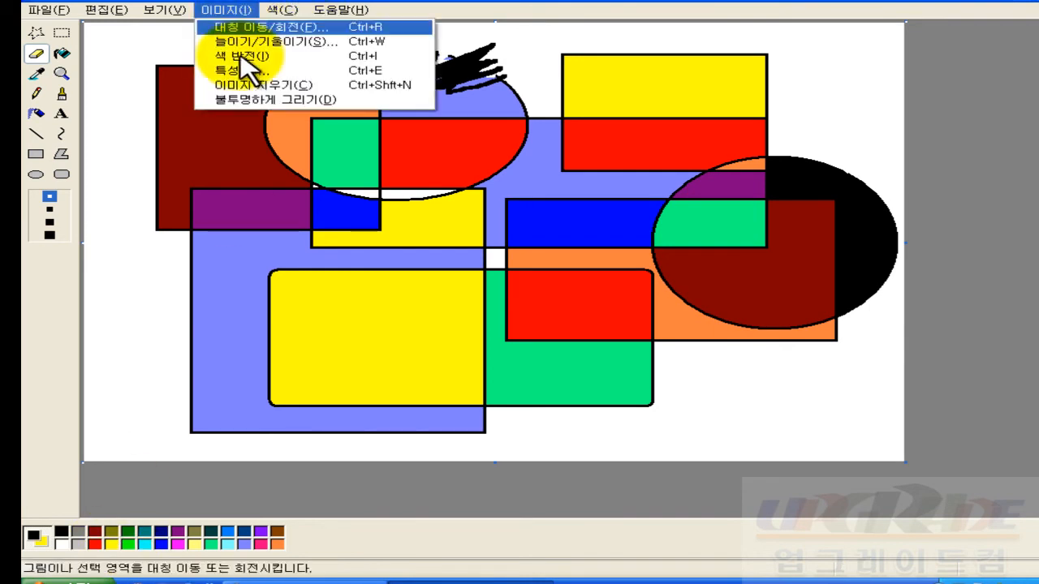
pyautogui.click(243, 85)
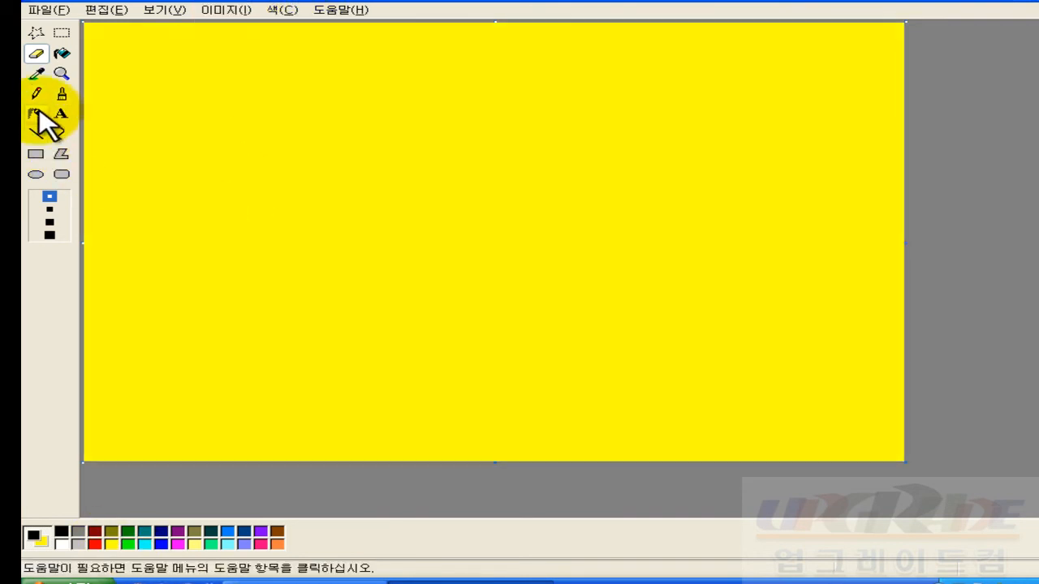
pyautogui.click(62, 94)
pyautogui.moveTo(385, 133)
pyautogui.mouseDown()
pyautogui.moveTo(535, 69)
pyautogui.moveTo(431, 316)
pyautogui.moveTo(430, 294)
pyautogui.moveTo(658, 316)
pyautogui.mouseUp()
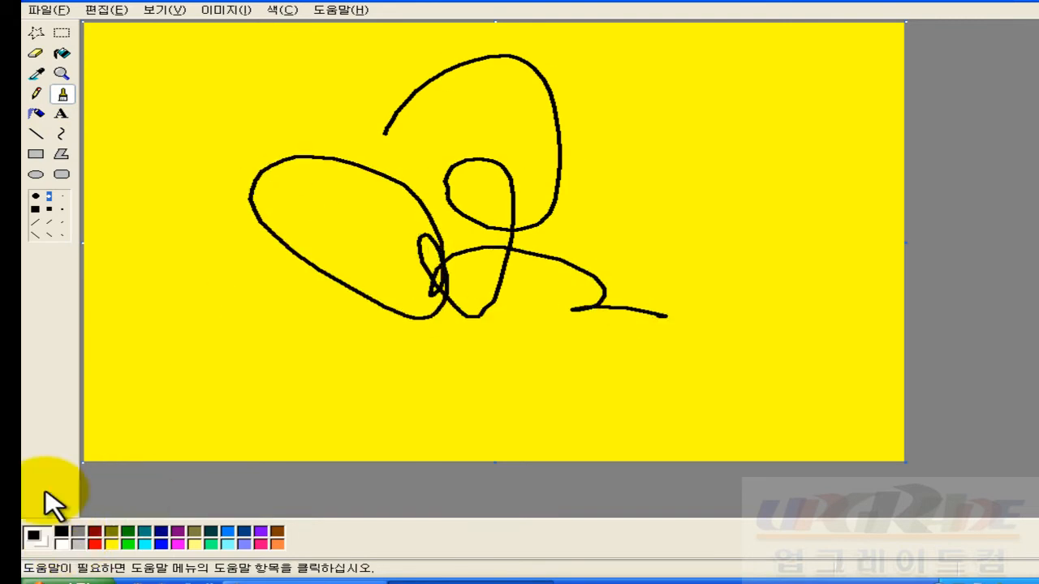
# - Try to erase the upper start of the black curve with white as the background color, and undo the erasing
pyautogui.click(36, 54)
pyautogui.moveTo(360, 122)
pyautogui.mouseDown()
pyautogui.moveTo(443, 101)
pyautogui.moveTo(388, 111)
pyautogui.moveTo(398, 99)
pyautogui.moveTo(460, 92)
pyautogui.moveTo(439, 94)
pyautogui.moveTo(404, 150)
pyautogui.moveTo(456, 78)
pyautogui.mouseUp()
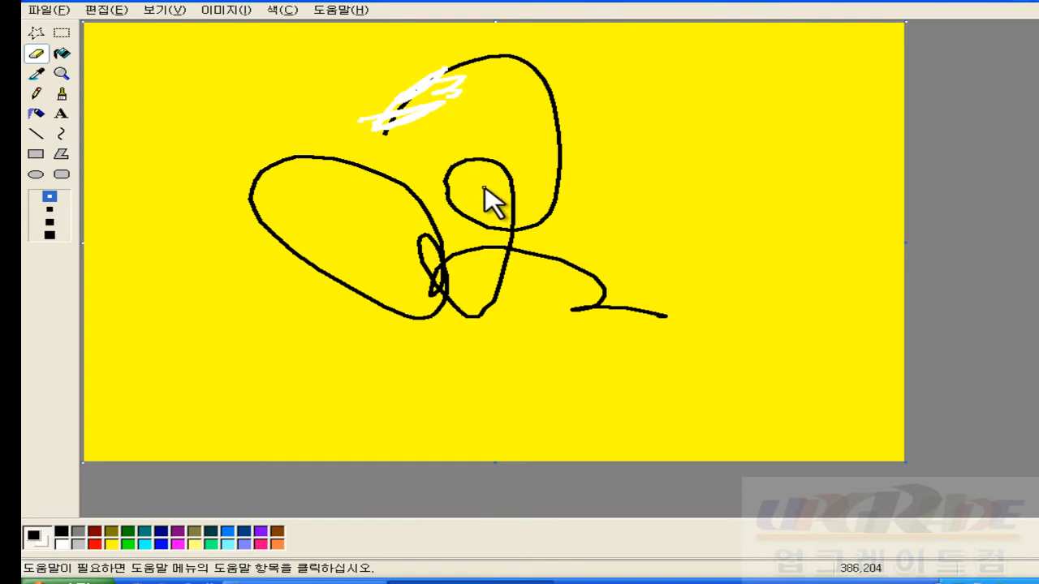
pyautogui.hotkey('ctrl', 'z')
pyautogui.hotkey('ctrl', 'z')
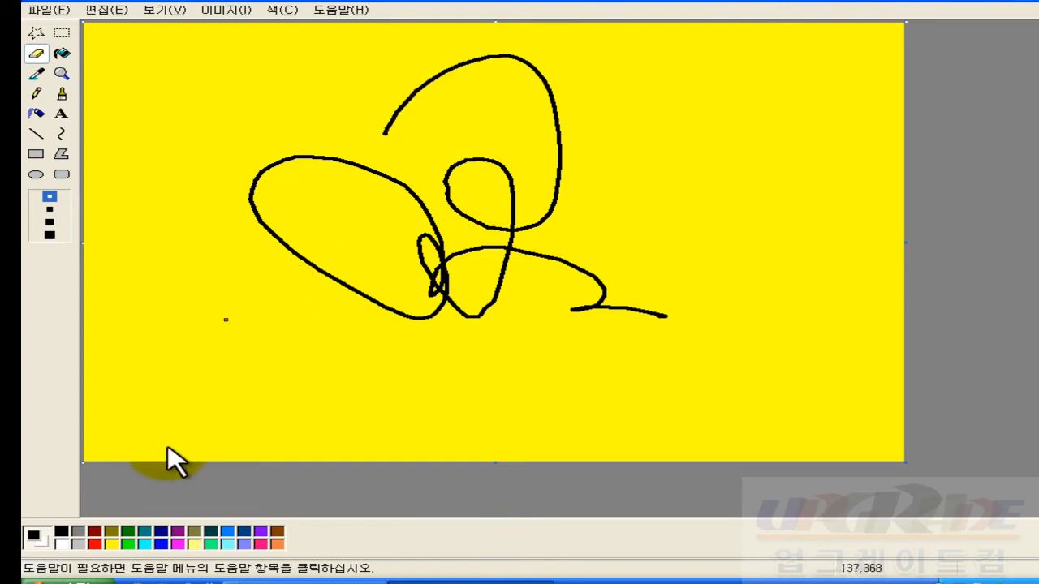
# - Erase the upper start of the black curve with yellow as the background color, and cover more of it with a yellow Brush
pyautogui.click(65, 534)
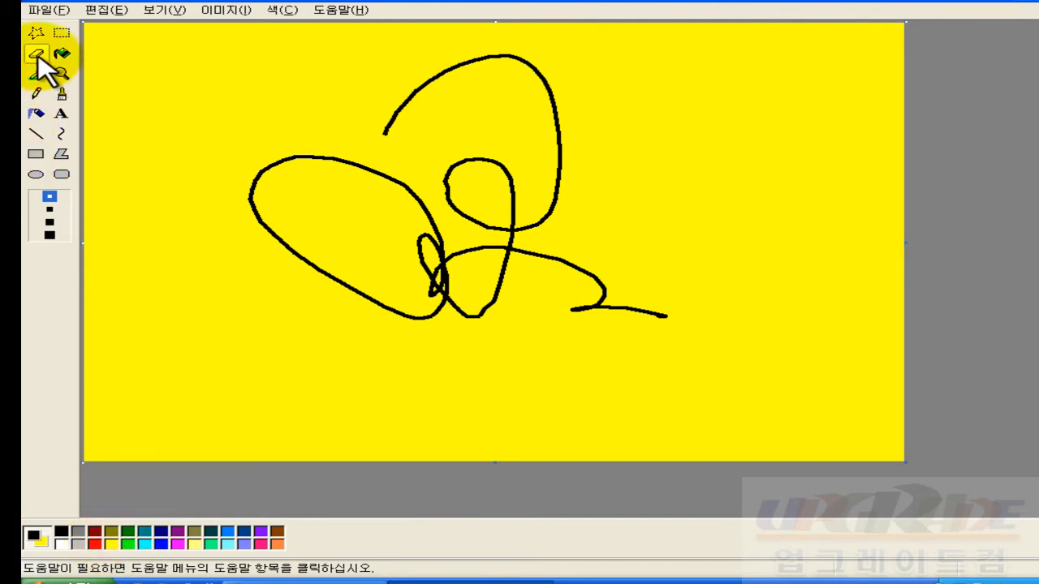
pyautogui.moveTo(347, 148)
pyautogui.mouseDown()
pyautogui.moveTo(424, 122)
pyautogui.moveTo(408, 126)
pyautogui.moveTo(421, 108)
pyautogui.moveTo(328, 131)
pyautogui.moveTo(416, 127)
pyautogui.moveTo(363, 145)
pyautogui.moveTo(433, 75)
pyautogui.mouseUp()
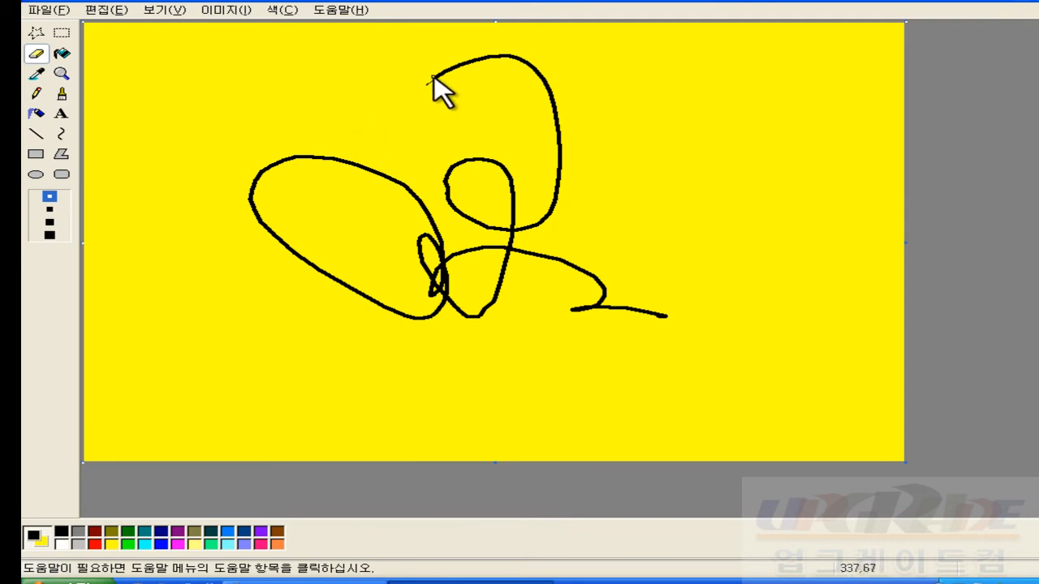
pyautogui.click(62, 94)
pyautogui.click(112, 544)
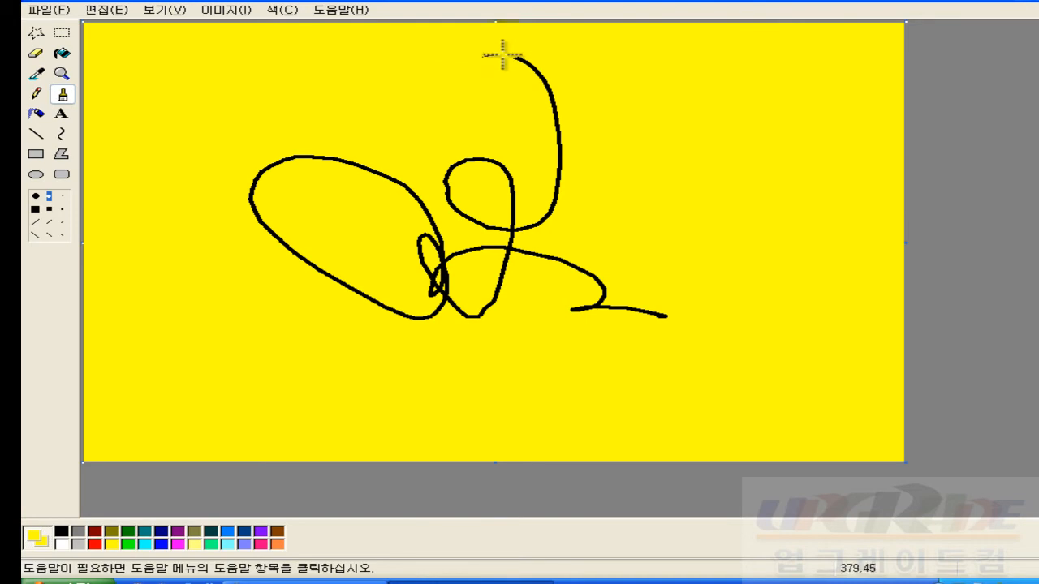
pyautogui.moveTo(517, 61)
pyautogui.mouseDown()
pyautogui.moveTo(539, 108)
pyautogui.moveTo(504, 39)
pyautogui.moveTo(552, 77)
pyautogui.moveTo(520, 38)
pyautogui.moveTo(549, 99)
pyautogui.mouseUp()
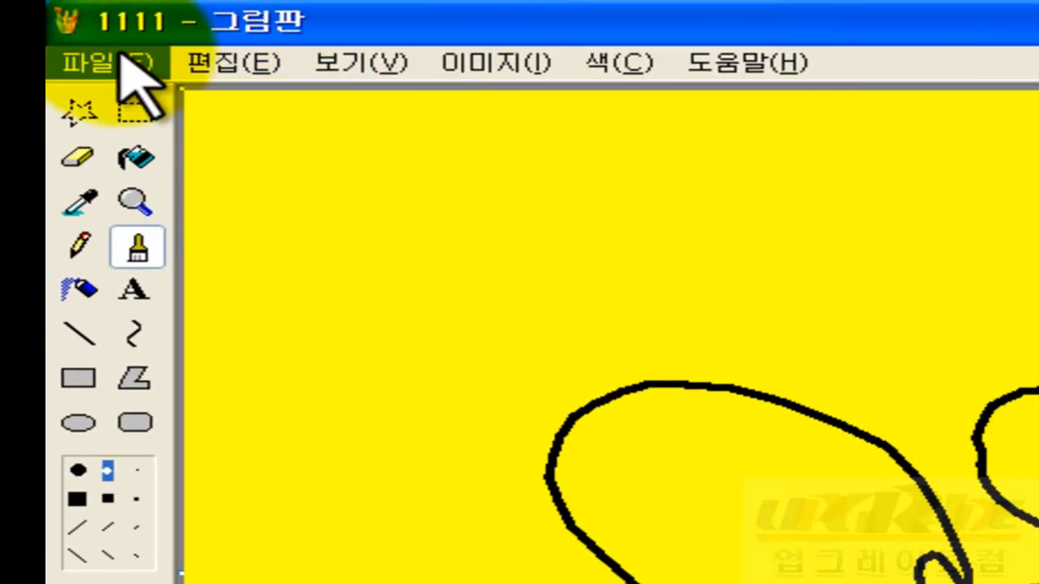
# - Browse for a picture to open in the 사진 folder inside 정보화기초수업용 on drive D:
pyautogui.click(122, 59)
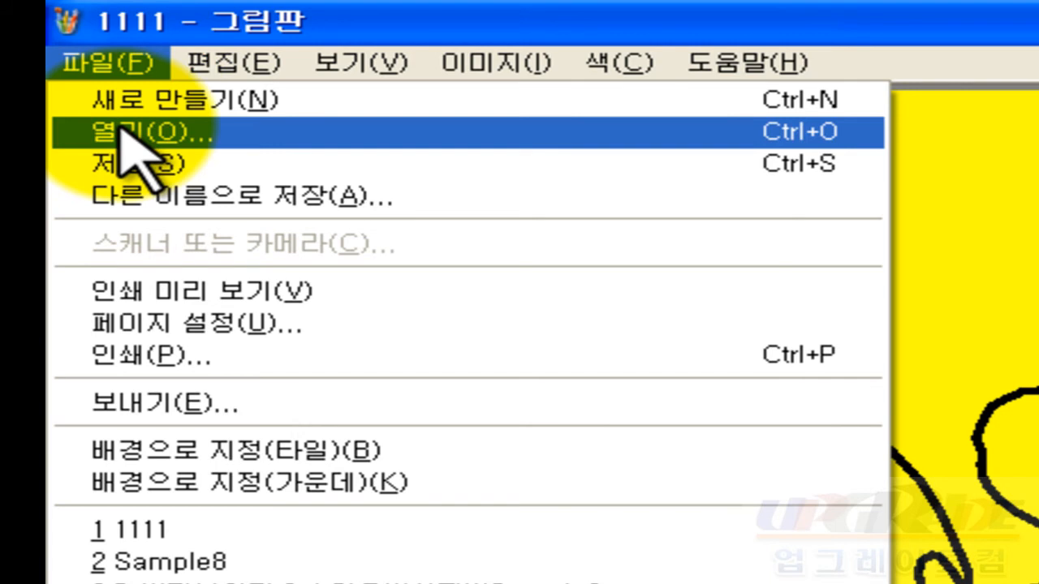
pyautogui.click(126, 131)
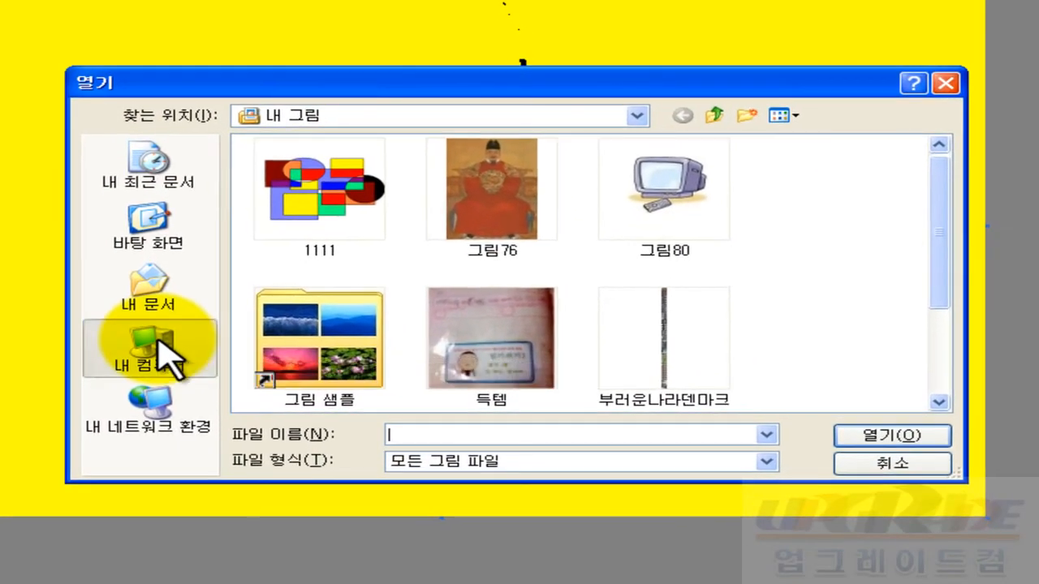
pyautogui.click(154, 349)
pyautogui.doubleClick(296, 160)
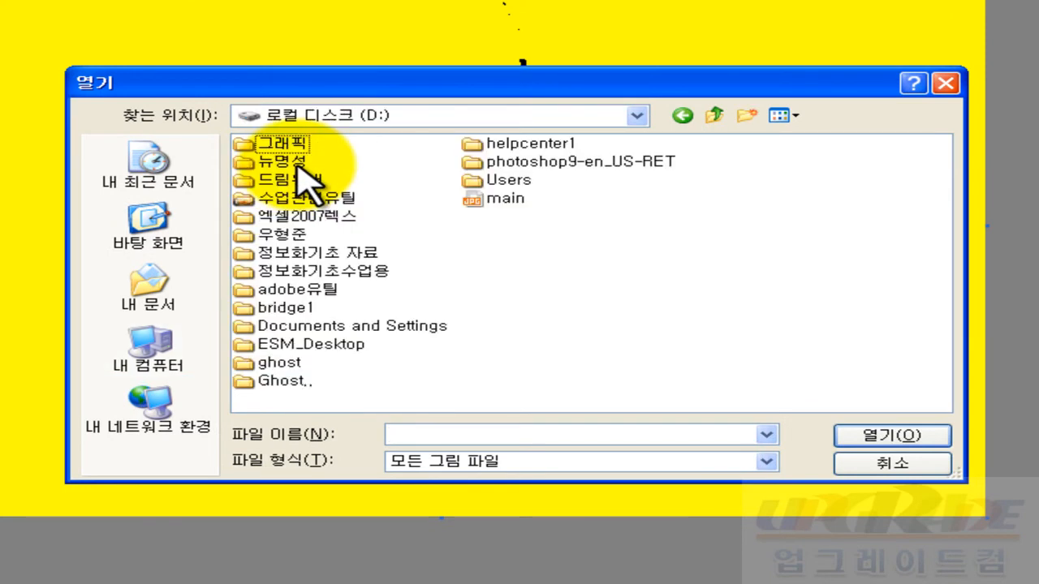
pyautogui.doubleClick(355, 274)
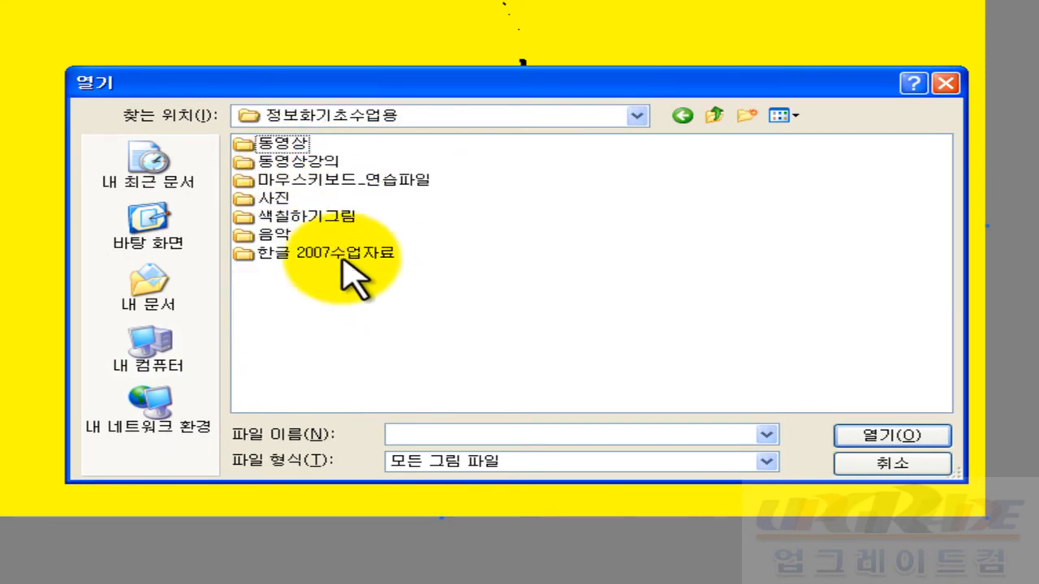
pyautogui.doubleClick(271, 198)
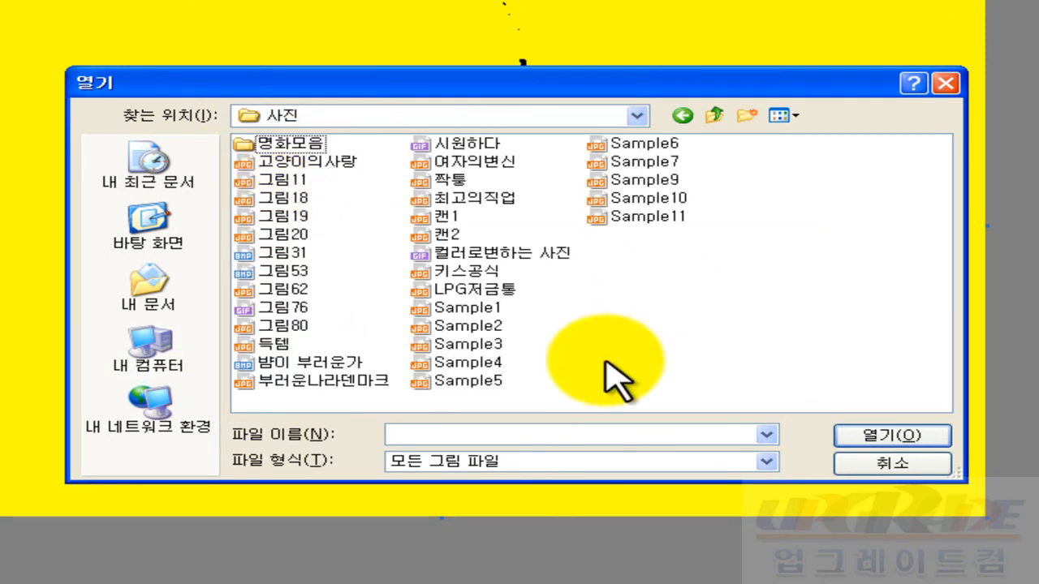
# - Show the pictures as thumbnails and open 뱀이 부러운가 without saving the changes to 1111
pyautogui.click(794, 116)
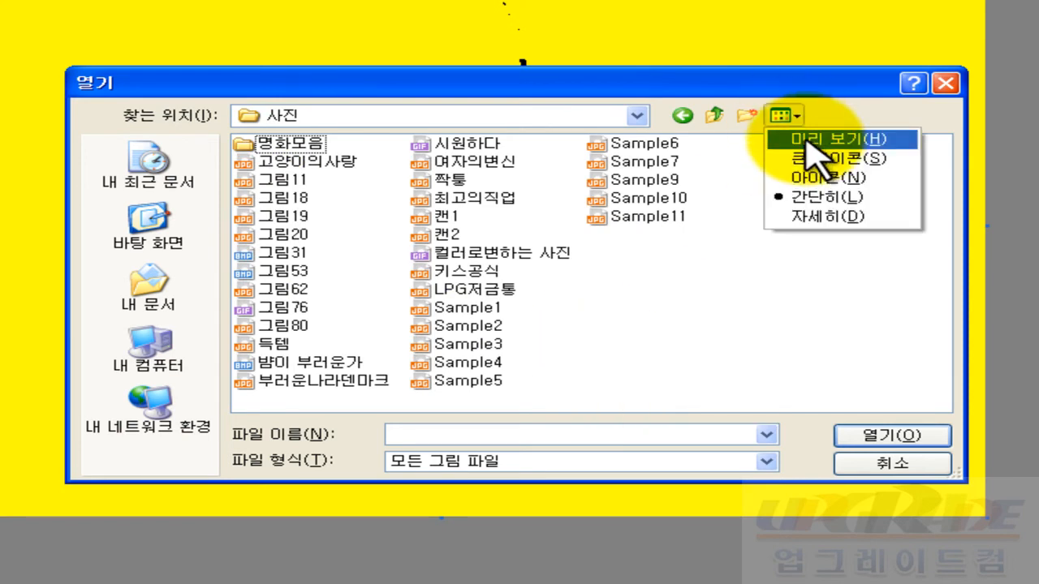
pyautogui.click(806, 140)
pyautogui.scroll(-5, 776, 228)
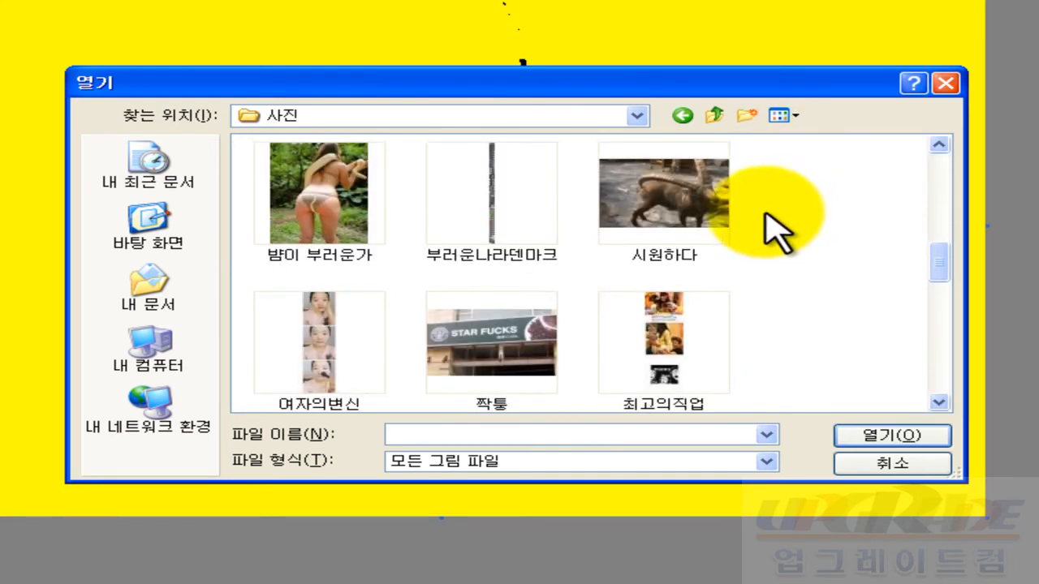
pyautogui.click(338, 210)
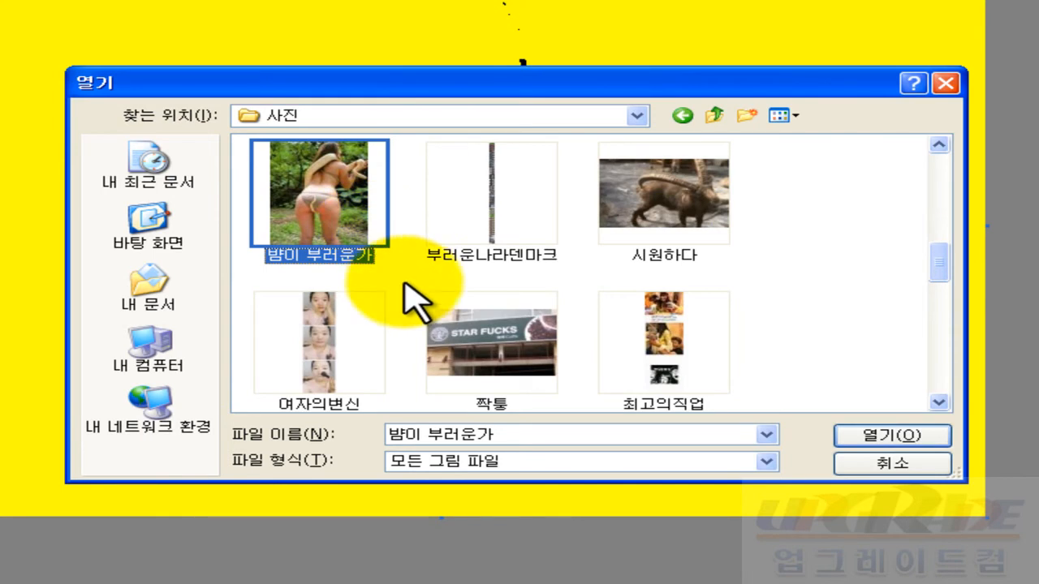
pyautogui.click(918, 443)
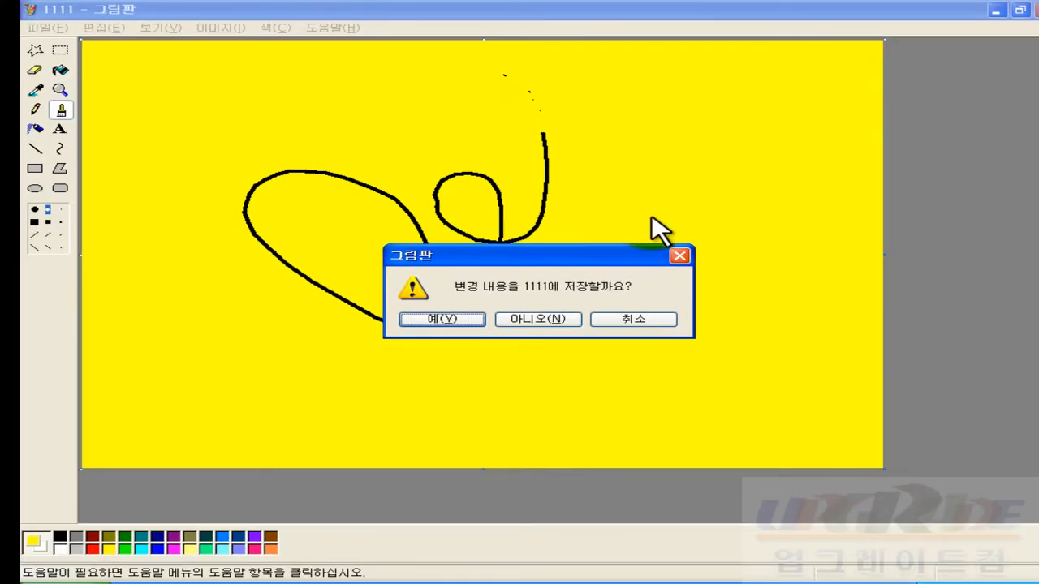
pyautogui.click(538, 319)
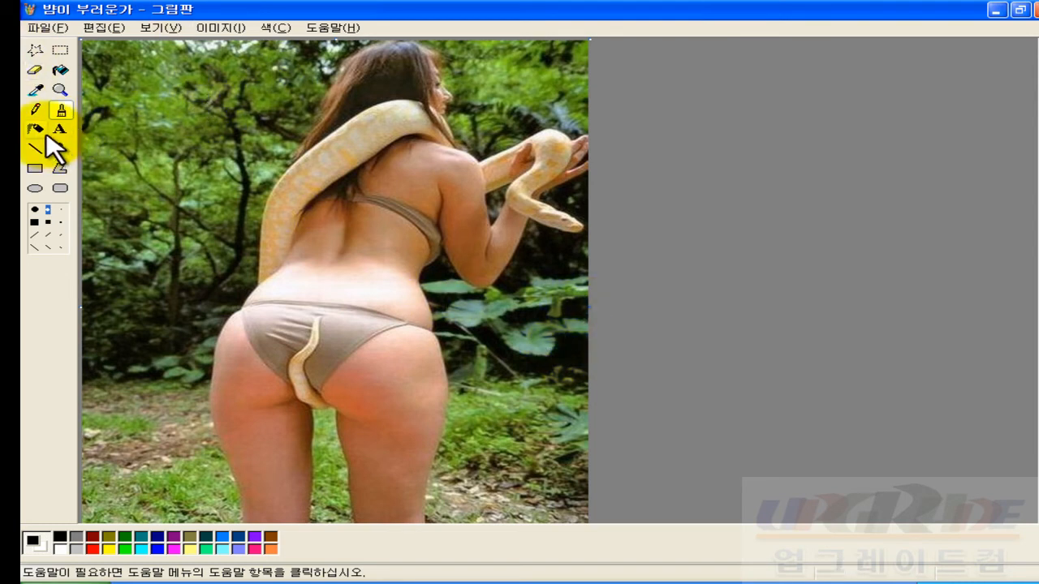
# - Draw a thin black Pencil curve, a black Brush curve and a yellow Brush heart on the photo
pyautogui.click(35, 109)
pyautogui.moveTo(130, 193)
pyautogui.mouseDown()
pyautogui.moveTo(139, 179)
pyautogui.moveTo(190, 227)
pyautogui.moveTo(212, 280)
pyautogui.mouseUp()
pyautogui.click(60, 110)
pyautogui.moveTo(143, 272)
pyautogui.mouseDown()
pyautogui.moveTo(203, 237)
pyautogui.moveTo(325, 301)
pyautogui.moveTo(395, 273)
pyautogui.mouseUp()
pyautogui.click(109, 550)
pyautogui.moveTo(344, 302)
pyautogui.mouseDown()
pyautogui.moveTo(192, 298)
pyautogui.moveTo(276, 418)
pyautogui.moveTo(460, 264)
pyautogui.moveTo(357, 304)
pyautogui.mouseUp()
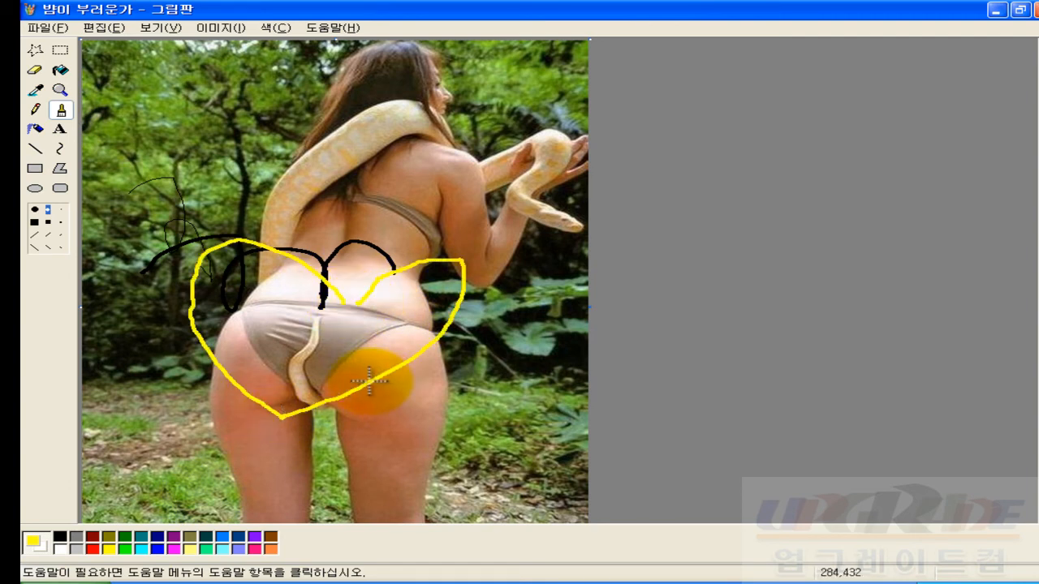
# - Undo the three freehand drawings on the photo
pyautogui.hotkey('ctrl', 'z')
pyautogui.hotkey('ctrl', 'z')
pyautogui.hotkey('ctrl', 'z')
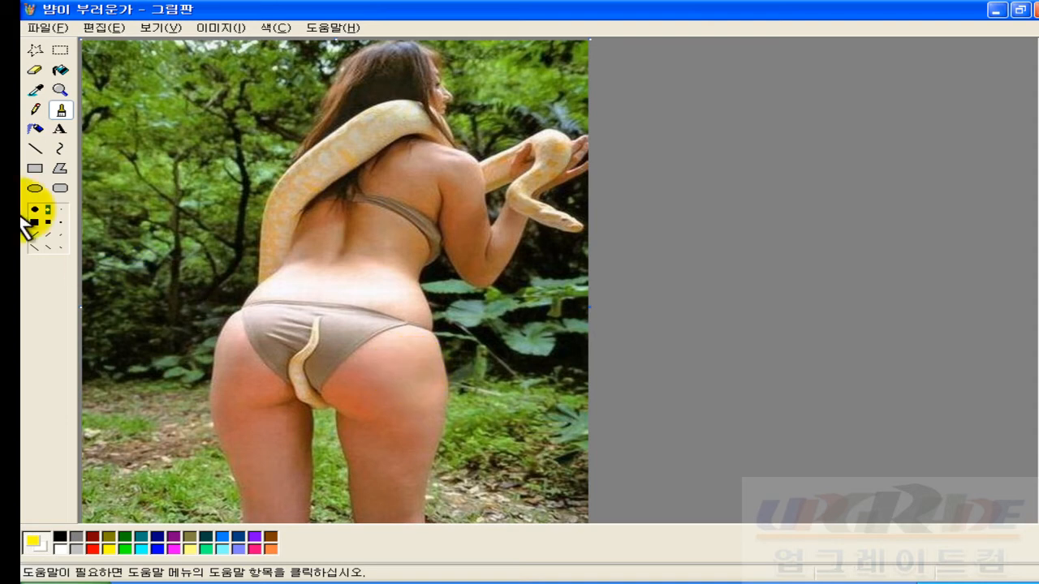
# - Draw a solid yellow rectangle without an outline across the photo's lower middle, undo and redo it, and undo it again
pyautogui.click(35, 168)
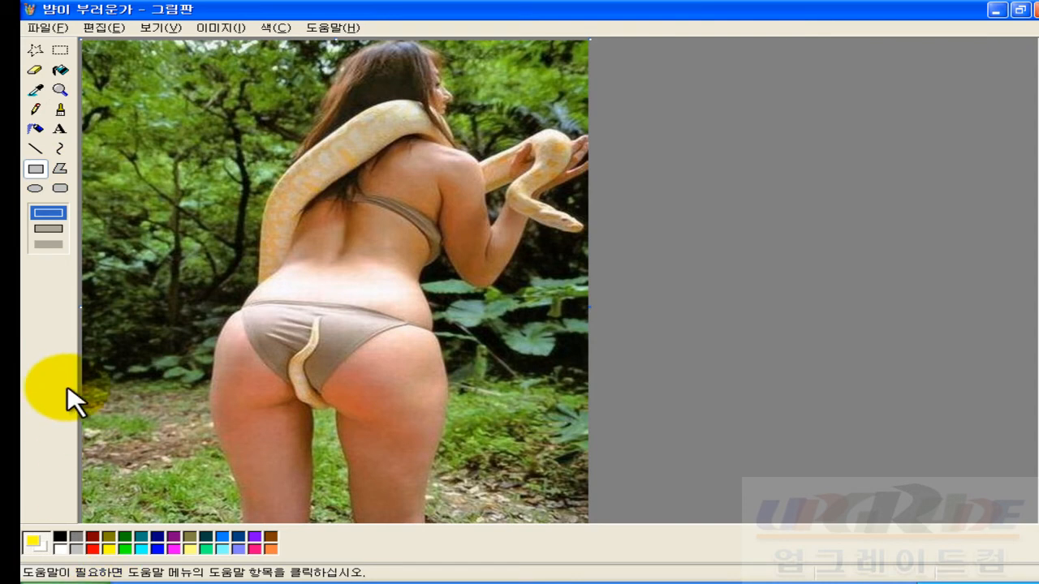
pyautogui.click(48, 244)
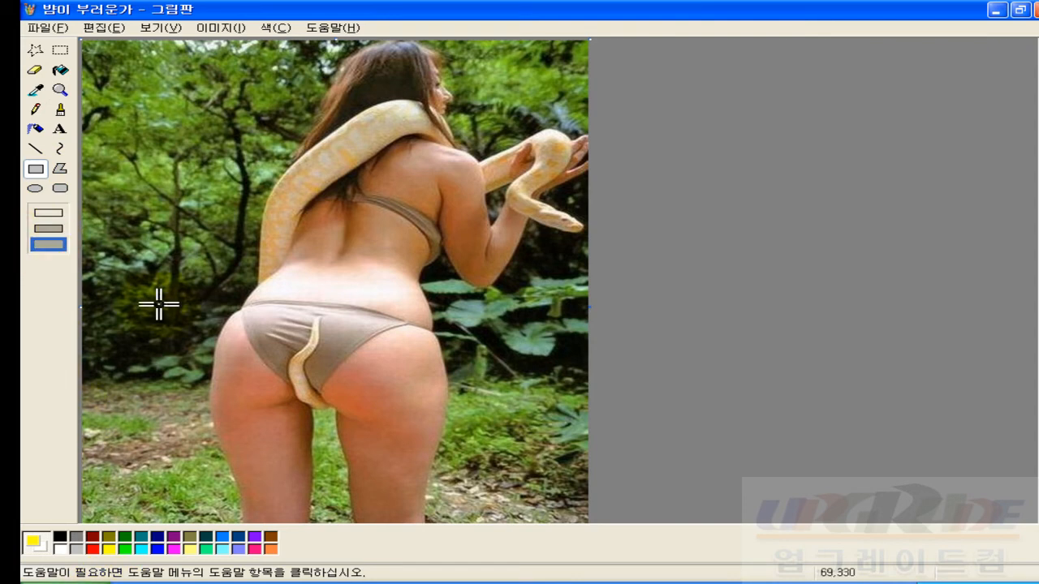
pyautogui.moveTo(150, 288); pyautogui.dragTo(509, 436)
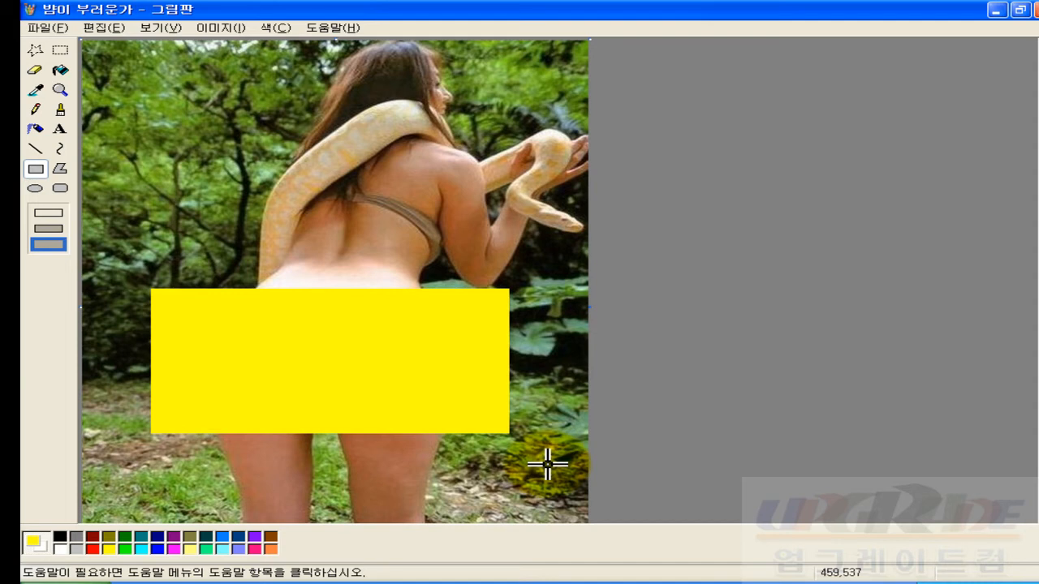
pyautogui.hotkey('ctrl', 'z')
pyautogui.hotkey('ctrl', 'y')
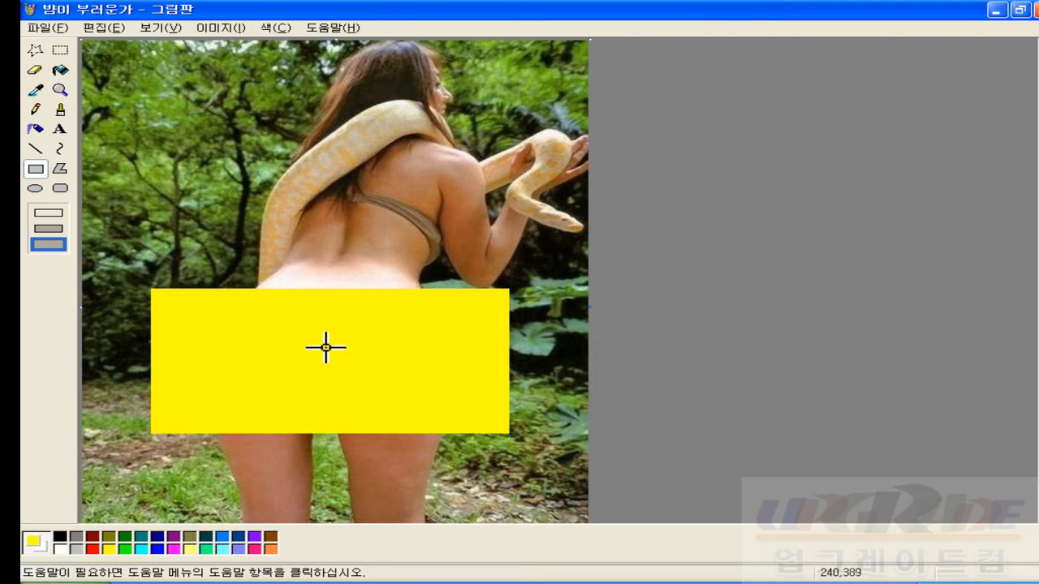
pyautogui.hotkey('ctrl', 'z')
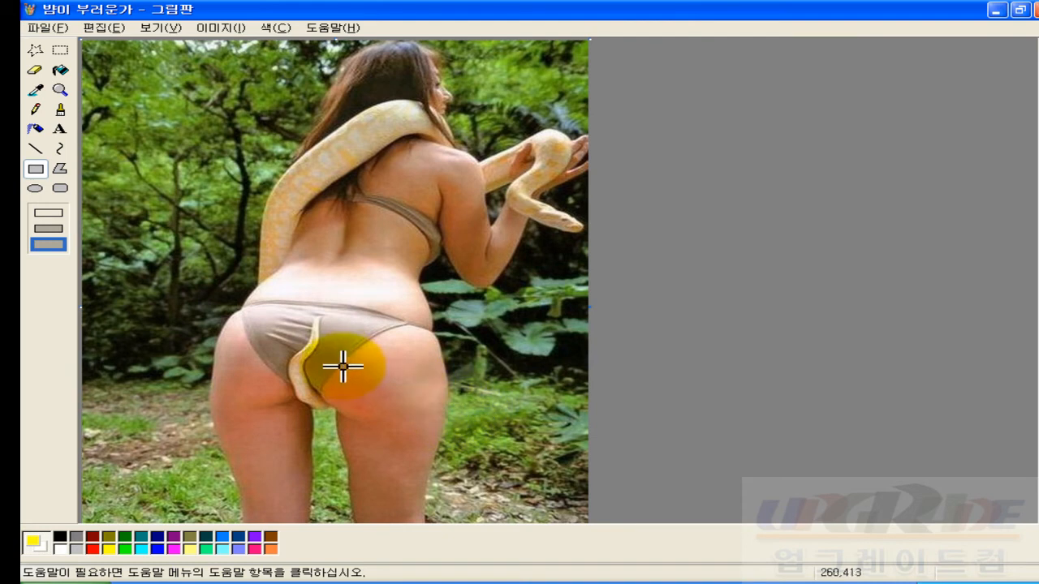
# - Draw a text box about 358 × 182 pixels across the photo's lower middle and move the font toolbar clear of it
pyautogui.click(62, 130)
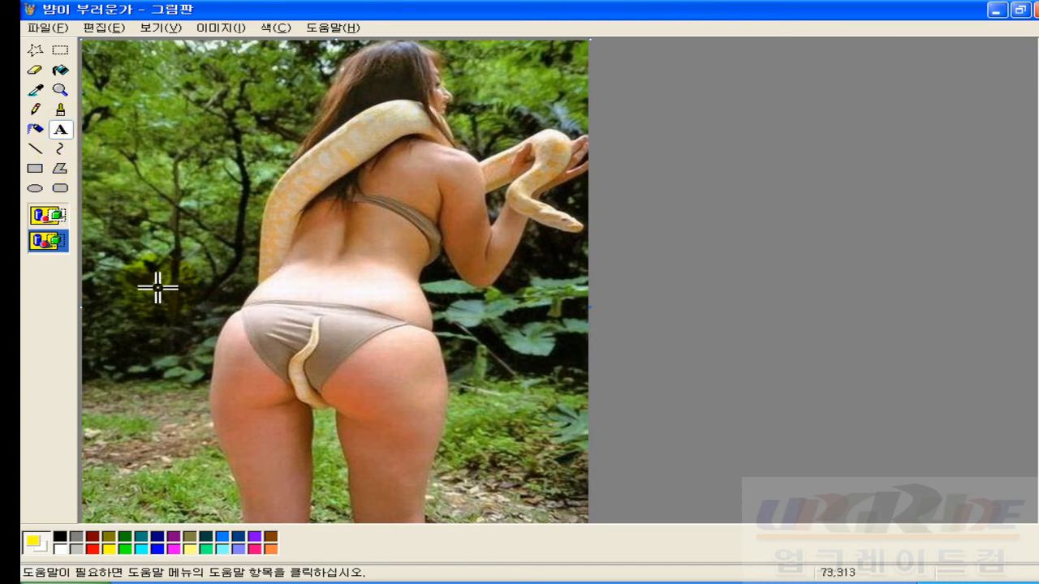
pyautogui.moveTo(144, 286); pyautogui.dragTo(508, 430)
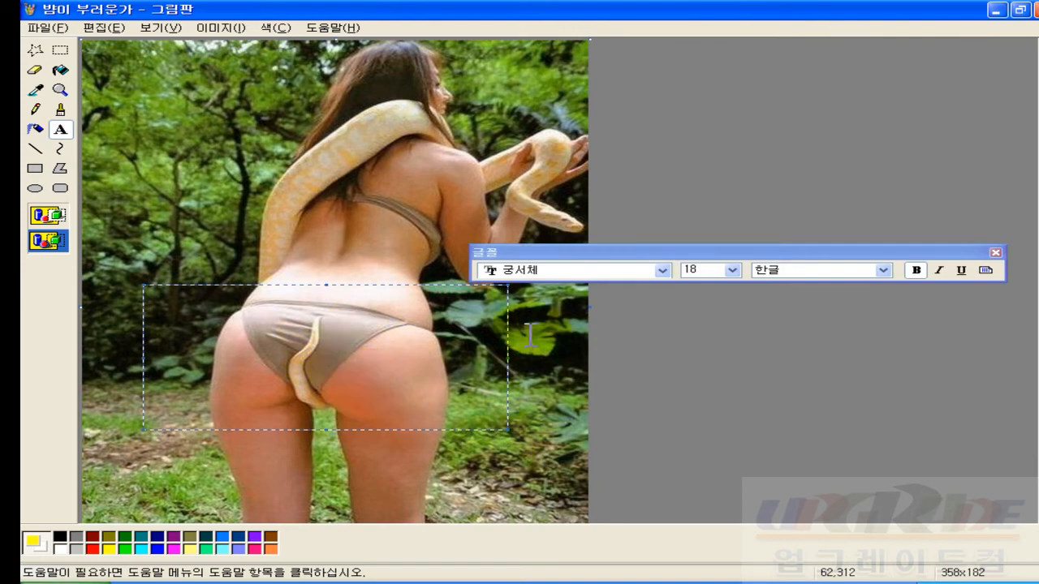
pyautogui.moveTo(663, 250); pyautogui.dragTo(664, 217)
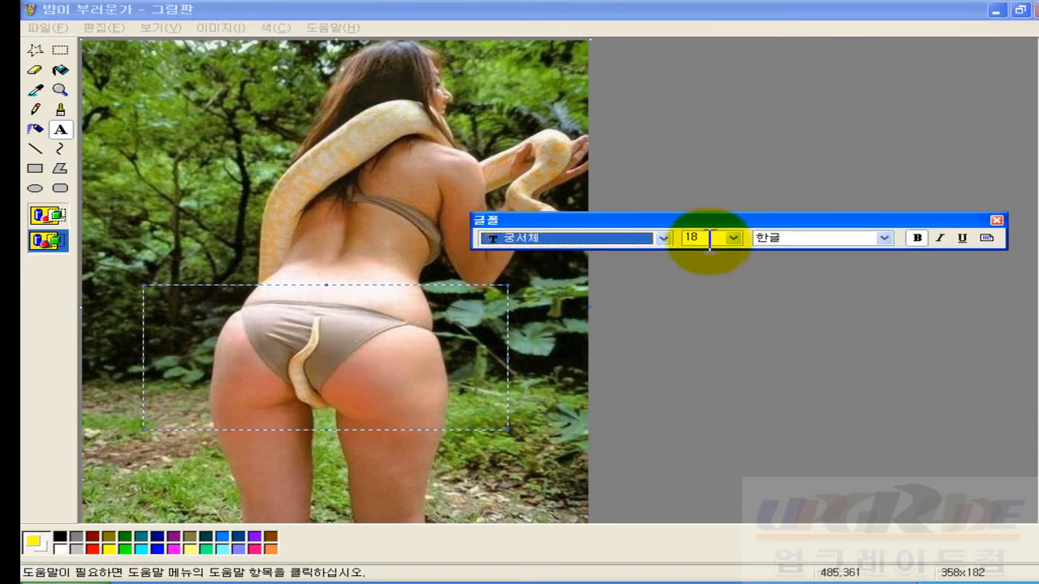
# - Close the font toolbar and show it again
pyautogui.click(997, 220)
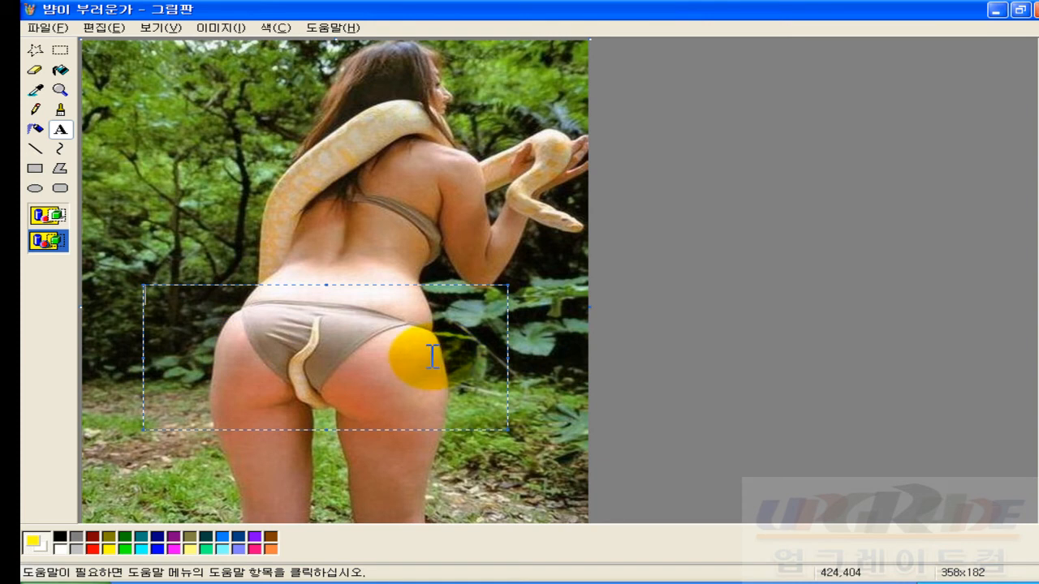
pyautogui.click(160, 28)
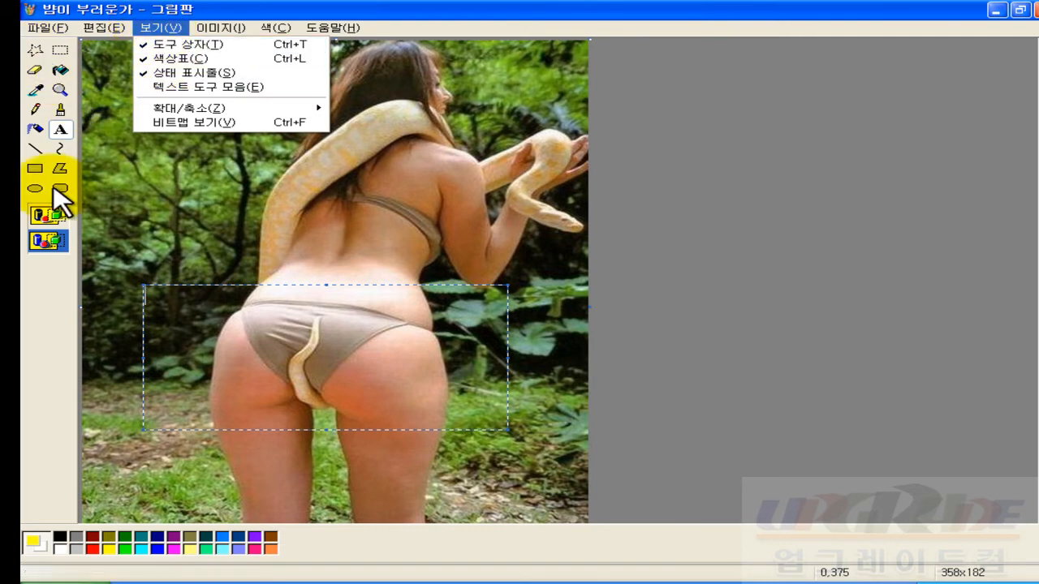
pyautogui.click(45, 28)
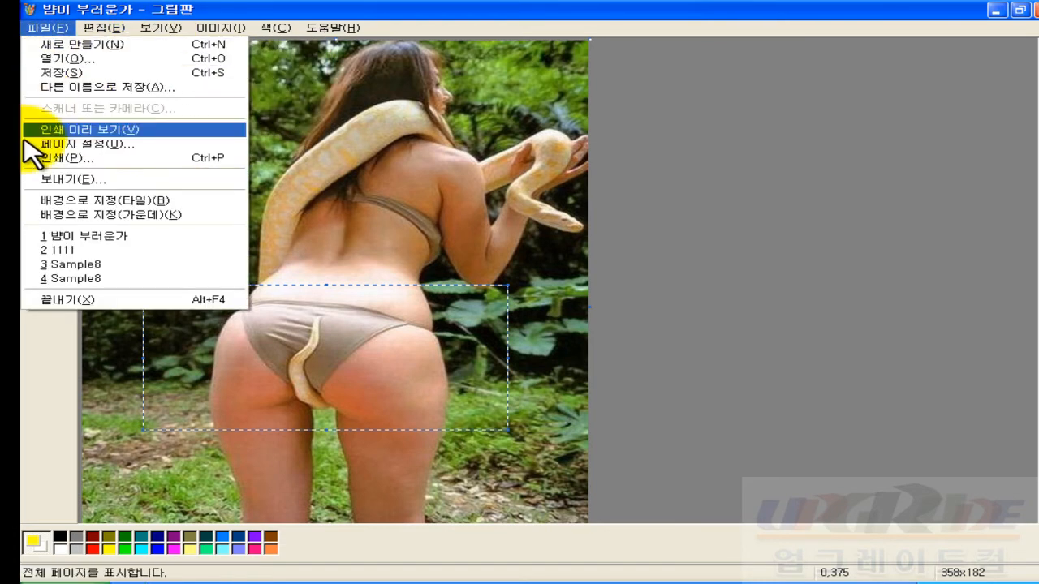
pyautogui.click(29, 369)
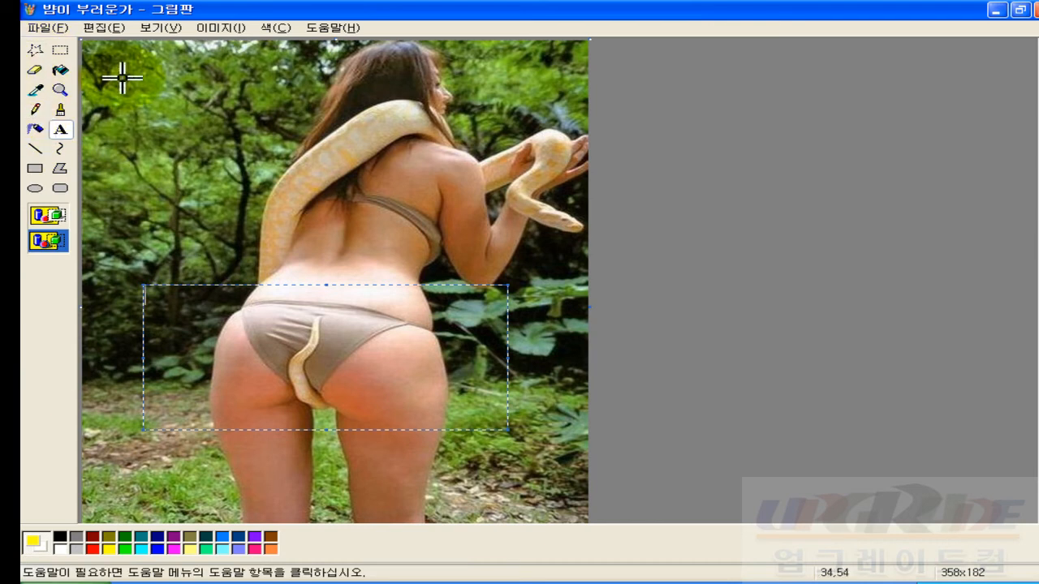
pyautogui.click(161, 28)
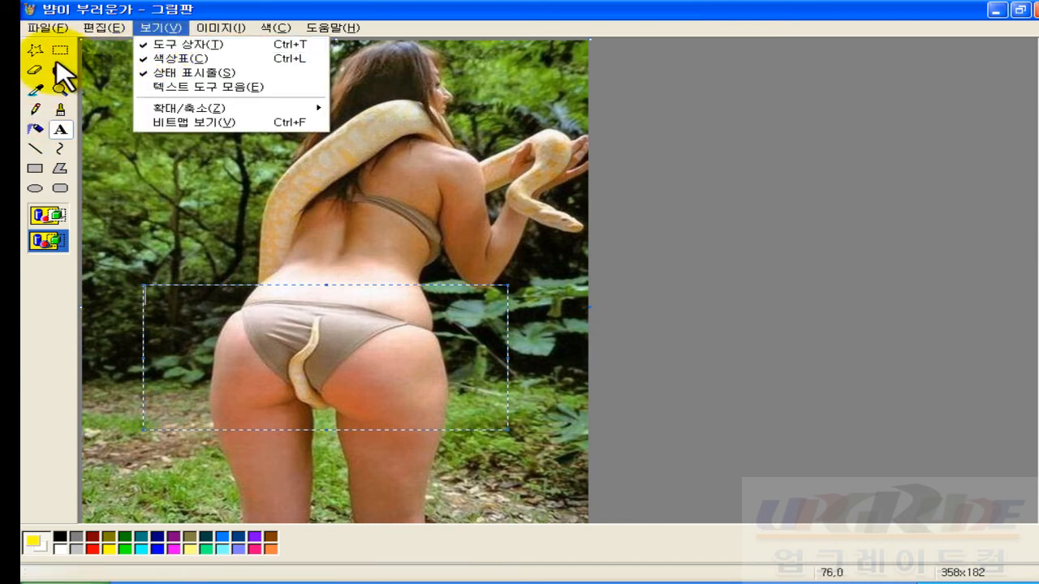
pyautogui.click(173, 85)
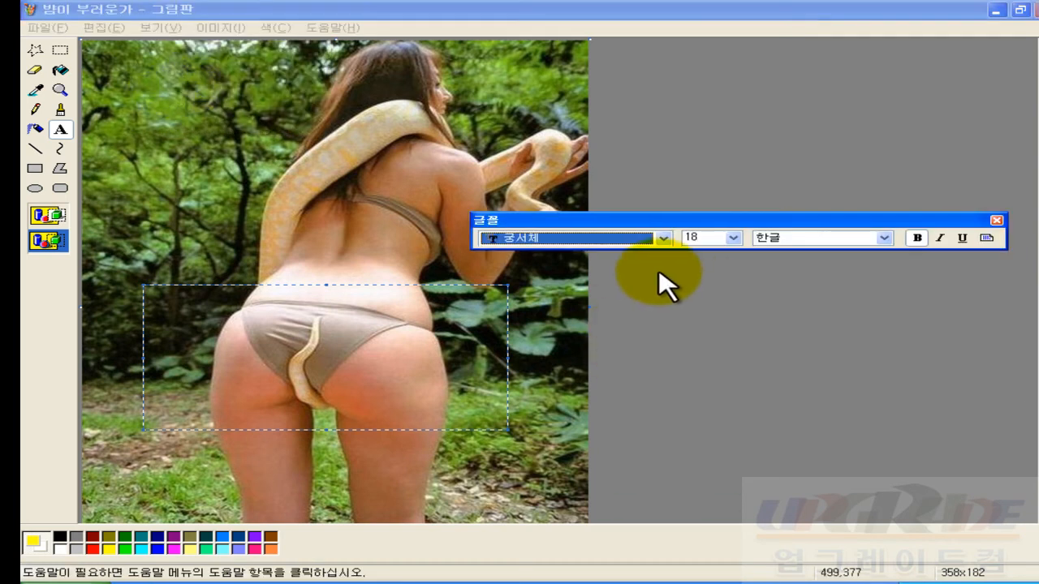
# - Enter "뱀이 부러워!" and "부러우면 지는거다!" on two lines in the text box
pyautogui.click(313, 362)
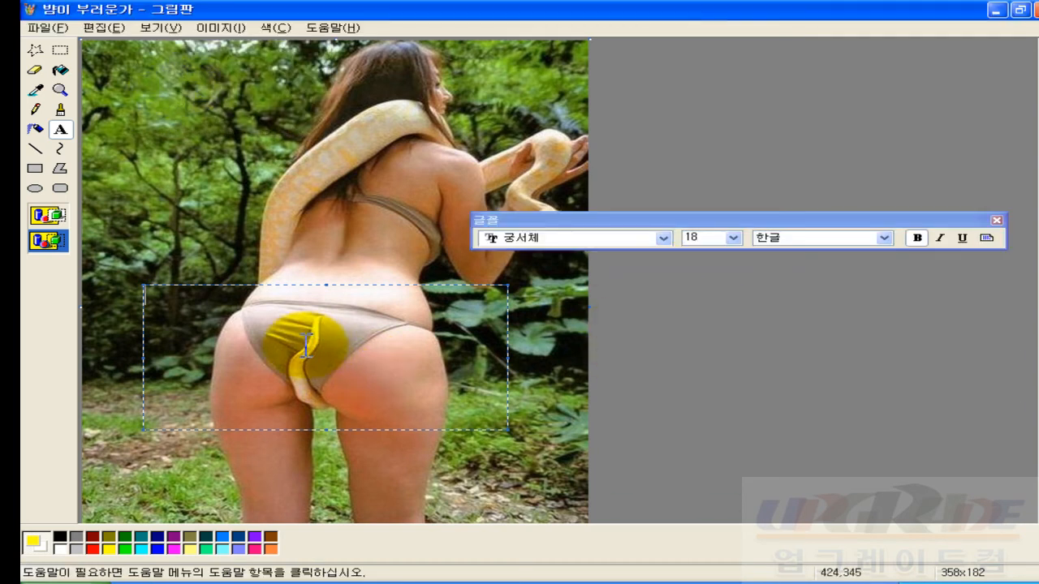
pyautogui.write('뱀이 부러우')
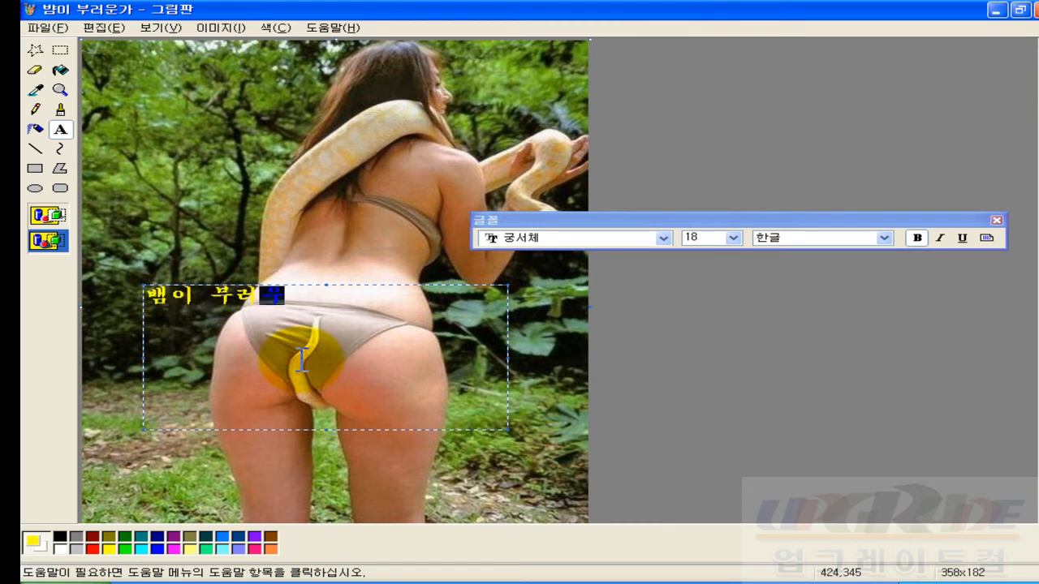
pyautogui.write('!')
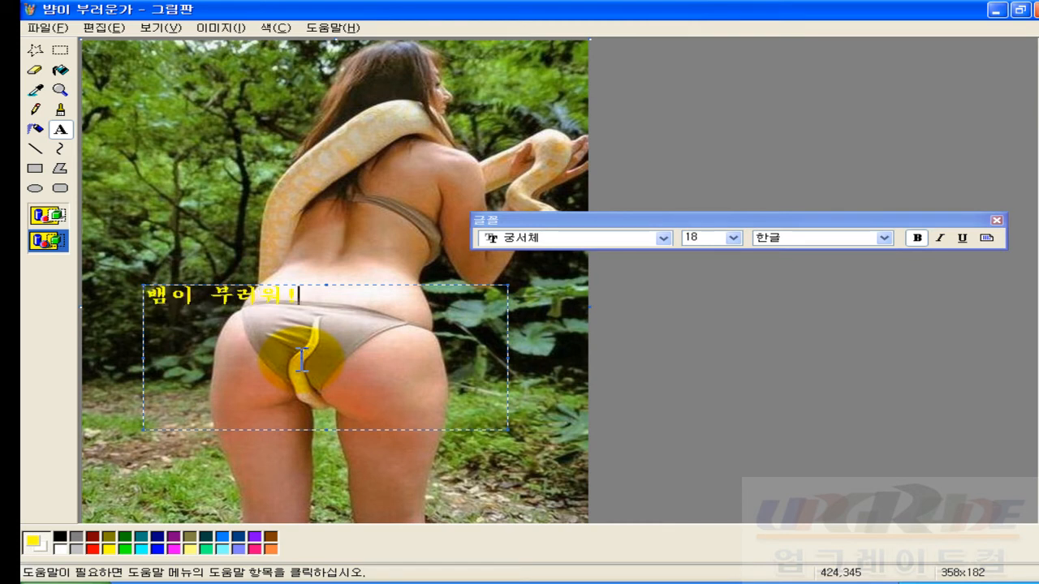
pyautogui.write(' 부러우면 ')
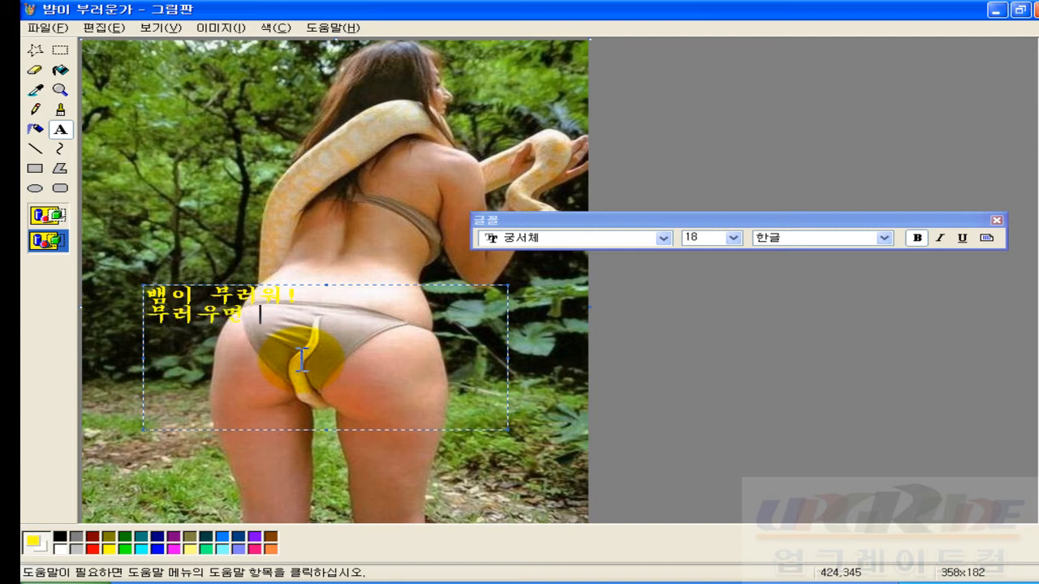
pyautogui.write('지는 ㄱㅓ다!')
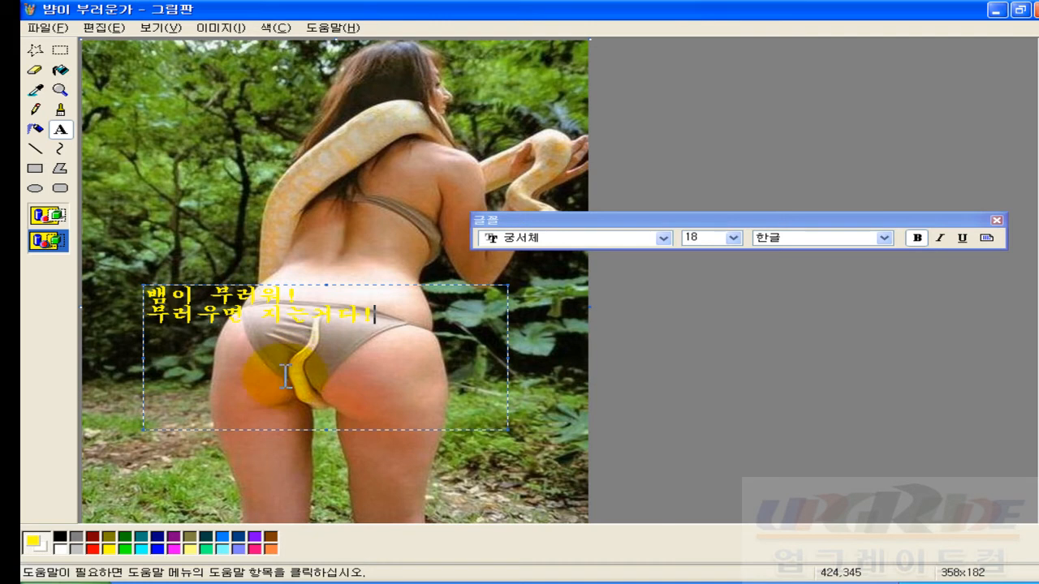
# - Try several palette colors on the text and settle on bright blue
pyautogui.click(92, 550)
pyautogui.click(109, 550)
pyautogui.click(123, 535)
pyautogui.click(63, 537)
pyautogui.click(123, 537)
pyautogui.click(237, 550)
pyautogui.click(223, 552)
pyautogui.click(205, 551)
pyautogui.click(206, 538)
pyautogui.click(208, 551)
pyautogui.click(206, 541)
pyautogui.click(217, 537)
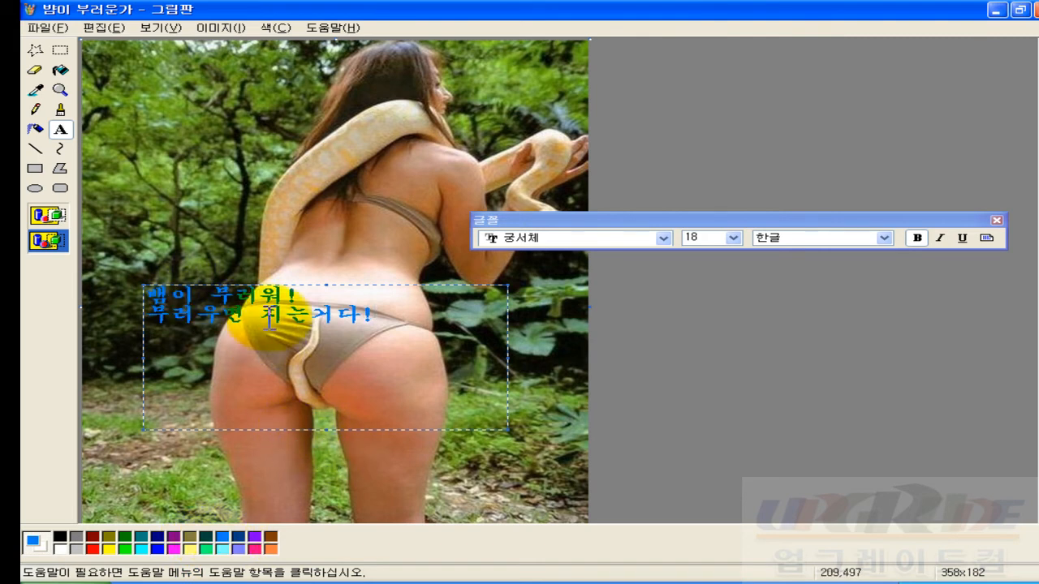
# - Set the text size to 28 and the font to 돋움
pyautogui.click(733, 238)
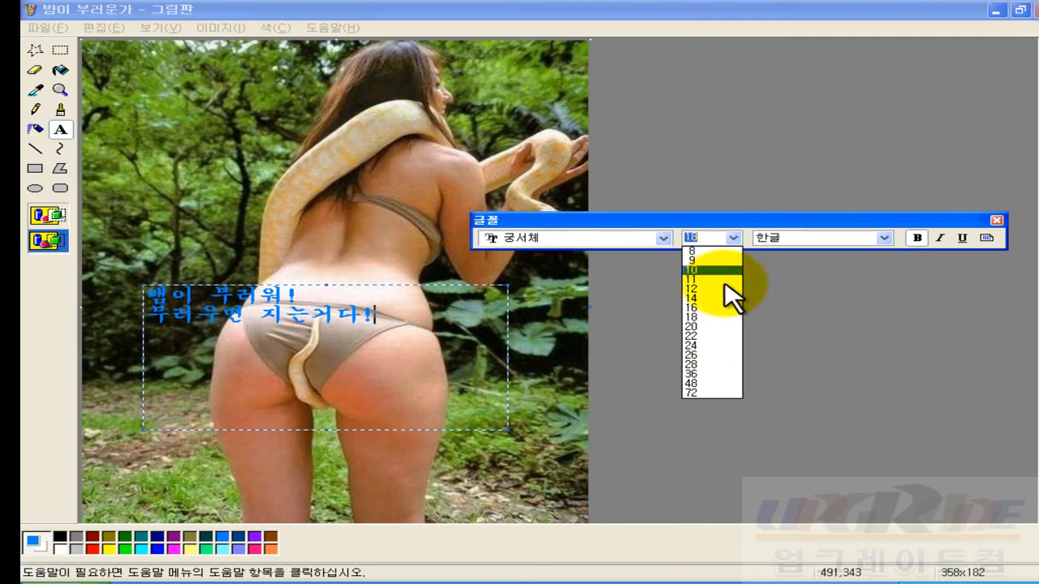
pyautogui.click(701, 366)
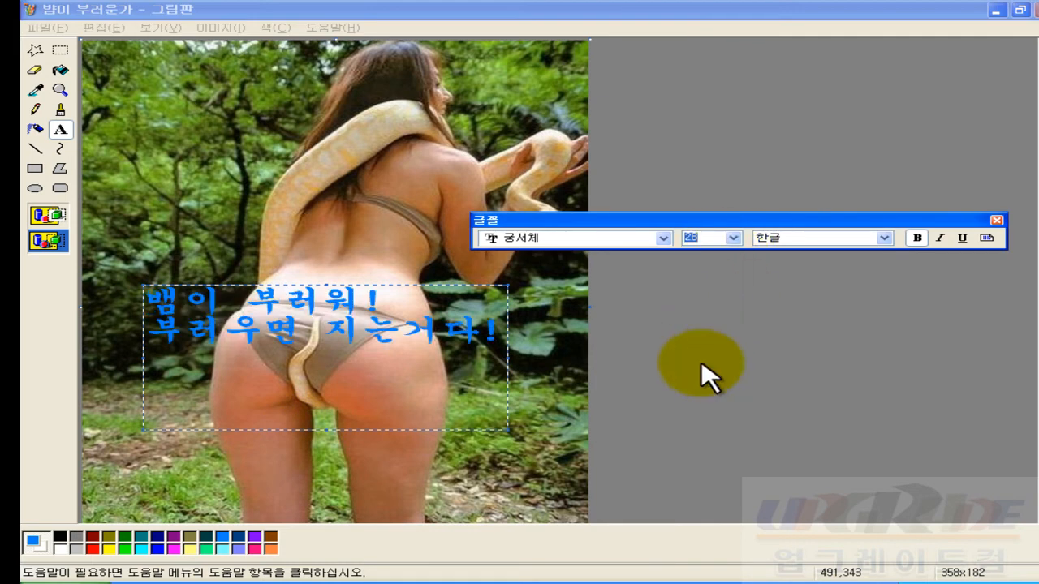
pyautogui.click(663, 238)
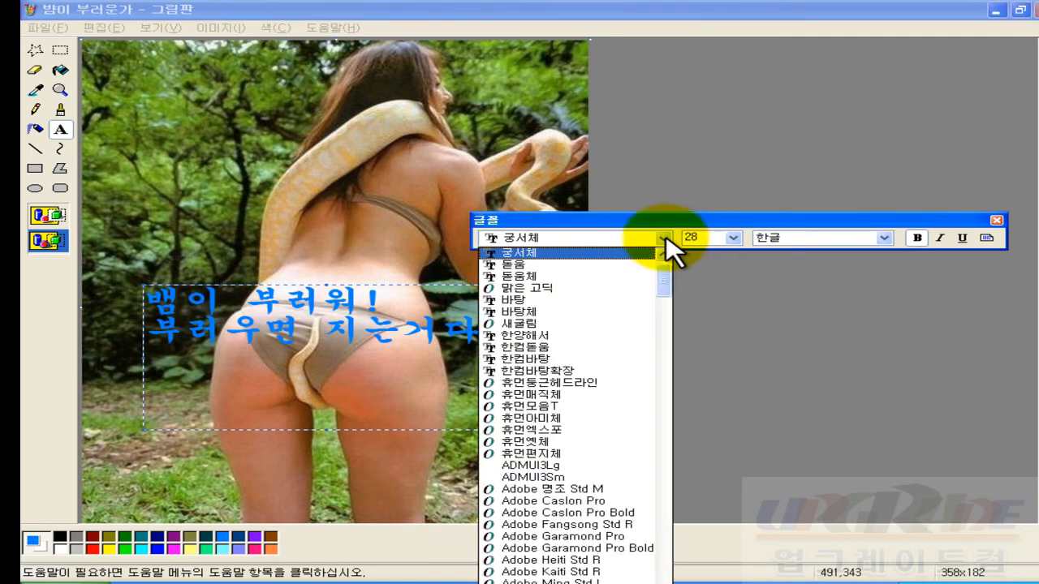
pyautogui.click(552, 266)
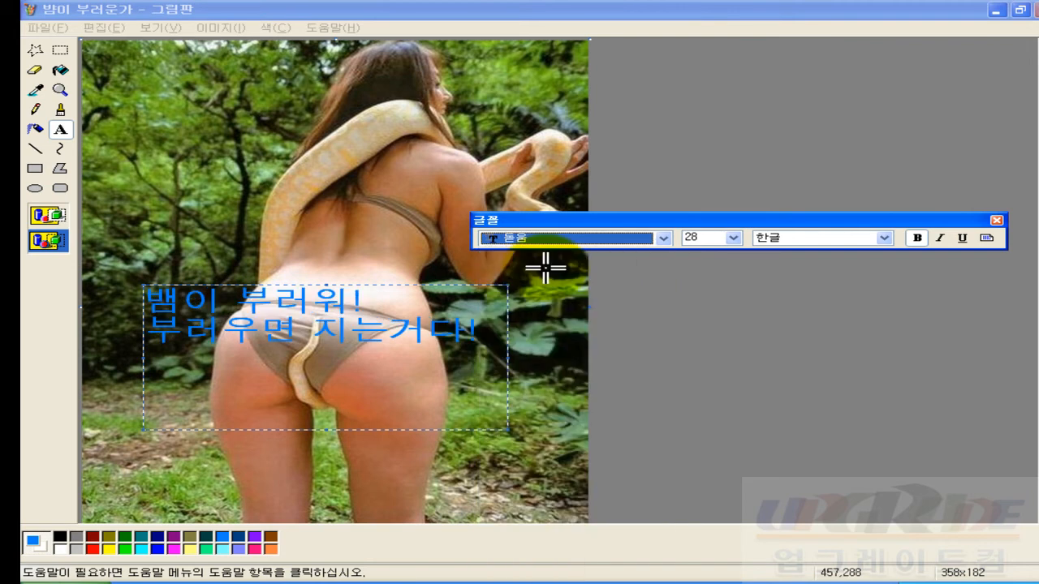
# - Commit the text, draw an empty text box about 271 × 98 pixels over it, leave it, and undo the placed text
pyautogui.click(546, 268)
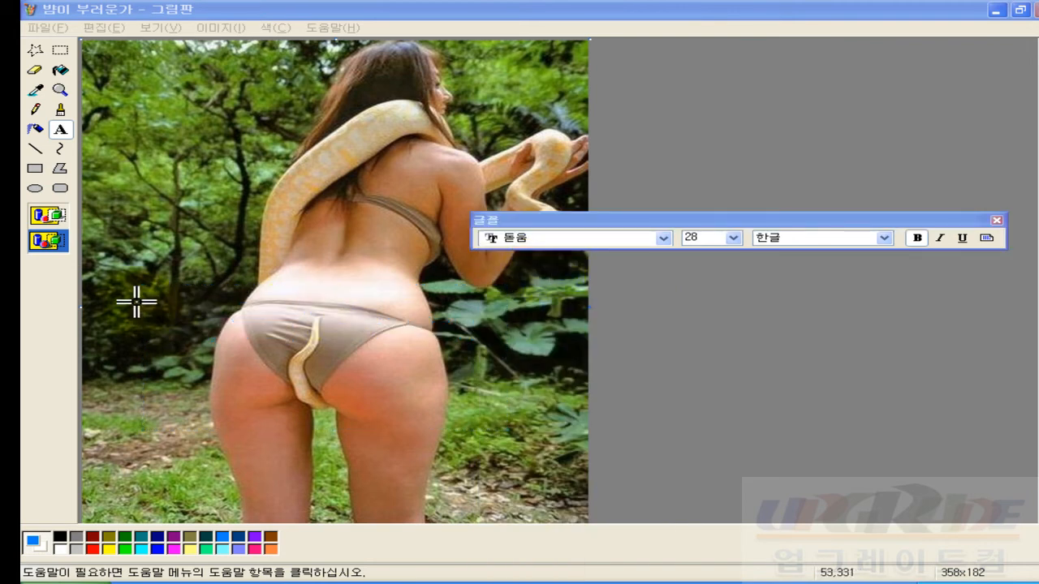
pyautogui.moveTo(140, 295); pyautogui.dragTo(417, 374)
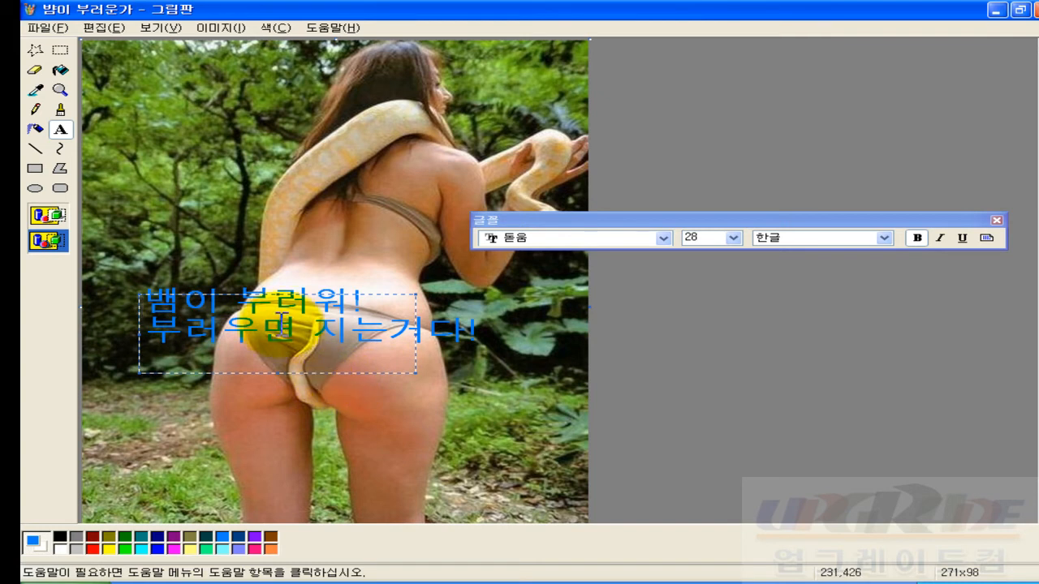
pyautogui.click(402, 410)
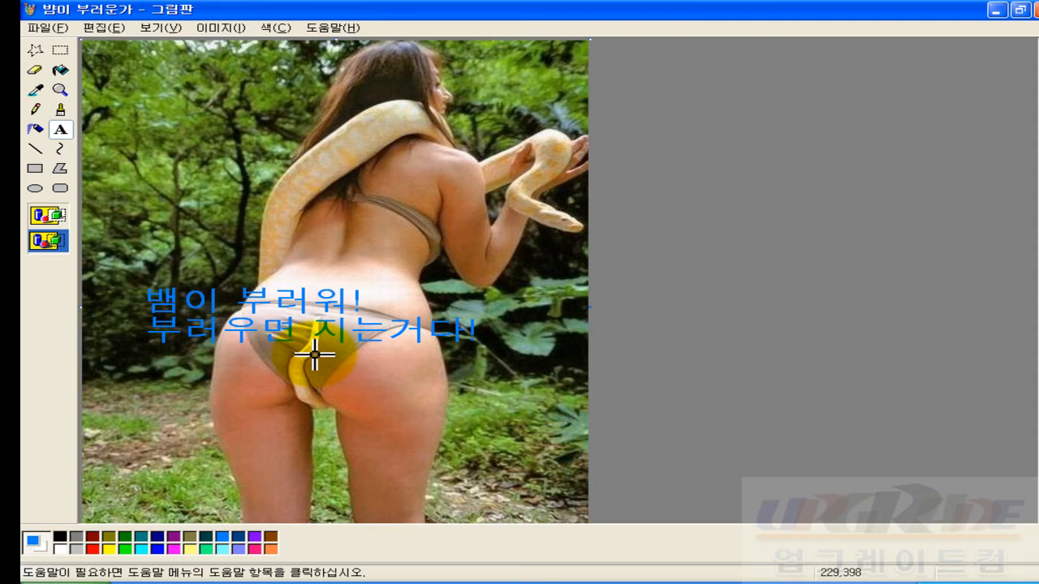
pyautogui.hotkey('ctrl', 'z')
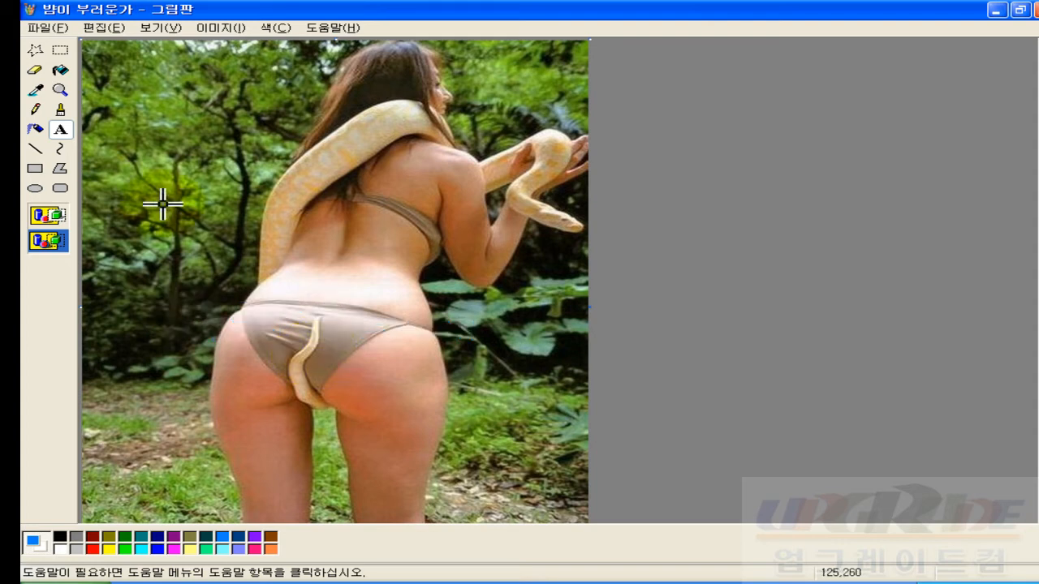
# - Draw a text box about 366 × 162 pixels over the photo's lower middle with "뱀이 부러워!" and "부러우면 지는거다!" on two lines
pyautogui.moveTo(148, 288); pyautogui.dragTo(518, 415)
pyautogui.write('뱀이')
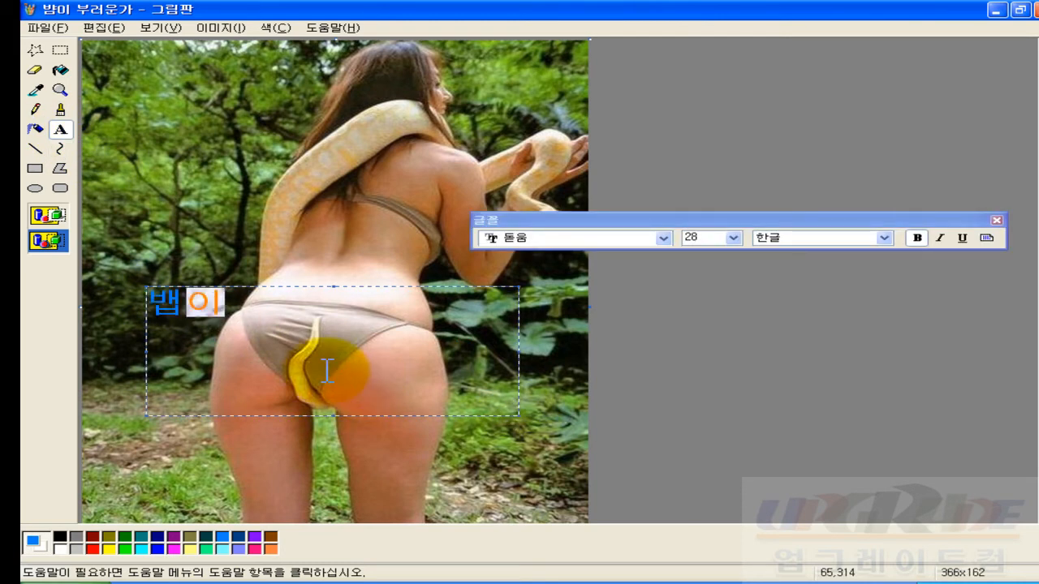
pyautogui.press('BackSpace')
pyautogui.press('BackSpace')
pyautogui.write('뱀이 부러우')
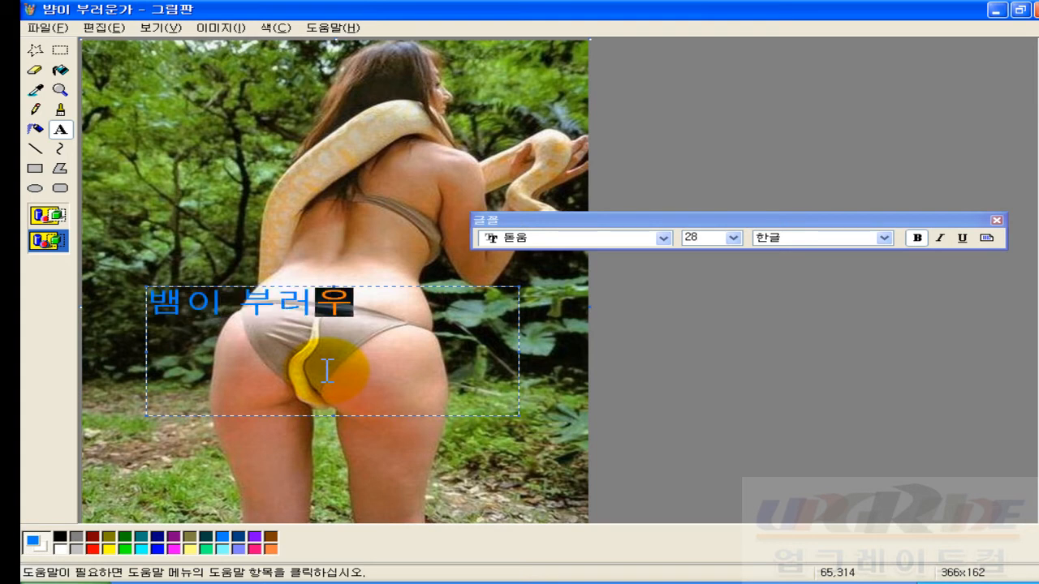
pyautogui.press('BackSpace')
pyautogui.write('워! 부러우')
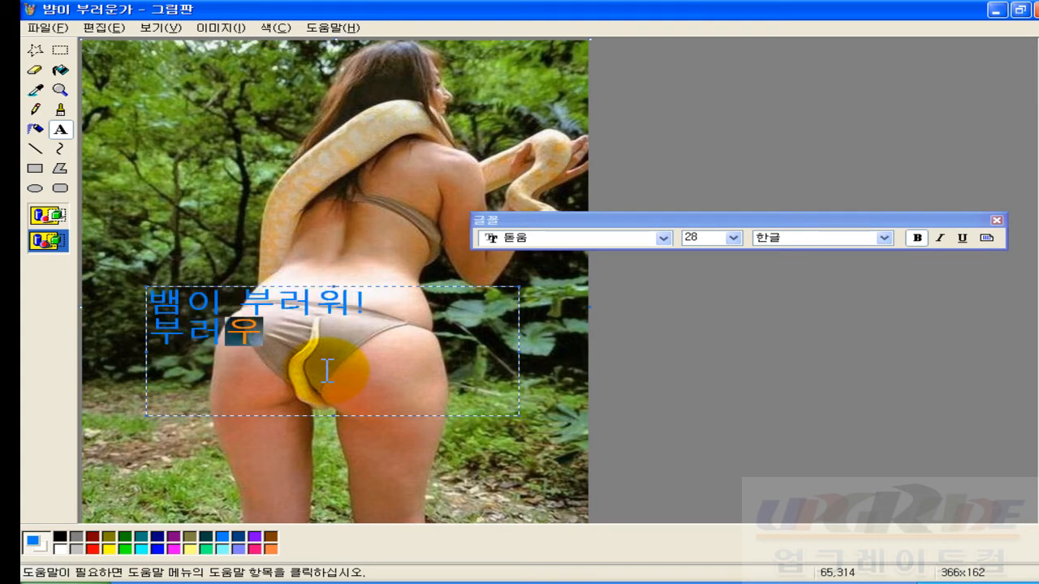
pyautogui.write('면 지는거다!')
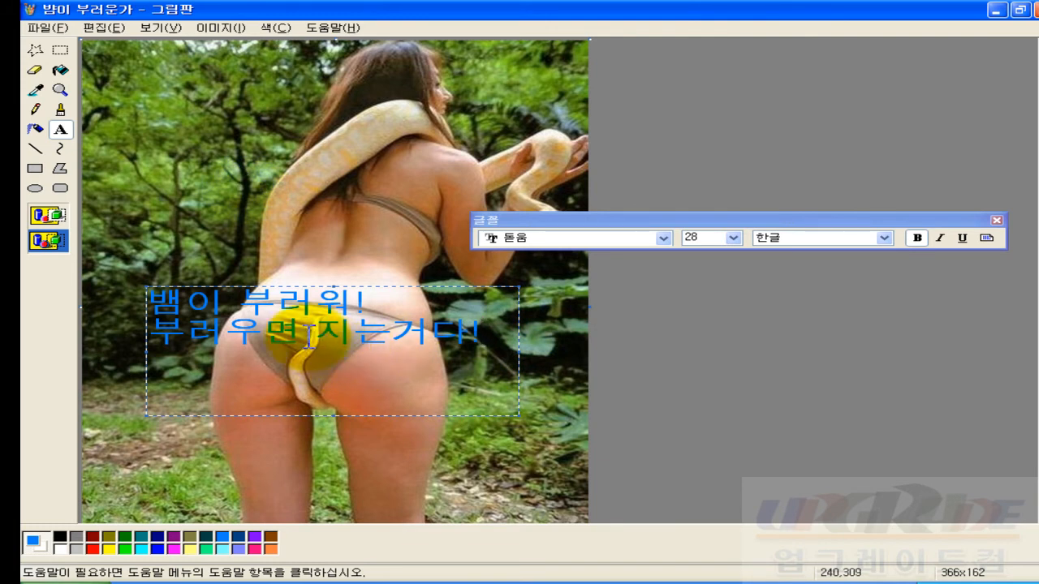
# - Set the text font to 휴먼둥근헤드라인 and try to shrink the text box from its side and lower edges
pyautogui.click(663, 238)
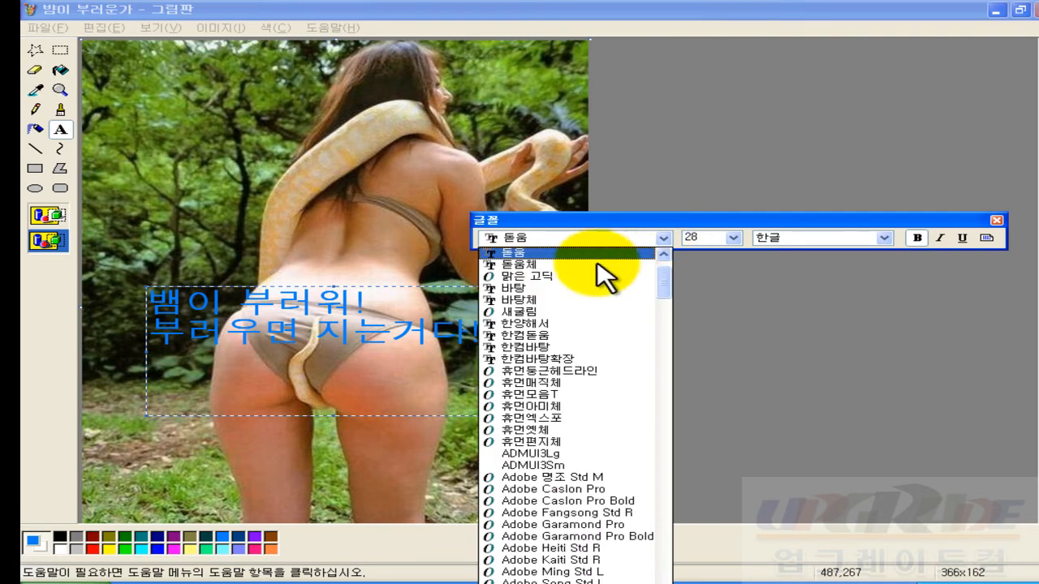
pyautogui.click(568, 370)
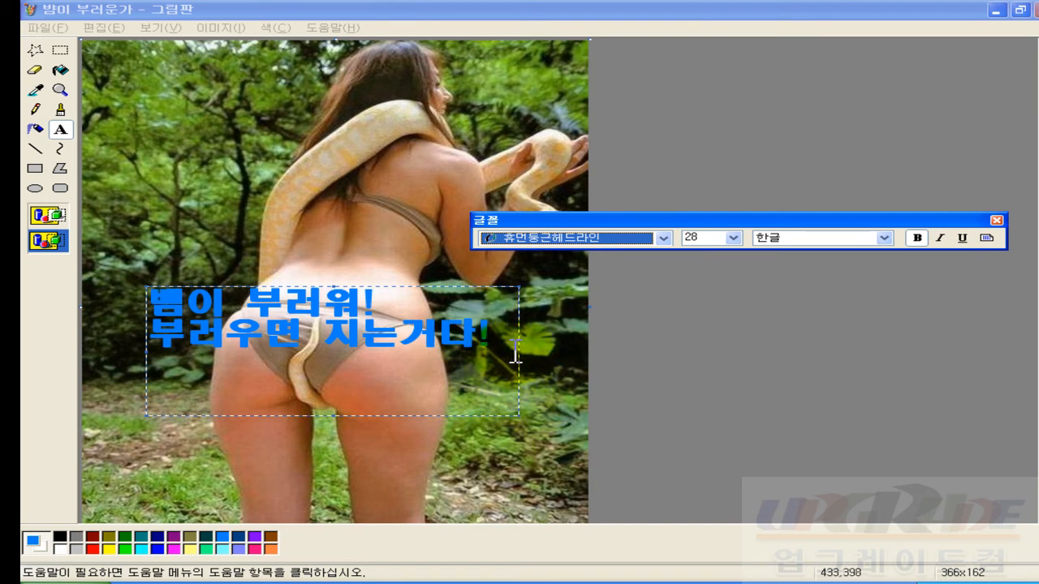
pyautogui.moveTo(519, 352); pyautogui.dragTo(436, 352)
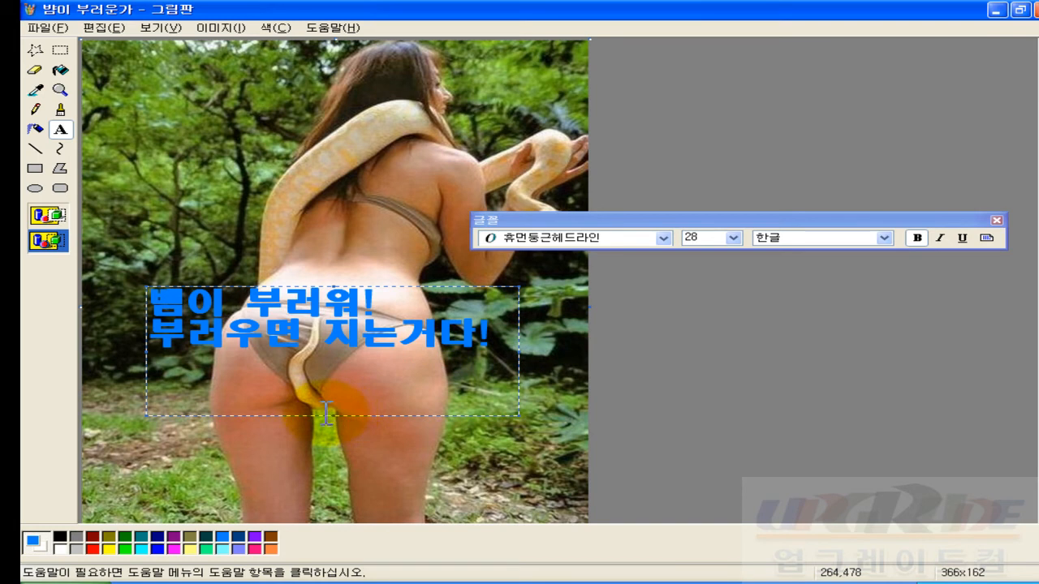
pyautogui.moveTo(334, 416); pyautogui.dragTo(334, 366)
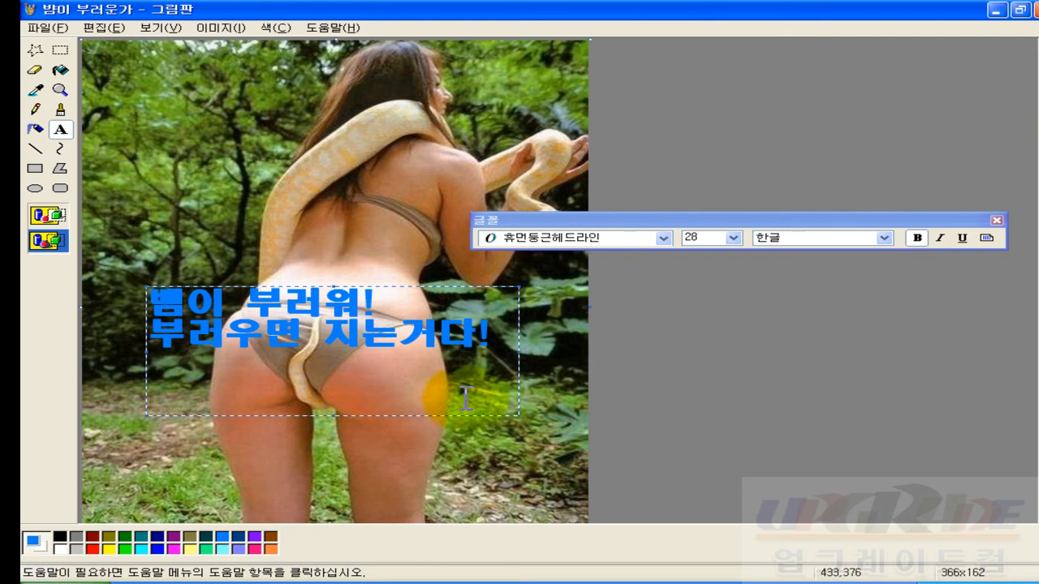
# - Give the text box an opaque background in yellow
pyautogui.click(46, 216)
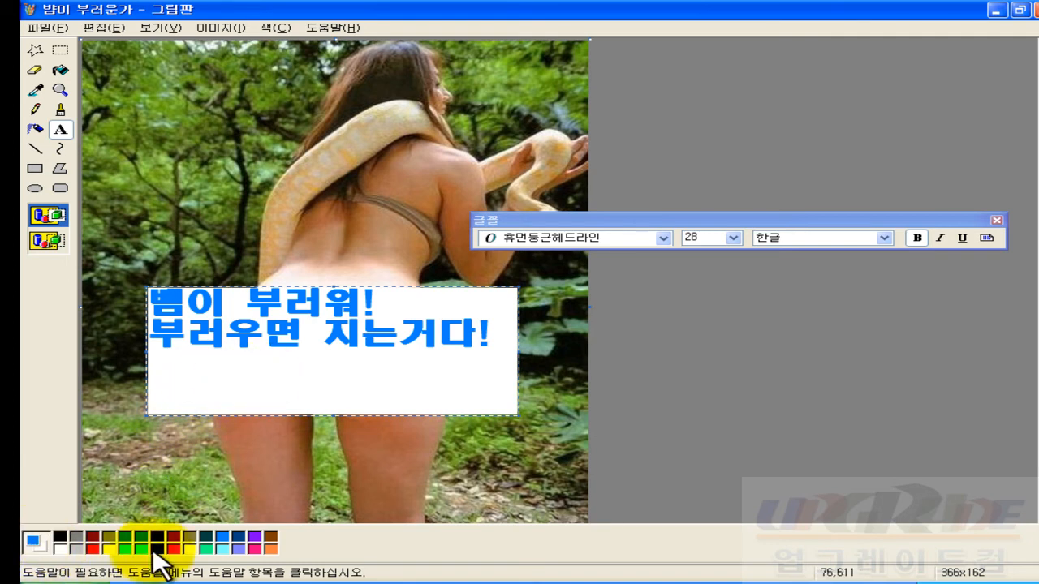
pyautogui.rightClick(110, 551)
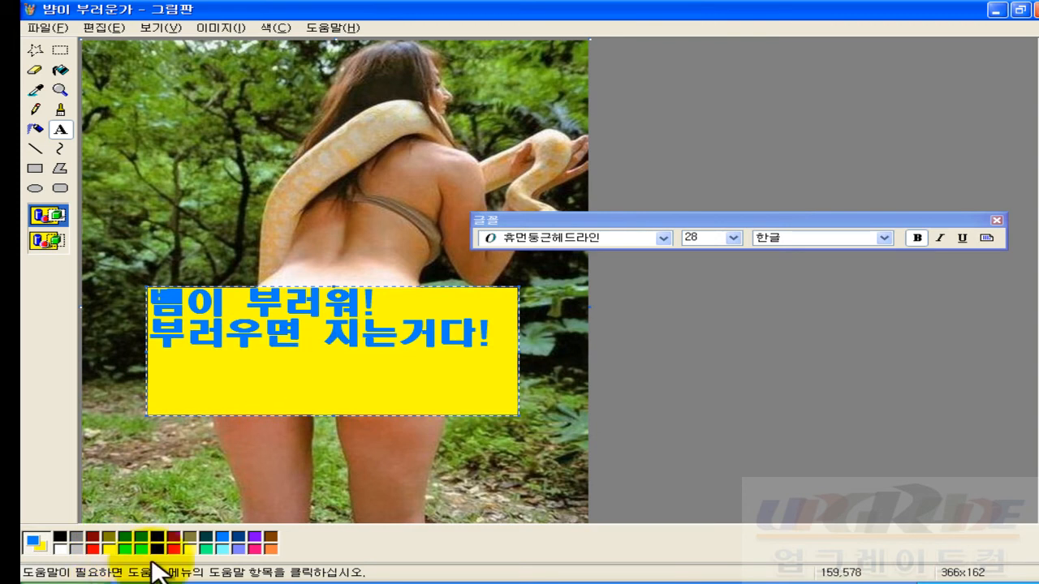
# - Try other background colors on the text box, return to yellow, and make its background transparent
pyautogui.rightClick(174, 549)
pyautogui.rightClick(141, 550)
pyautogui.rightClick(157, 537)
pyautogui.rightClick(190, 537)
pyautogui.rightClick(109, 537)
pyautogui.rightClick(93, 549)
pyautogui.rightClick(125, 536)
pyautogui.rightClick(76, 536)
pyautogui.rightClick(76, 550)
pyautogui.rightClick(108, 549)
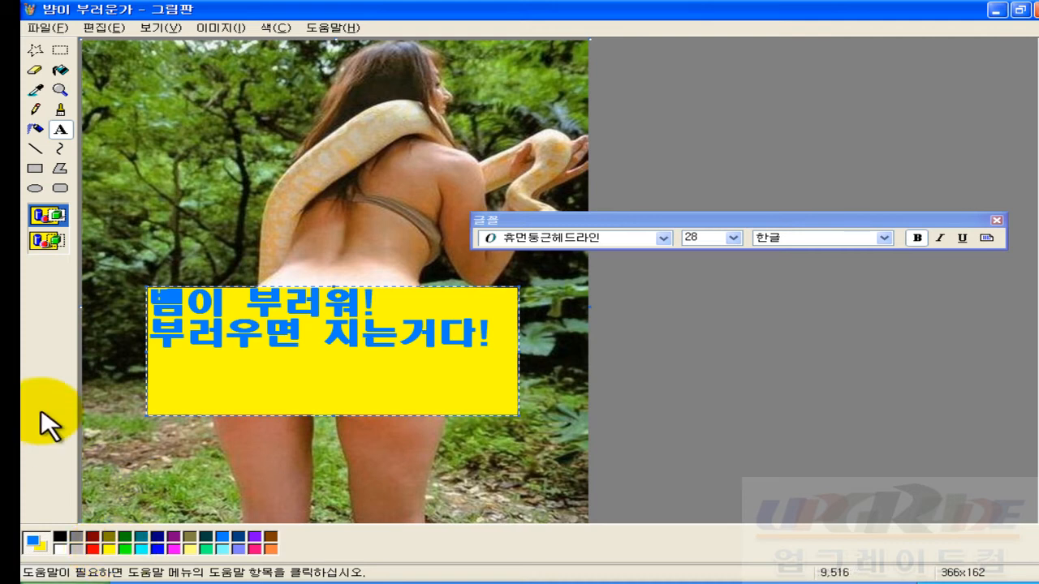
pyautogui.click(48, 240)
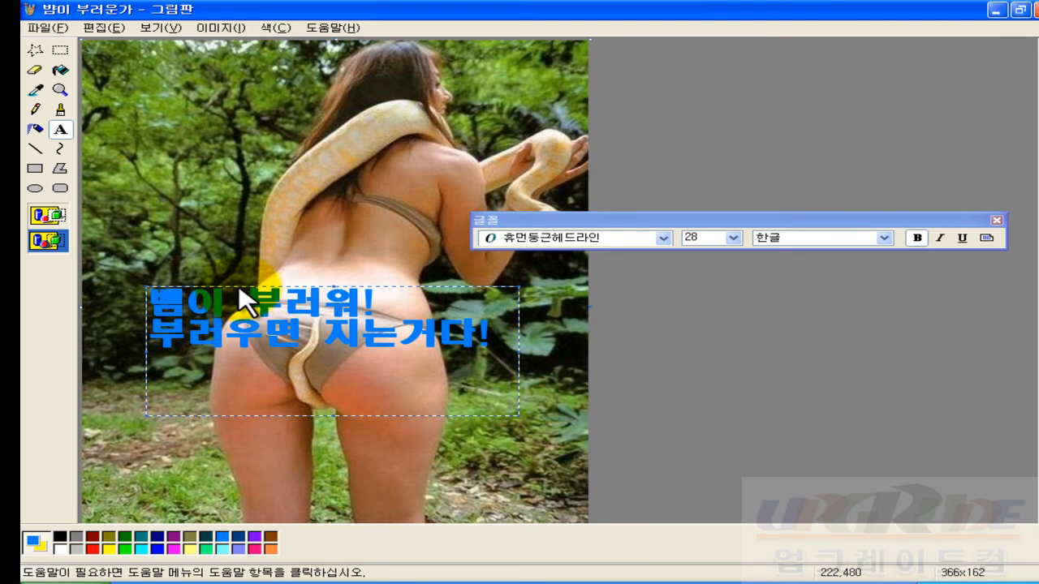
# - Move the text box to the photo's upper part, try white text, set the text color to yellow and commit it
pyautogui.moveTo(241, 300); pyautogui.dragTo(158, 163)
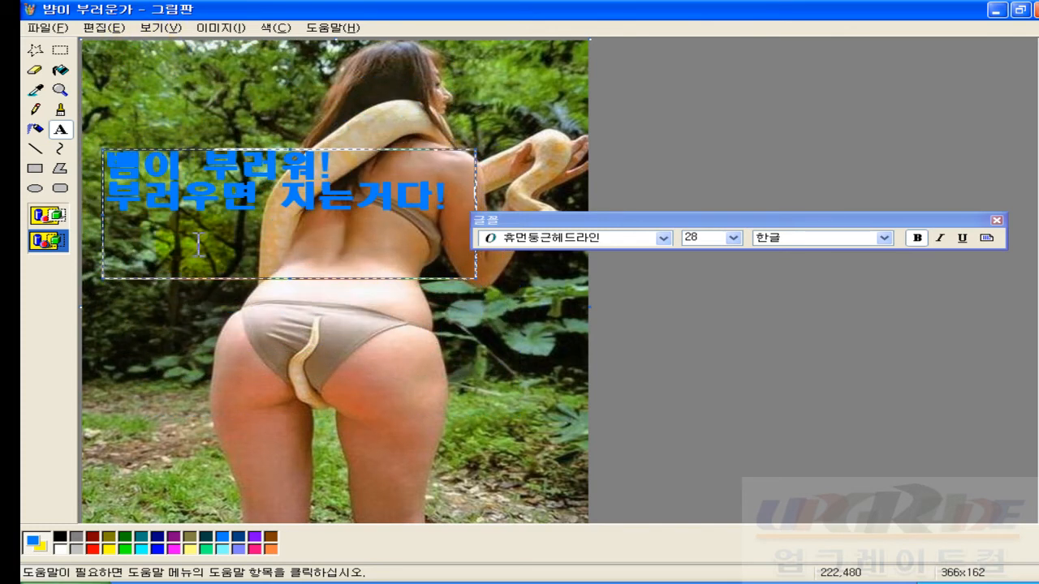
pyautogui.click(60, 549)
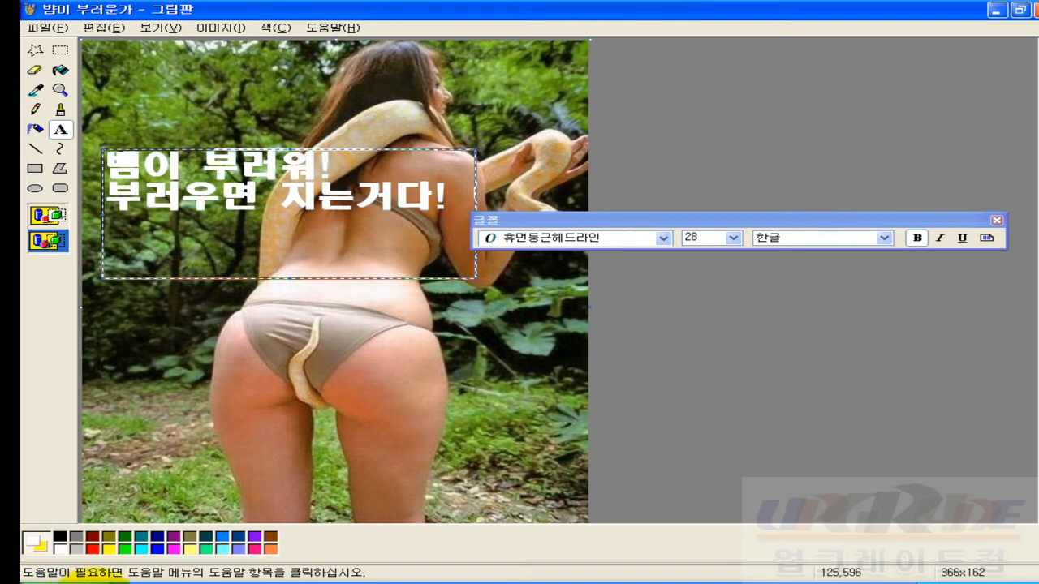
pyautogui.click(110, 550)
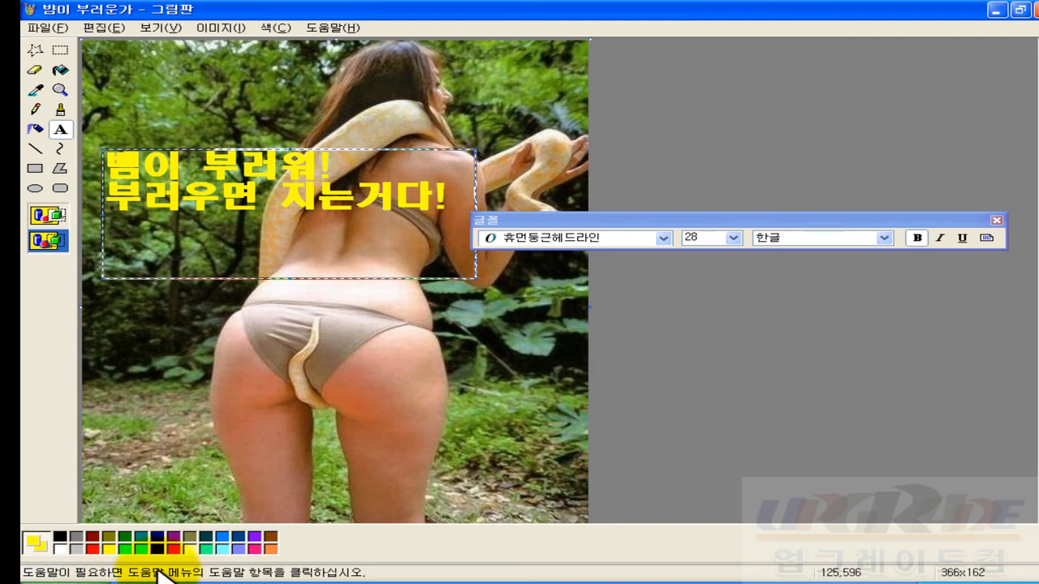
pyautogui.click(457, 418)
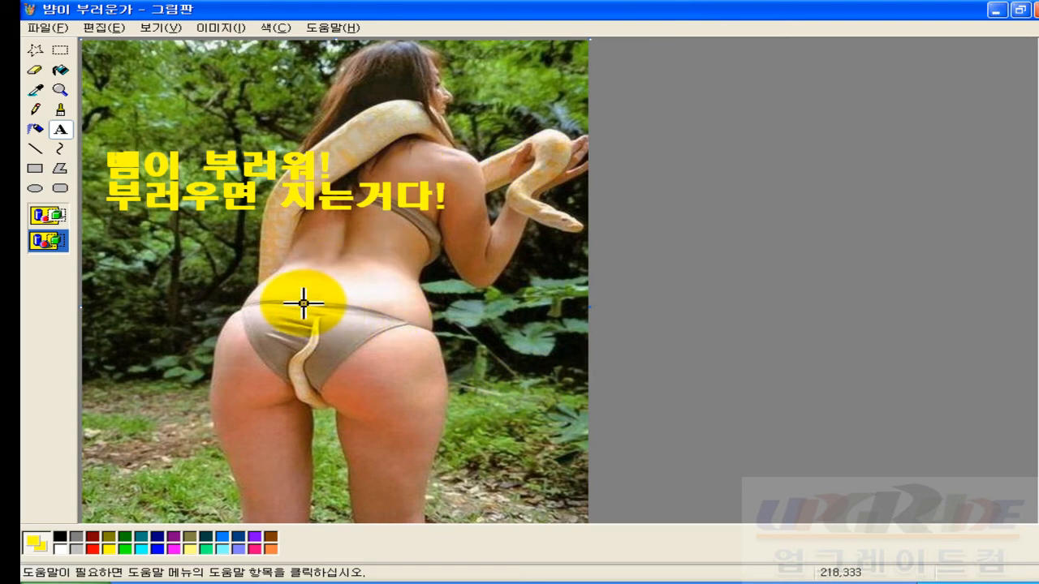
# - Spray yellow across the grass along the photo's lower edge with the Airbrush at its largest size
pyautogui.click(35, 129)
pyautogui.moveTo(418, 467)
pyautogui.mouseDown()
pyautogui.moveTo(387, 501)
pyautogui.moveTo(198, 495)
pyautogui.moveTo(493, 495)
pyautogui.moveTo(483, 468)
pyautogui.moveTo(325, 486)
pyautogui.moveTo(178, 449)
pyautogui.moveTo(128, 465)
pyautogui.moveTo(391, 469)
pyautogui.moveTo(495, 458)
pyautogui.moveTo(411, 479)
pyautogui.moveTo(552, 494)
pyautogui.mouseUp()
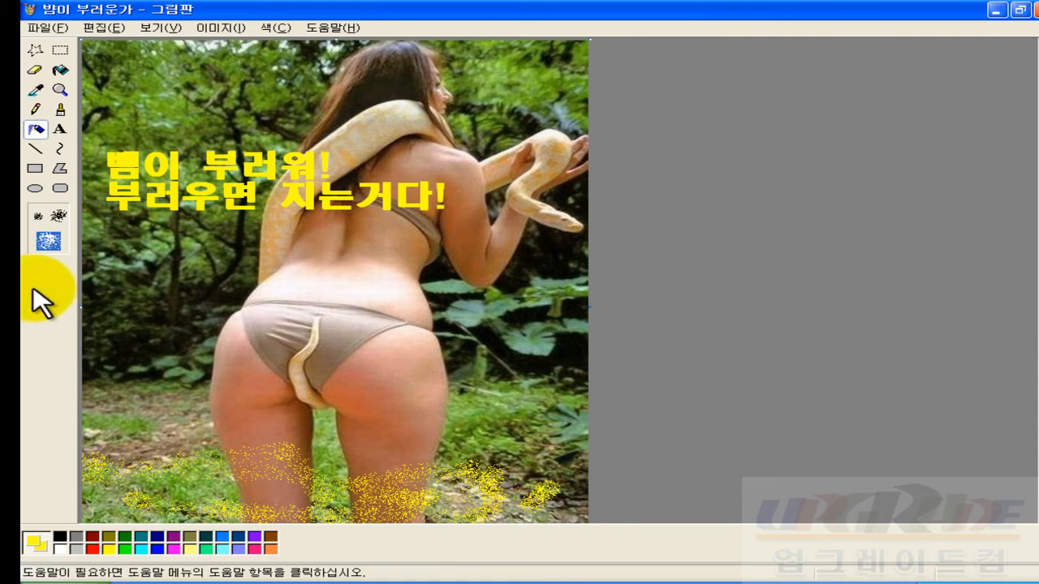
# - Start saving the picture under another name and set the location to the personal folder on drive D:
pyautogui.click(51, 31)
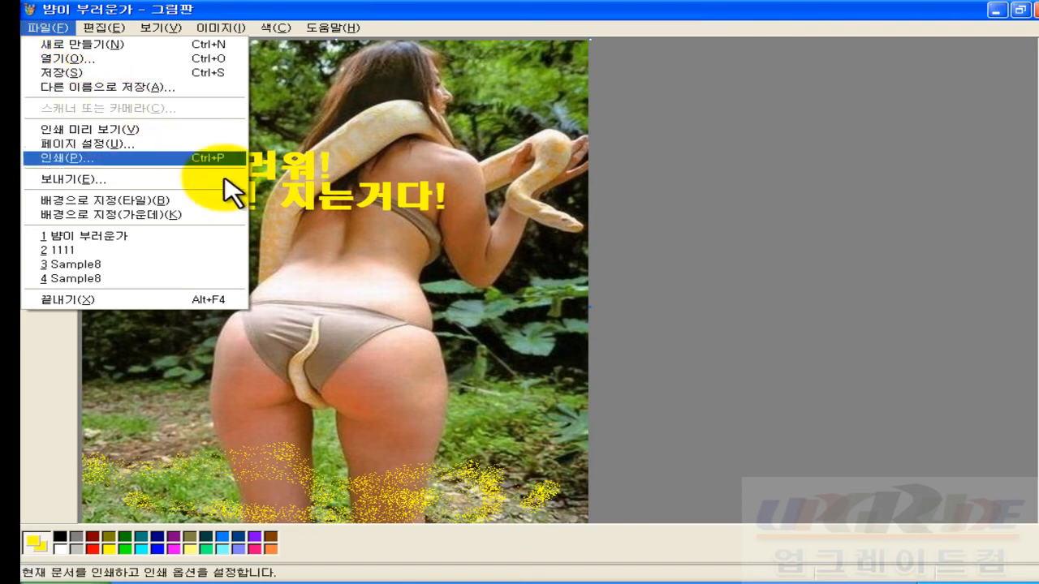
pyautogui.click(150, 88)
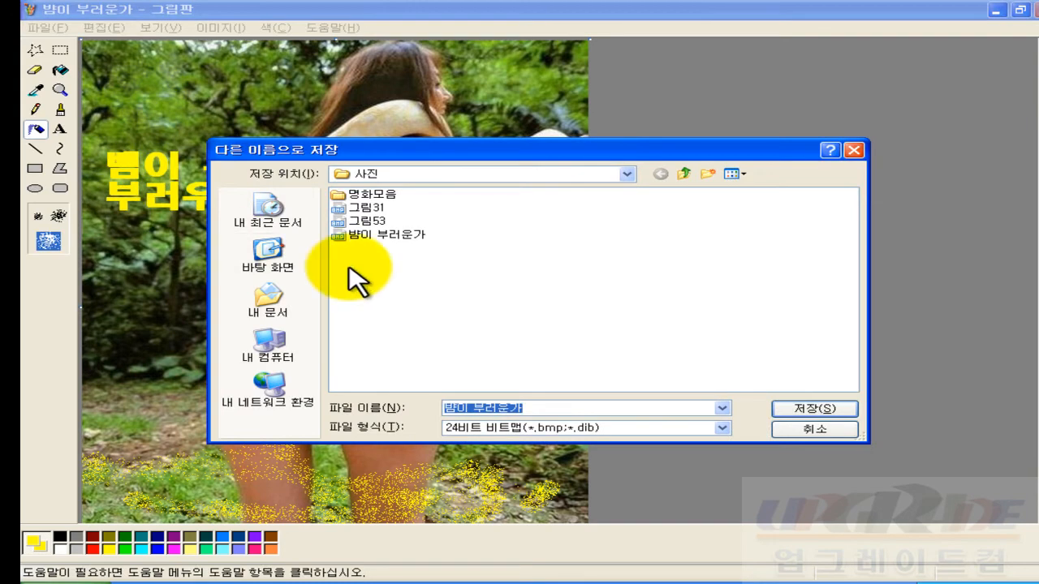
pyautogui.click(276, 345)
pyautogui.doubleClick(408, 205)
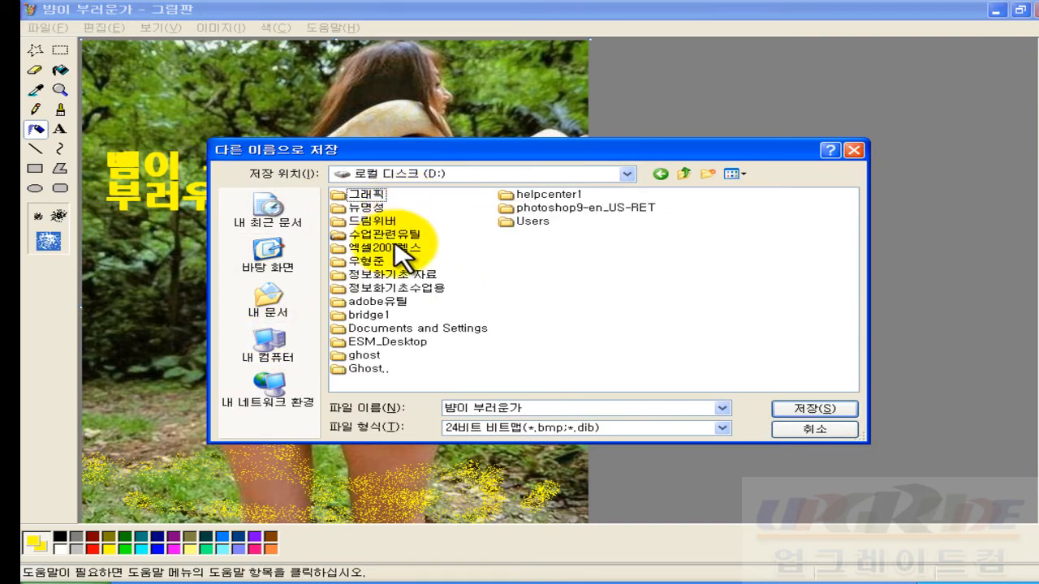
pyautogui.doubleClick(381, 262)
pyautogui.doubleClick(357, 208)
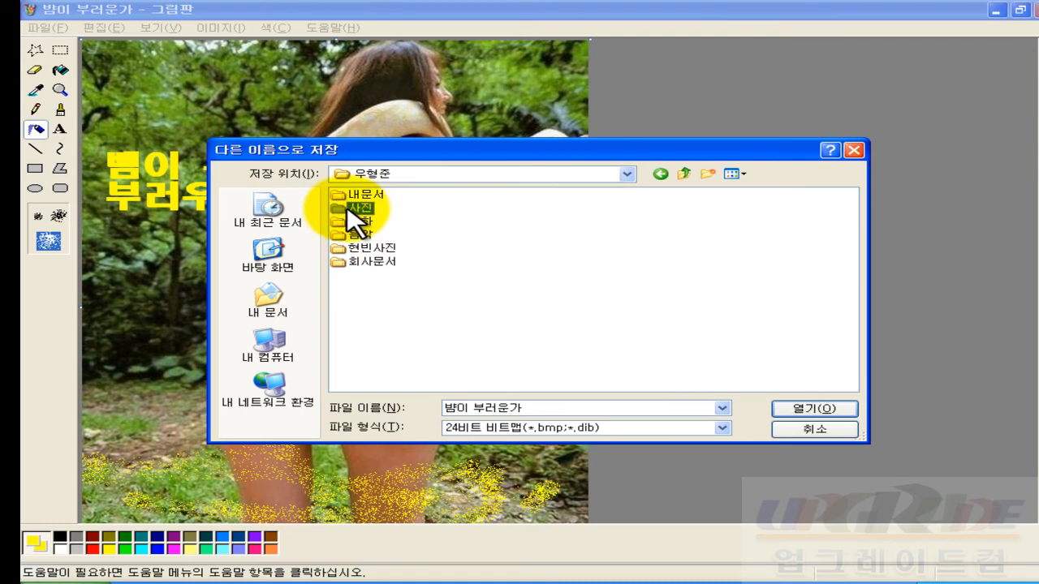
pyautogui.click(684, 173)
# - Create a new folder named 작업사진 inside the personal folder
pyautogui.rightClick(465, 307)
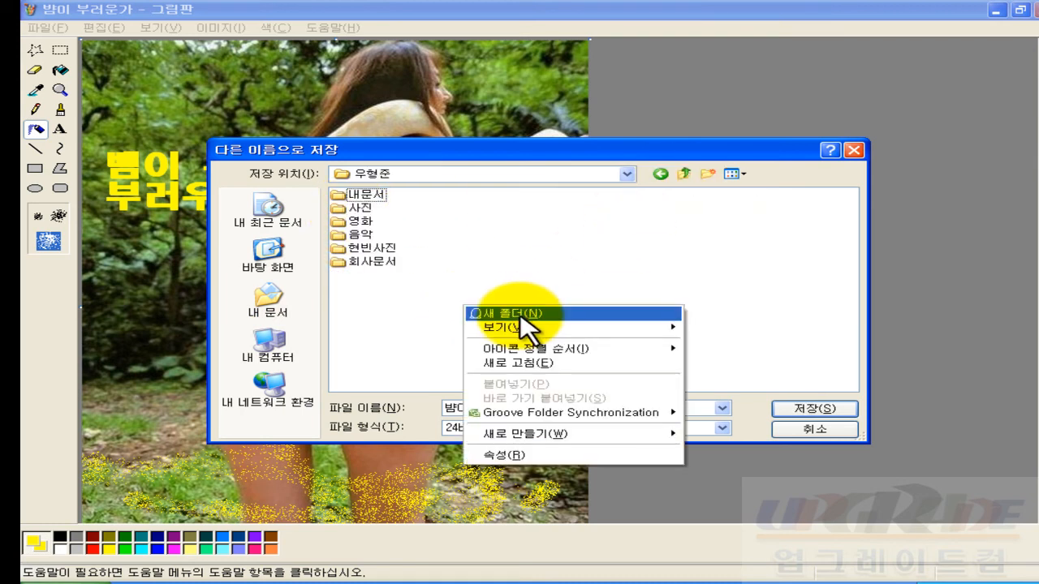
pyautogui.click(512, 313)
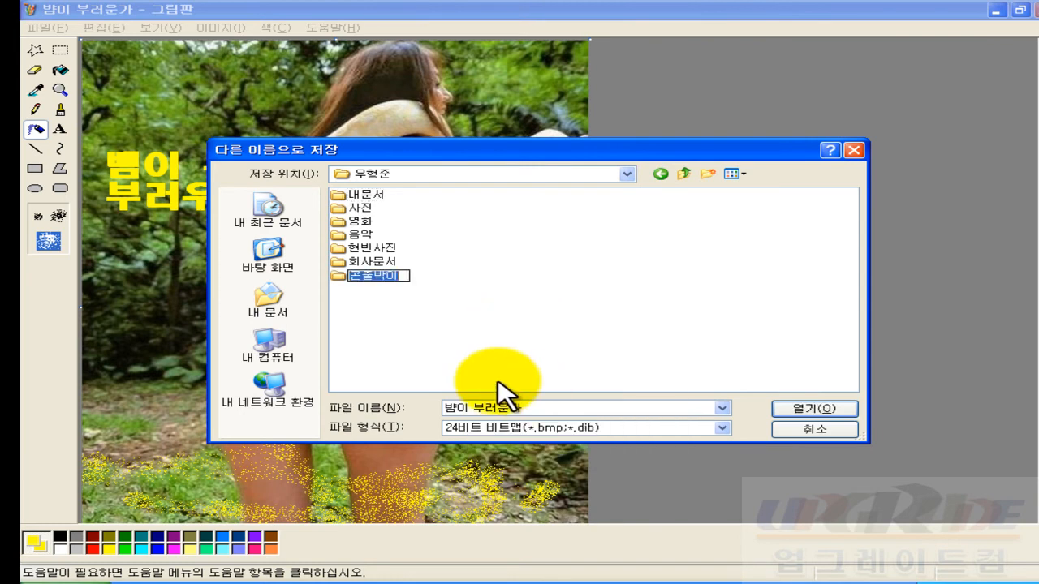
pyautogui.write('작')
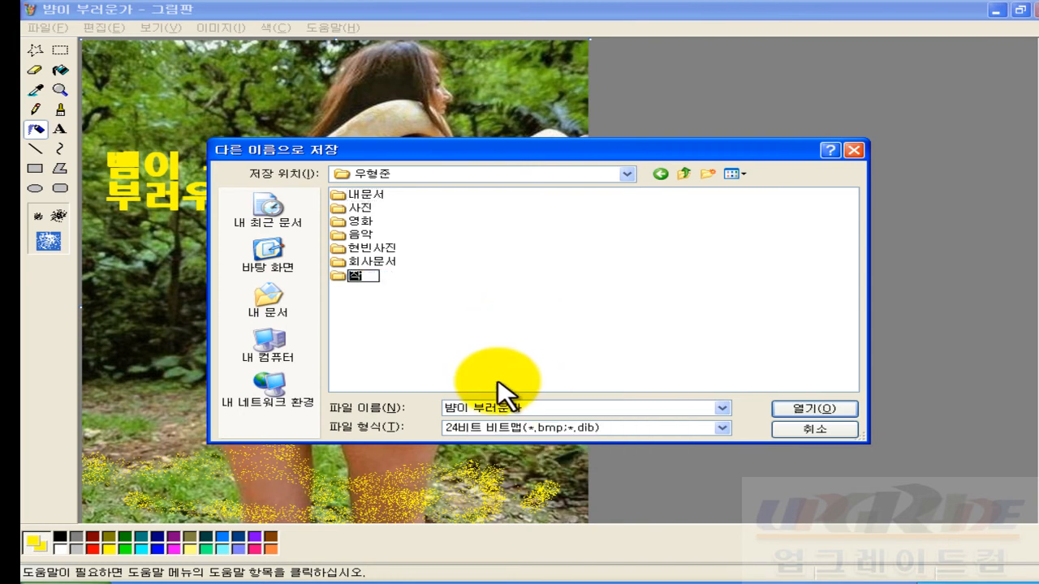
pyautogui.write('업사진')
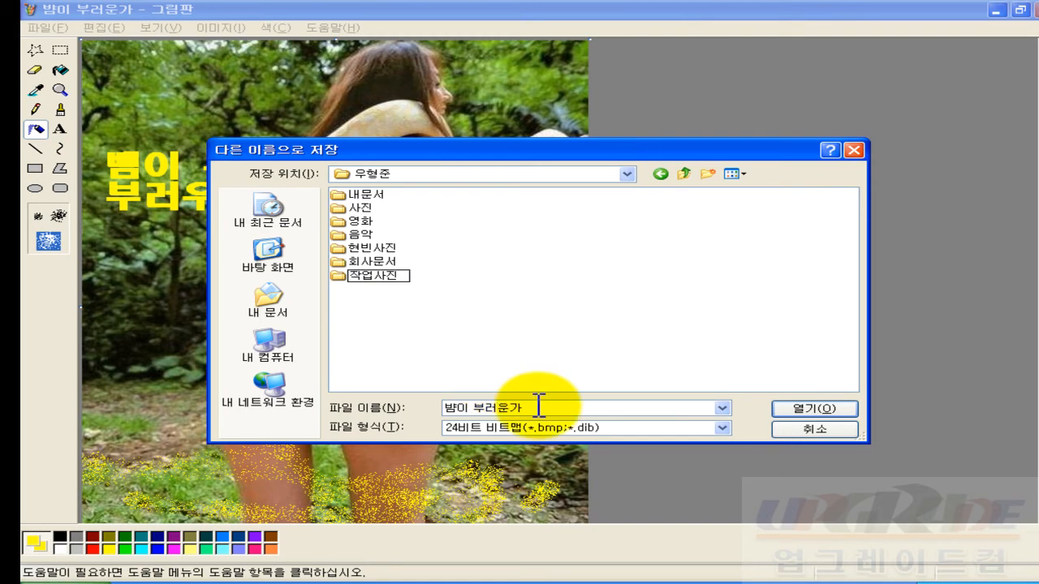
pyautogui.press('Return')
# - Save the picture in the 작업사진 folder as a 24-bit bitmap under its existing file name
pyautogui.doubleClick(375, 276)
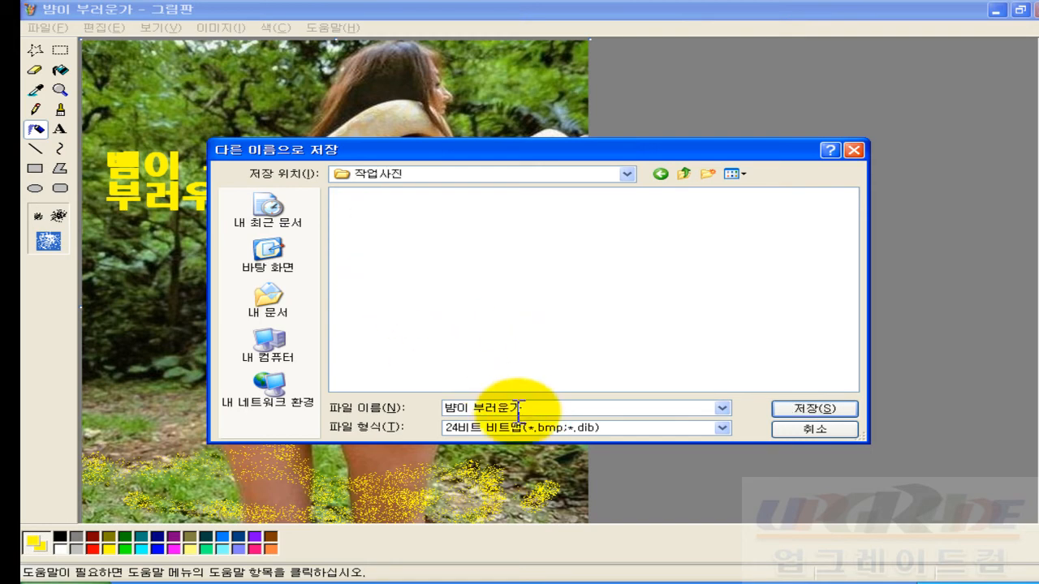
pyautogui.moveTo(541, 408); pyautogui.dragTo(371, 420)
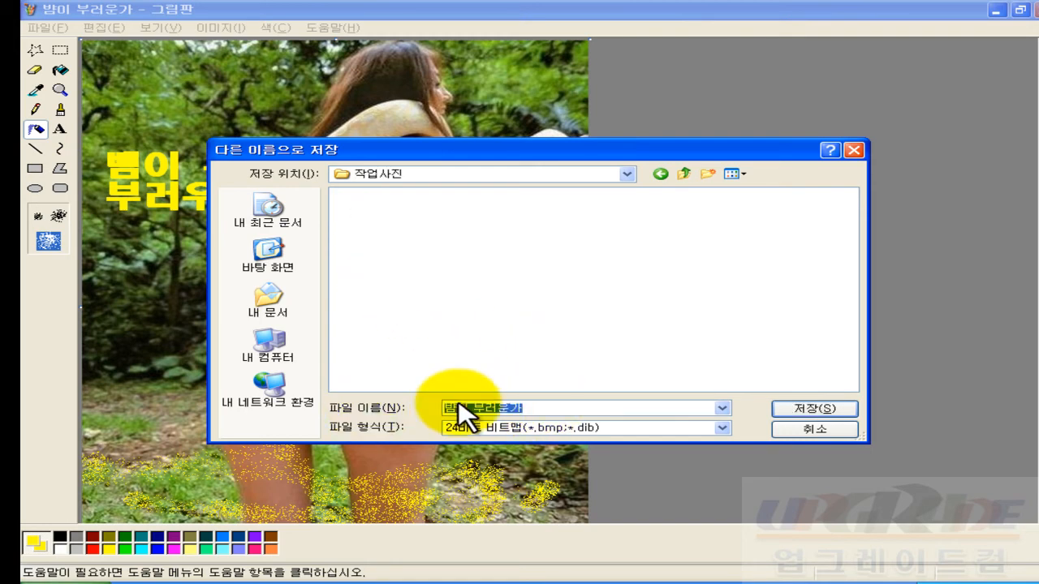
pyautogui.click(817, 405)
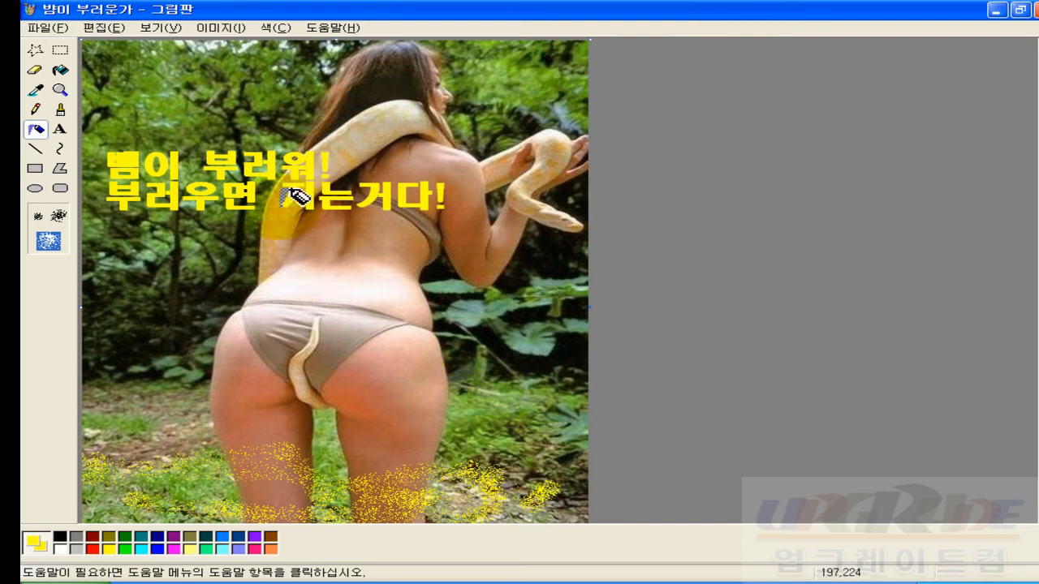
# - Check the 작업사진 folder for the saved picture through Save As and cancel without saving again
pyautogui.moveTo(405, 290); pyautogui.dragTo(430, 302)
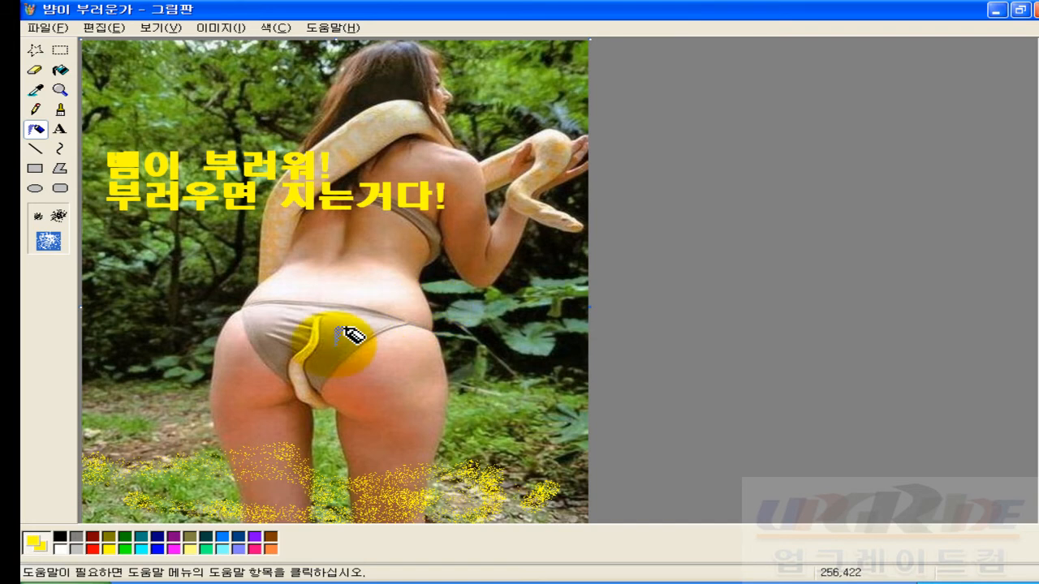
pyautogui.click(41, 26)
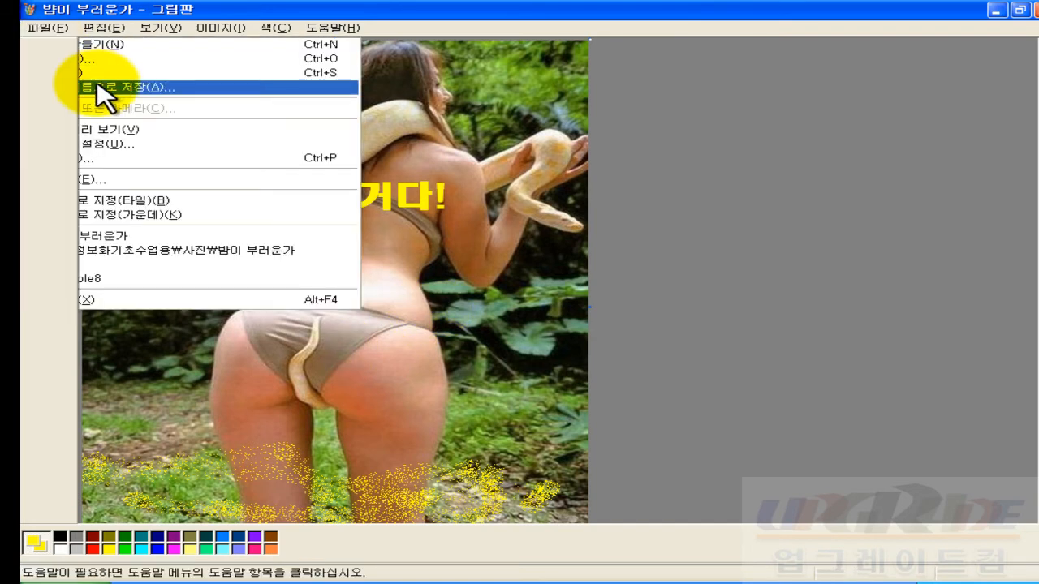
pyautogui.click(103, 88)
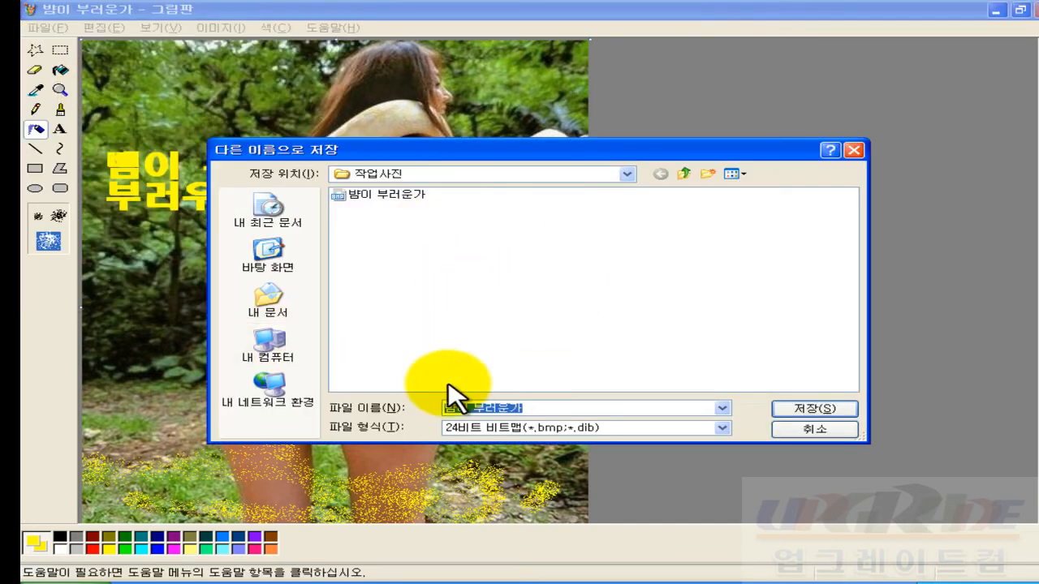
pyautogui.click(818, 429)
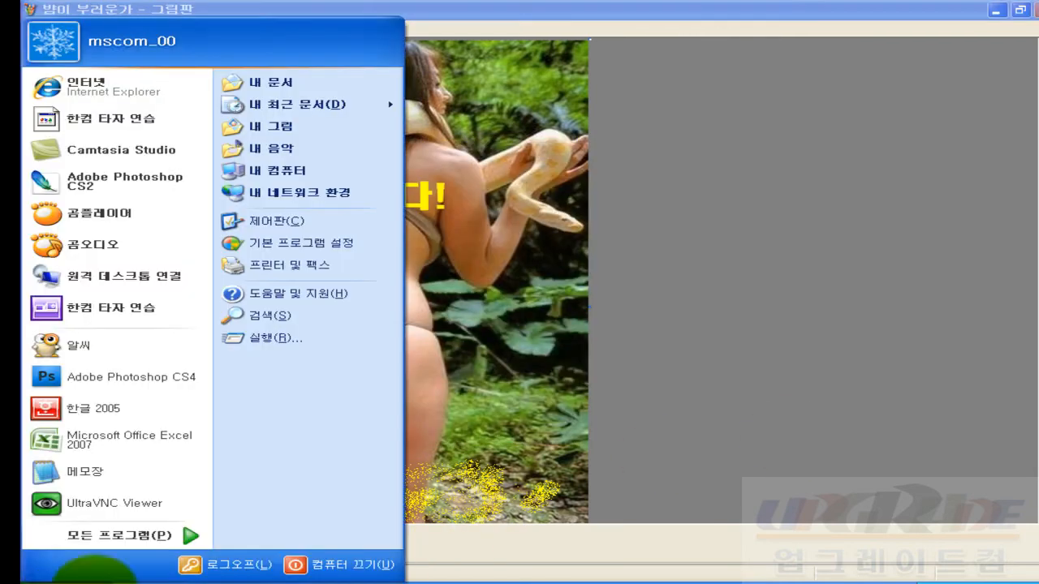
# - Switch to Windows Explorer, view the original photo from D:\정보화기초수업용\사진 in the image viewer, and close the viewer
pyautogui.click(51, 578)
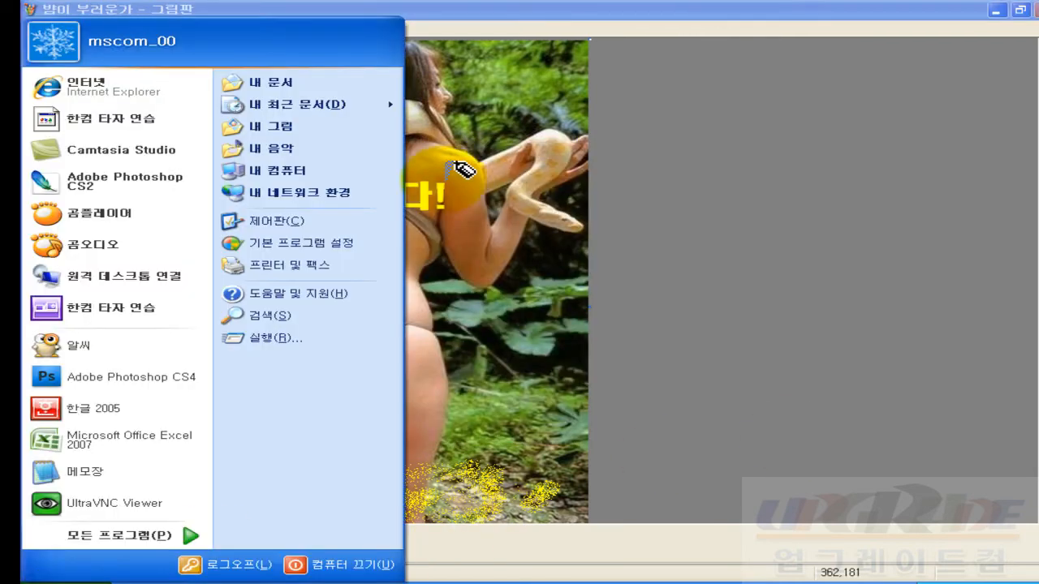
pyautogui.click(337, 183)
pyautogui.doubleClick(557, 185)
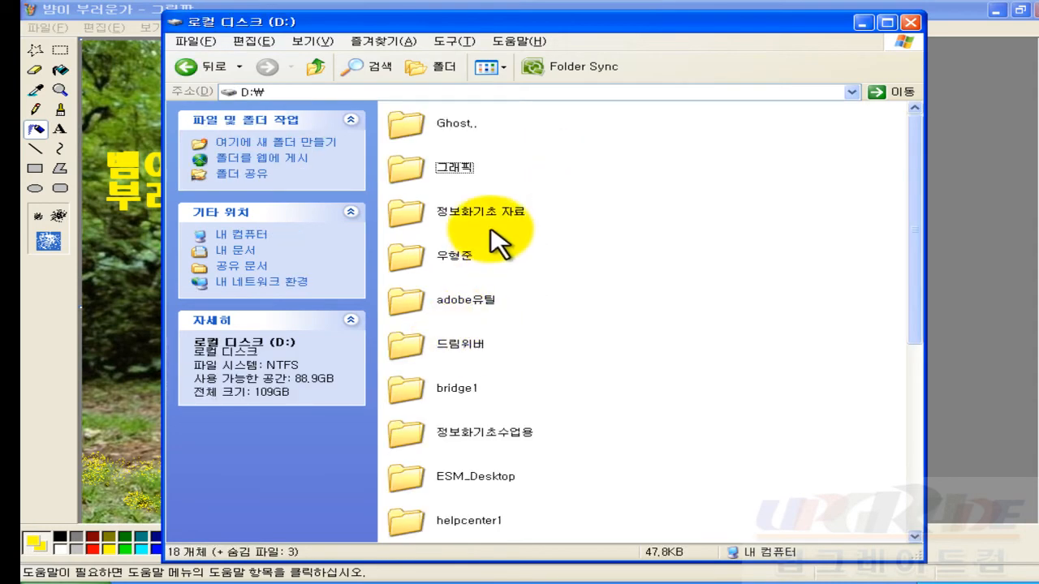
pyautogui.doubleClick(481, 431)
pyautogui.click(449, 258)
pyautogui.doubleClick(449, 258)
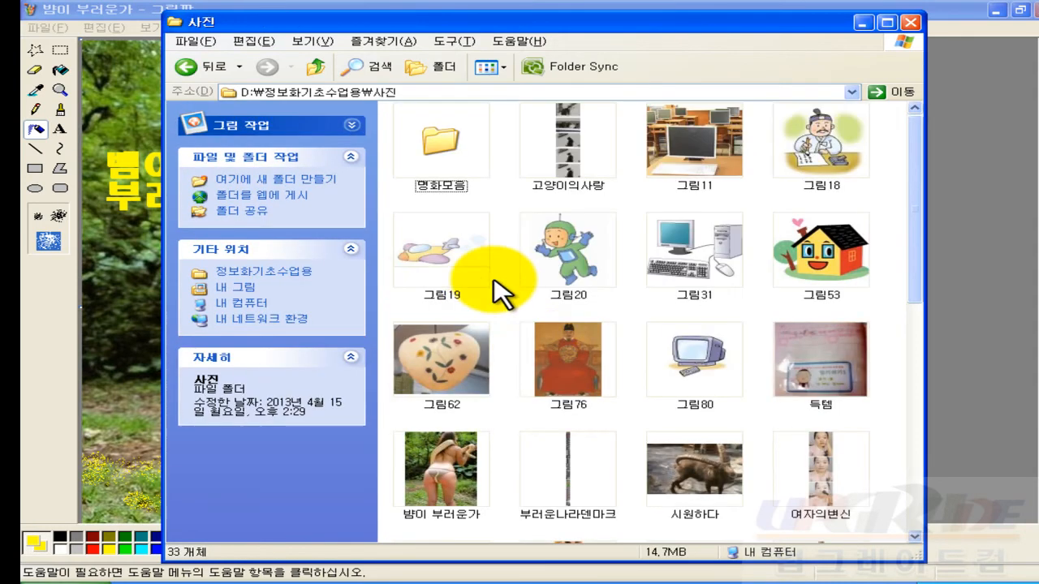
pyautogui.scroll(-3, 528, 357)
pyautogui.scroll(2, 495, 361)
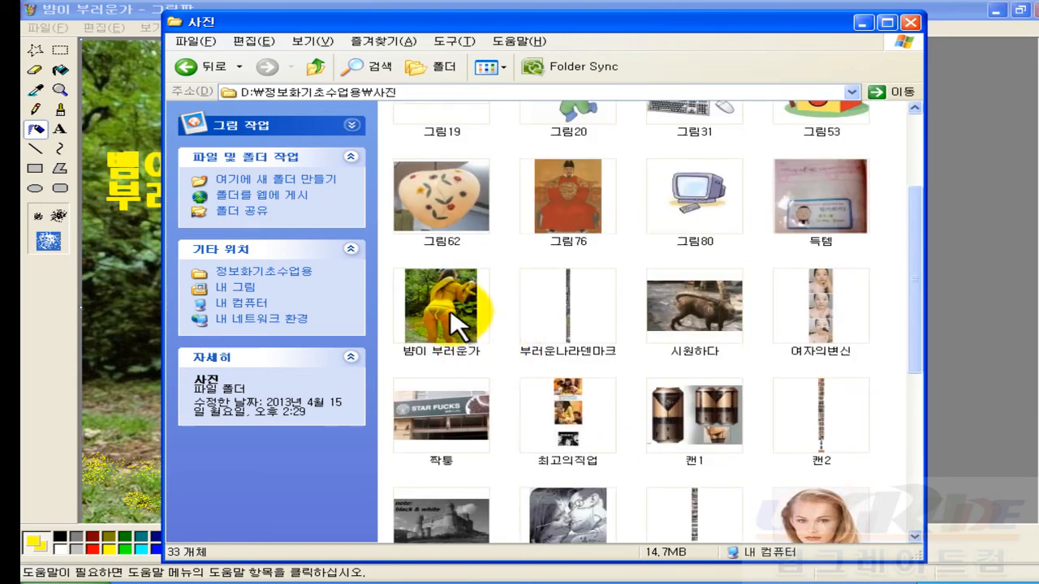
pyautogui.click(454, 318)
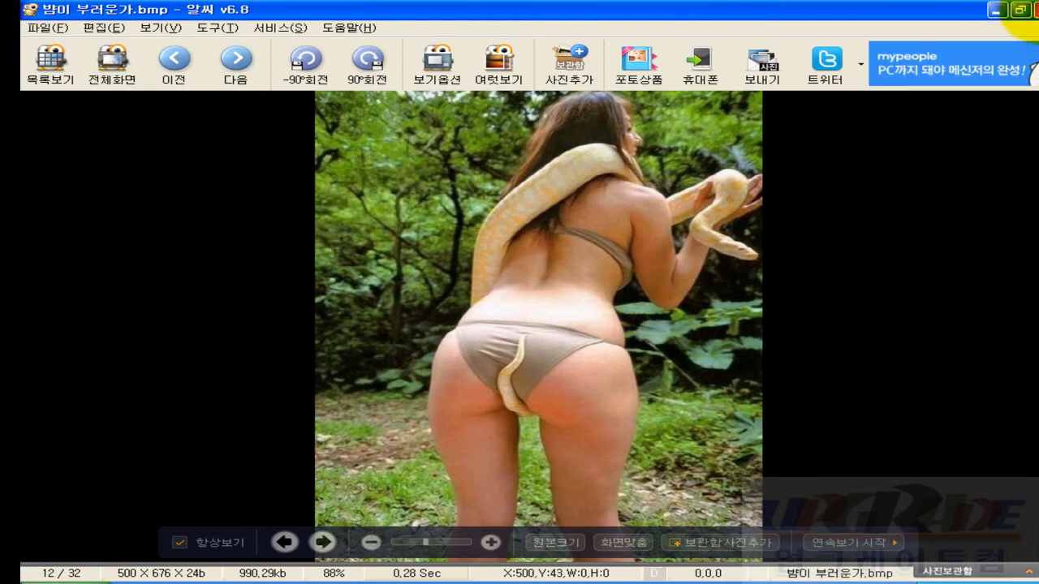
pyautogui.click(1030, 10)
# - Browse to the 작업사진 folder in the personal folder on drive D:, view the edited photo, and close the viewer
pyautogui.click(317, 67)
pyautogui.click(319, 69)
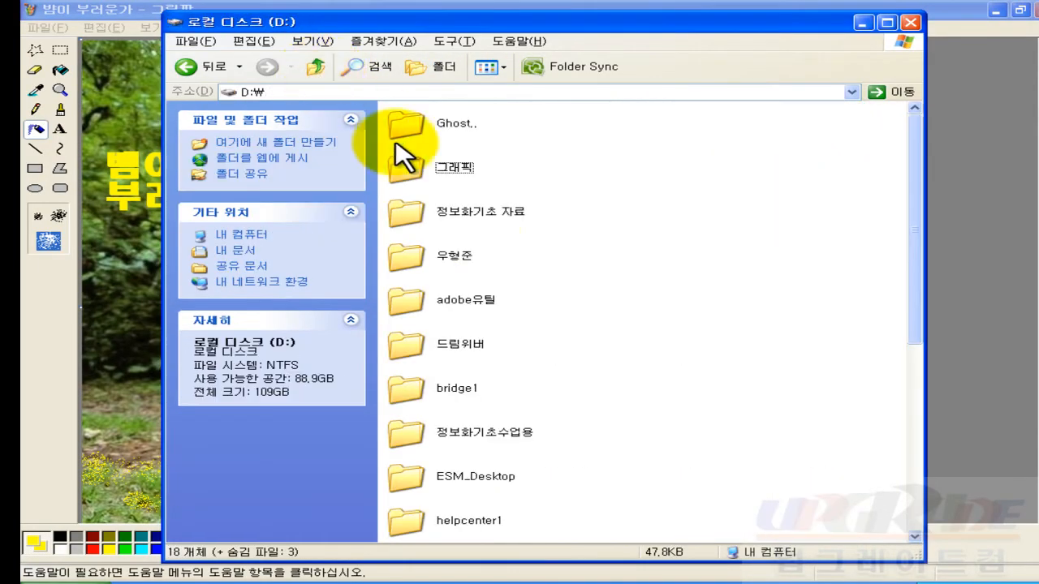
pyautogui.click(319, 68)
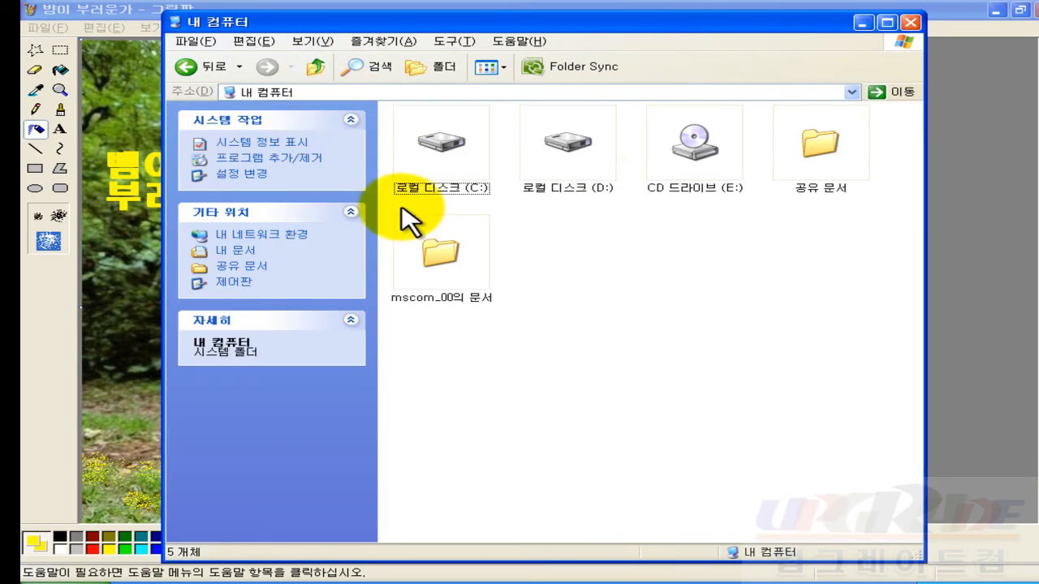
pyautogui.doubleClick(578, 167)
pyautogui.doubleClick(431, 268)
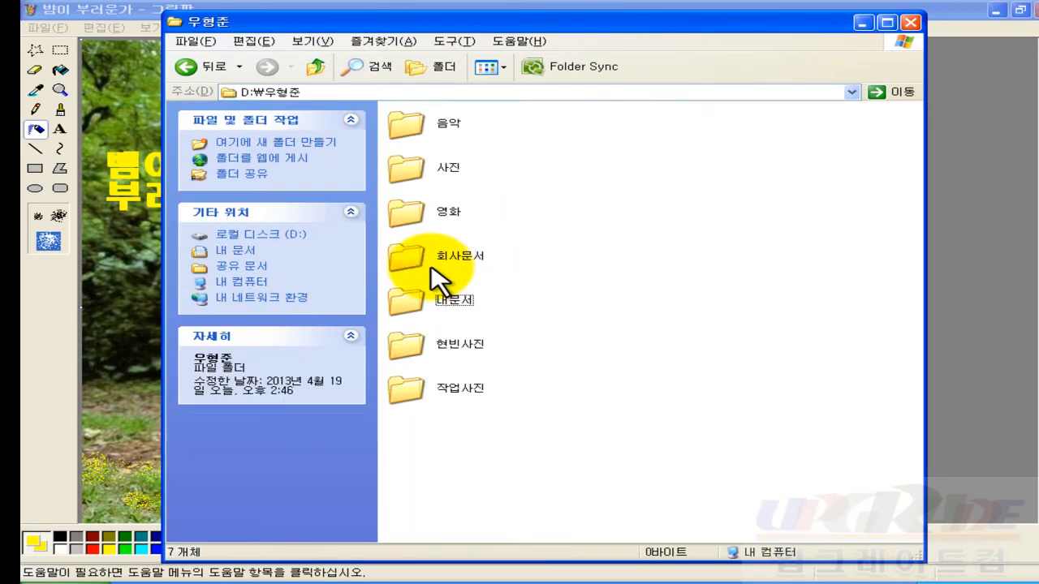
pyautogui.doubleClick(422, 394)
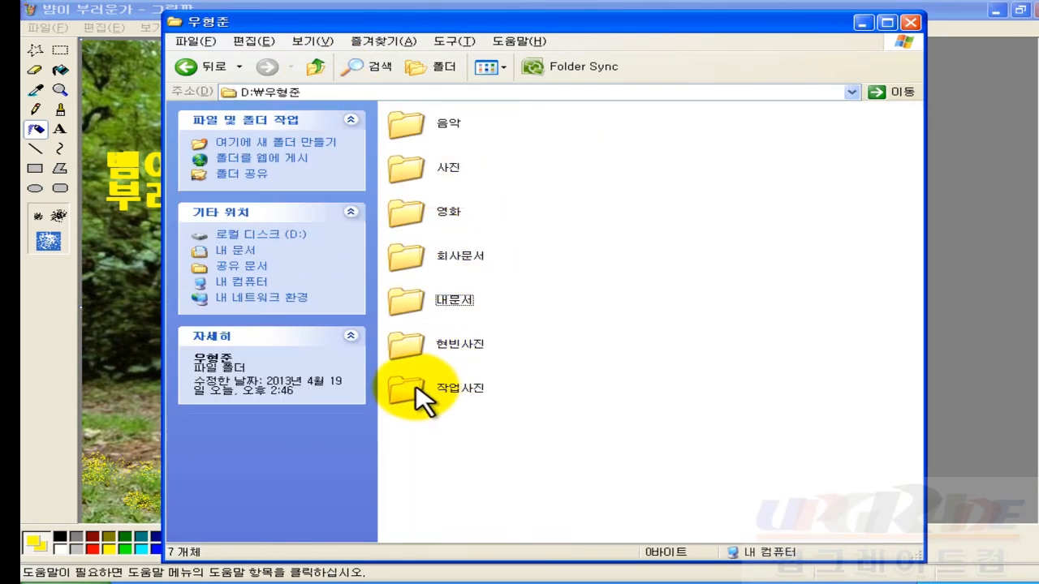
pyautogui.click(430, 460)
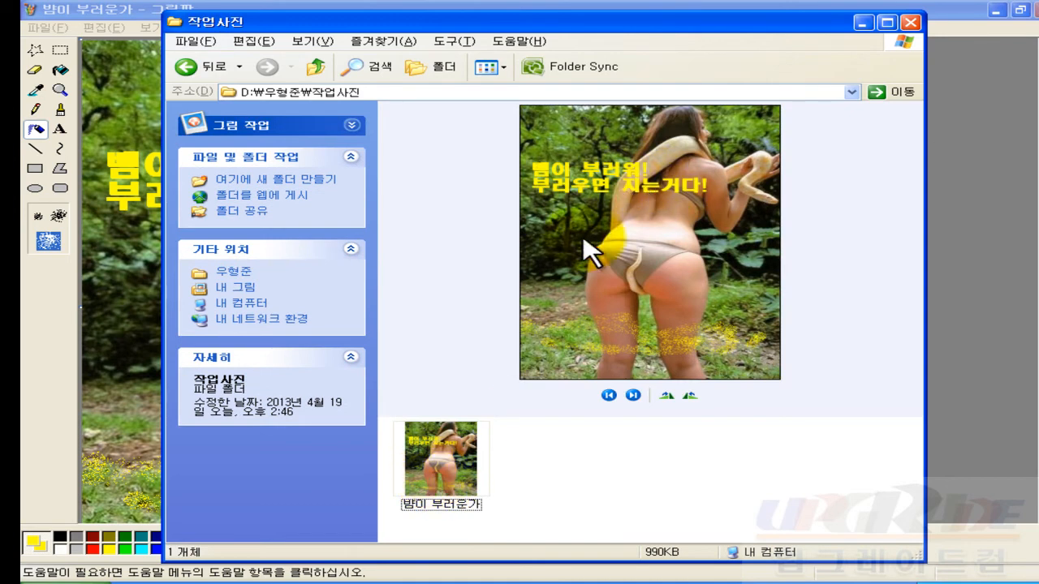
pyautogui.click(454, 472)
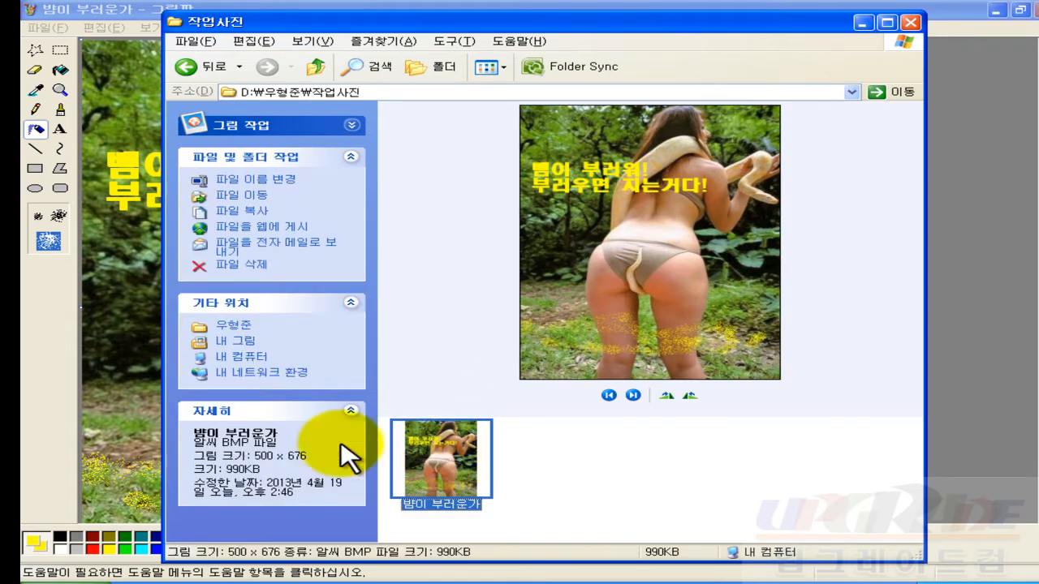
pyautogui.doubleClick(430, 443)
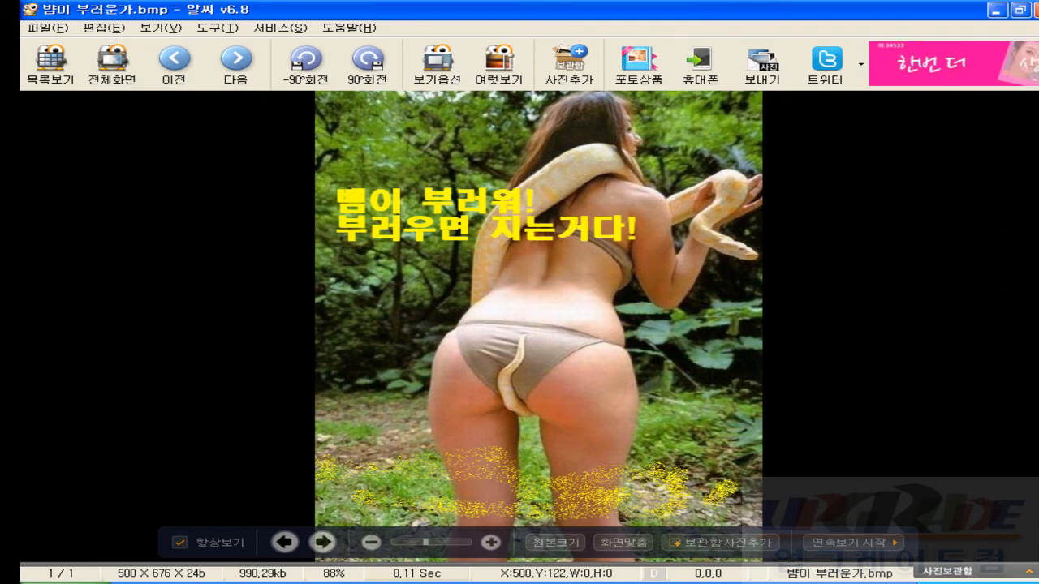
pyautogui.click(1029, 10)
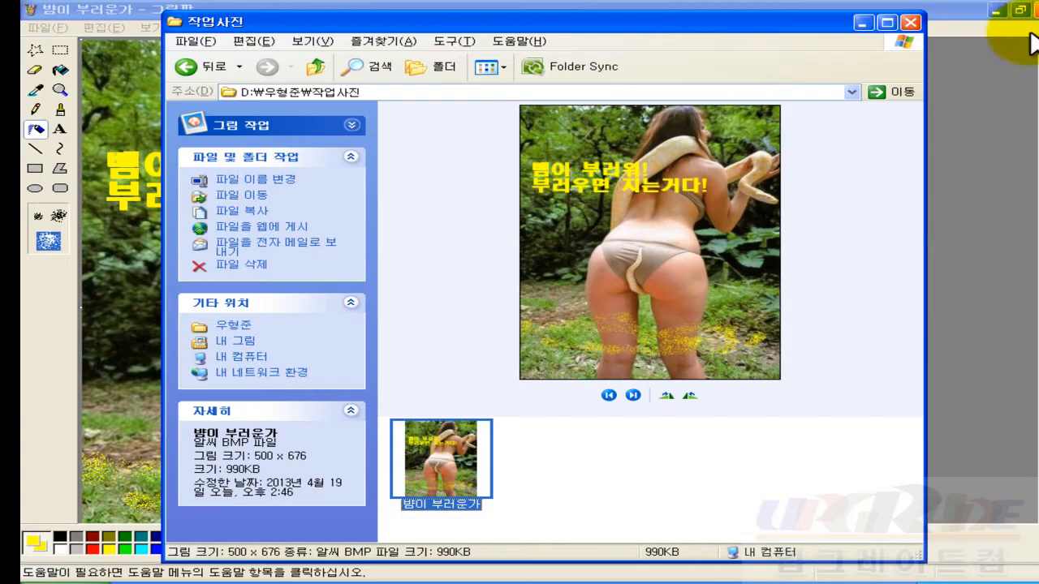
# - Close the 작업사진 folder window and cancel the ALTools update to return to the picture
pyautogui.click(910, 22)
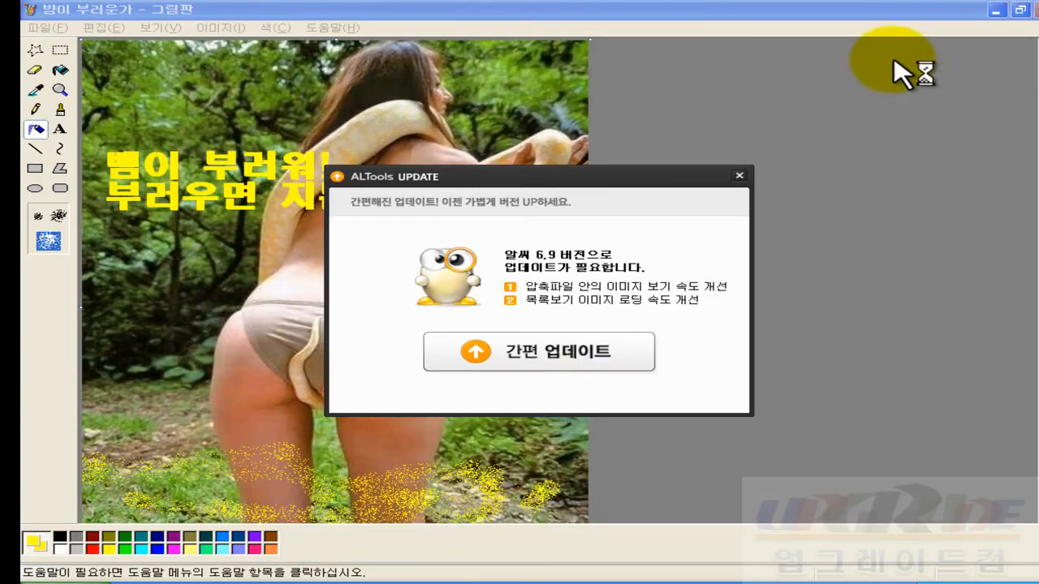
pyautogui.click(739, 176)
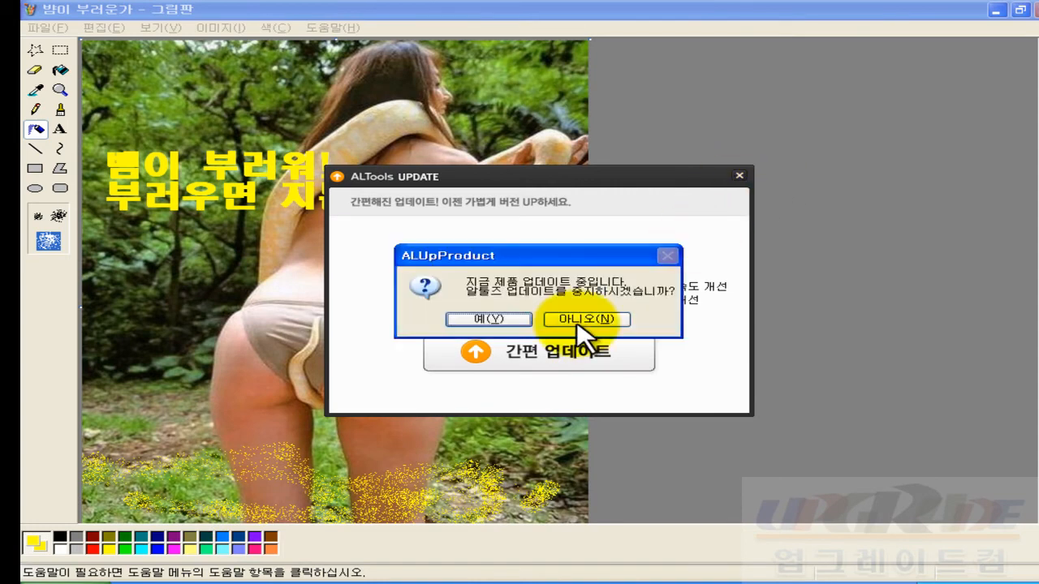
pyautogui.click(515, 321)
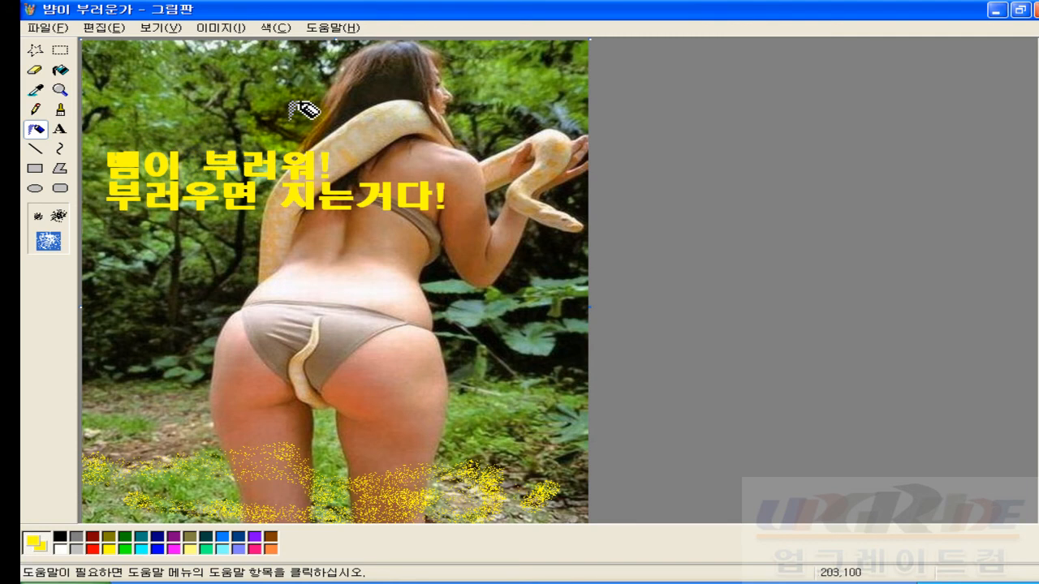
# - Browse for a picture to open in the folder D:\정보화기초수업용\색칠하기그림
pyautogui.click(67, 31)
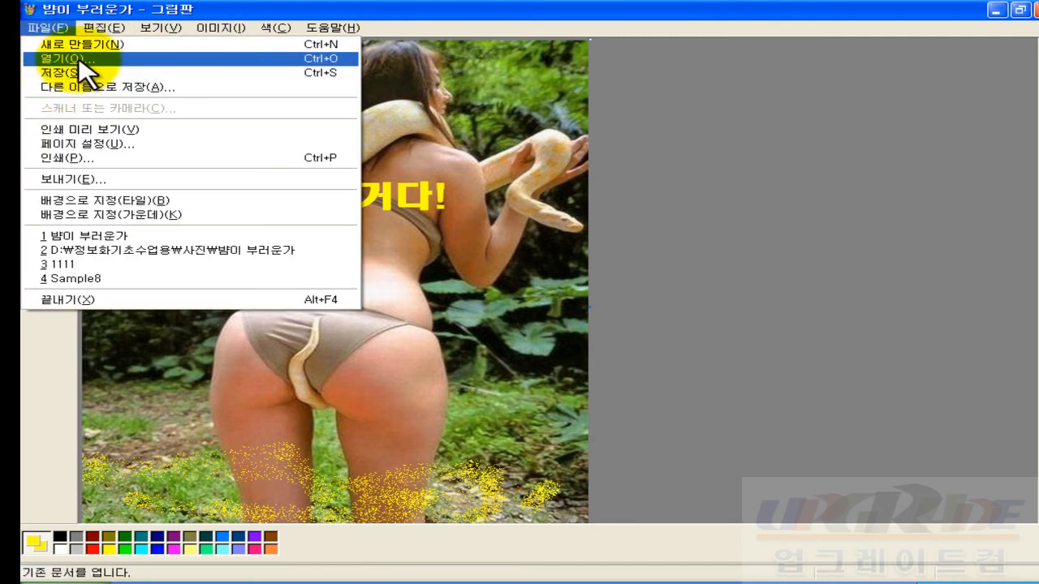
pyautogui.click(79, 58)
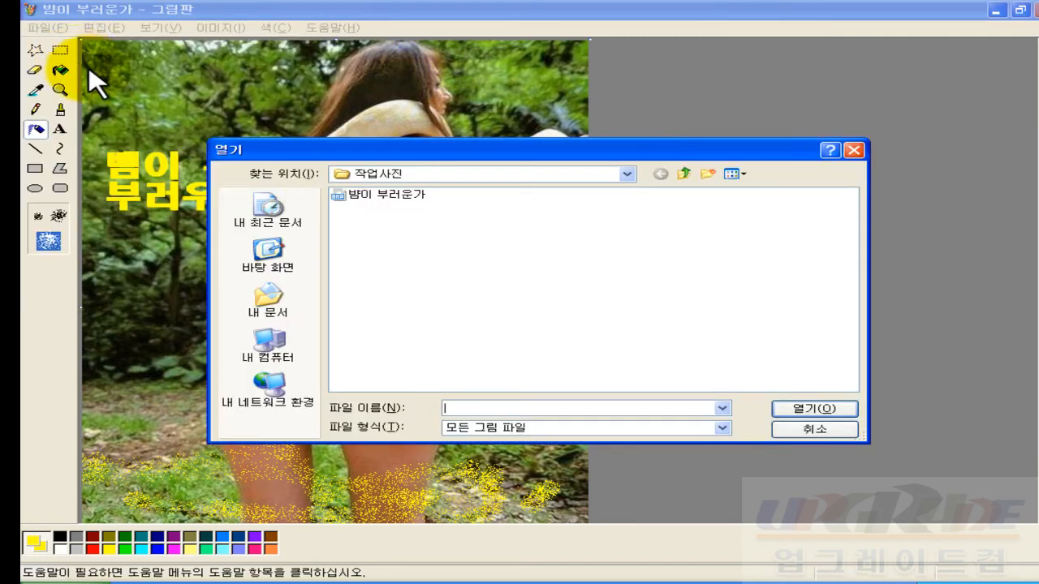
pyautogui.click(686, 173)
pyautogui.click(686, 174)
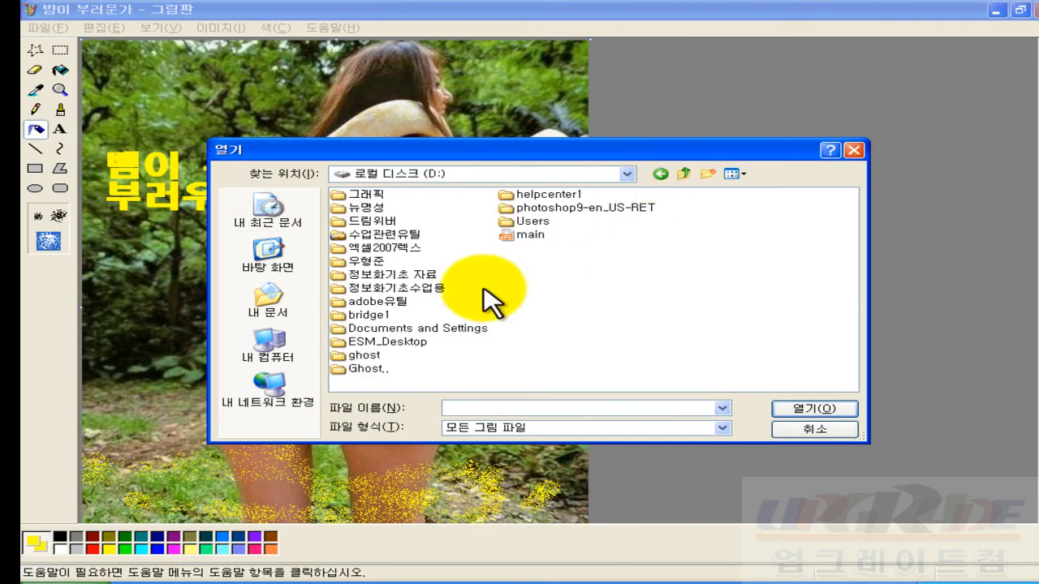
pyautogui.doubleClick(394, 288)
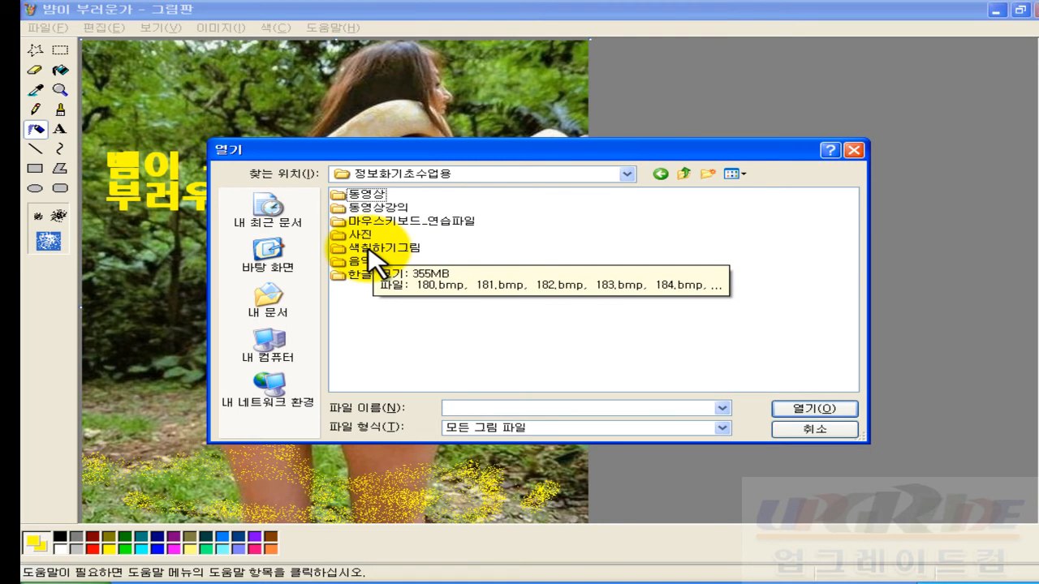
pyautogui.doubleClick(369, 249)
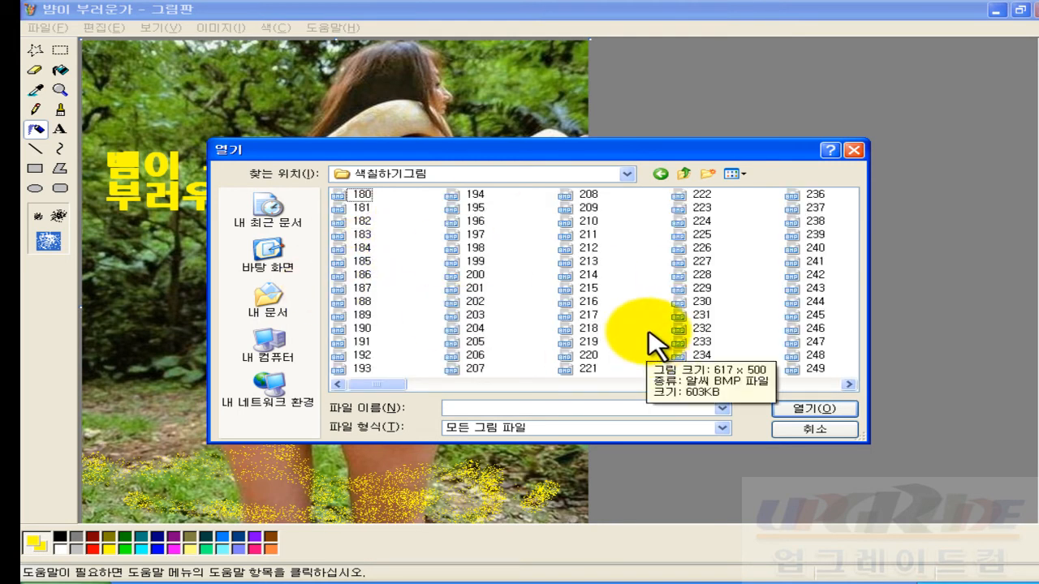
# - Show the coloring pictures as thumbnails, look through them and open picture 190
pyautogui.click(734, 173)
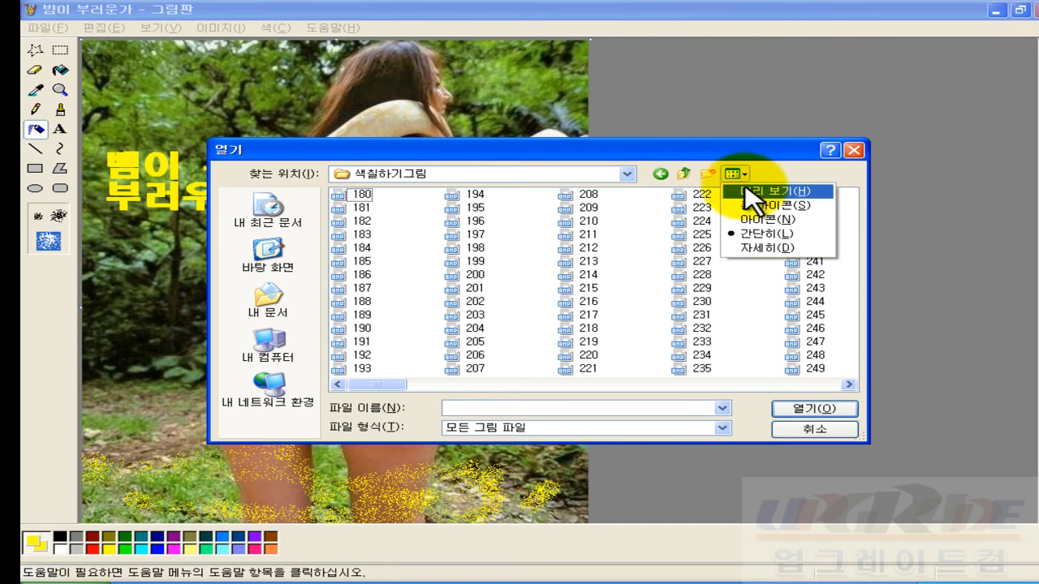
pyautogui.click(747, 192)
pyautogui.scroll(-8, 709, 283)
pyautogui.scroll(-3, 722, 297)
pyautogui.scroll(2, 722, 297)
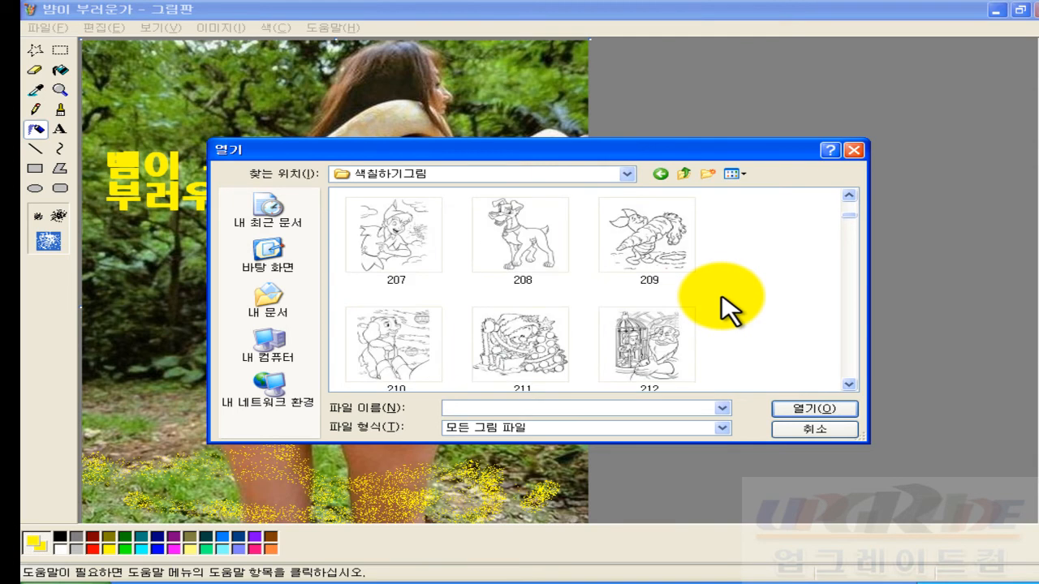
pyautogui.scroll(2, 727, 308)
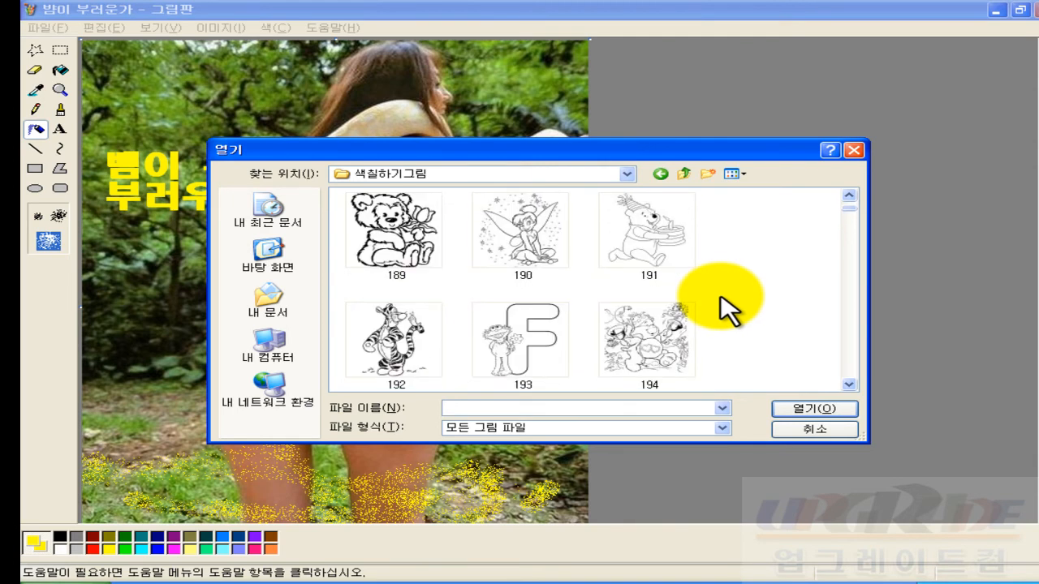
pyautogui.scroll(1, 722, 305)
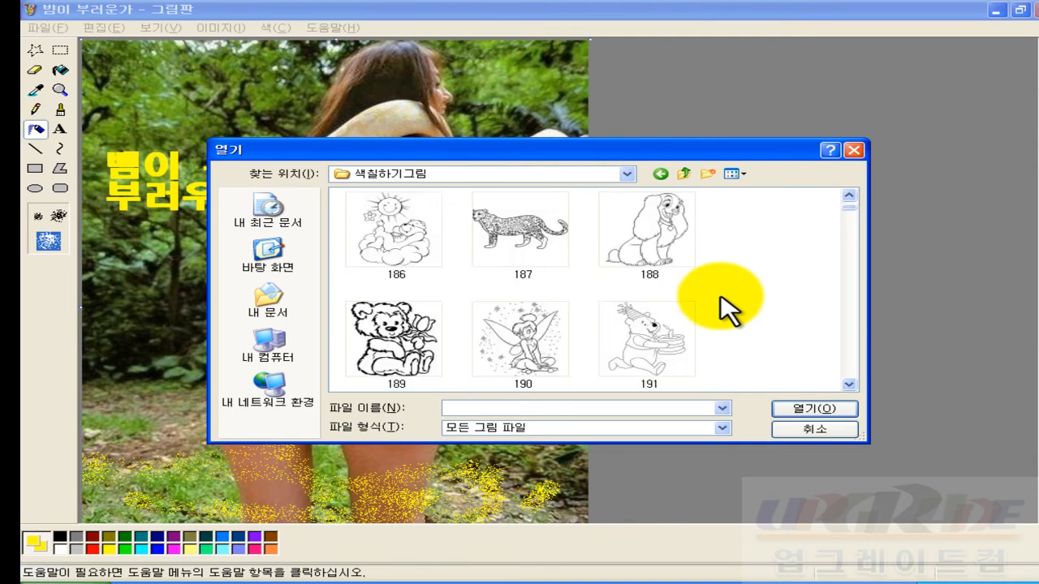
pyautogui.click(532, 348)
pyautogui.click(811, 410)
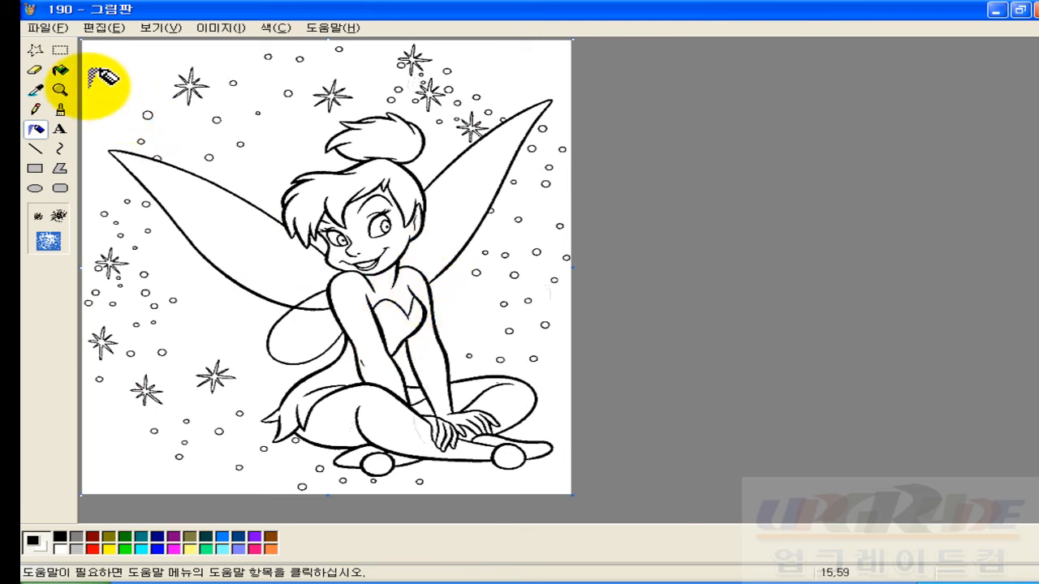
# - Fill the fairy's large wings and small lower wing with light yellow, and the small overlap between them with yellow
pyautogui.click(61, 72)
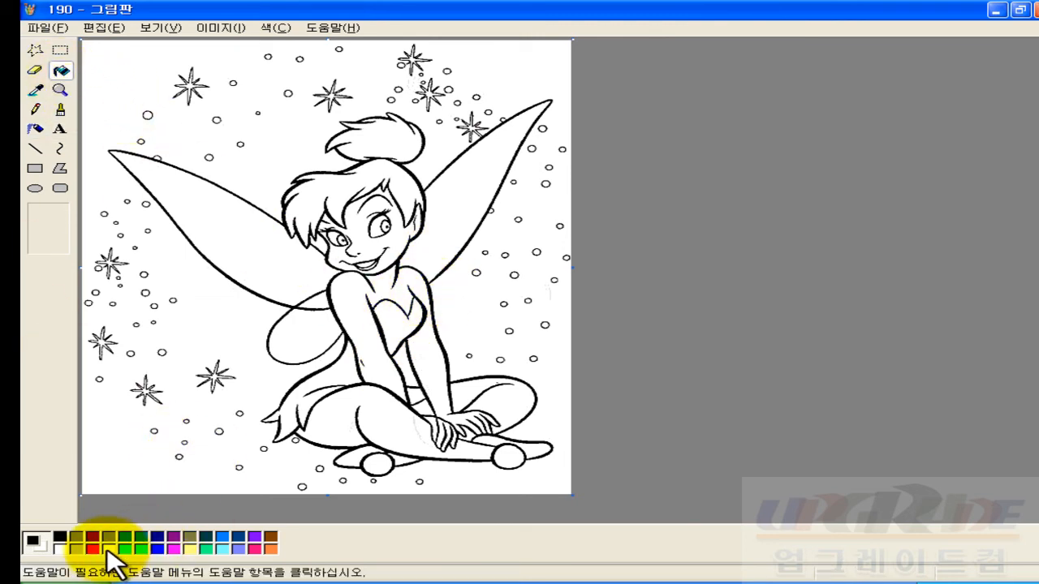
pyautogui.click(190, 548)
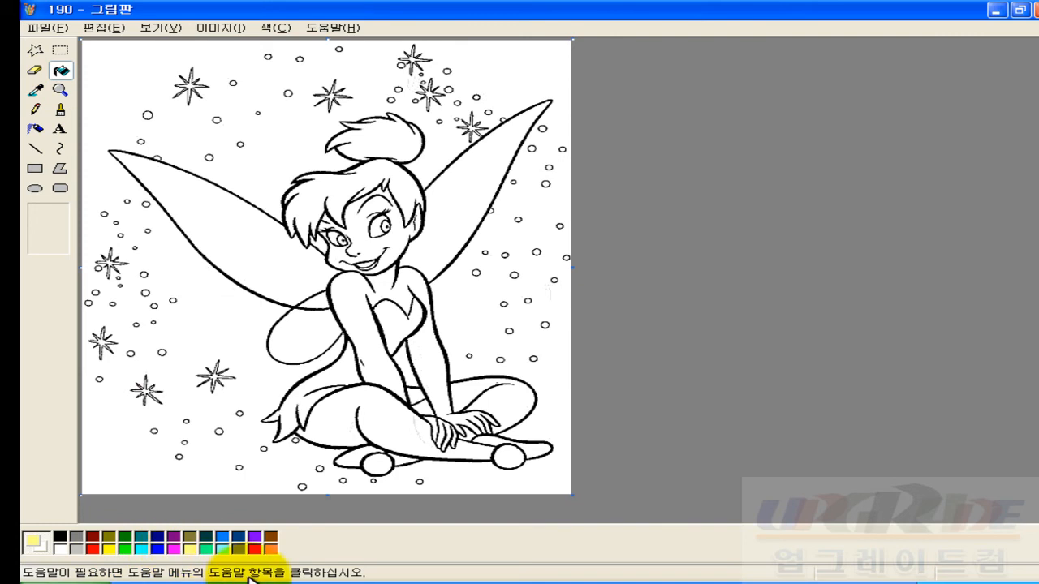
pyautogui.click(252, 234)
pyautogui.click(455, 207)
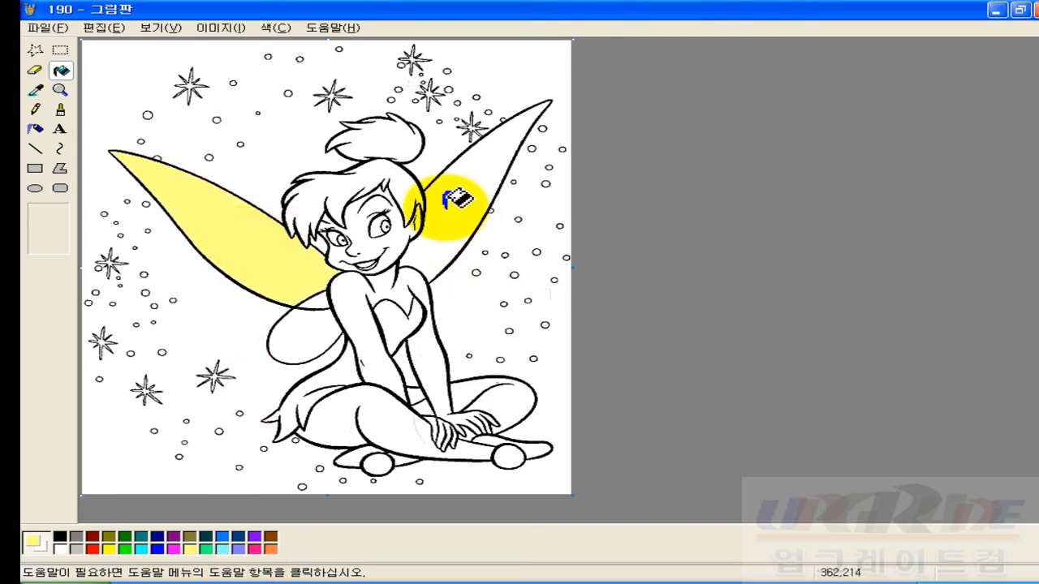
pyautogui.click(311, 337)
pyautogui.click(112, 549)
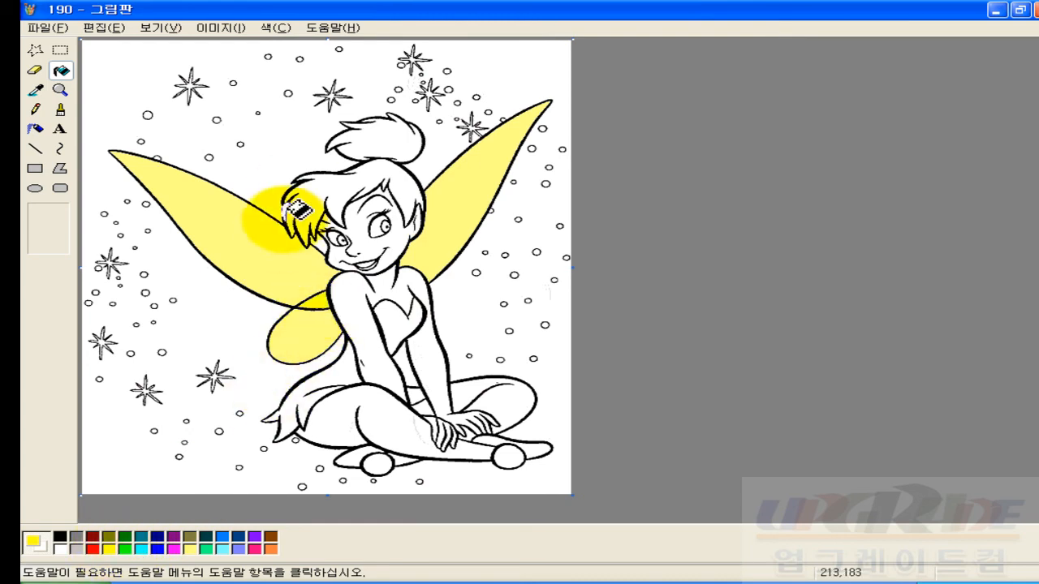
# - Fill the fairy's hair and hair bun with dark green
pyautogui.click(124, 537)
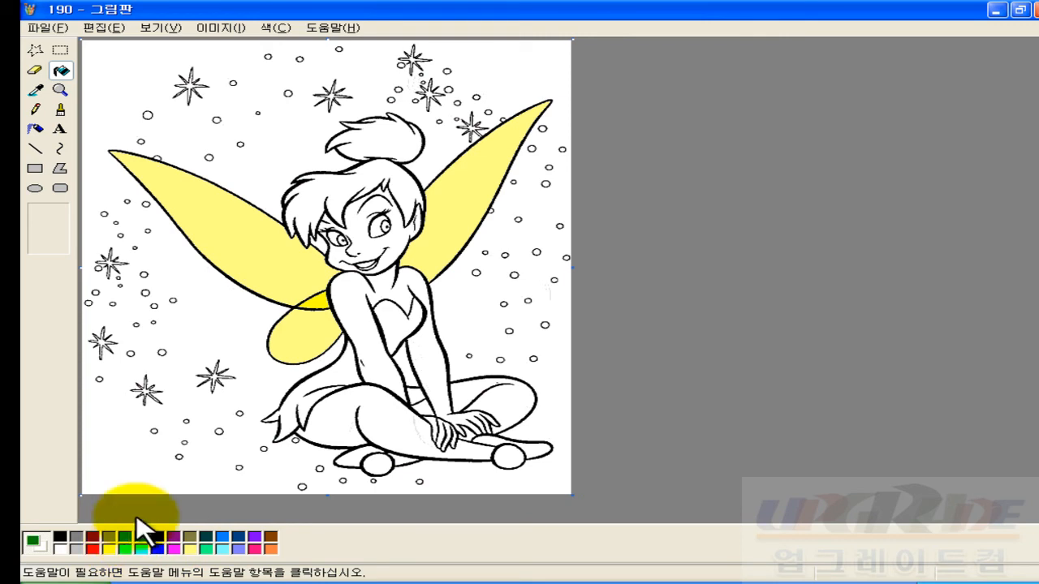
pyautogui.click(305, 175)
pyautogui.click(377, 134)
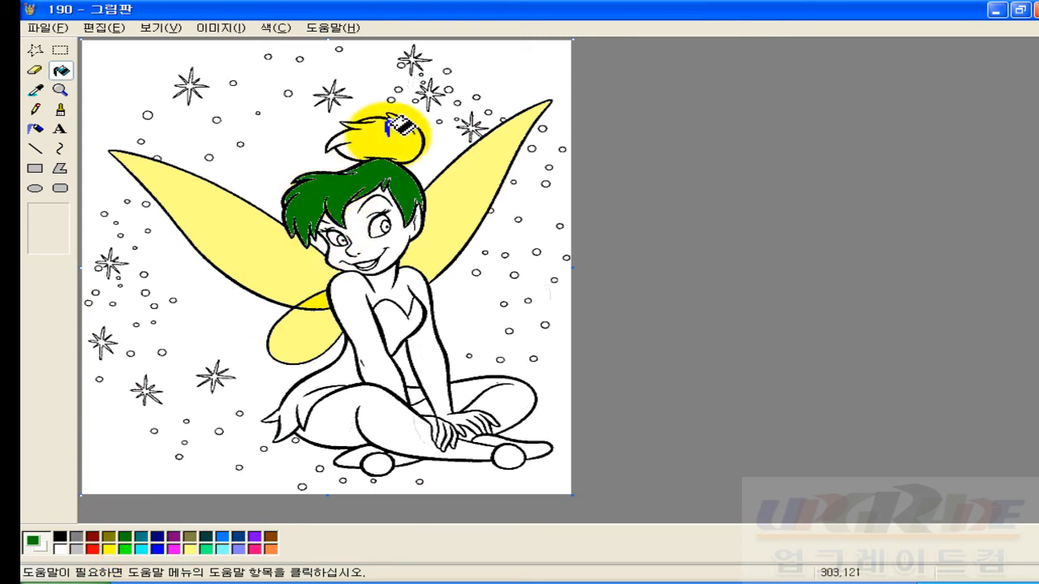
# - Fill all parts of the fairy's dress and the round pompoms on both shoes with magenta
pyautogui.click(174, 549)
pyautogui.click(396, 324)
pyautogui.click(349, 370)
pyautogui.click(414, 394)
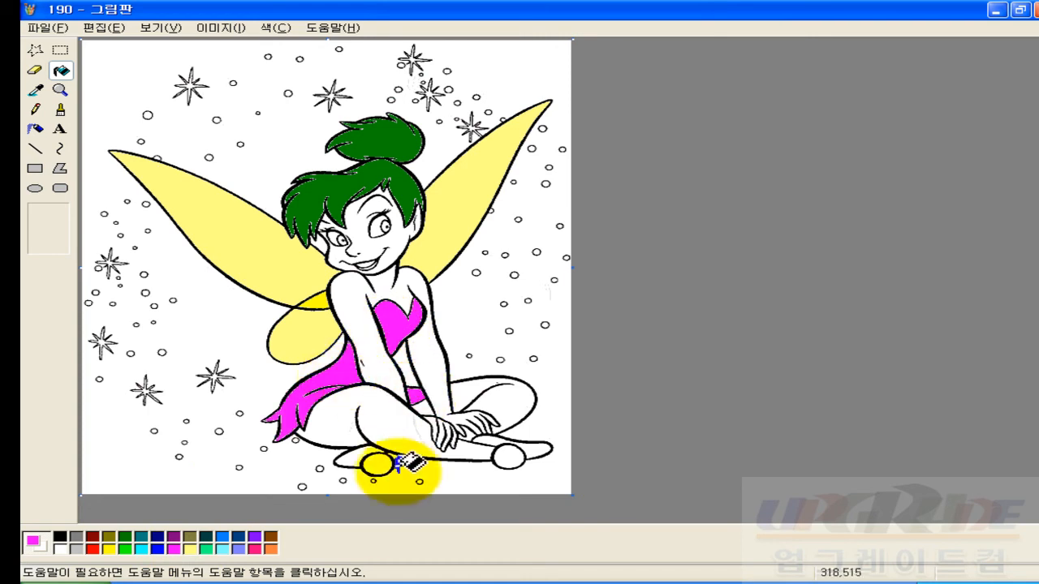
pyautogui.click(506, 457)
pyautogui.click(379, 462)
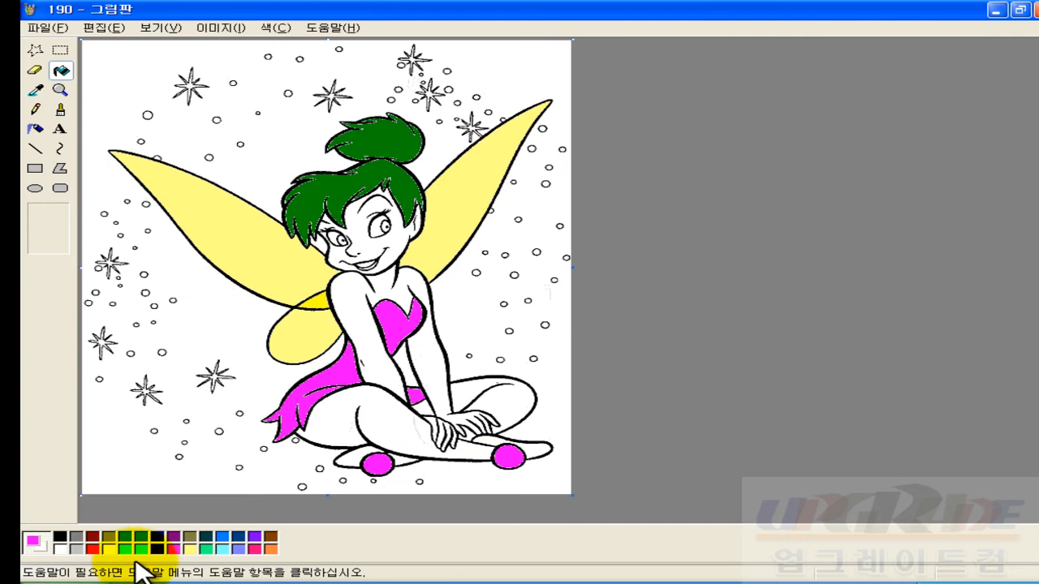
# - Fill both of the fairy's shoes with red, undoing the misplaced fill beside the pompom
pyautogui.click(91, 549)
pyautogui.click(374, 464)
pyautogui.click(362, 459)
pyautogui.hotkey('ctrl', 'z')
pyautogui.click(349, 455)
pyautogui.click(537, 445)
# - Try red fills on one shoe pompom and on the black body outline, and undo them
pyautogui.click(376, 463)
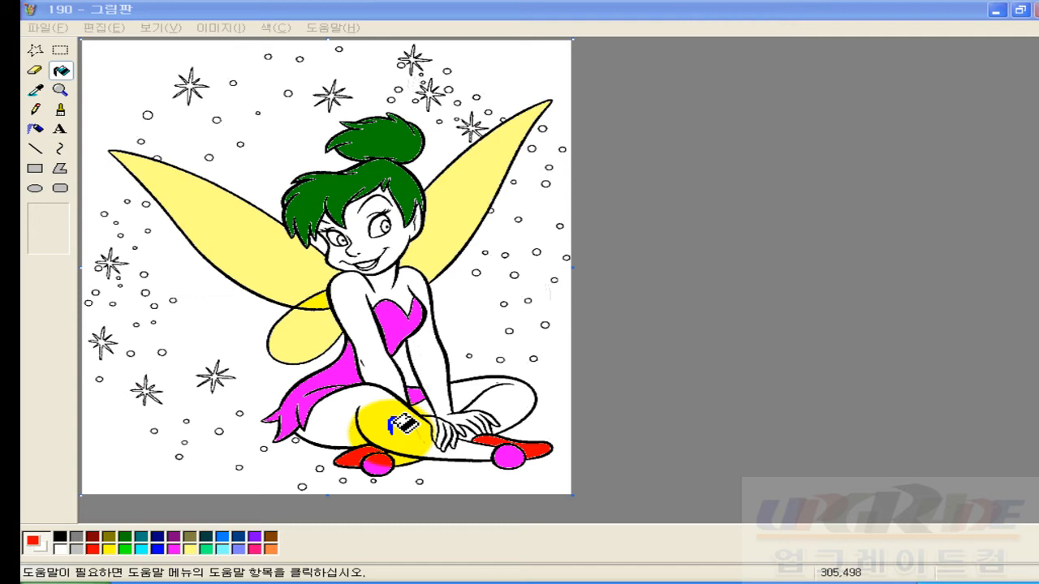
pyautogui.click(378, 463)
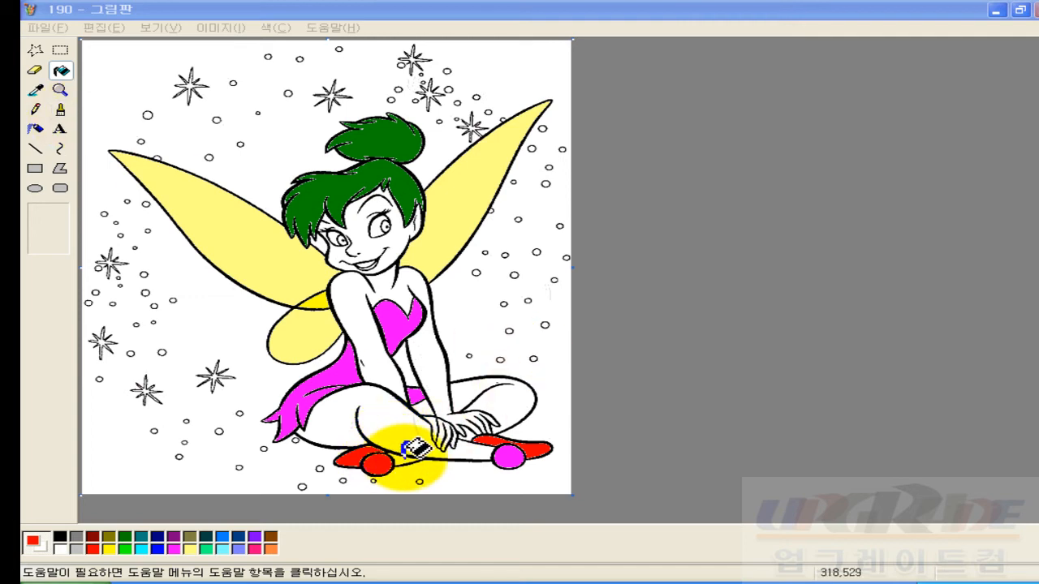
pyautogui.click(402, 446)
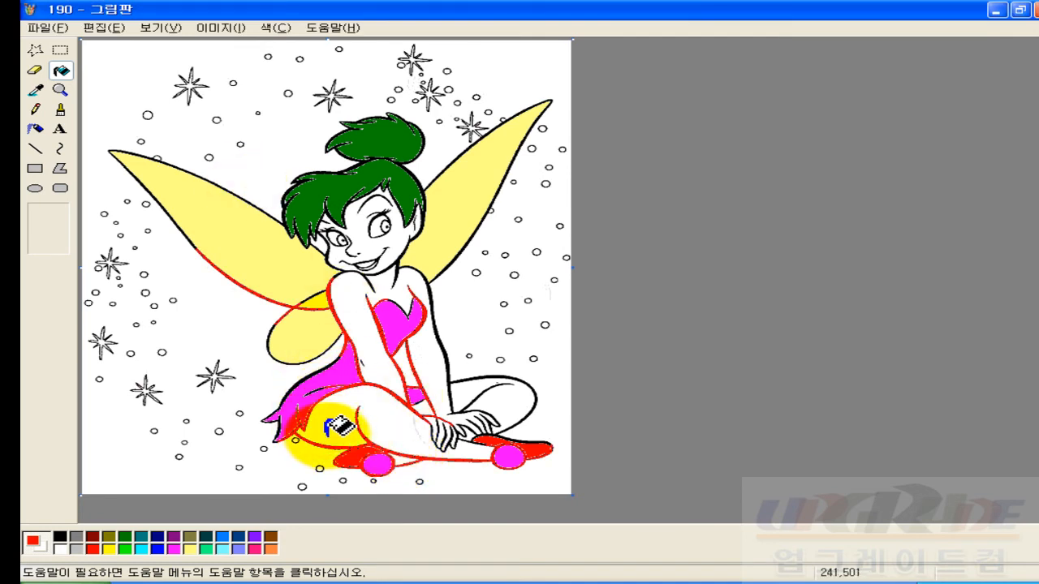
pyautogui.hotkey('ctrl', 'z')
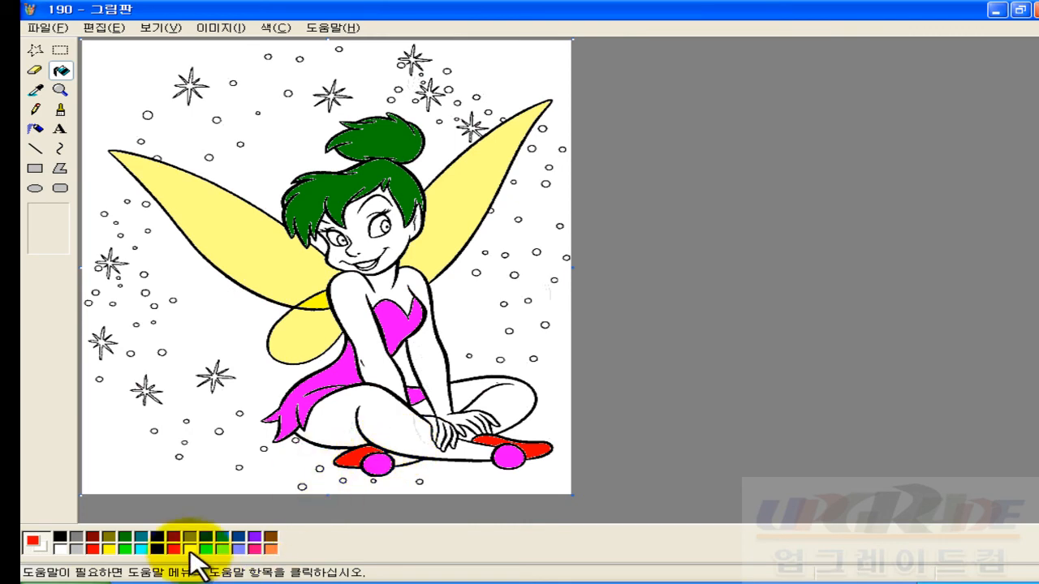
# - Try filling the fairy's arms, shoulders and legs with light cyan, and undo the leg fill
pyautogui.click(222, 548)
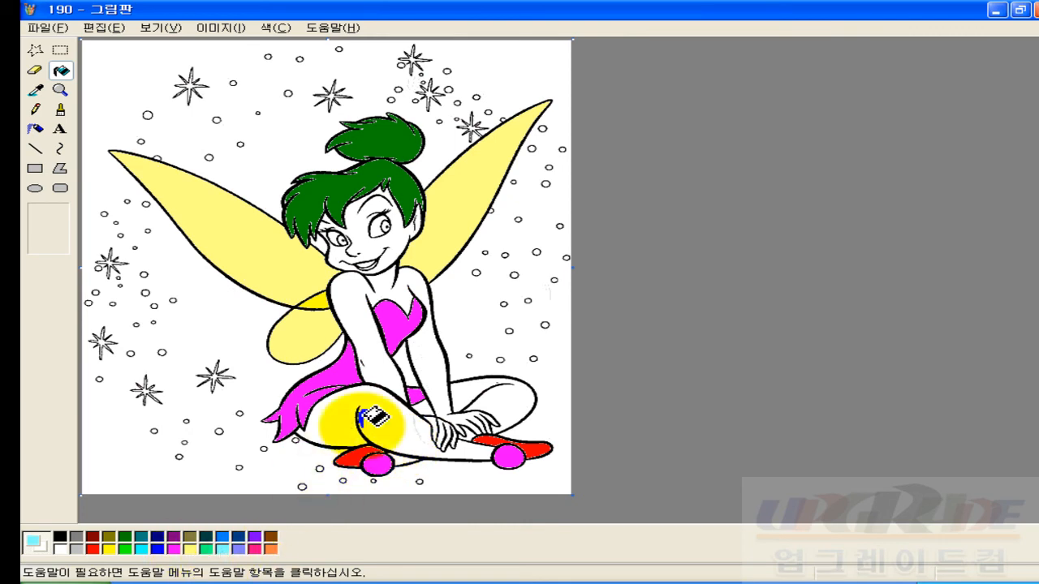
pyautogui.click(373, 341)
pyautogui.click(367, 410)
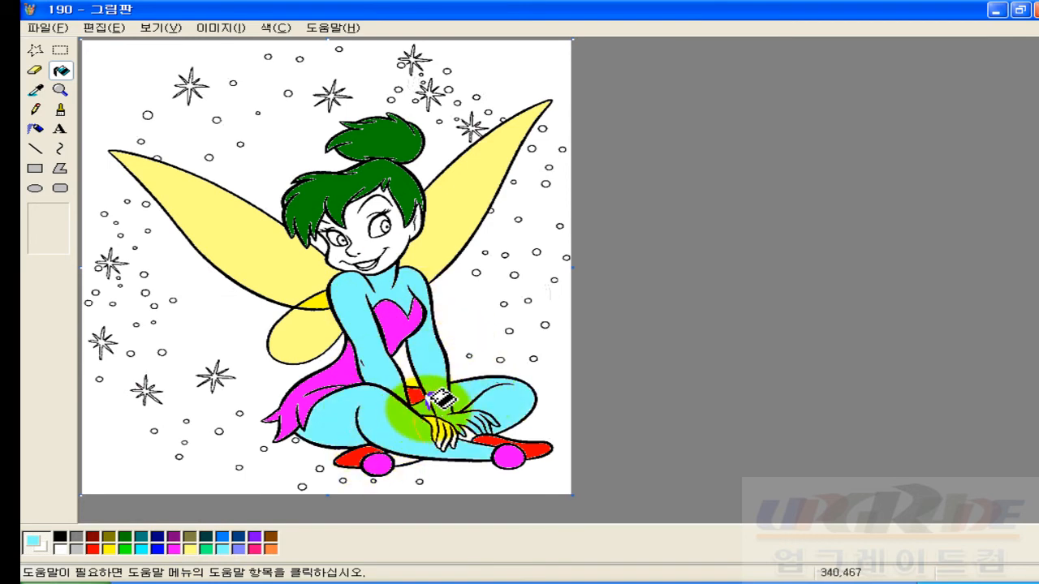
pyautogui.rightClick(419, 405)
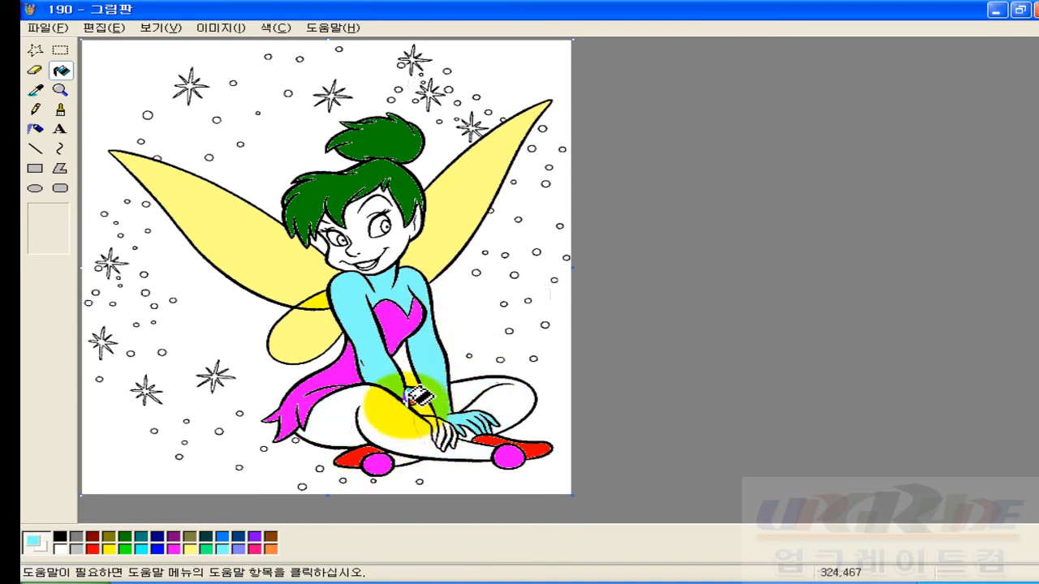
# - Fill the fairy's arms, shoulders and legs with light yellow
pyautogui.click(190, 549)
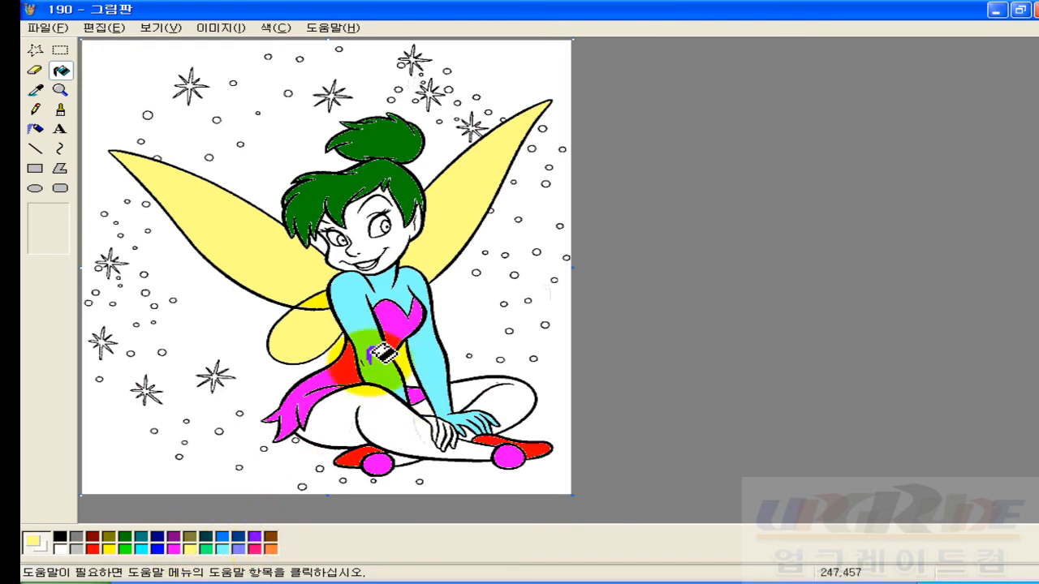
pyautogui.click(375, 306)
pyautogui.click(369, 418)
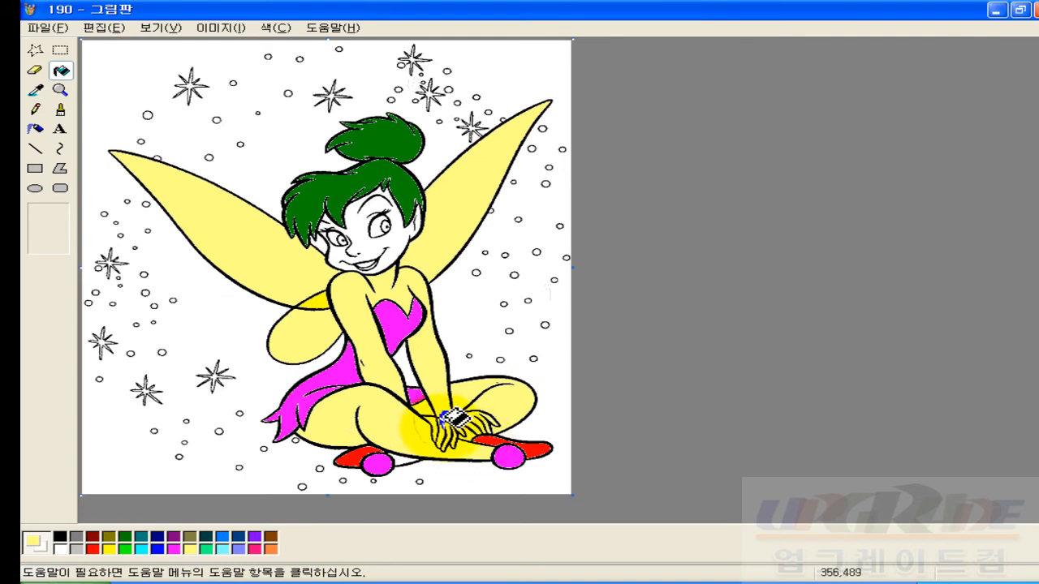
# - Fill the fairy's fingers in a magnified view and the face at normal size with light yellow
pyautogui.click(60, 89)
pyautogui.click(406, 416)
pyautogui.click(614, 295)
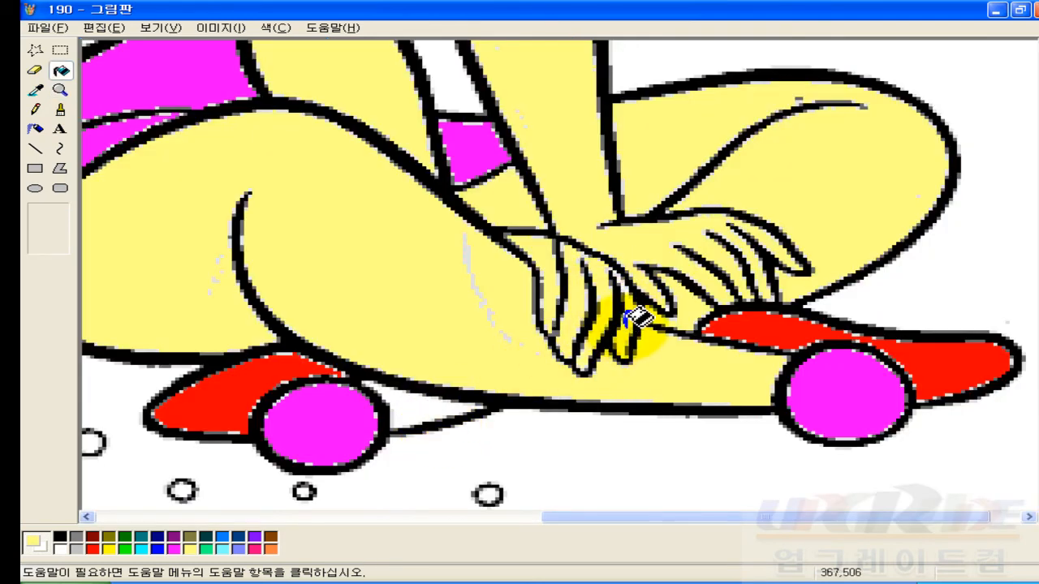
pyautogui.click(60, 89)
pyautogui.click(41, 210)
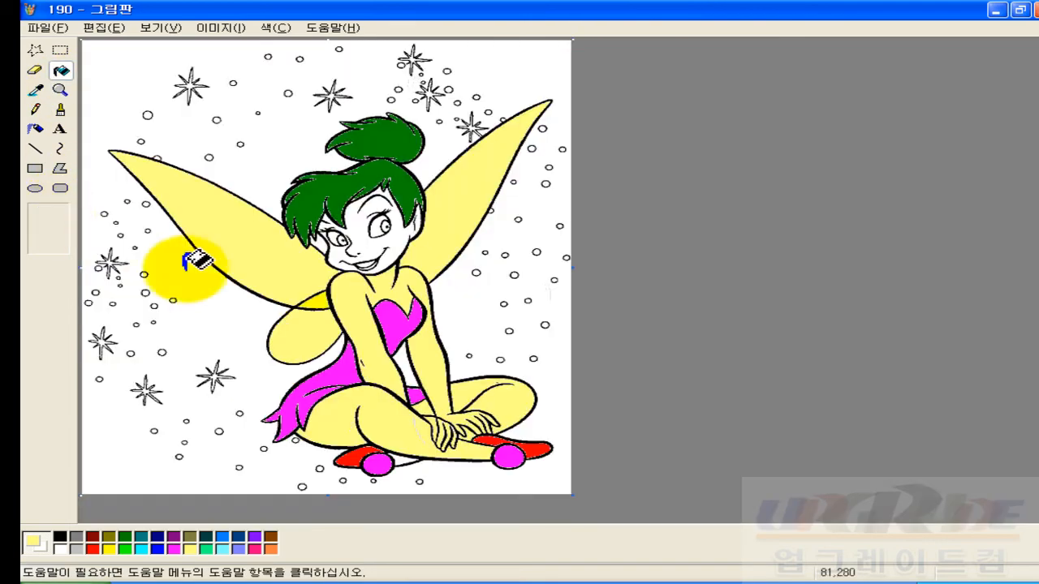
pyautogui.click(376, 238)
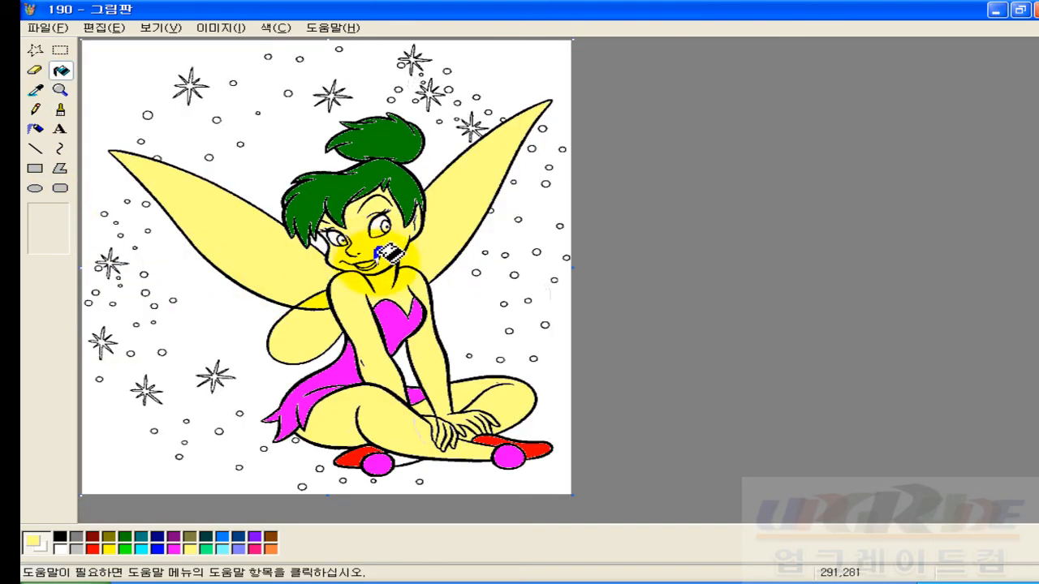
# - Color the fairy's lower lip red with the Pencil tool in a magnified view and return to normal size
pyautogui.click(60, 89)
pyautogui.click(394, 234)
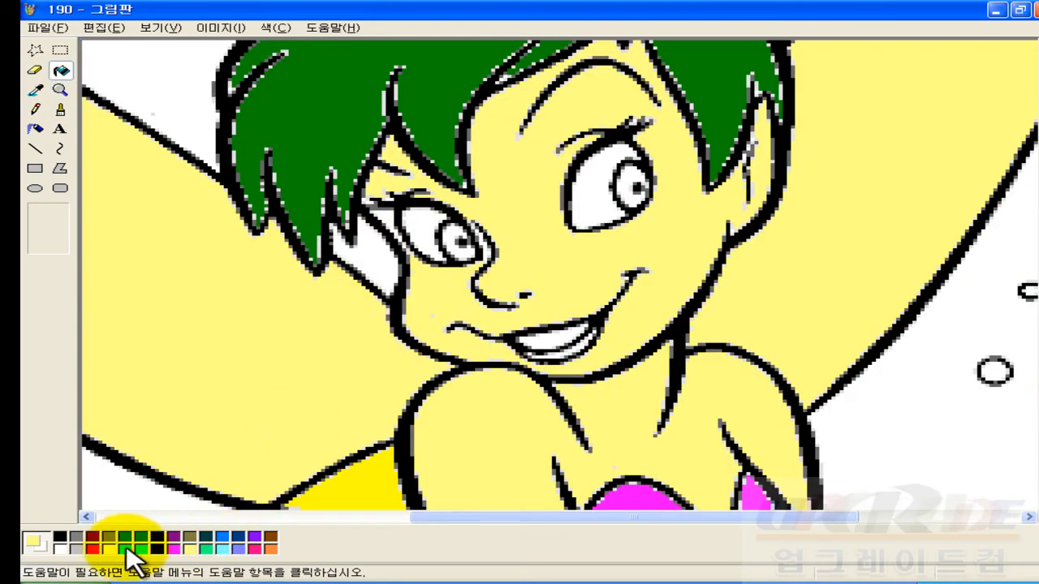
pyautogui.click(95, 549)
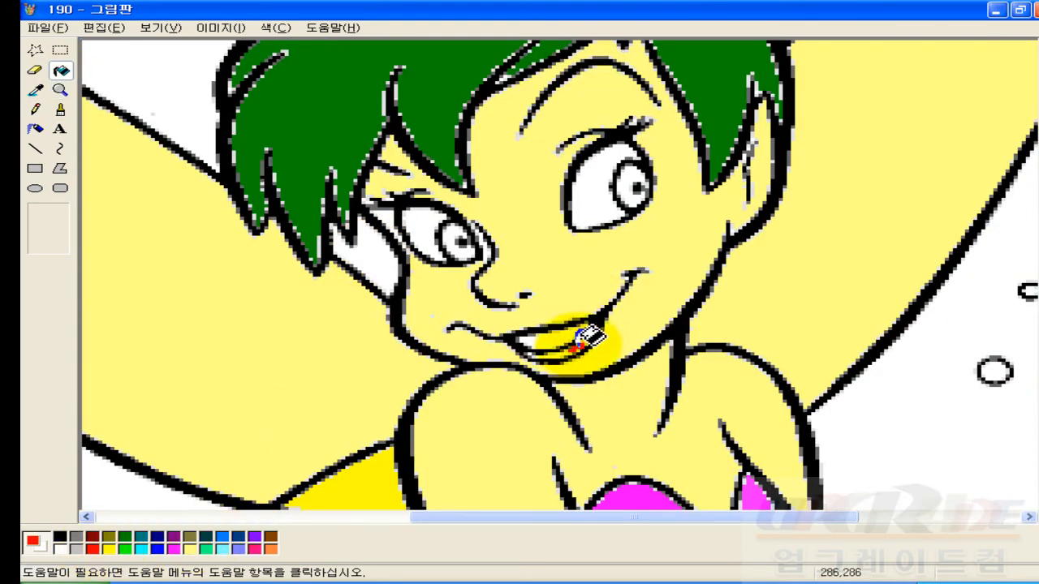
pyautogui.click(60, 110)
pyautogui.moveTo(581, 347); pyautogui.dragTo(532, 357)
pyautogui.click(35, 110)
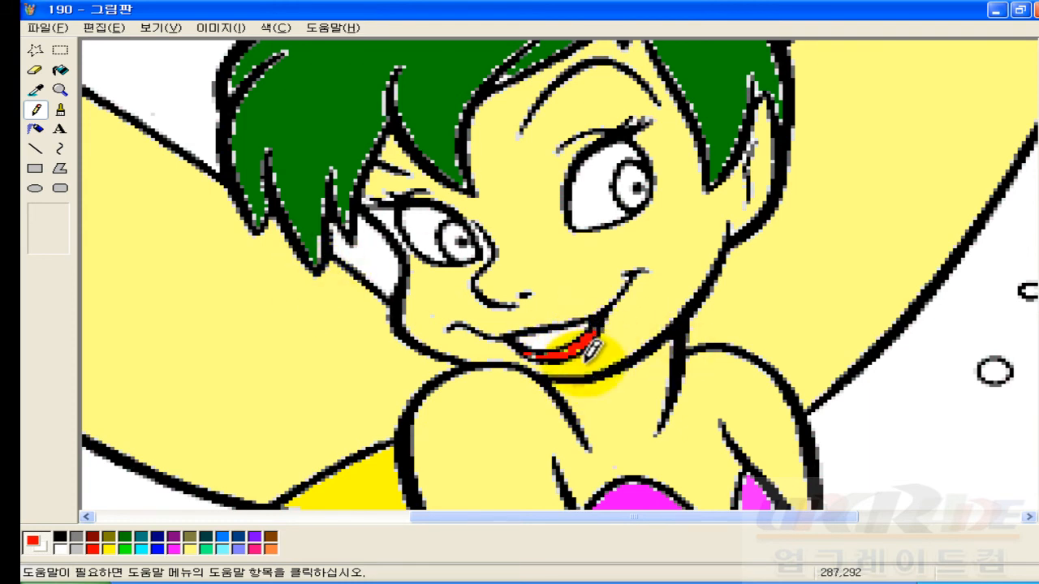
pyautogui.click(60, 89)
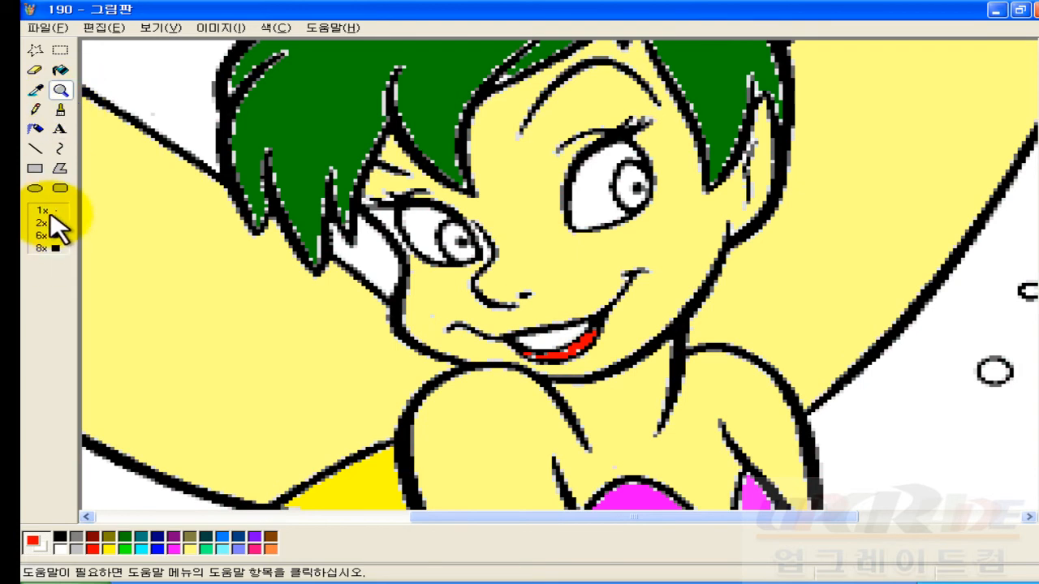
pyautogui.click(42, 211)
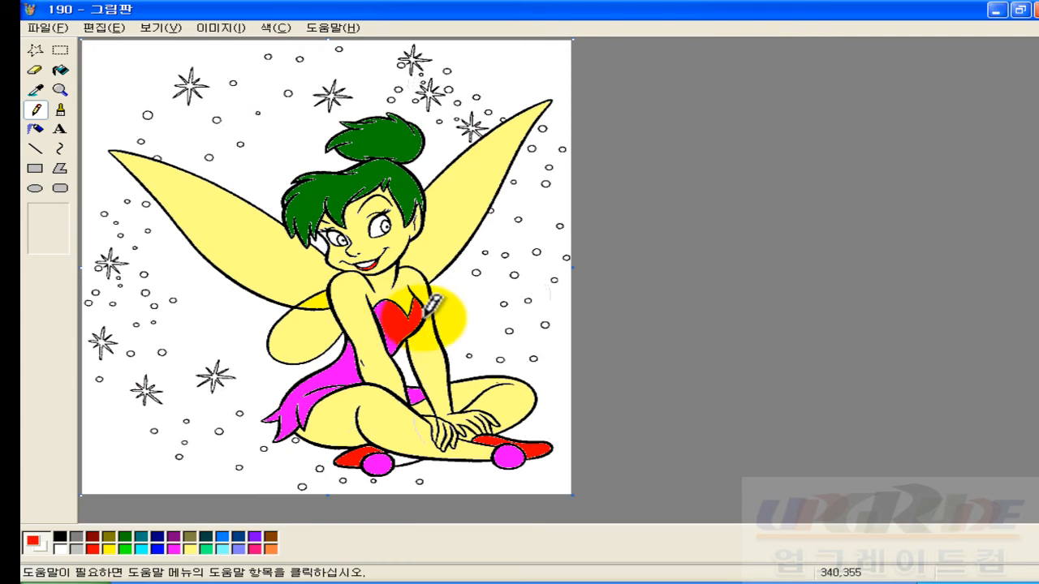
pyautogui.hotkey('ctrl', 'z')
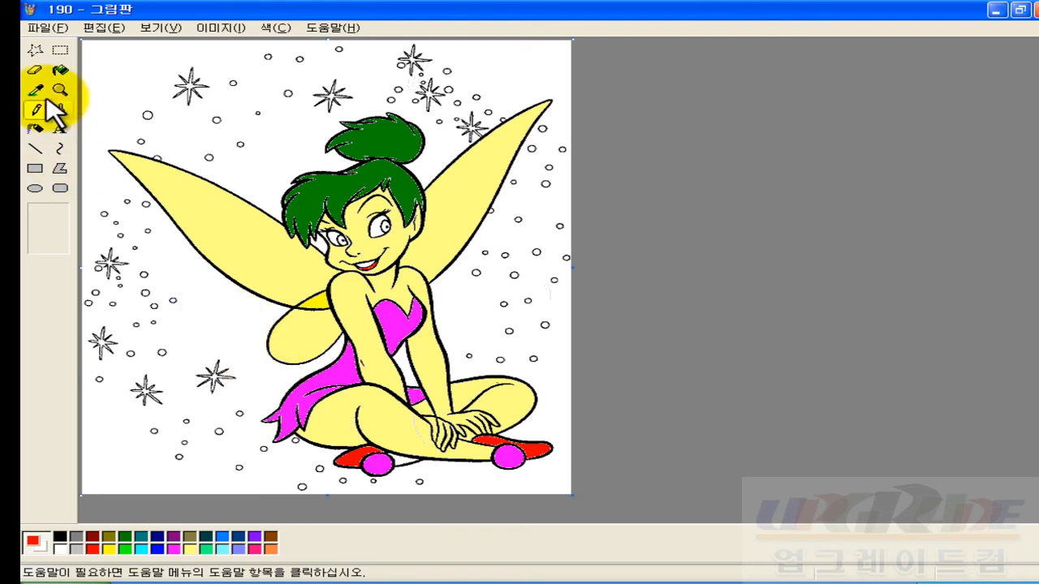
# - Erase a small gap in the line beside the left shoe's pompom, try a light yellow fill there, and undo the fill
pyautogui.click(35, 70)
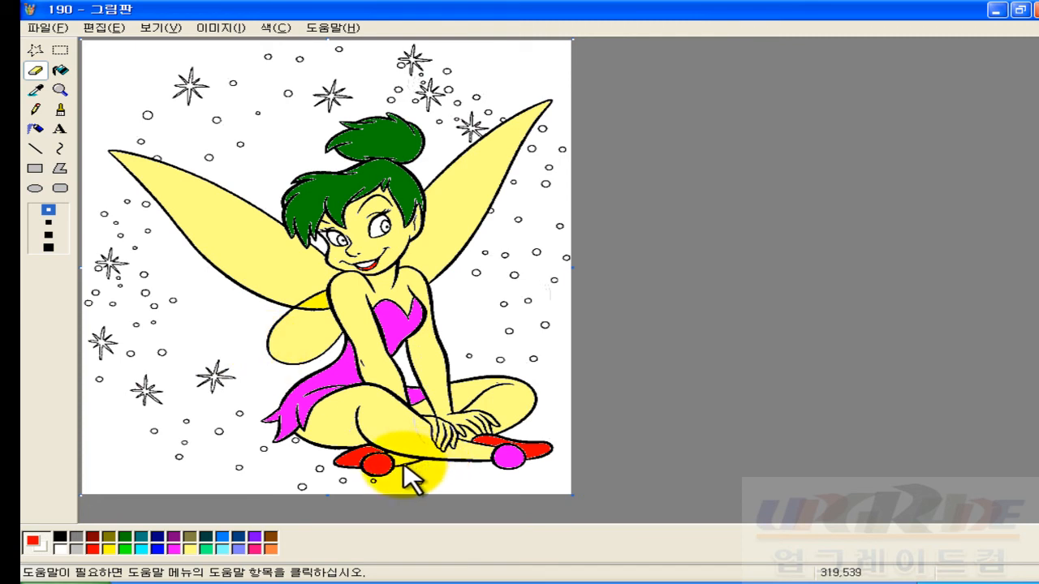
pyautogui.click(60, 70)
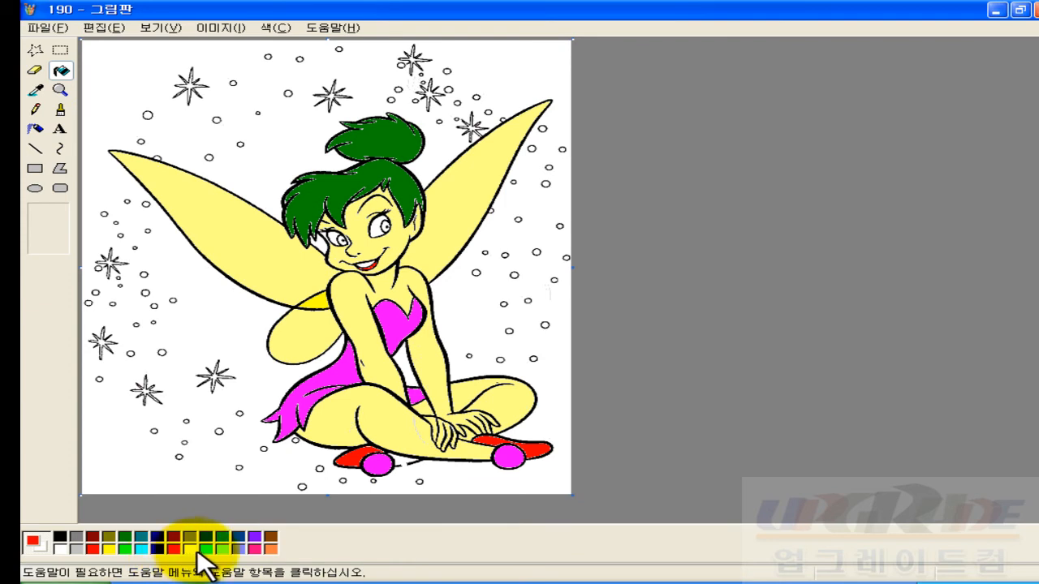
pyautogui.click(401, 458)
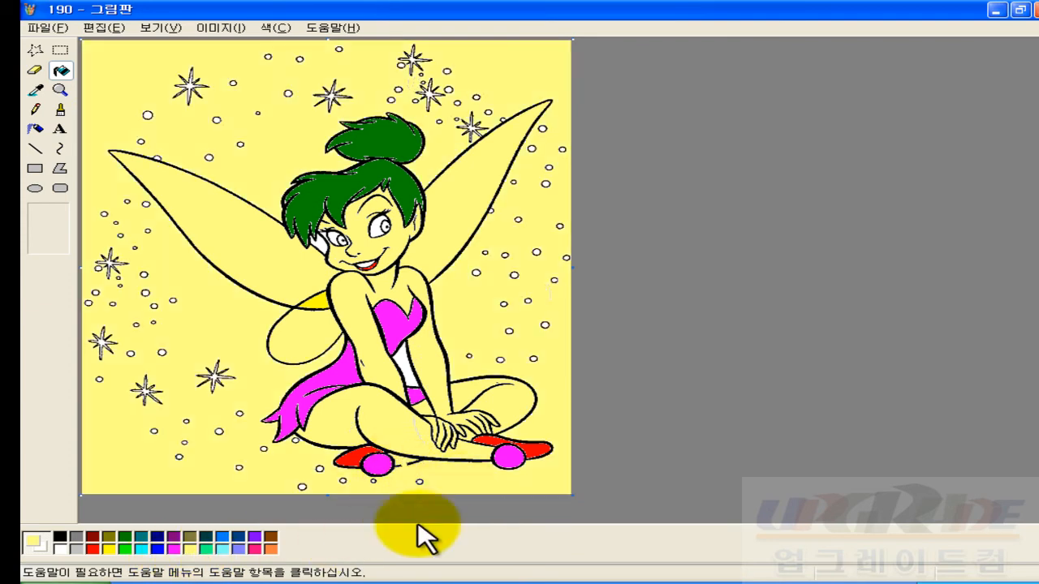
pyautogui.click(378, 464)
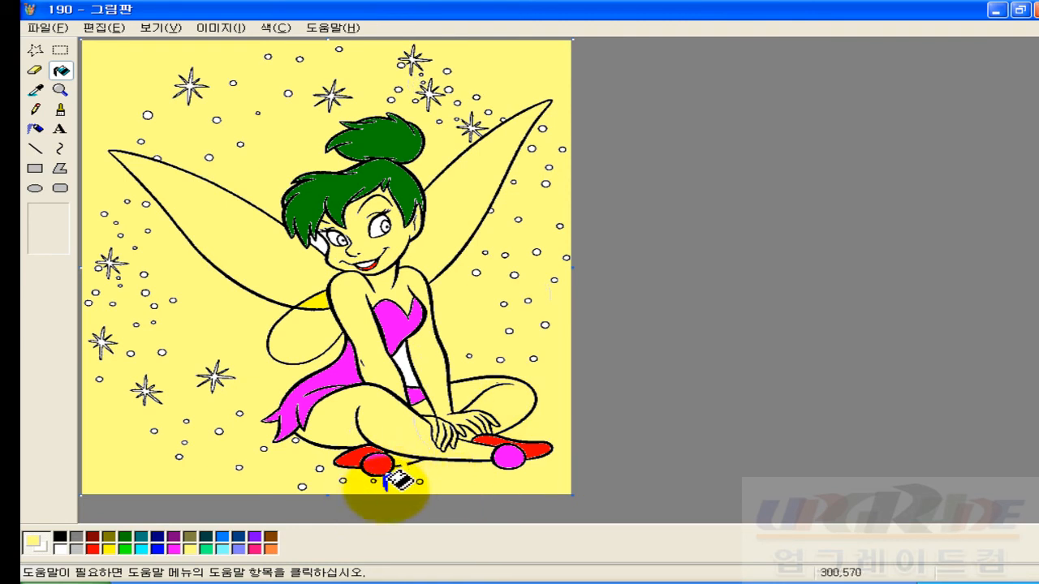
pyautogui.hotkey('ctrl', 'z')
pyautogui.hotkey('ctrl', 'z')
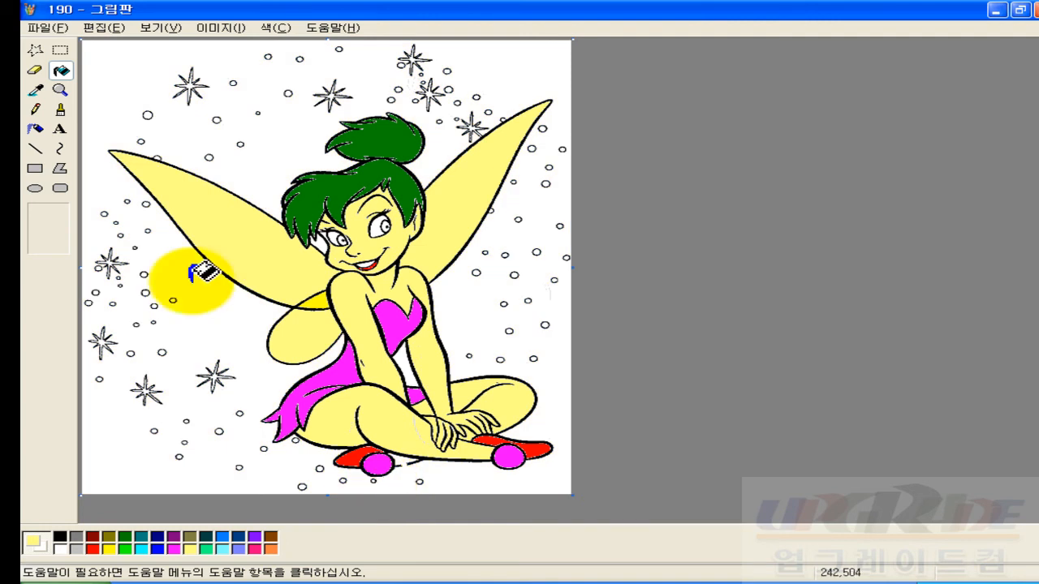
# - Close the line gap beside the left pompom with a black pencil in a magnified view, and choose light yellow with the Fill tool
pyautogui.click(59, 90)
pyautogui.click(429, 468)
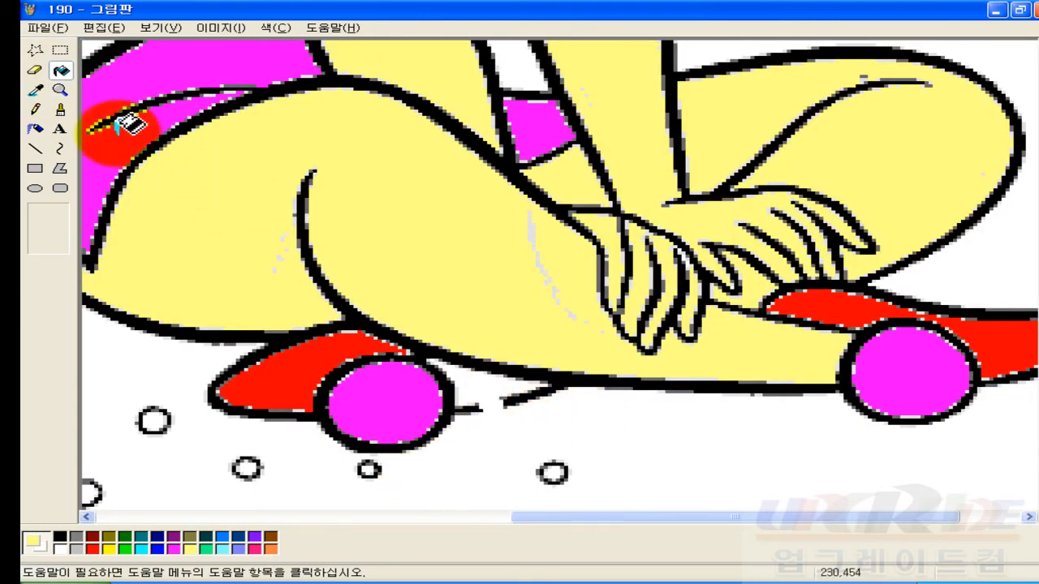
pyautogui.click(34, 109)
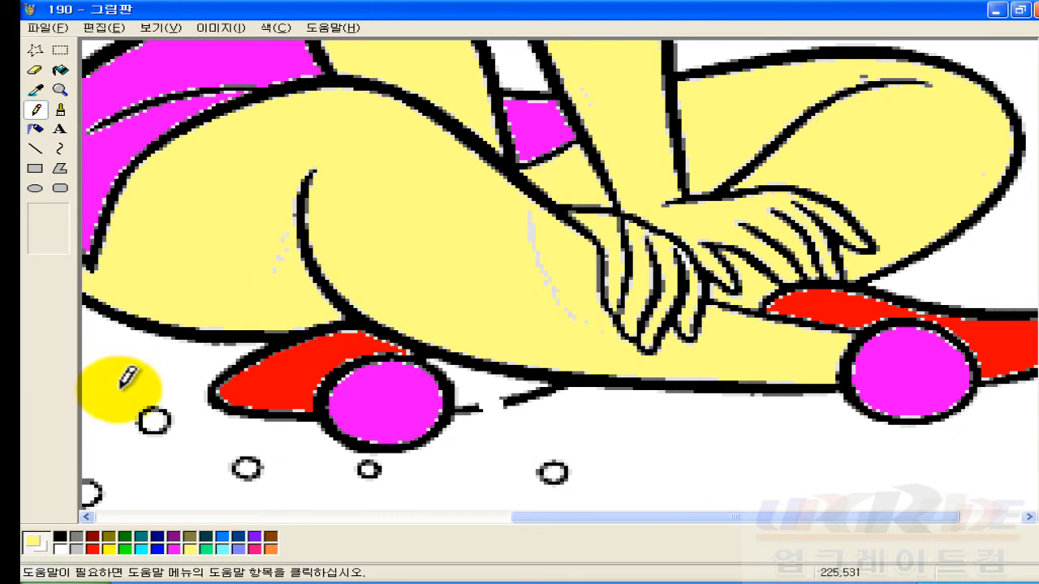
pyautogui.click(60, 537)
pyautogui.moveTo(476, 404); pyautogui.dragTo(488, 409)
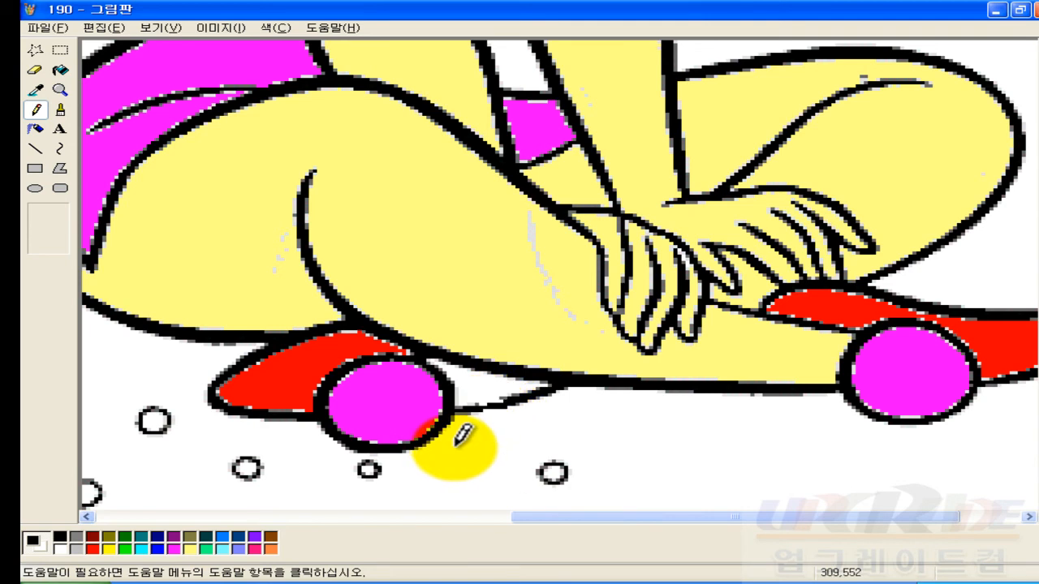
pyautogui.click(60, 90)
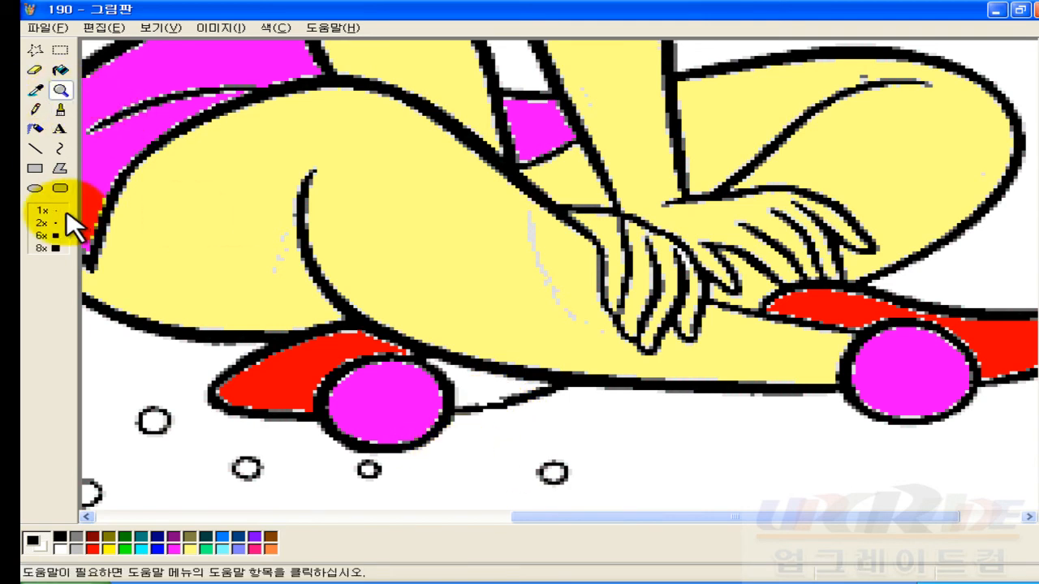
pyautogui.click(49, 210)
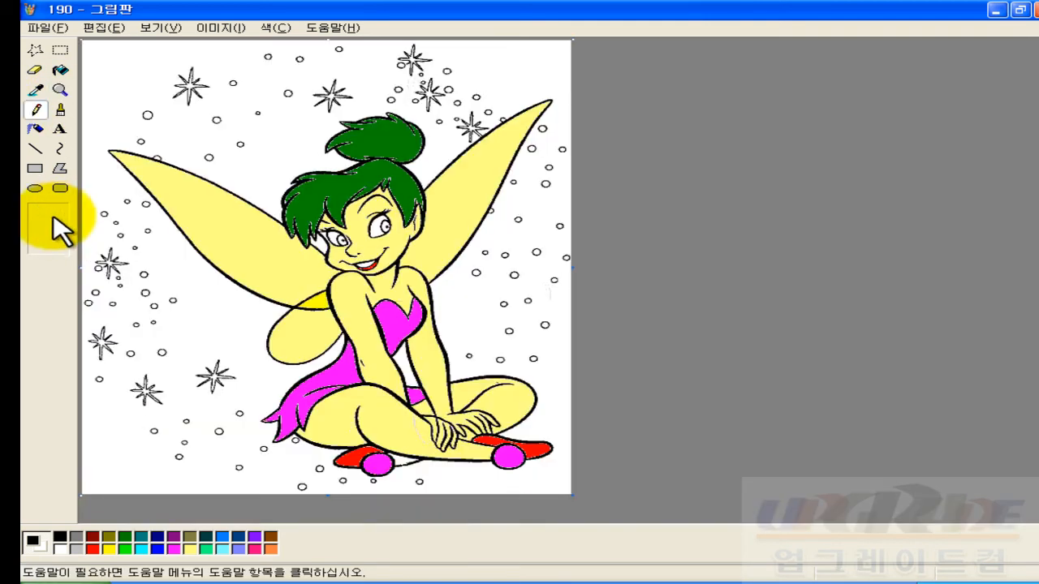
pyautogui.click(190, 548)
pyautogui.click(61, 70)
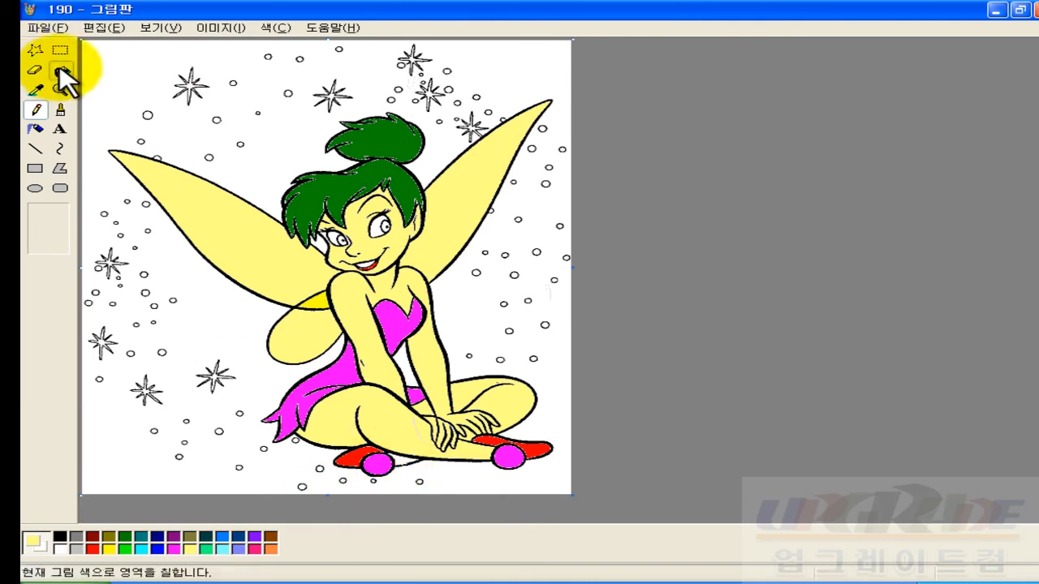
pyautogui.rightClick(378, 464)
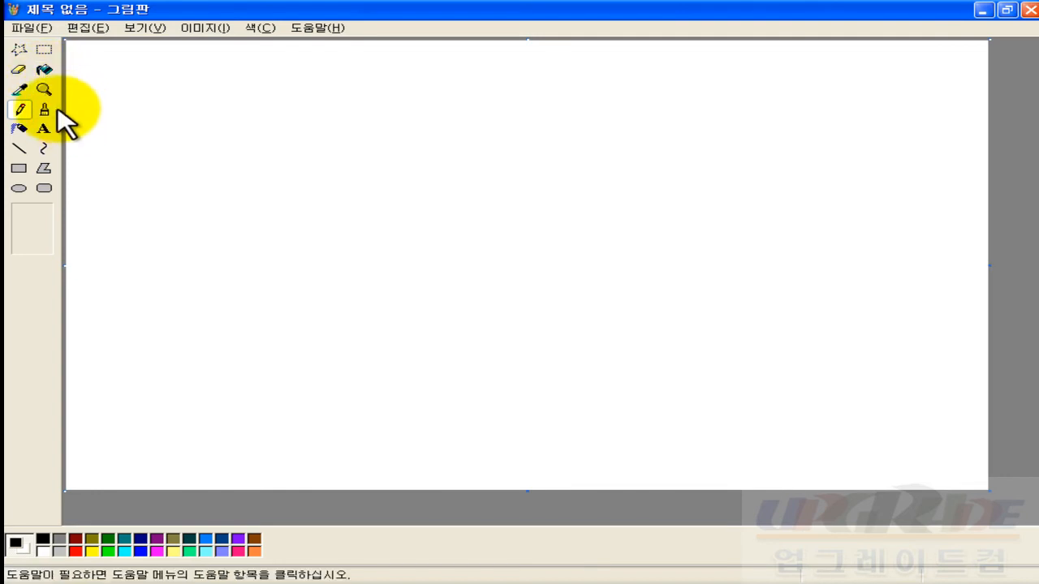
# - Start opening an existing picture and browse to the folder 정보화기초수업용\사진 on drive D
pyautogui.click(39, 32)
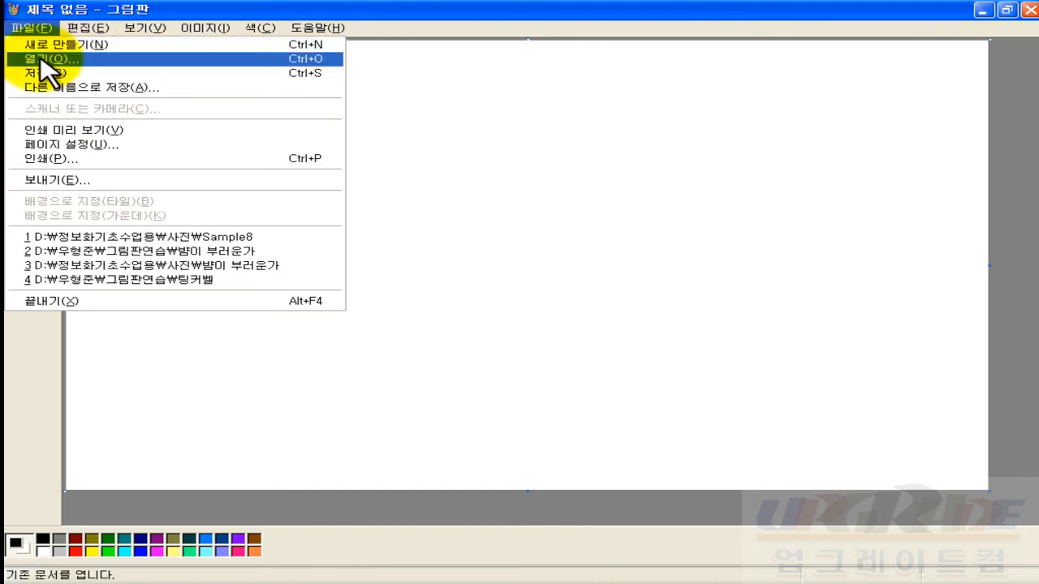
pyautogui.click(47, 61)
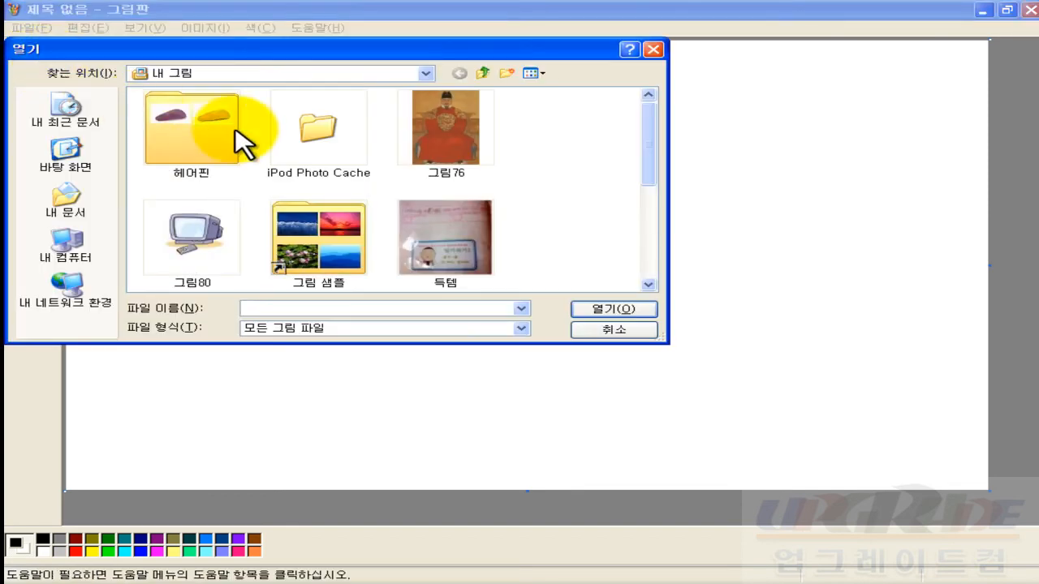
pyautogui.moveTo(312, 49)
pyautogui.mouseDown()
pyautogui.moveTo(390, 40)
pyautogui.moveTo(414, 60)
pyautogui.mouseUp()
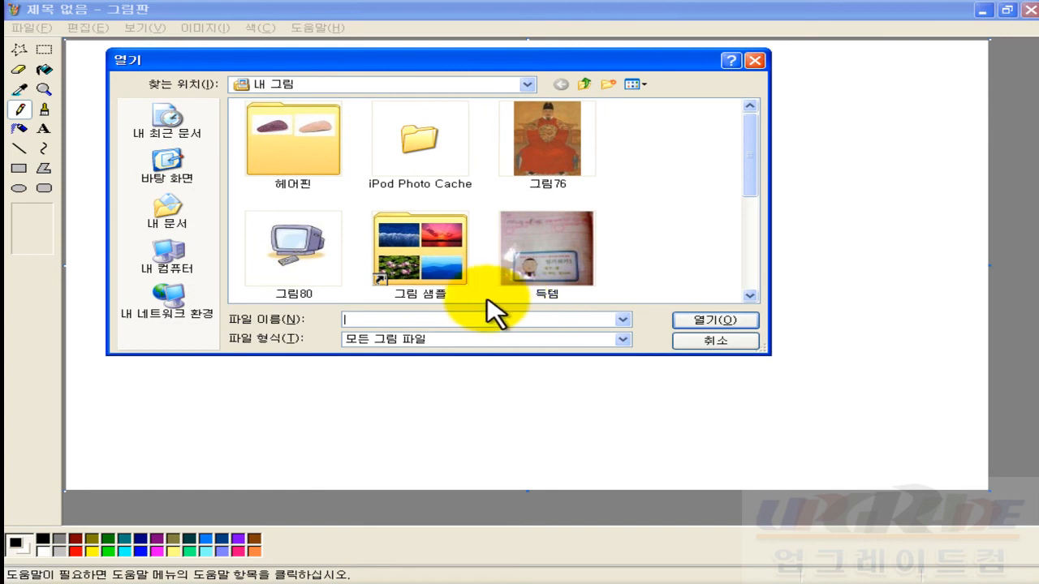
pyautogui.click(171, 261)
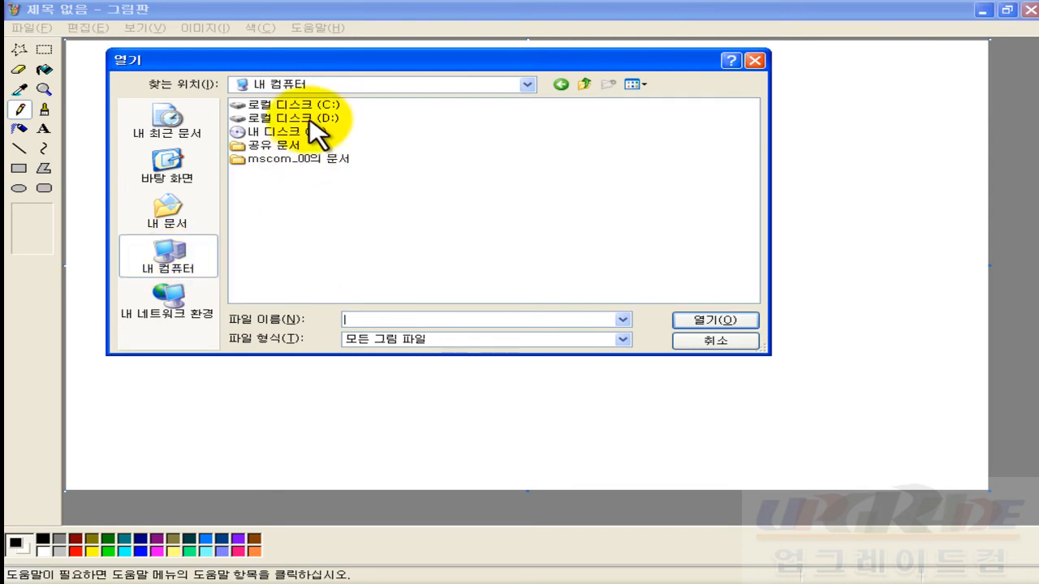
pyautogui.doubleClick(309, 117)
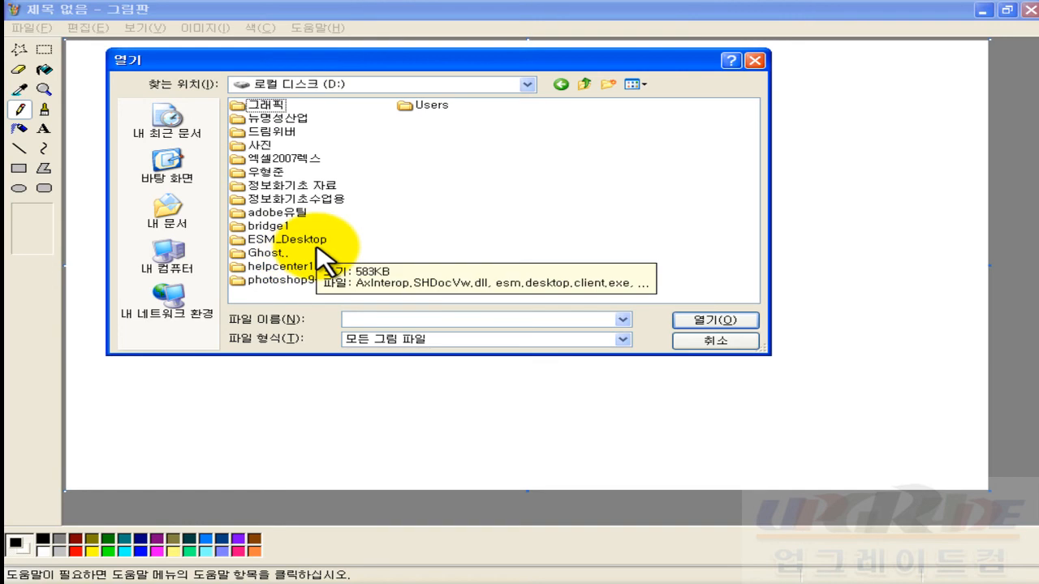
pyautogui.click(310, 199)
pyautogui.doubleClick(310, 203)
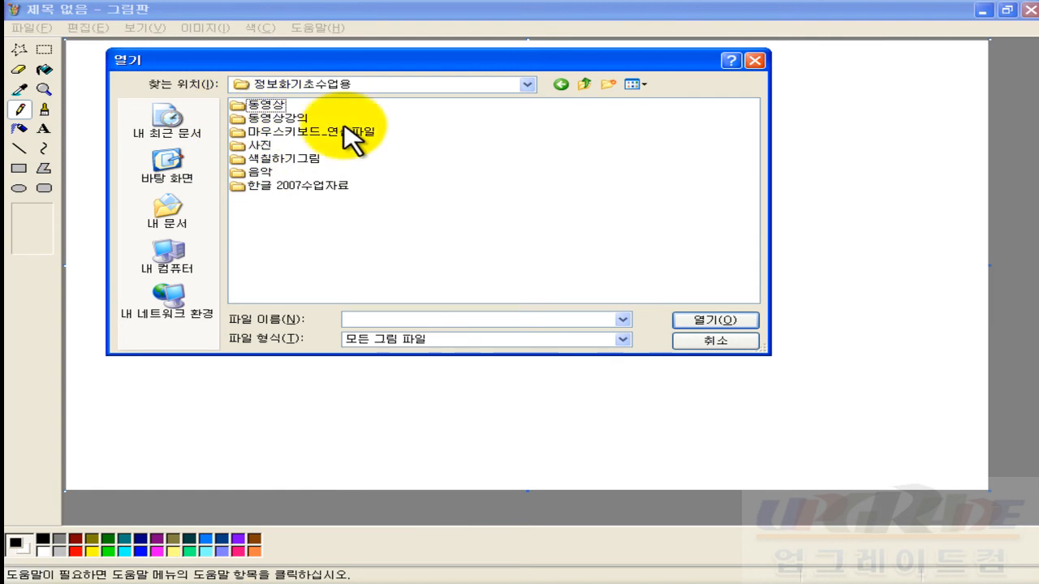
pyautogui.click(262, 146)
pyautogui.doubleClick(262, 147)
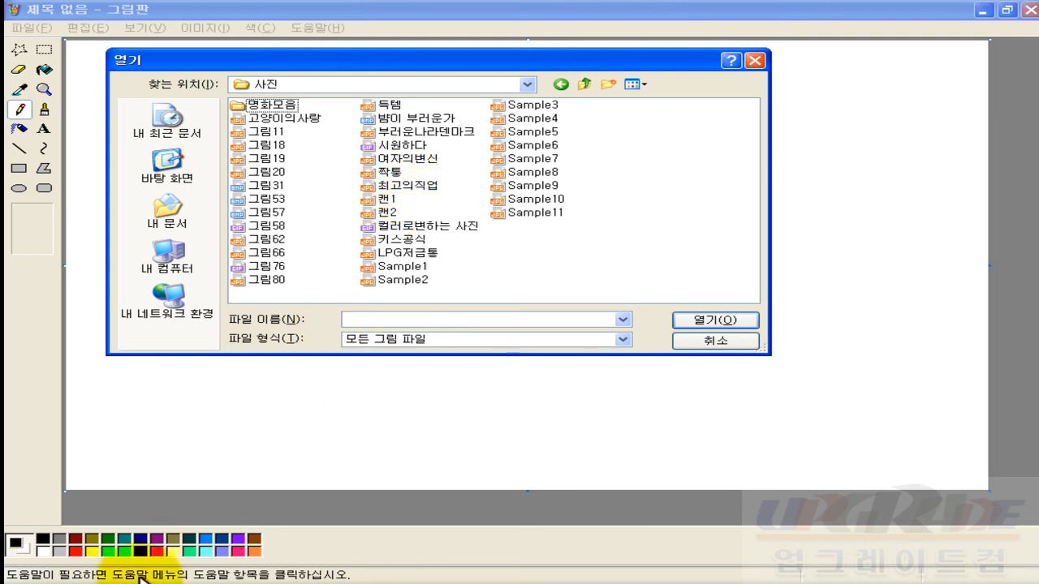
pyautogui.click(57, 579)
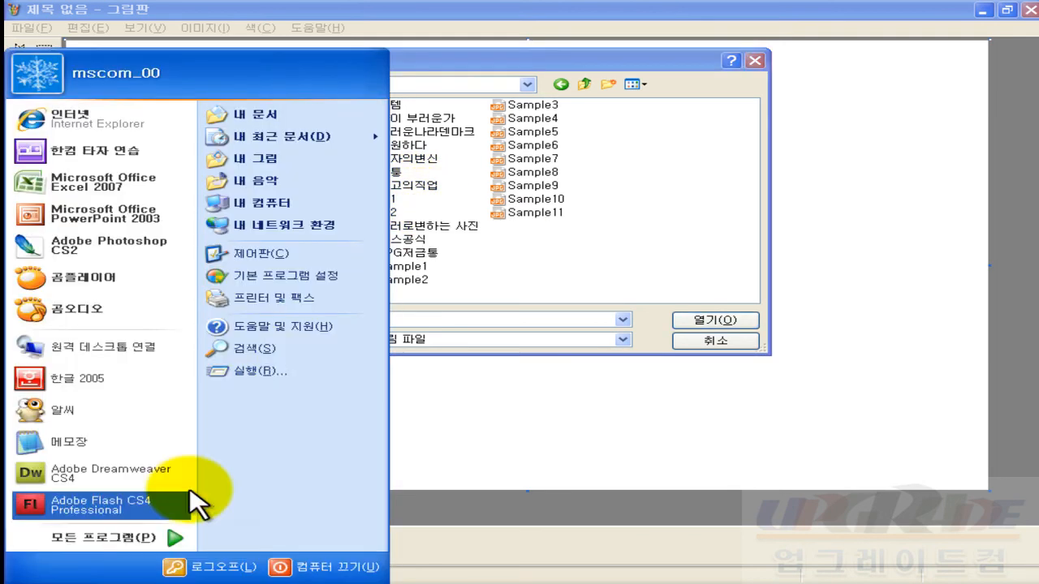
pyautogui.click(304, 205)
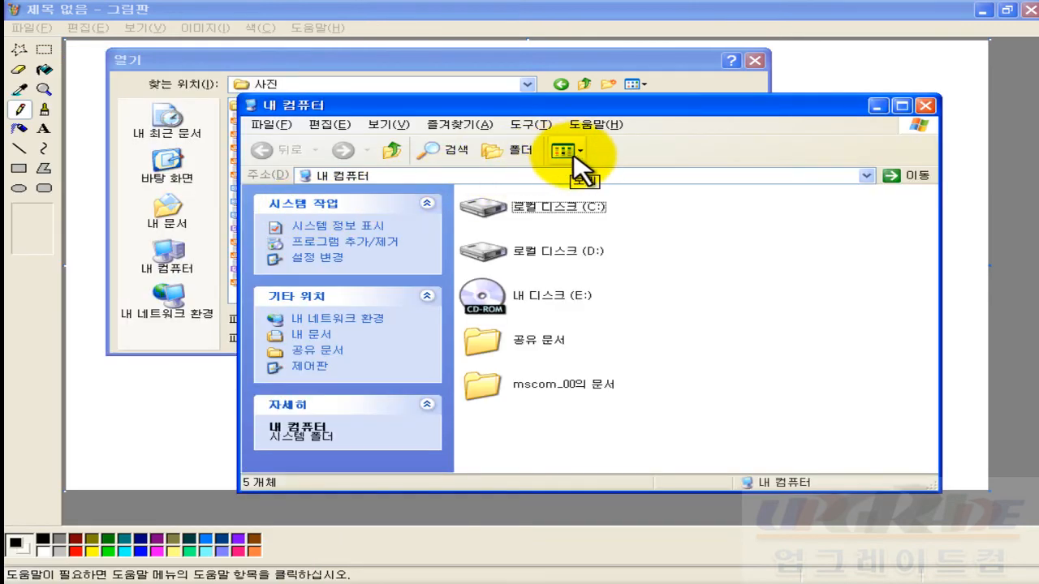
pyautogui.click(926, 106)
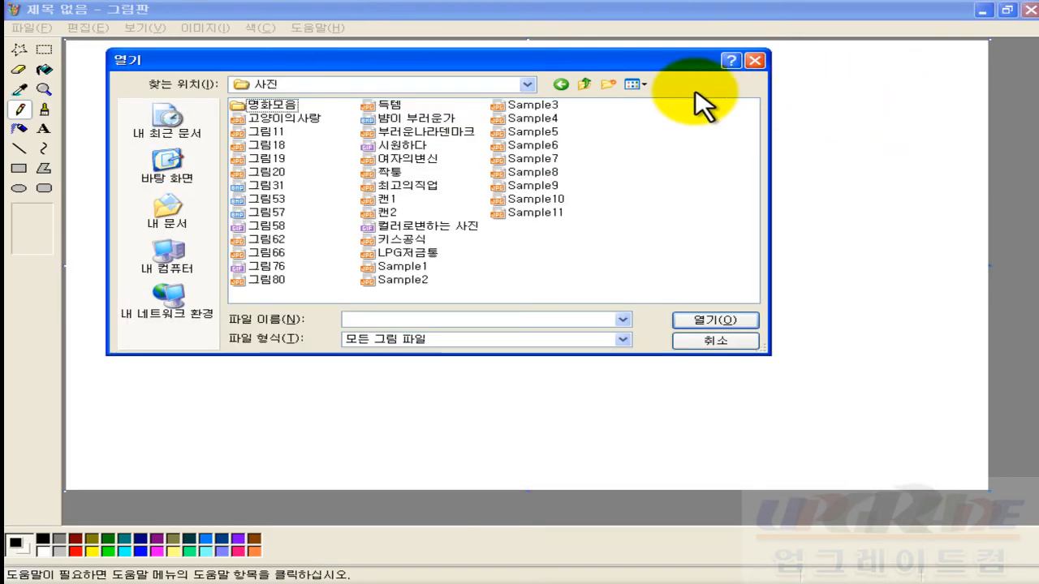
# - Show the files of the 사진 folder as thumbnails (미리 보기) and open the picture 뱀이 부러운가
pyautogui.click(636, 84)
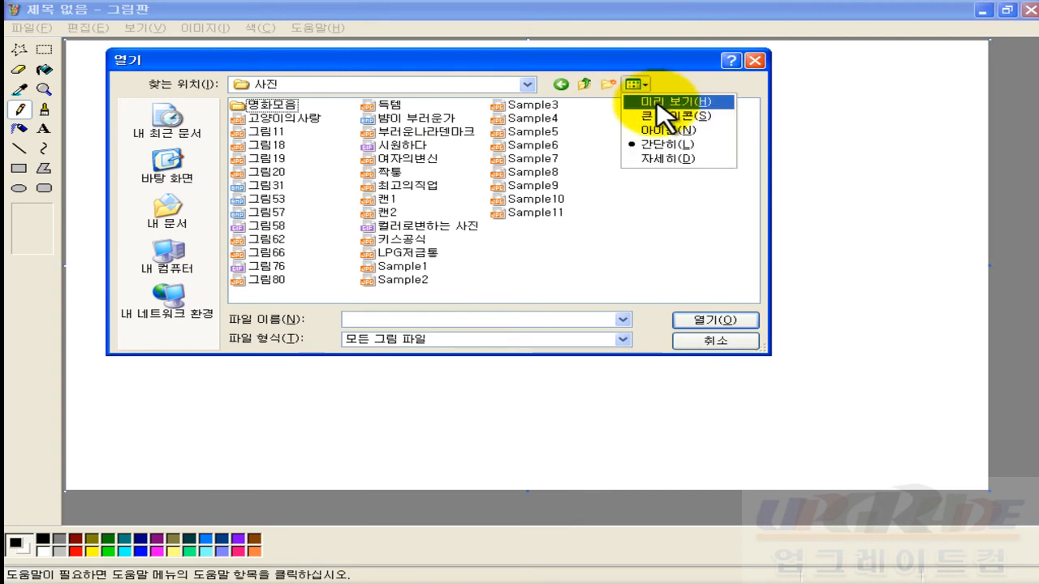
pyautogui.click(664, 103)
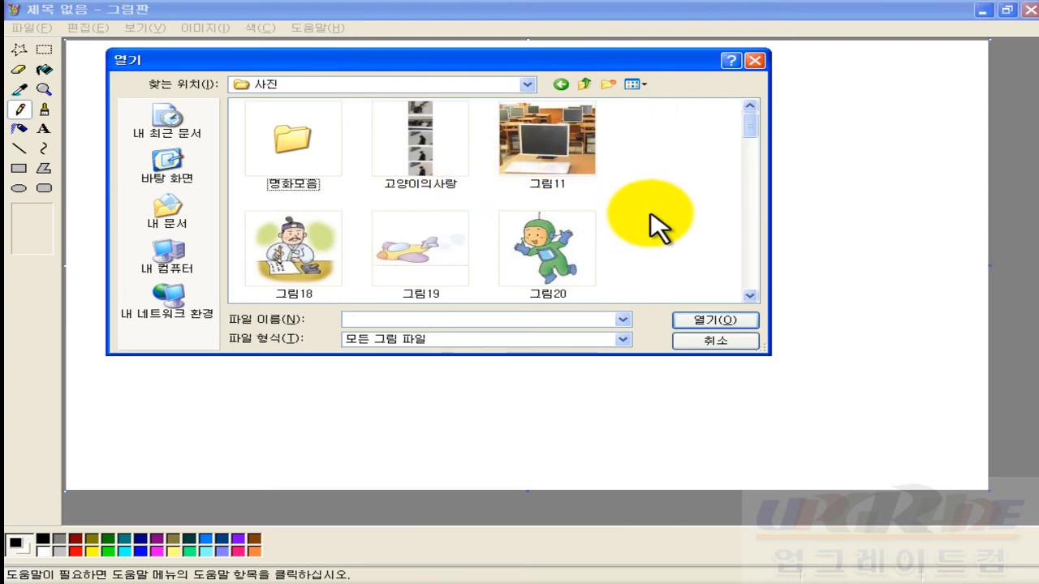
pyautogui.scroll(-10, 650, 216)
pyautogui.scroll(-3, 649, 214)
pyautogui.scroll(-4, 651, 221)
pyautogui.scroll(2, 650, 220)
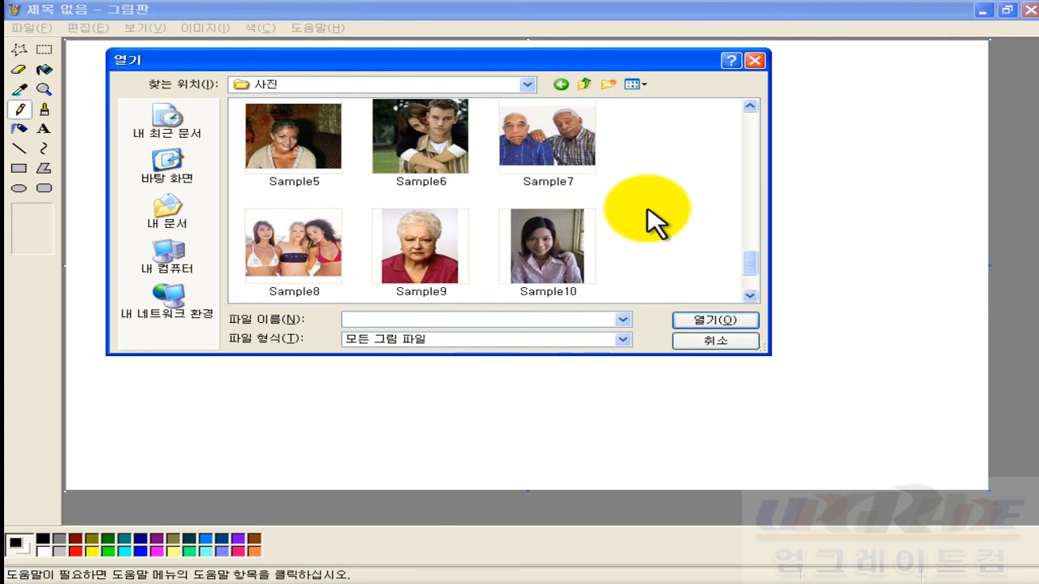
pyautogui.scroll(10, 654, 221)
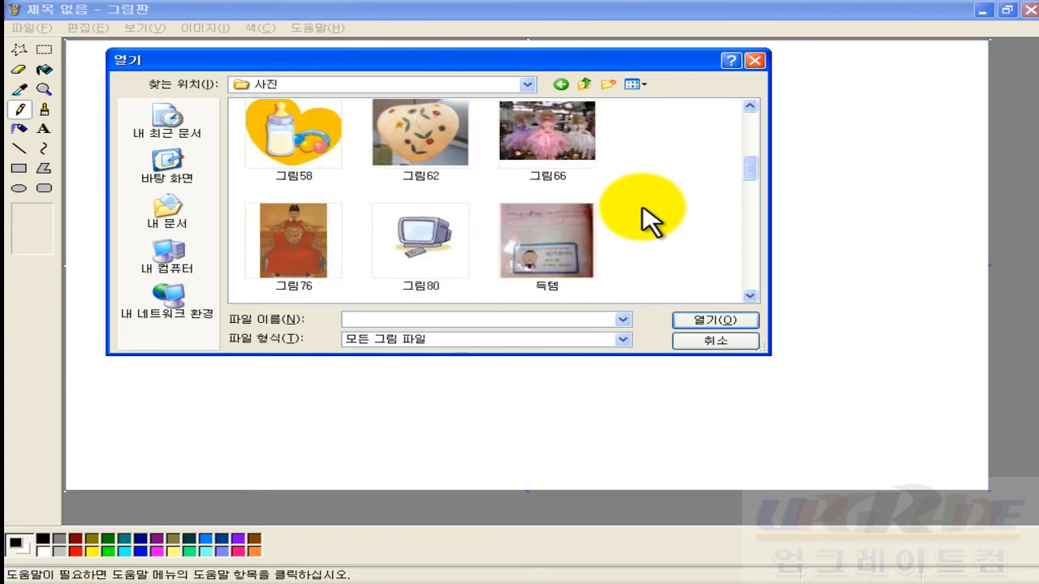
pyautogui.scroll(-1, 650, 219)
pyautogui.click(276, 248)
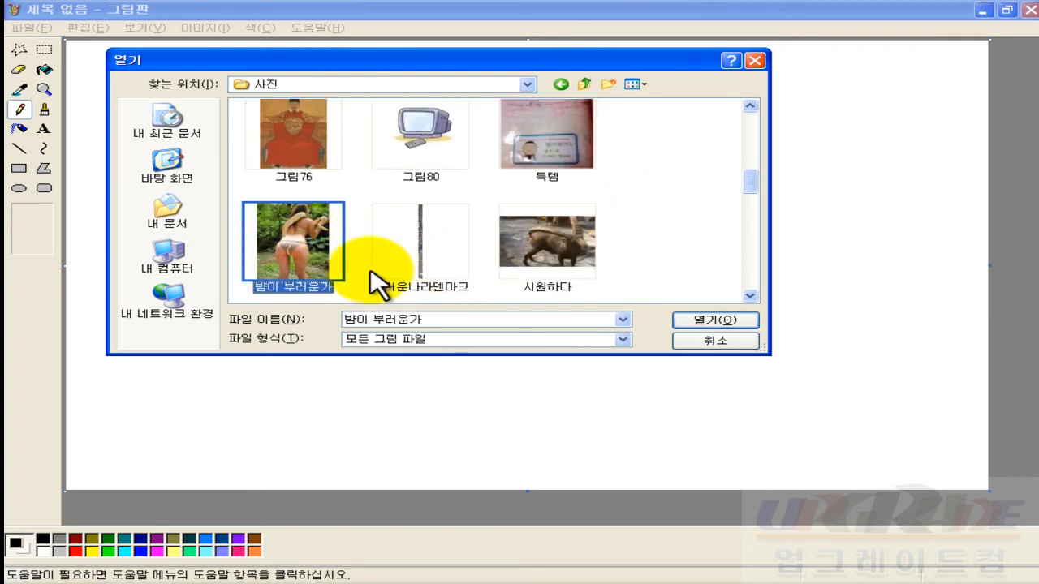
pyautogui.click(709, 320)
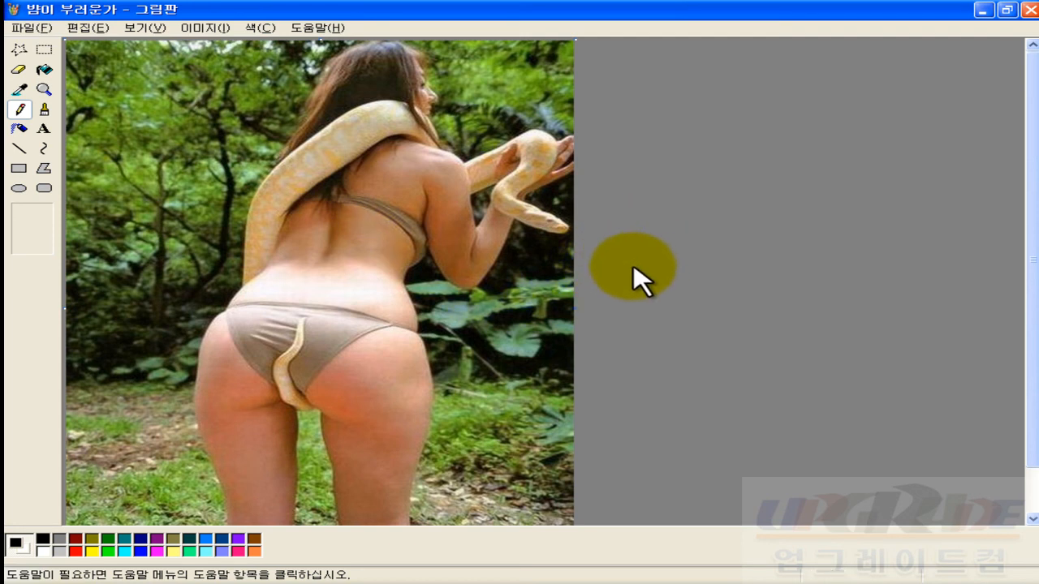
# - With the rectangular Select tool, try to move the hip area of the photo up and to the left, and undo the move
pyautogui.click(46, 50)
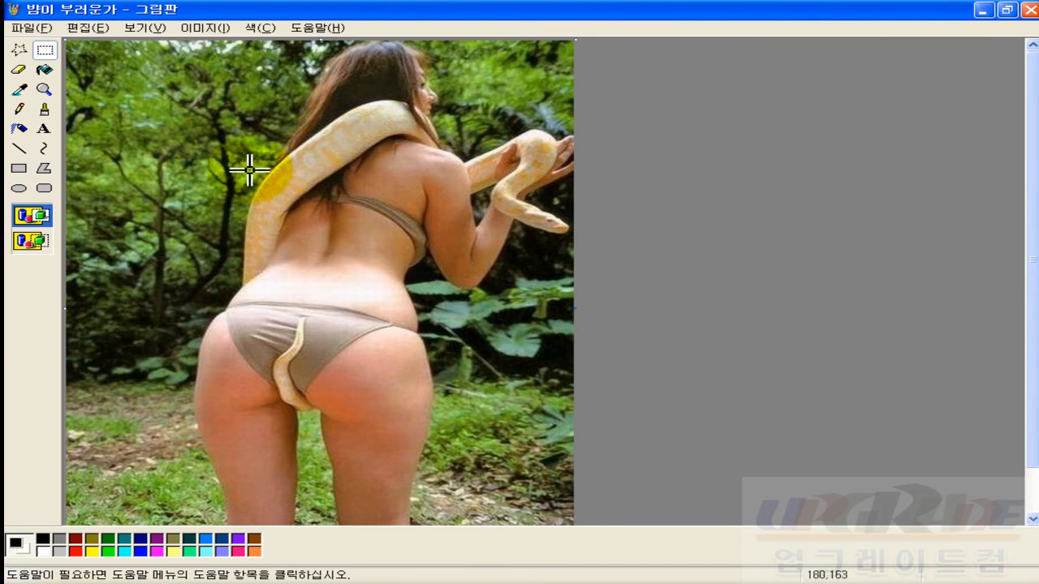
pyautogui.moveTo(158, 279); pyautogui.dragTo(496, 441)
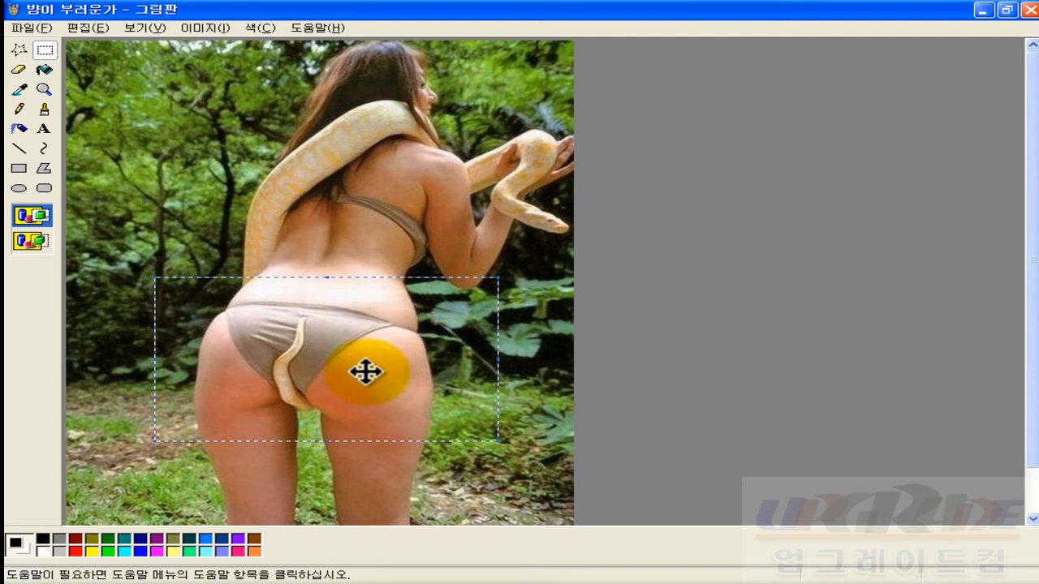
pyautogui.moveTo(365, 371); pyautogui.dragTo(295, 237)
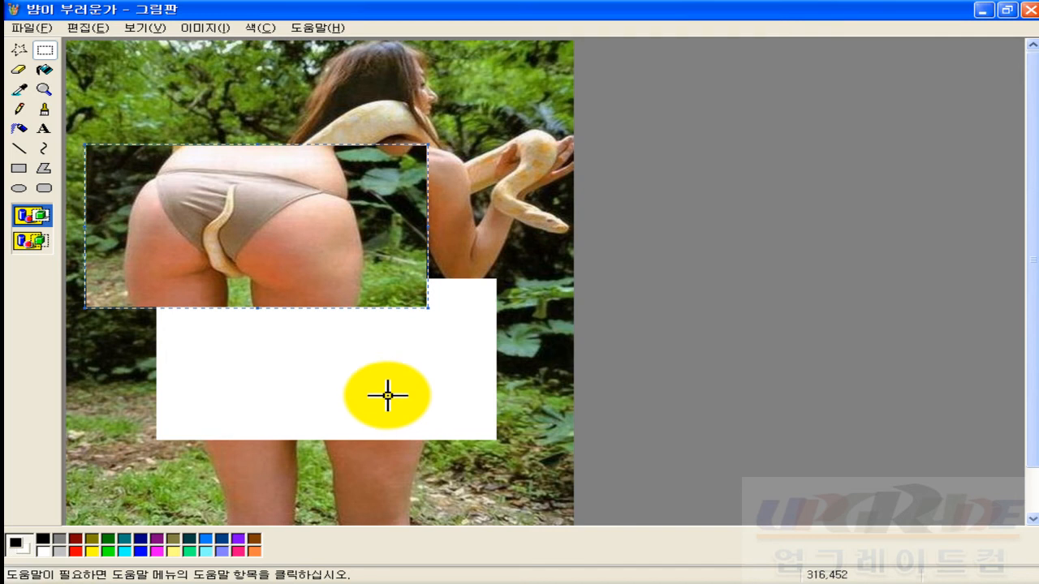
pyautogui.click(359, 379)
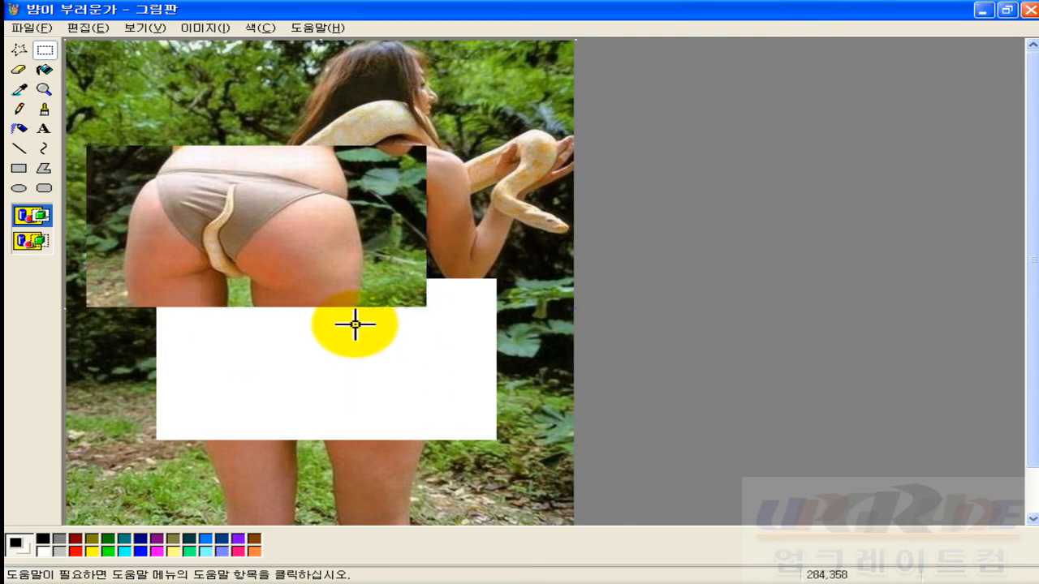
pyautogui.hotkey('ctrl', 'z')
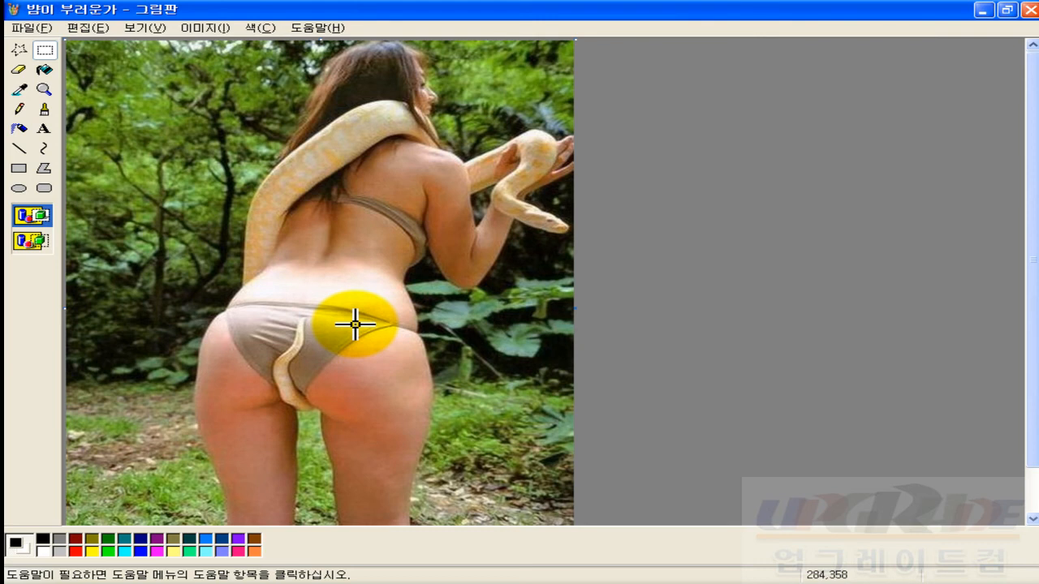
# - Try to move a rectangular selection around the snake's head downward onto the leaves, and undo the move
pyautogui.moveTo(481, 173); pyautogui.dragTo(575, 246)
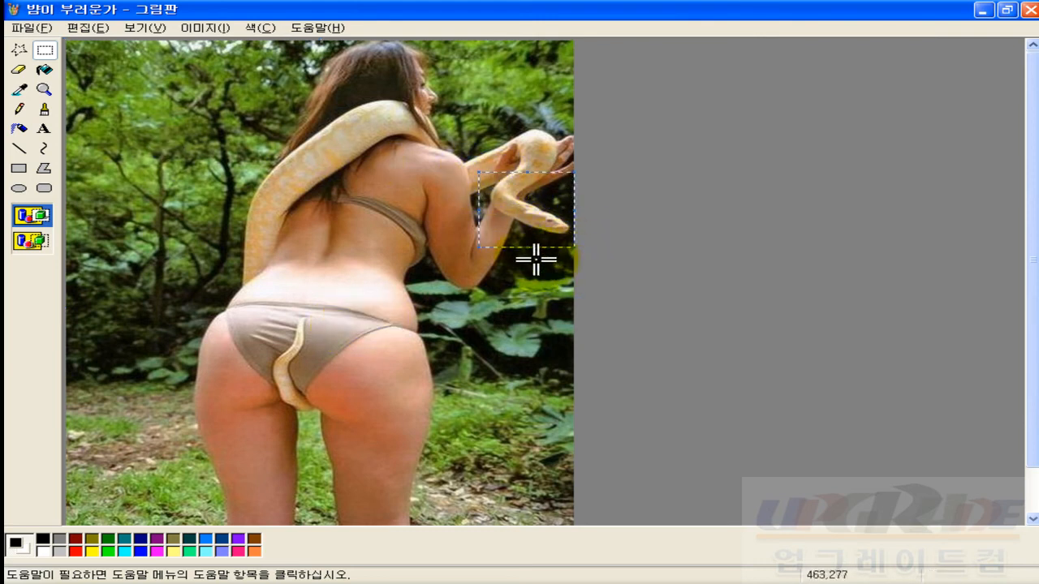
pyautogui.moveTo(526, 223); pyautogui.dragTo(508, 354)
pyautogui.hotkey('ctrl', 'z')
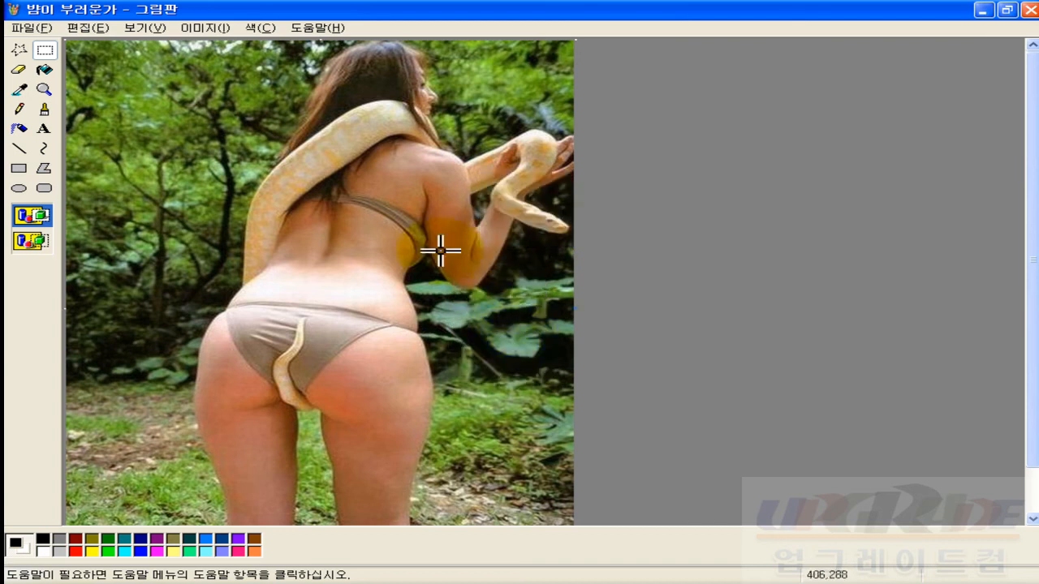
# - Copy the rectangular area around the snake's head and paste one copy at the lower-left of the visible photo
pyautogui.moveTo(468, 178); pyautogui.dragTo(593, 250)
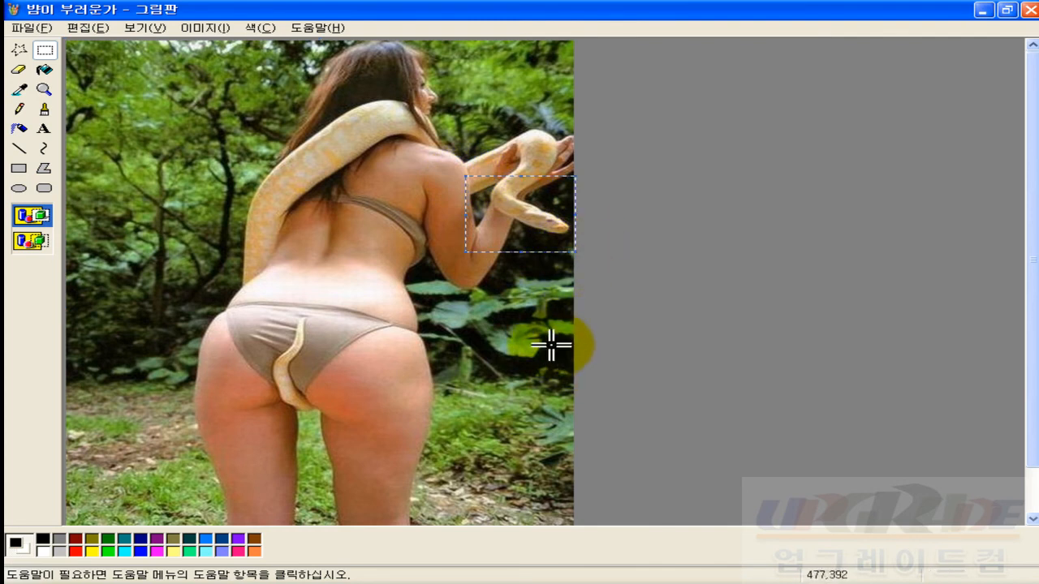
pyautogui.rightClick(516, 221)
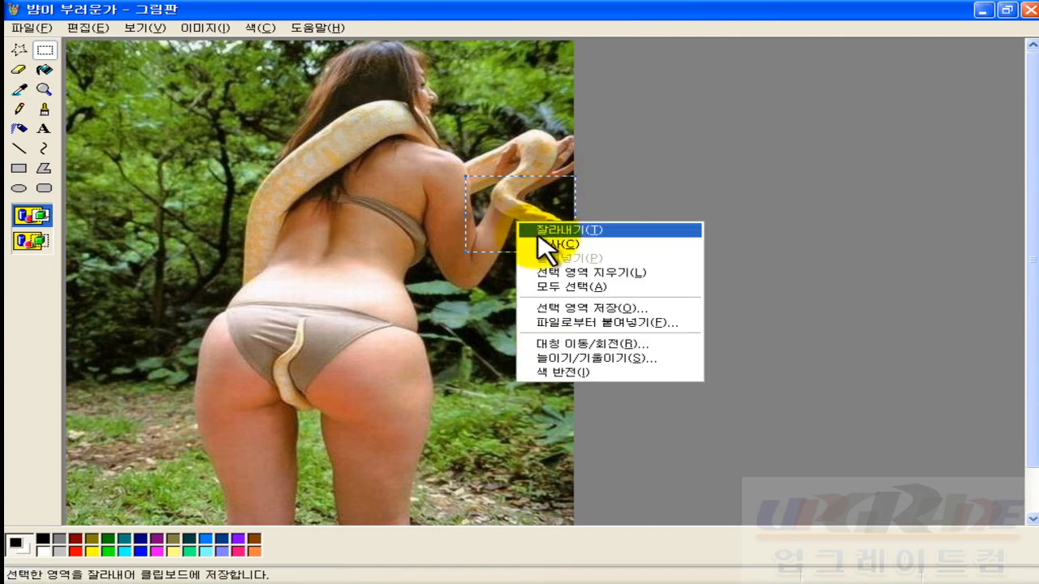
pyautogui.click(537, 244)
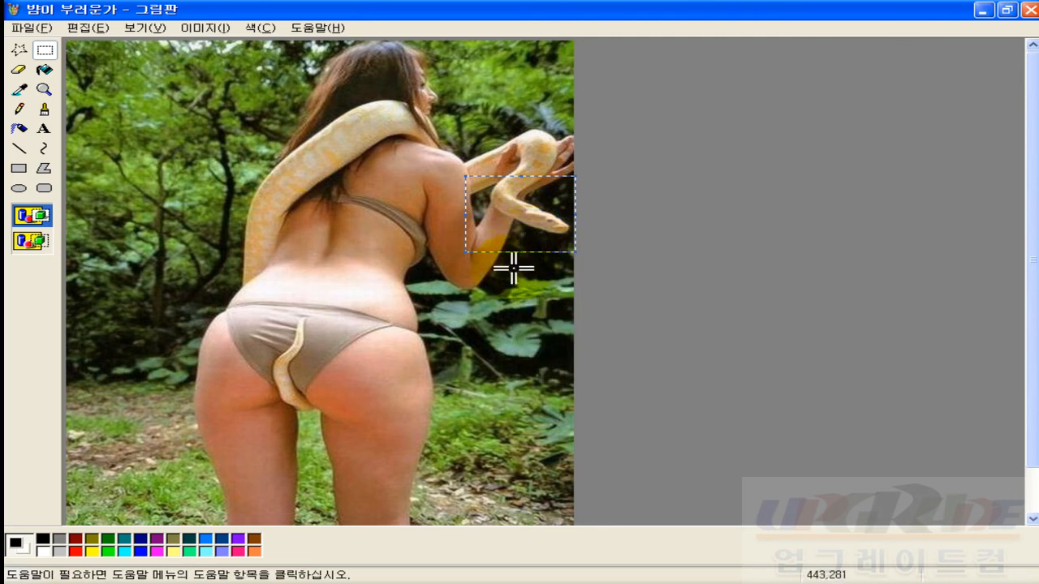
pyautogui.rightClick(482, 316)
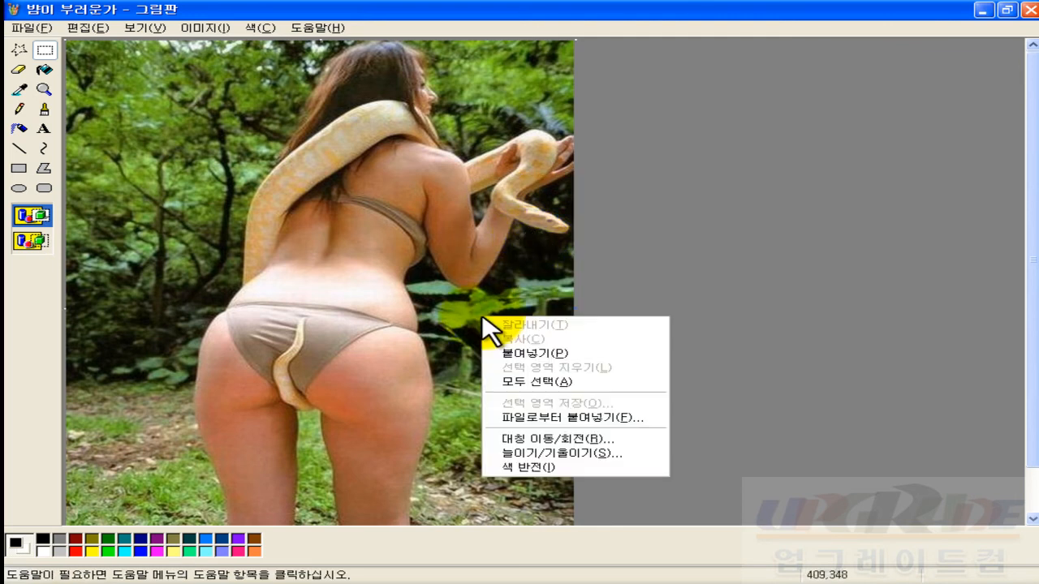
pyautogui.click(513, 352)
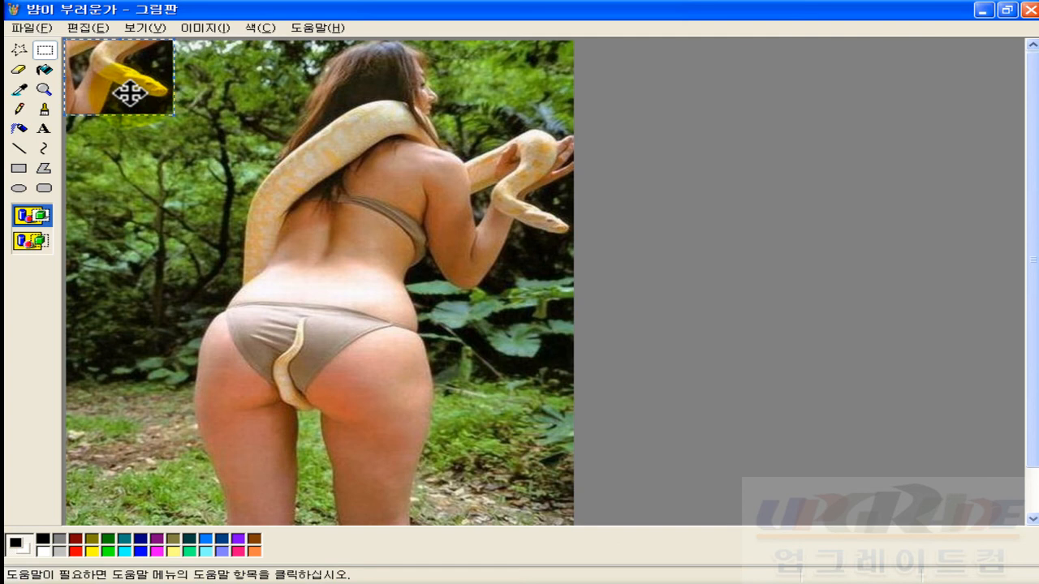
pyautogui.moveTo(123, 86); pyautogui.dragTo(120, 501)
pyautogui.click(292, 352)
# - Paste two more copies of the snake's head side by side, continuing the row along the photo's lower edge
pyautogui.rightClick(298, 351)
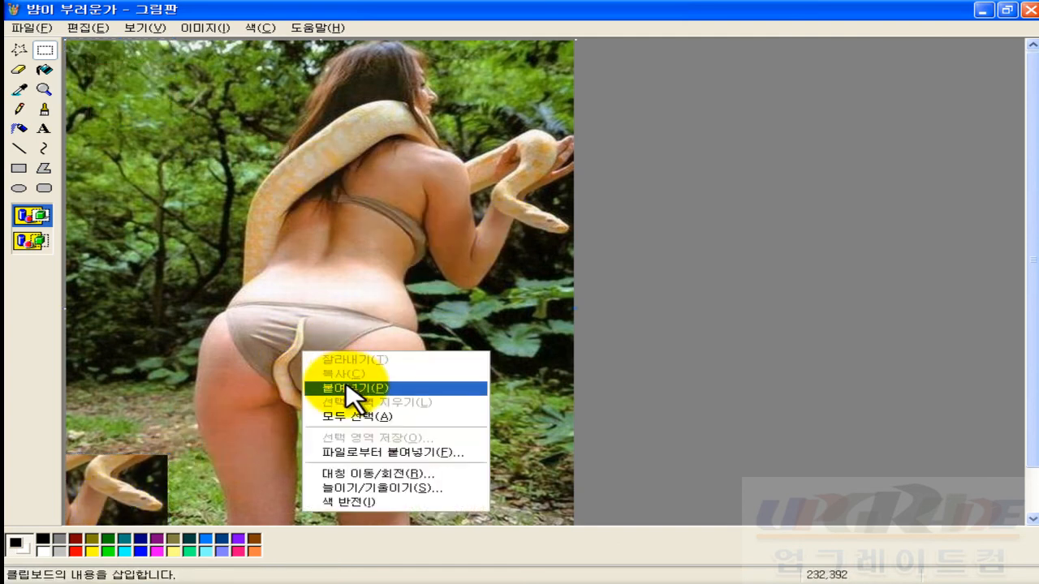
pyautogui.click(333, 386)
pyautogui.moveTo(130, 91); pyautogui.dragTo(227, 496)
pyautogui.rightClick(203, 249)
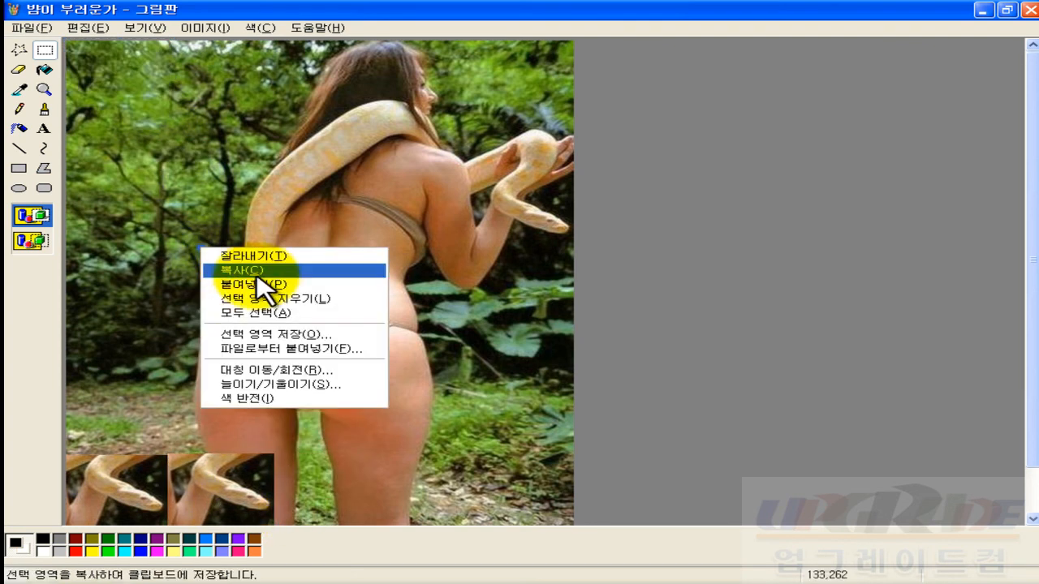
pyautogui.click(261, 286)
pyautogui.moveTo(130, 91); pyautogui.dragTo(324, 504)
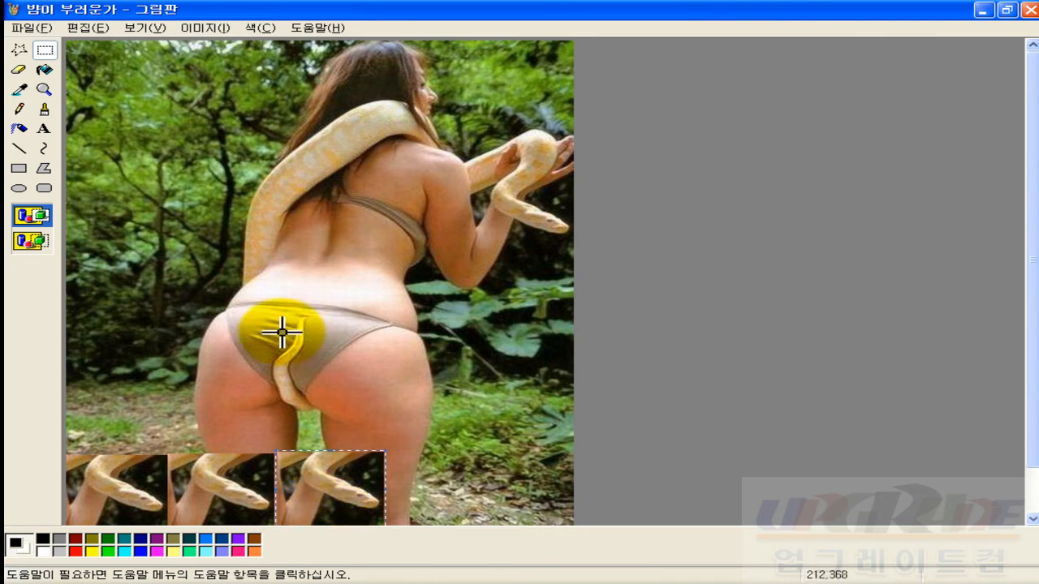
# - Complete the row of snake heads across to the photo's right edge with two more pasted copies
pyautogui.hotkey('ctrl', 'v')
pyautogui.moveTo(135, 88); pyautogui.dragTo(431, 502)
pyautogui.hotkey('ctrl', 'v')
pyautogui.moveTo(122, 86); pyautogui.dragTo(536, 498)
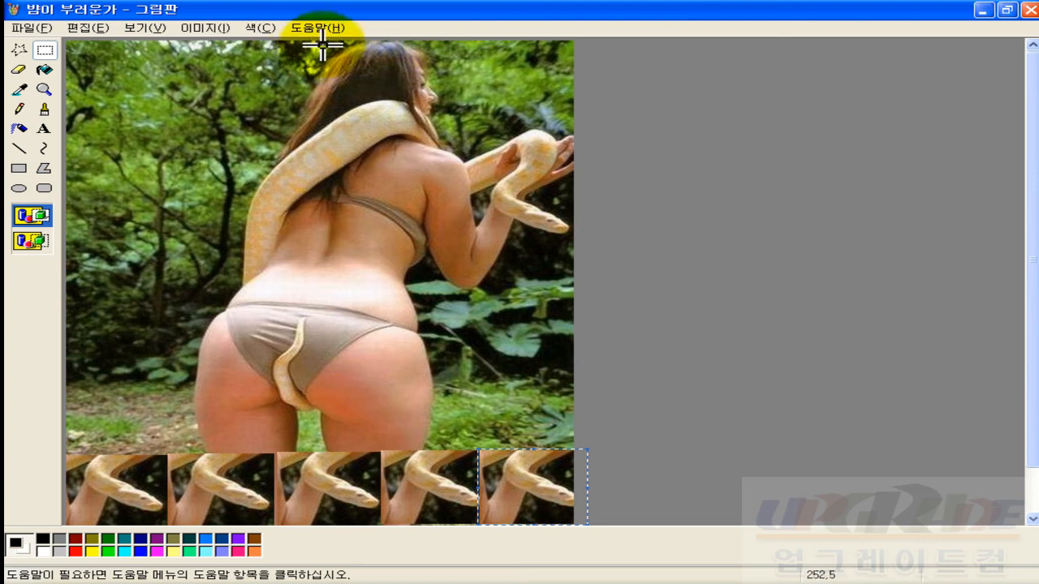
# - Copy the woman's head and shoulders and paste two copies side by side above the left part of the snake-head row
pyautogui.moveTo(301, 46); pyautogui.dragTo(467, 180)
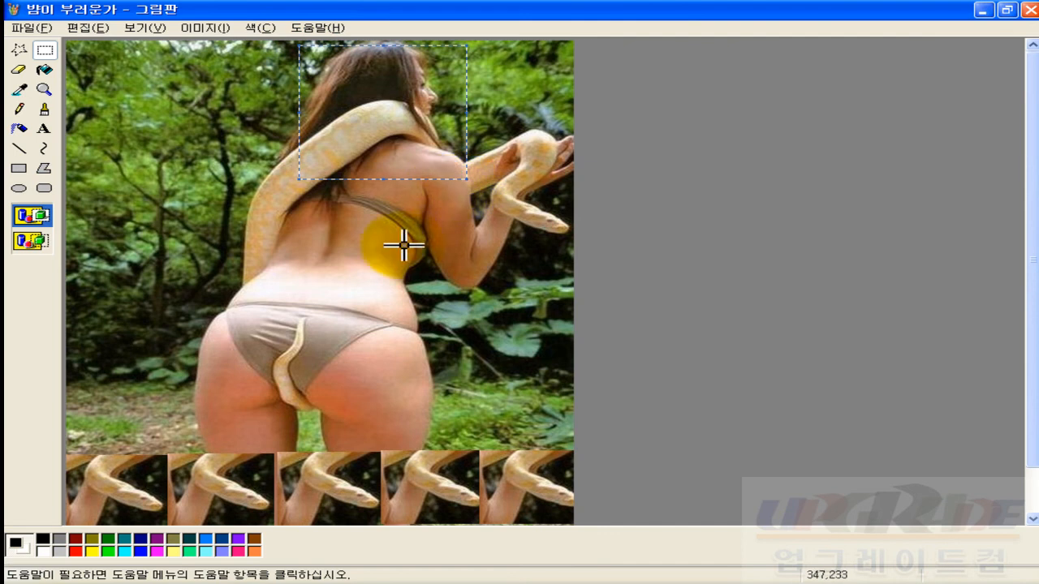
pyautogui.hotkey('ctrl', 'v')
pyautogui.moveTo(142, 133); pyautogui.dragTo(124, 407)
pyautogui.hotkey('ctrl', 'v')
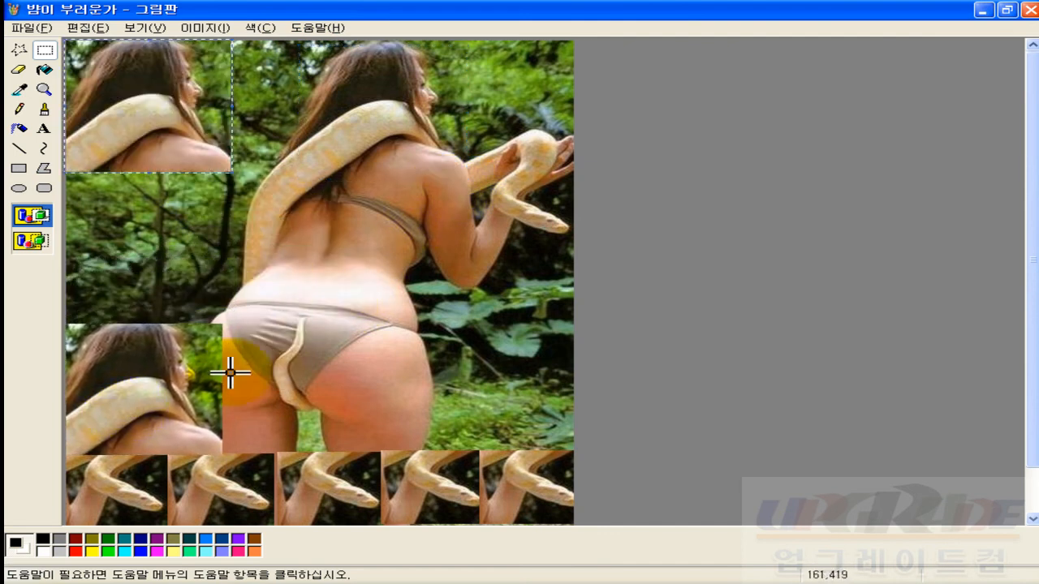
pyautogui.moveTo(198, 186); pyautogui.dragTo(297, 399)
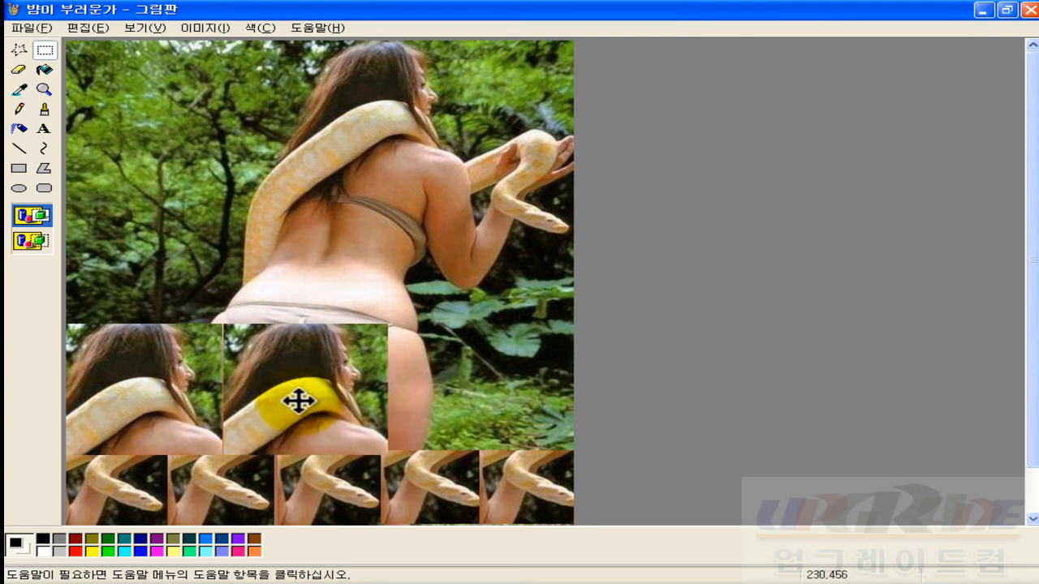
# - Paste three more head-and-shoulders copies: at the photo's middle right, at its top centre beside the original head, and at its middle left
pyautogui.hotkey('ctrl', 'v')
pyautogui.moveTo(181, 139); pyautogui.dragTo(505, 294)
pyautogui.hotkey('ctrl', 'v')
pyautogui.moveTo(197, 120); pyautogui.dragTo(360, 139)
pyautogui.hotkey('ctrl', 'v')
pyautogui.moveTo(152, 122); pyautogui.dragTo(143, 274)
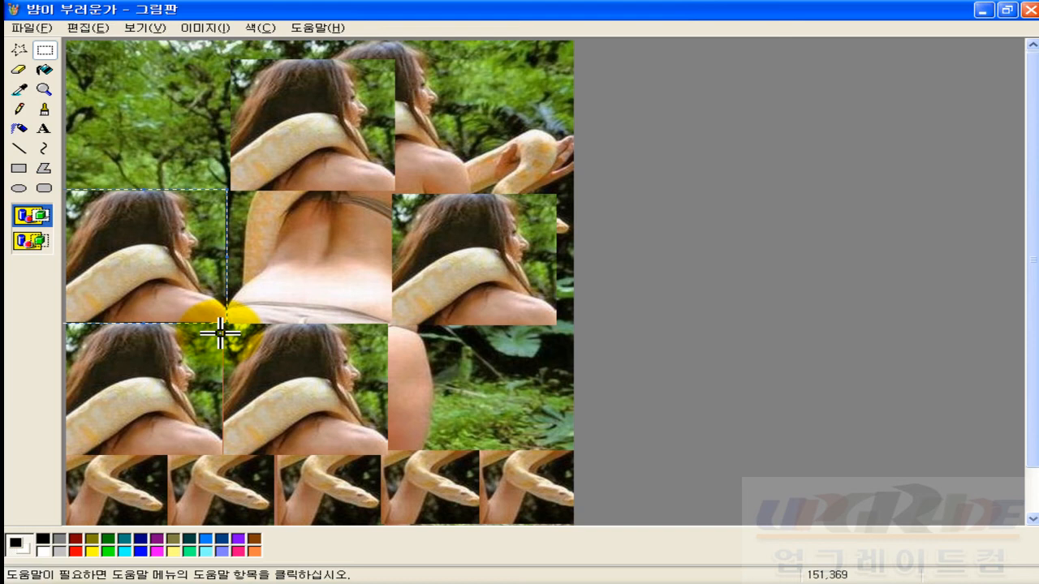
# - Start a new blank picture without saving the changes, and reopen the recent photo 뱀이 부러운가
pyautogui.click(37, 28)
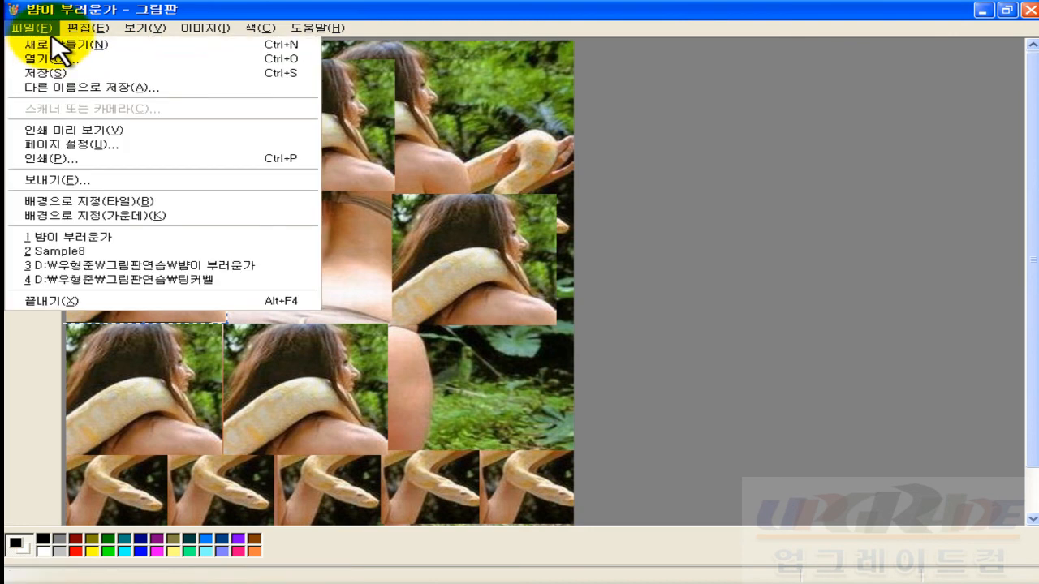
pyautogui.click(58, 42)
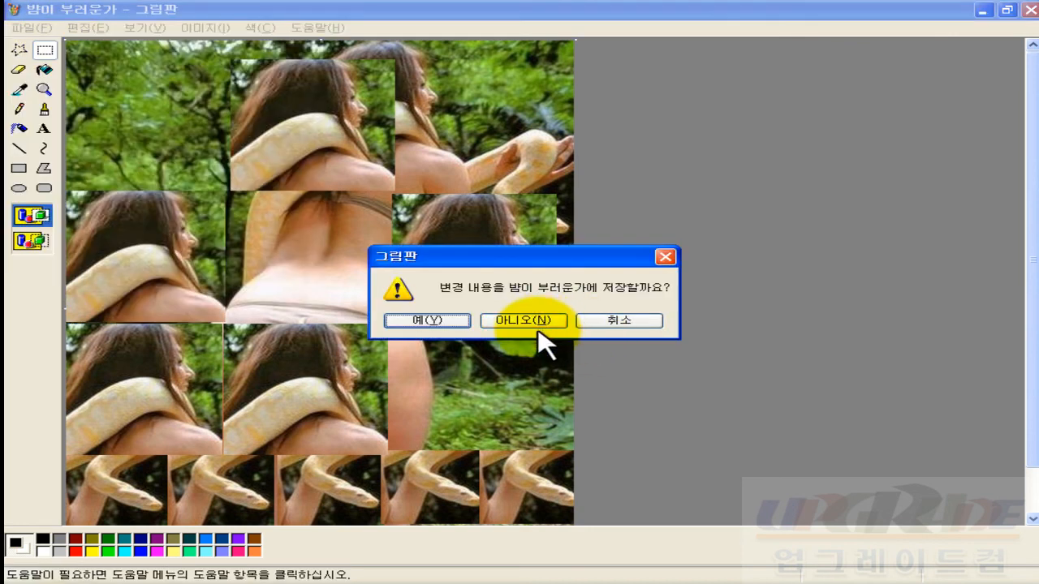
pyautogui.click(503, 320)
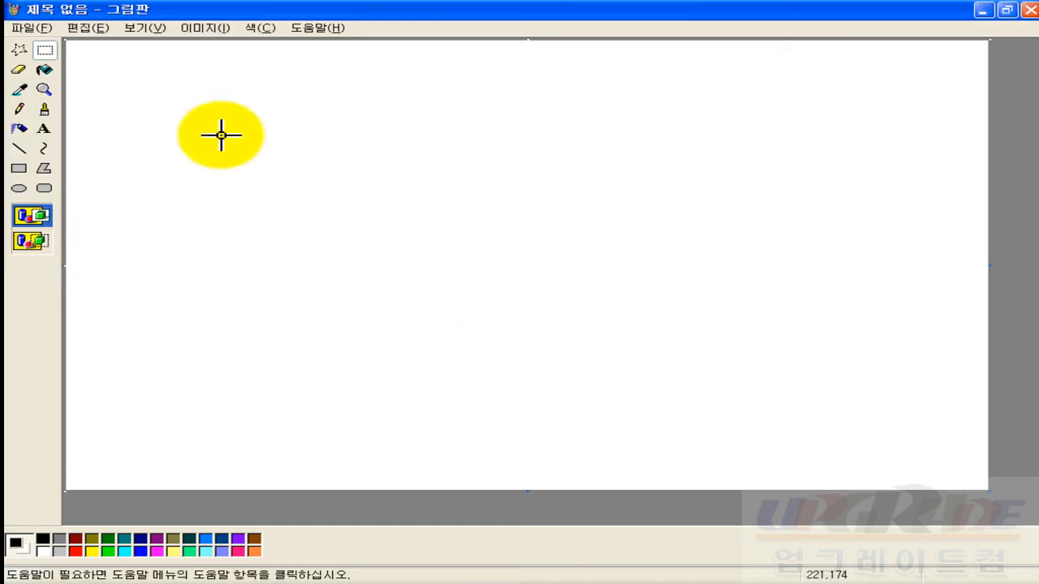
pyautogui.click(37, 27)
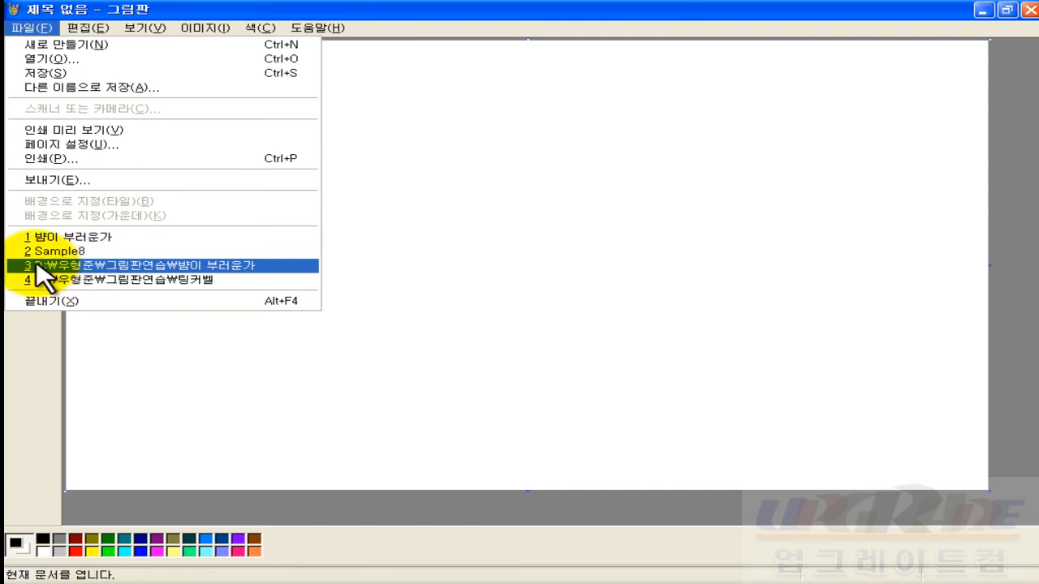
pyautogui.click(87, 238)
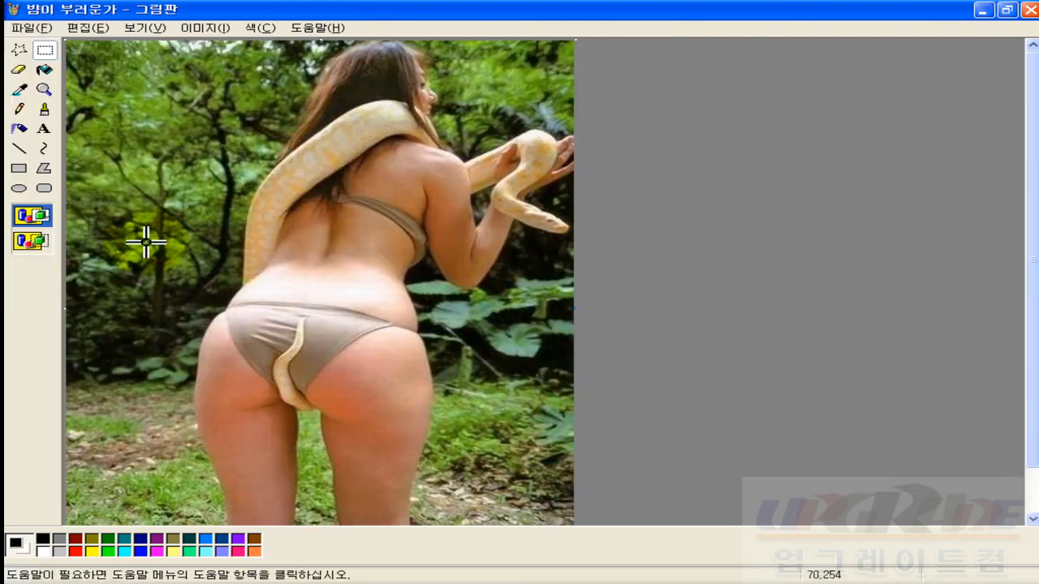
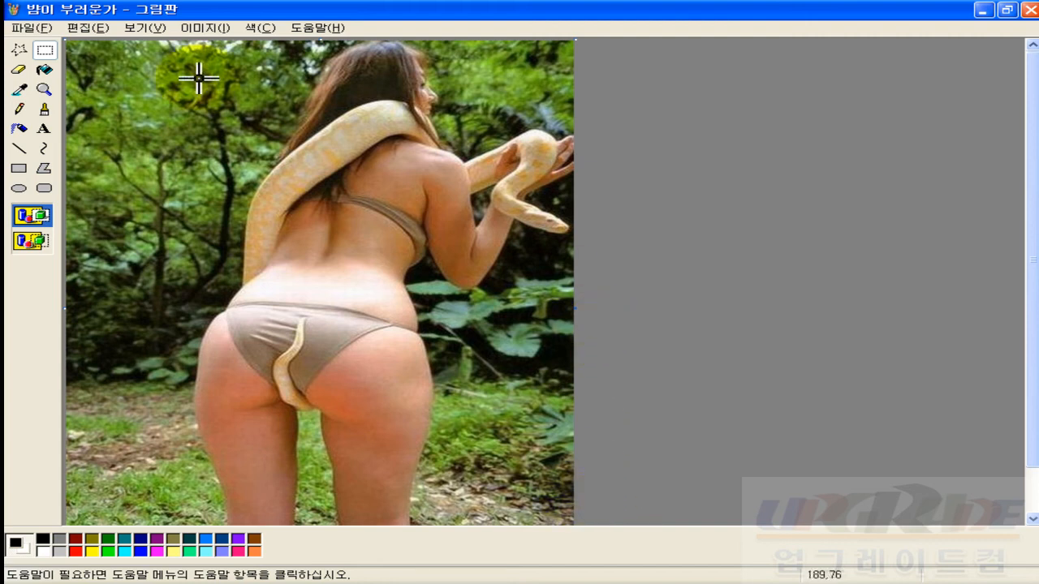
# - Select the hip area with a rectangle of about 294×193 pixels, clear the selection (선택 영역 지우기), and undo the clearing
pyautogui.click(42, 52)
pyautogui.moveTo(162, 284); pyautogui.dragTo(464, 434)
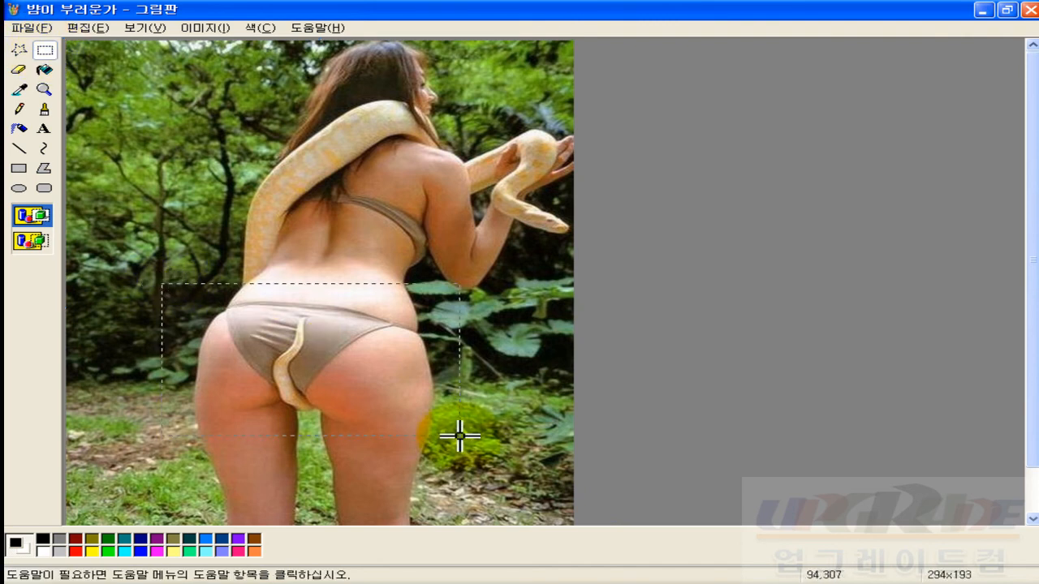
pyautogui.rightClick(342, 354)
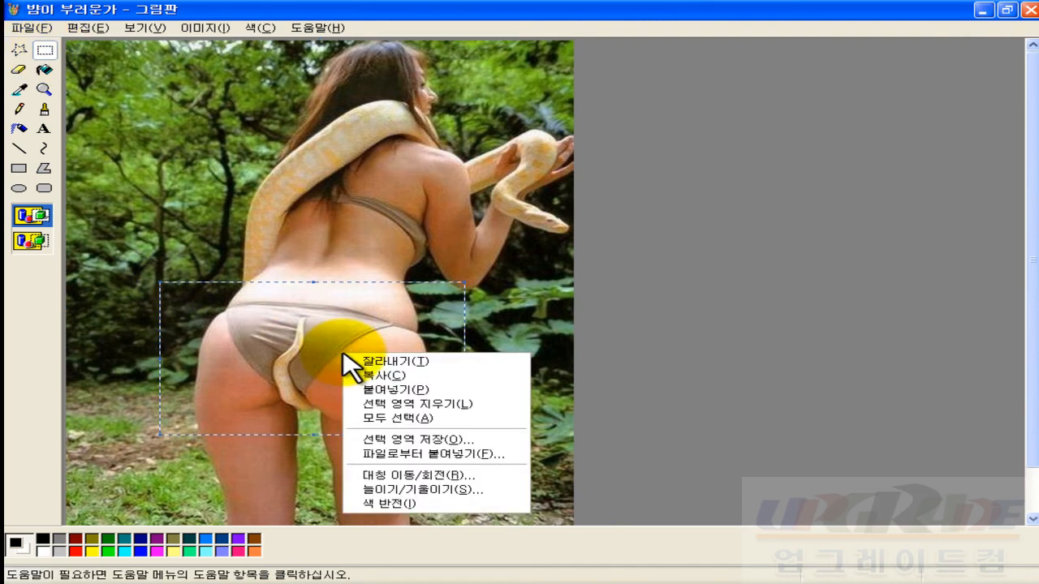
pyautogui.click(436, 404)
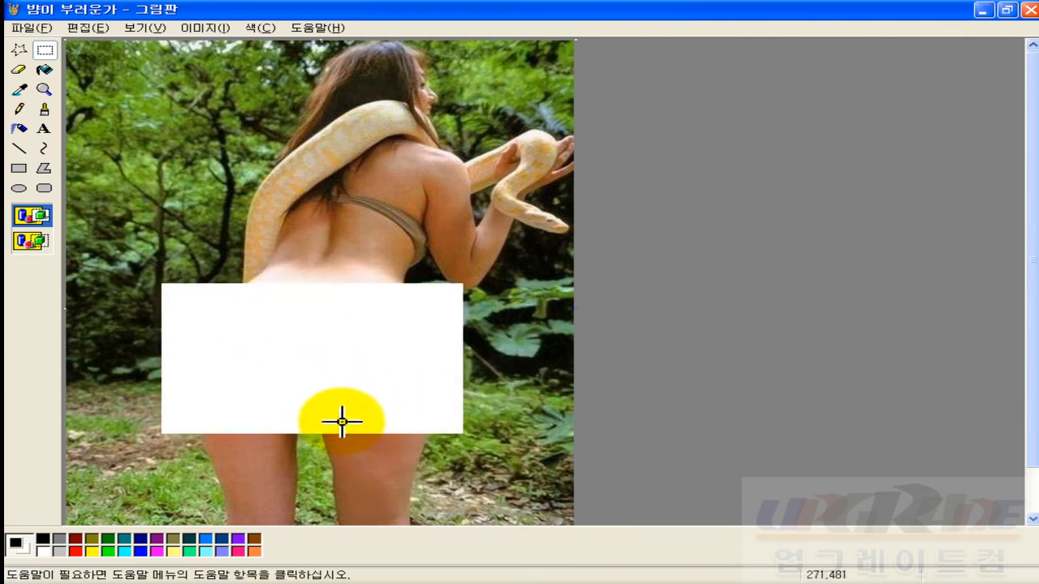
pyautogui.hotkey('ctrl', 'z')
# - Select the hip area, start saving the selection as a file (선택 영역 저장), and browse to the 사진 folder inside the personal folder on drive D
pyautogui.moveTo(160, 268)
pyautogui.mouseDown()
pyautogui.moveTo(446, 401)
pyautogui.moveTo(452, 424)
pyautogui.mouseUp()
pyautogui.rightClick(360, 361)
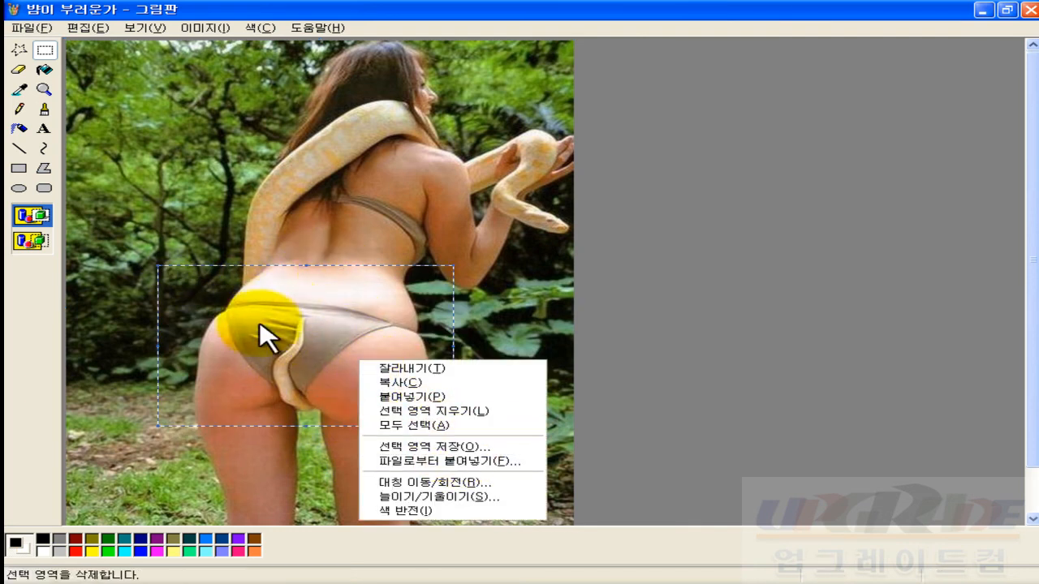
pyautogui.click(457, 448)
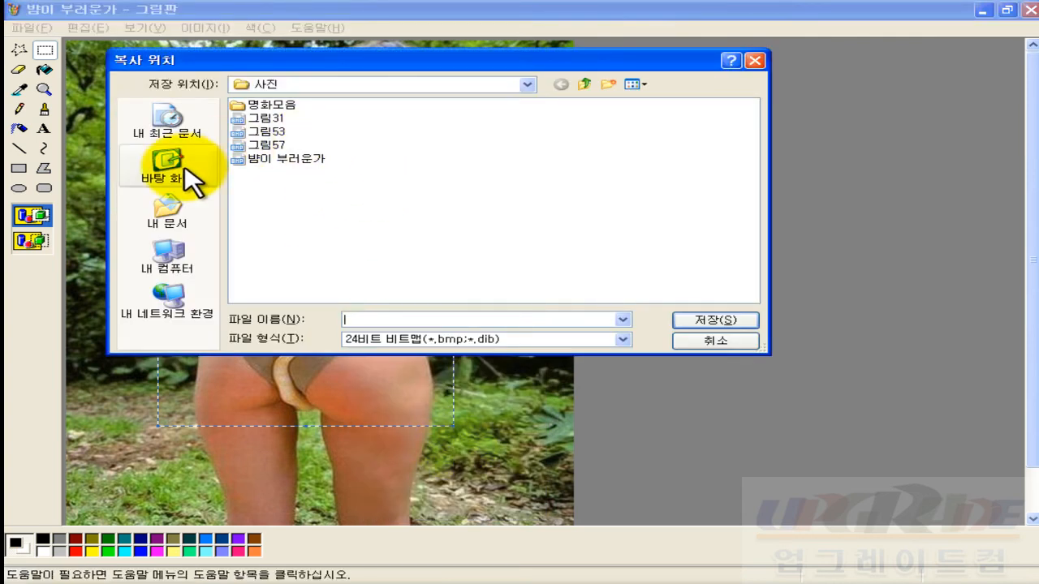
pyautogui.click(168, 248)
pyautogui.doubleClick(272, 117)
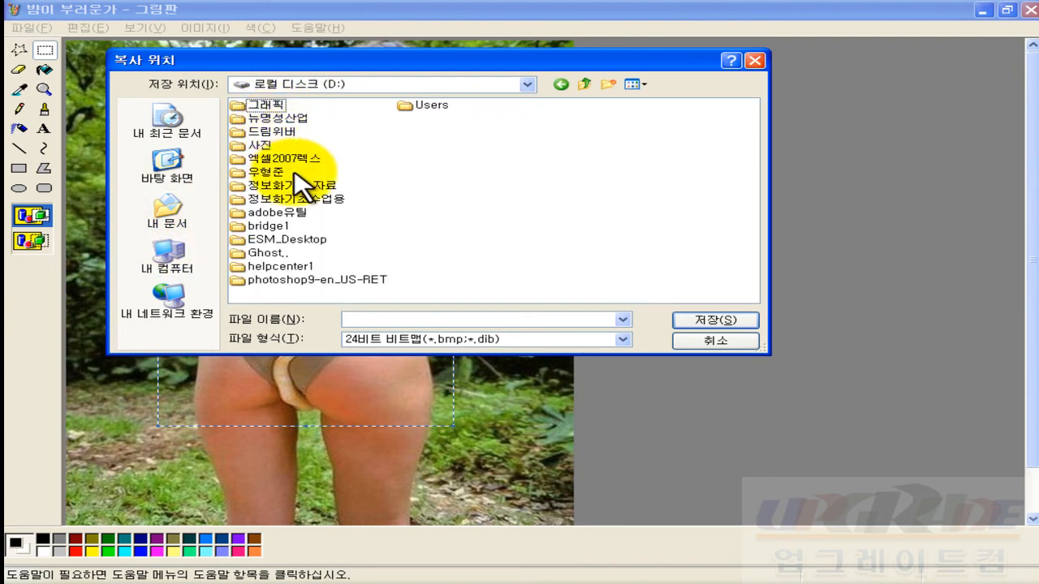
pyautogui.doubleClick(286, 170)
pyautogui.doubleClick(271, 133)
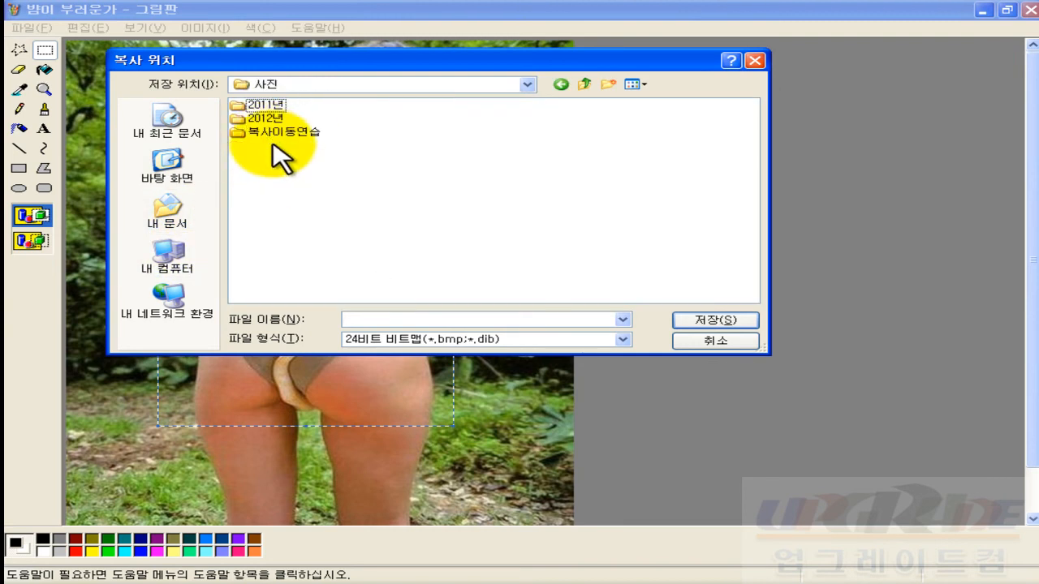
# - Create a new folder named 그림판연습 in the 사진 folder and enter 궁디지르기 as the file name
pyautogui.rightClick(459, 180)
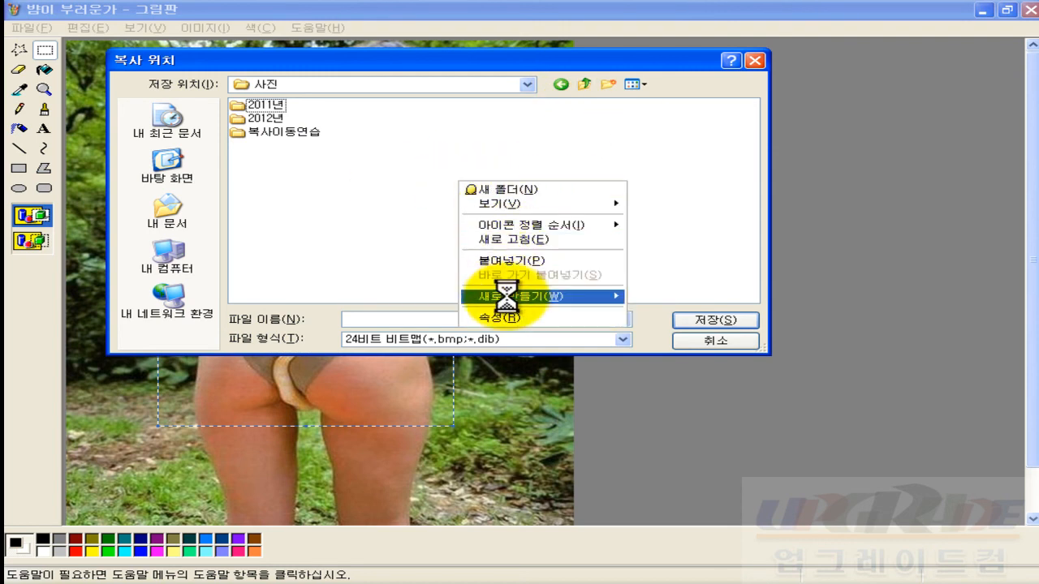
pyautogui.moveTo(506, 296)
pyautogui.click(686, 297)
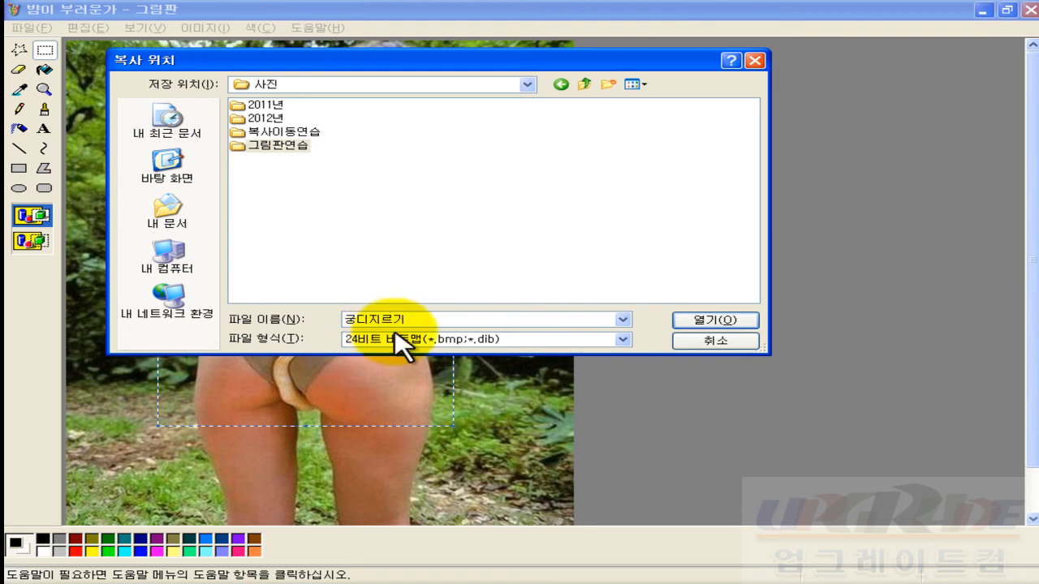
# - Correct the file name to 궁디자르기 and save the selected area in the 사진 folder
pyautogui.click(687, 321)
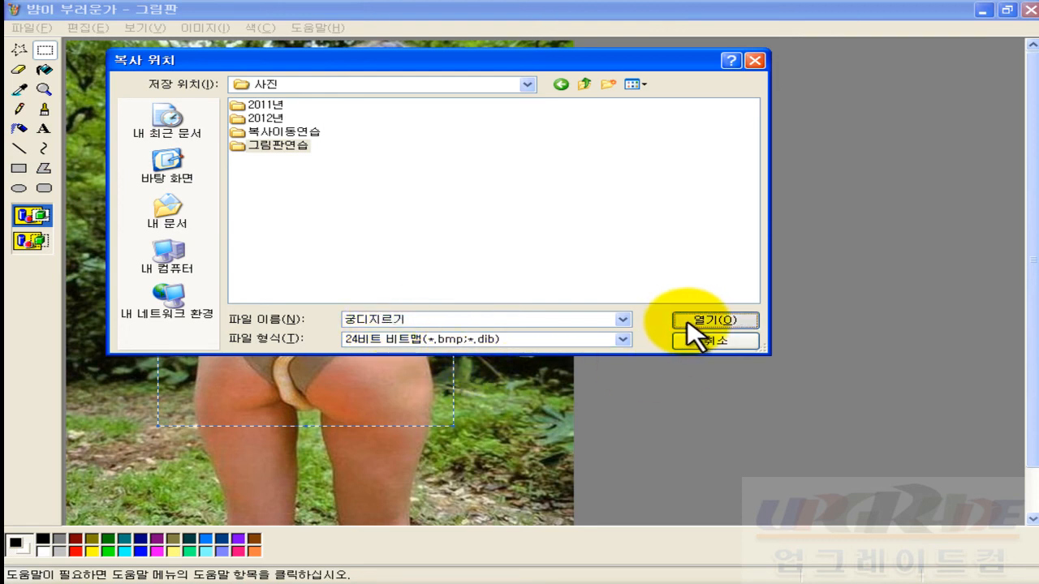
pyautogui.doubleClick(385, 318)
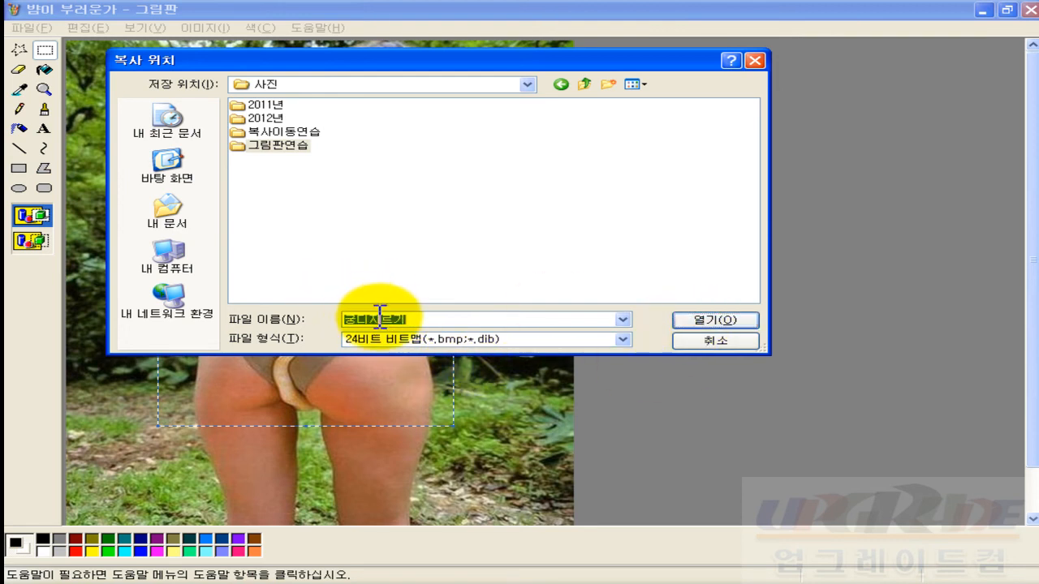
pyautogui.click(385, 319)
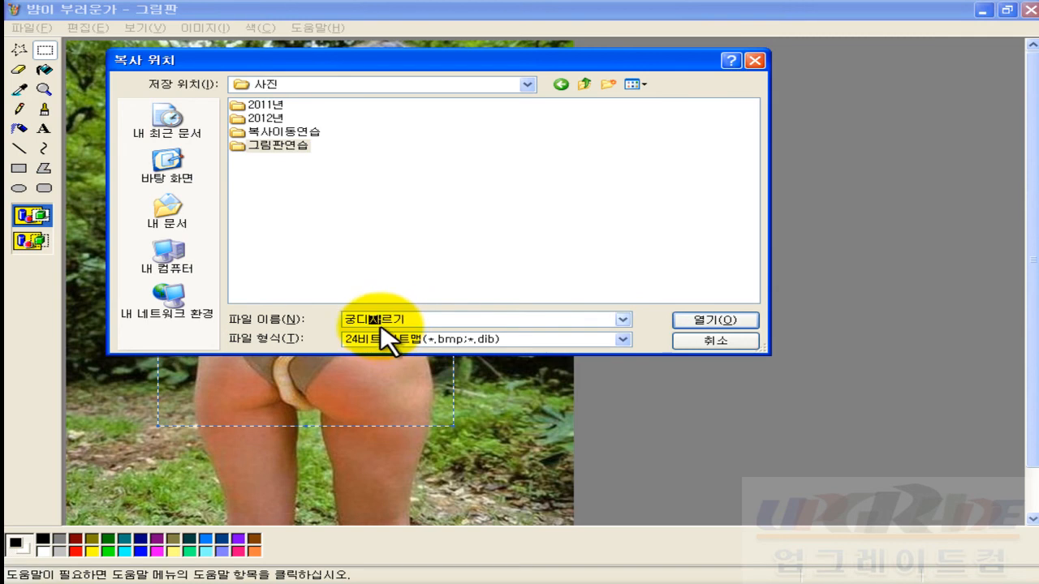
pyautogui.click(725, 329)
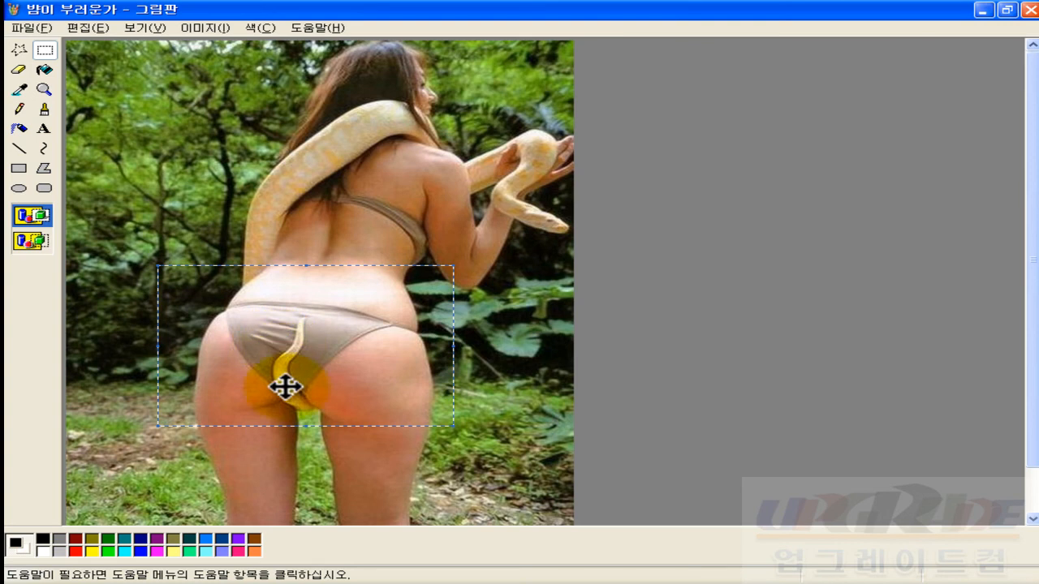
# - Switch to My Computer (내 컴퓨터) and open drive D, the personal folder and its 사진 folder to check the saved file 궁디자르기
pyautogui.press('super')
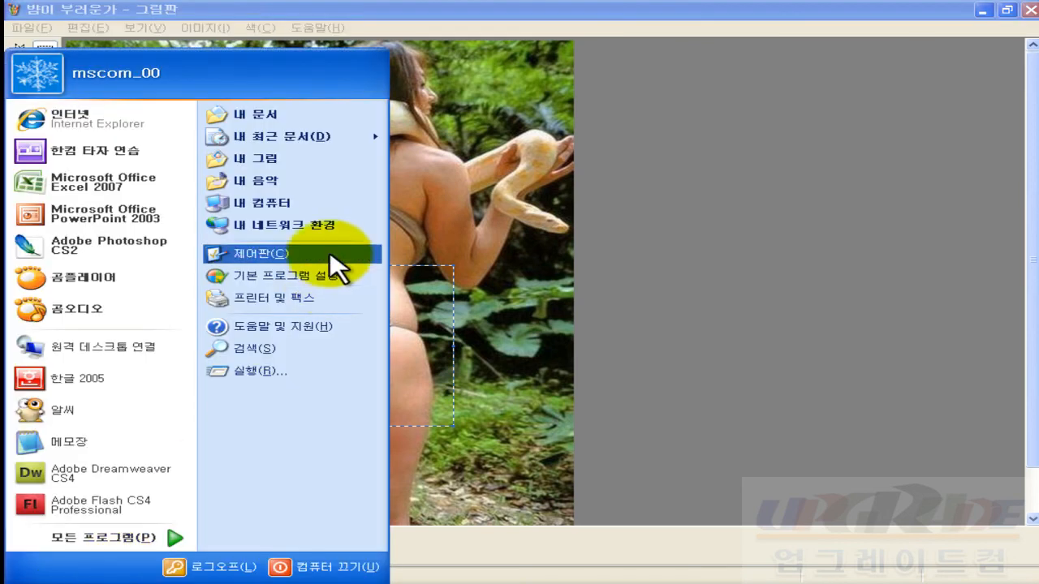
pyautogui.click(304, 203)
pyautogui.doubleClick(487, 245)
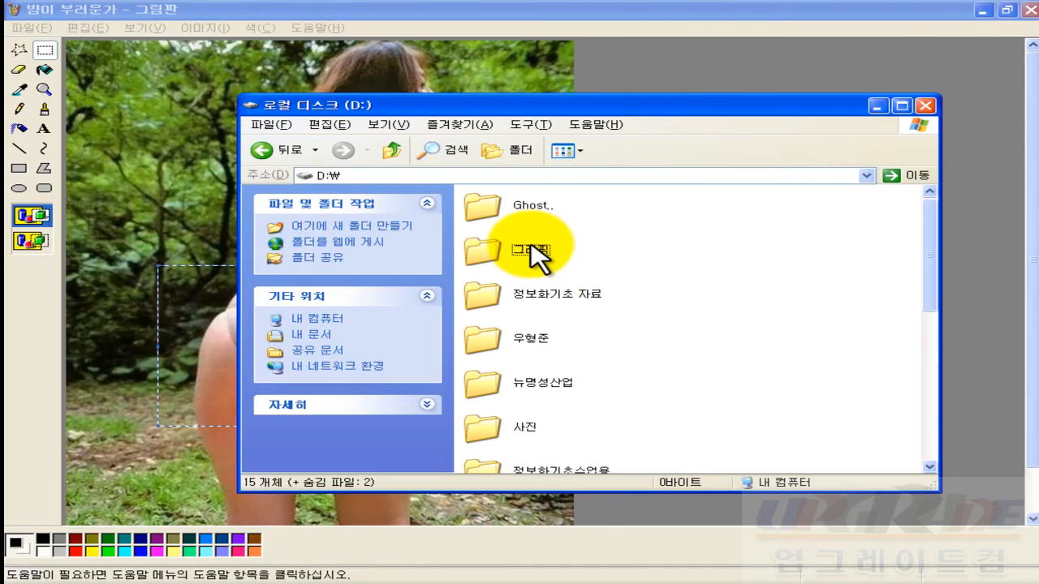
pyautogui.doubleClick(500, 338)
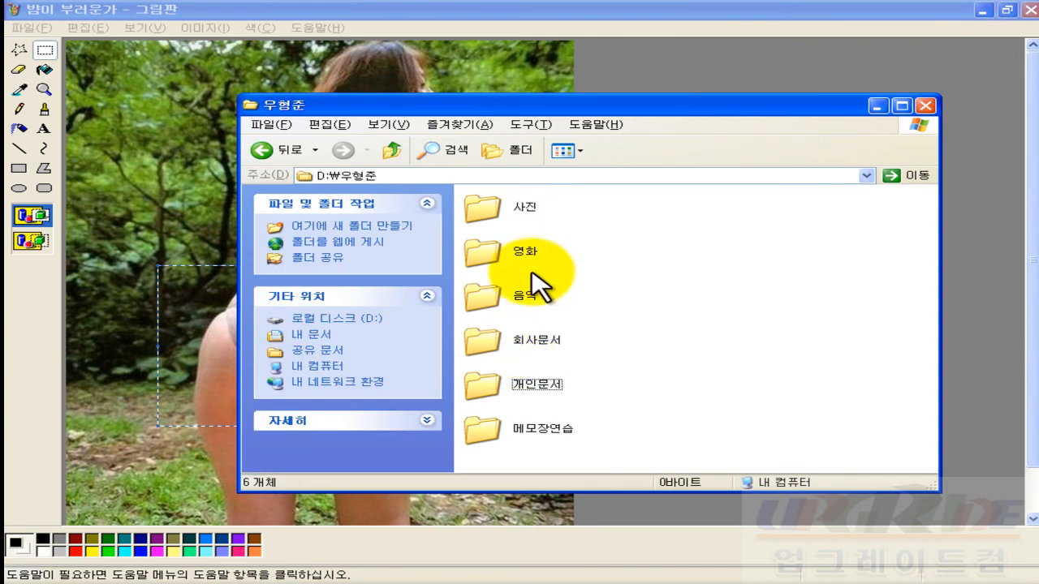
pyautogui.doubleClick(495, 213)
pyautogui.click(655, 343)
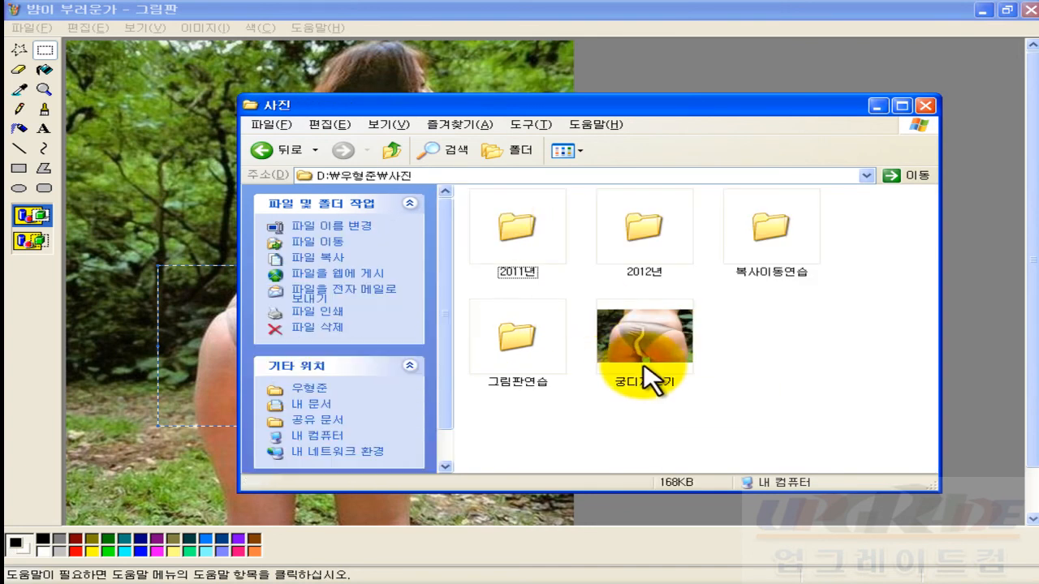
pyautogui.click(625, 424)
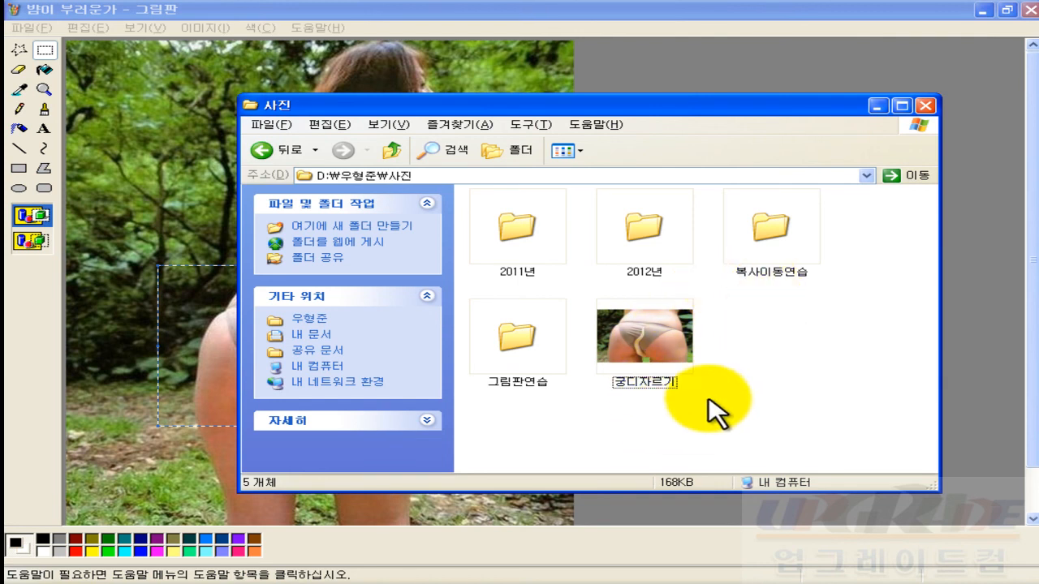
pyautogui.moveTo(635, 345)
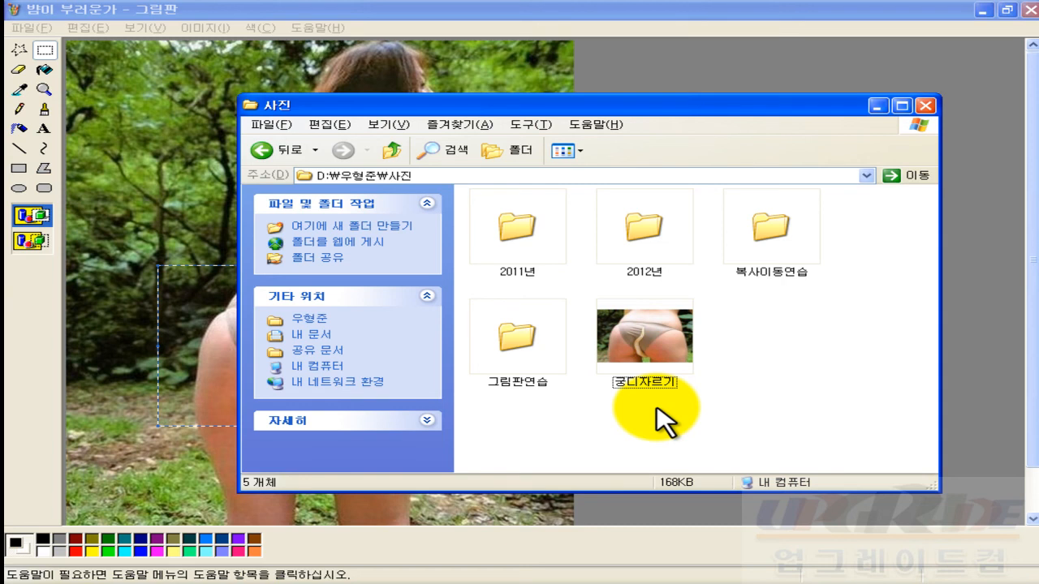
# - Move the picture file 궁디자르기 from the 사진 folder into the 그림판연습 folder by cutting and pasting it
pyautogui.click(536, 357)
pyautogui.click(670, 355)
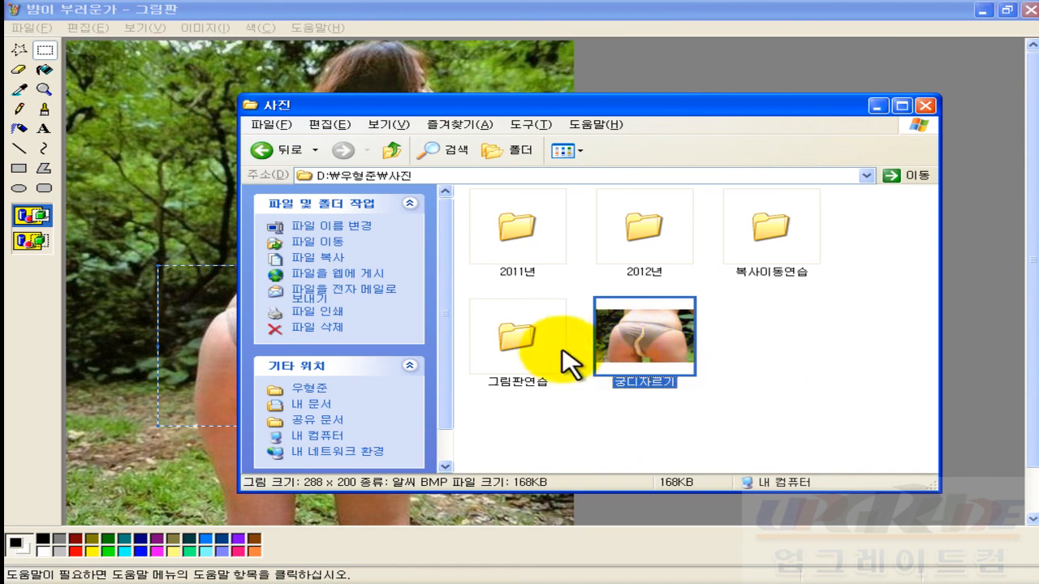
pyautogui.click(511, 345)
pyautogui.click(669, 325)
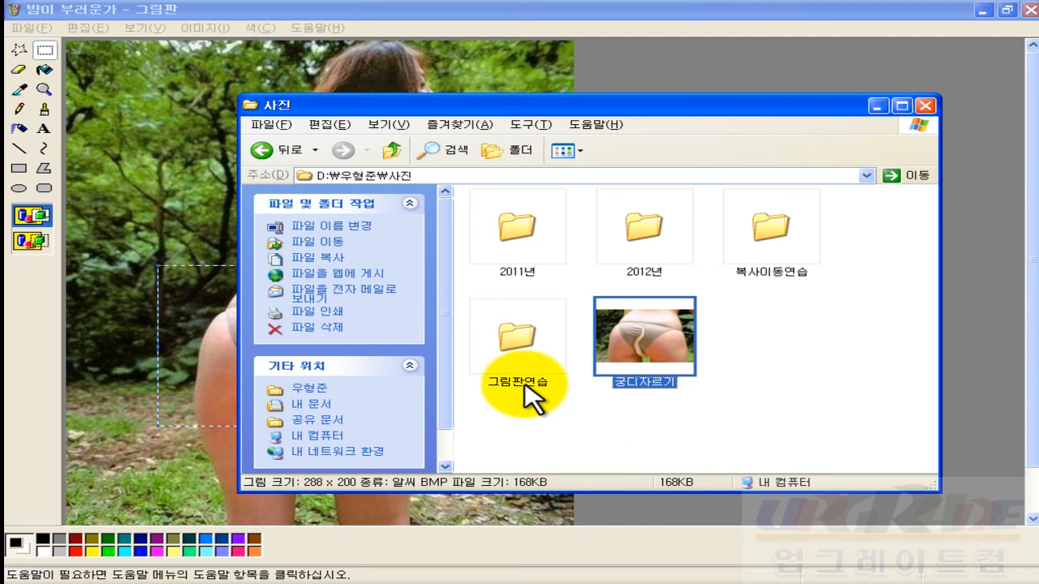
pyautogui.rightClick(630, 345)
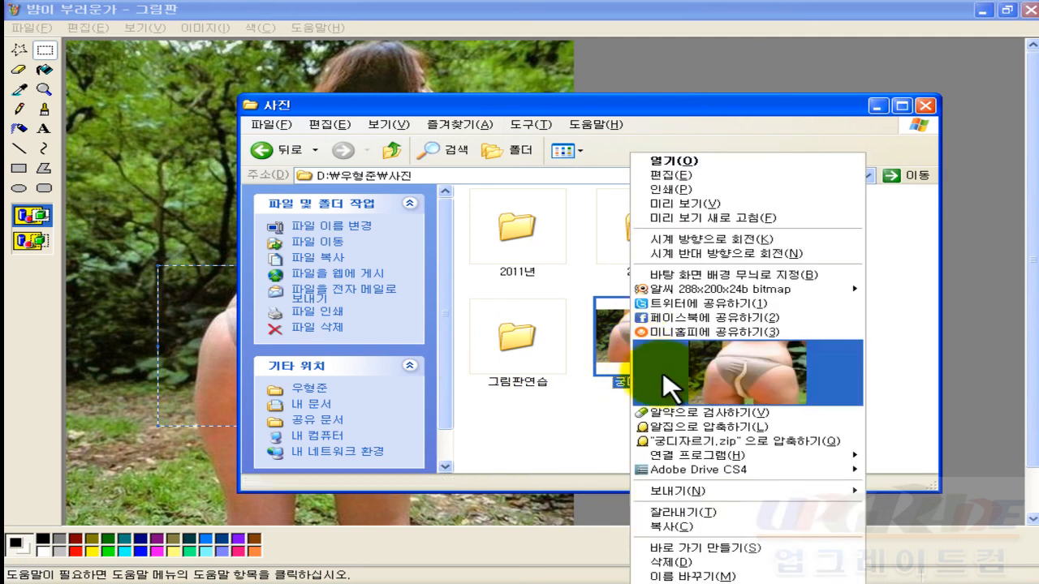
pyautogui.click(711, 514)
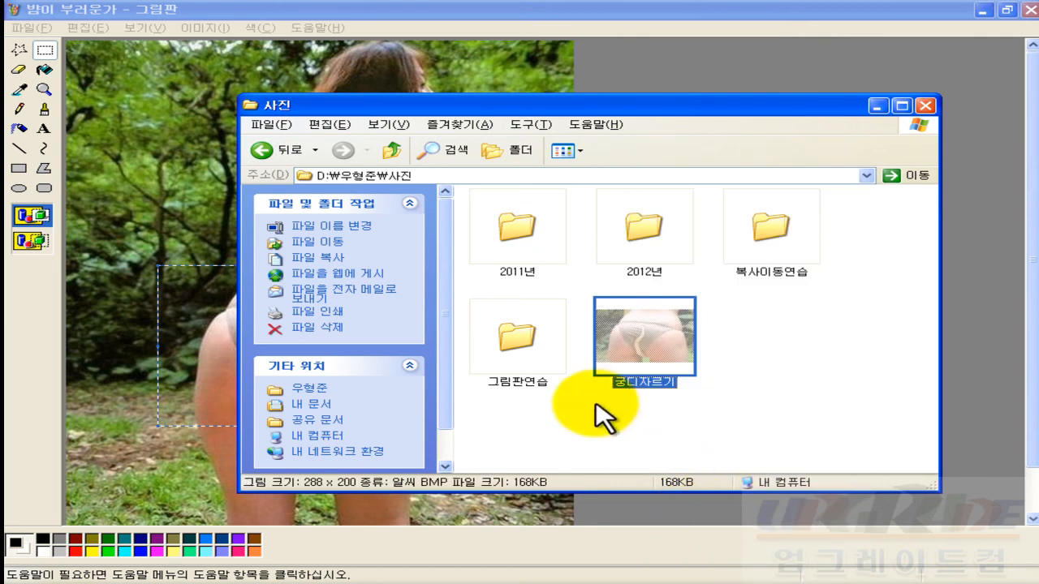
pyautogui.click(523, 357)
pyautogui.doubleClick(523, 357)
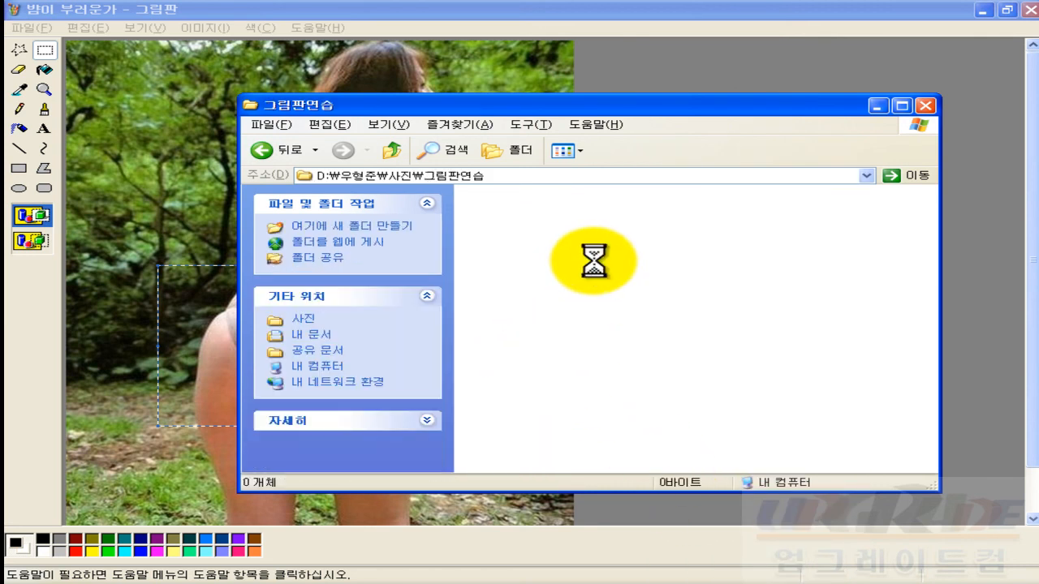
pyautogui.rightClick(595, 263)
pyautogui.click(665, 363)
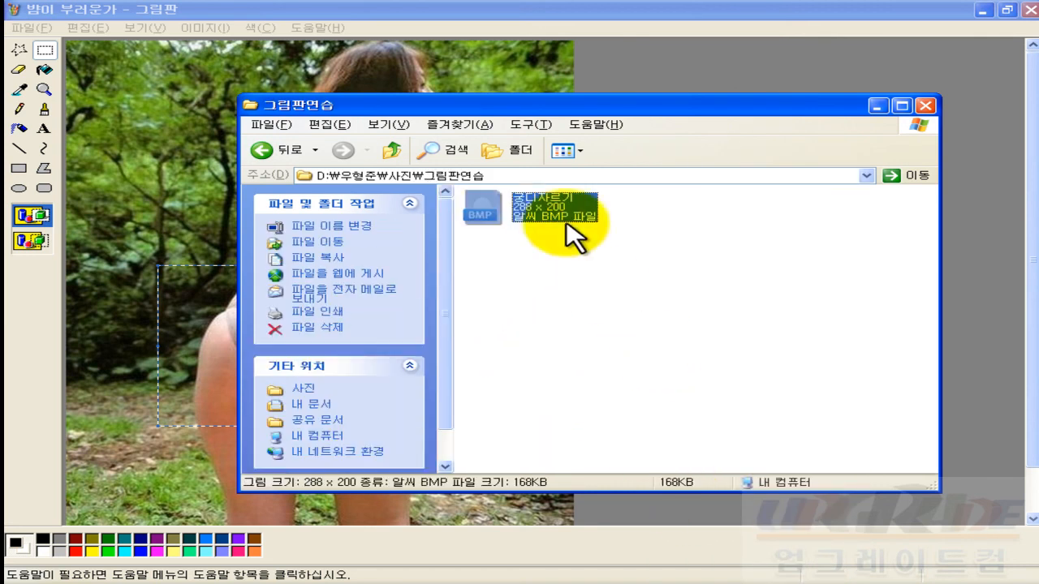
# - Reopen the 그림판연습 folder from 사진, show its contents as thumbnails (미리 보기), and move the folder window aside to uncover the photo
pyautogui.click(395, 150)
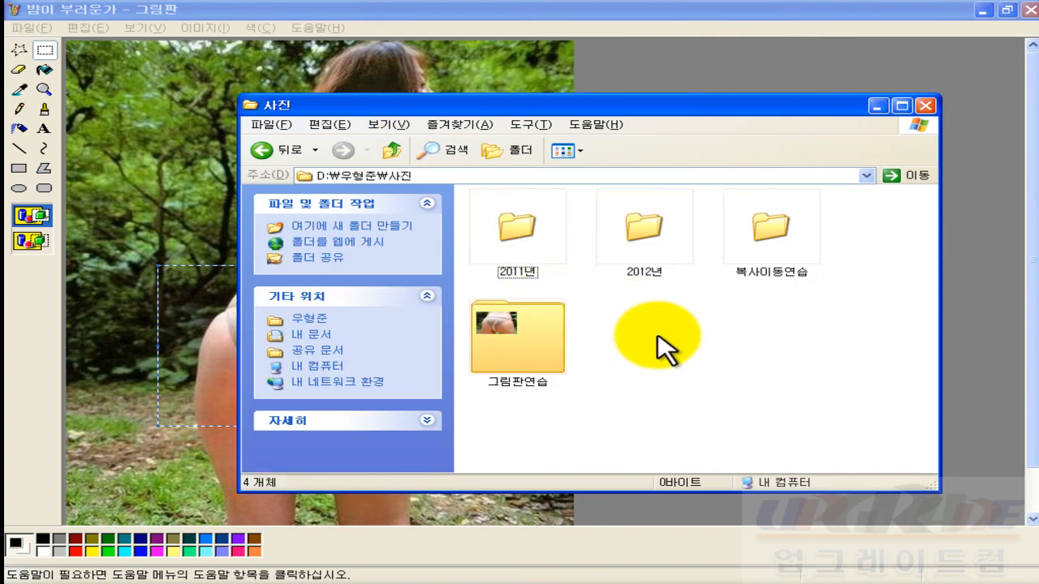
pyautogui.doubleClick(535, 348)
pyautogui.click(568, 150)
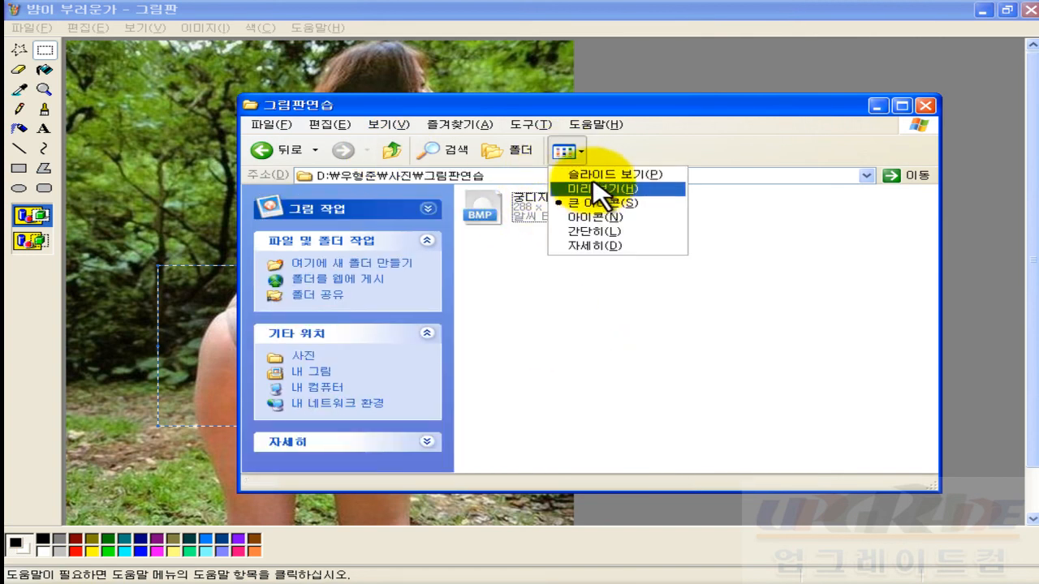
pyautogui.click(599, 189)
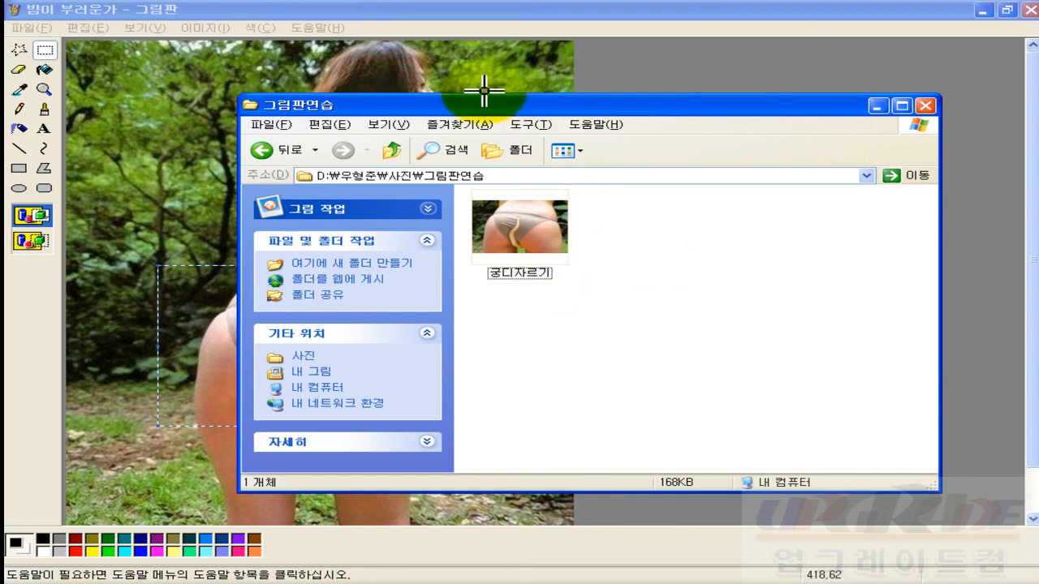
pyautogui.moveTo(457, 109)
pyautogui.mouseDown()
pyautogui.moveTo(673, 124)
pyautogui.moveTo(708, 137)
pyautogui.mouseUp()
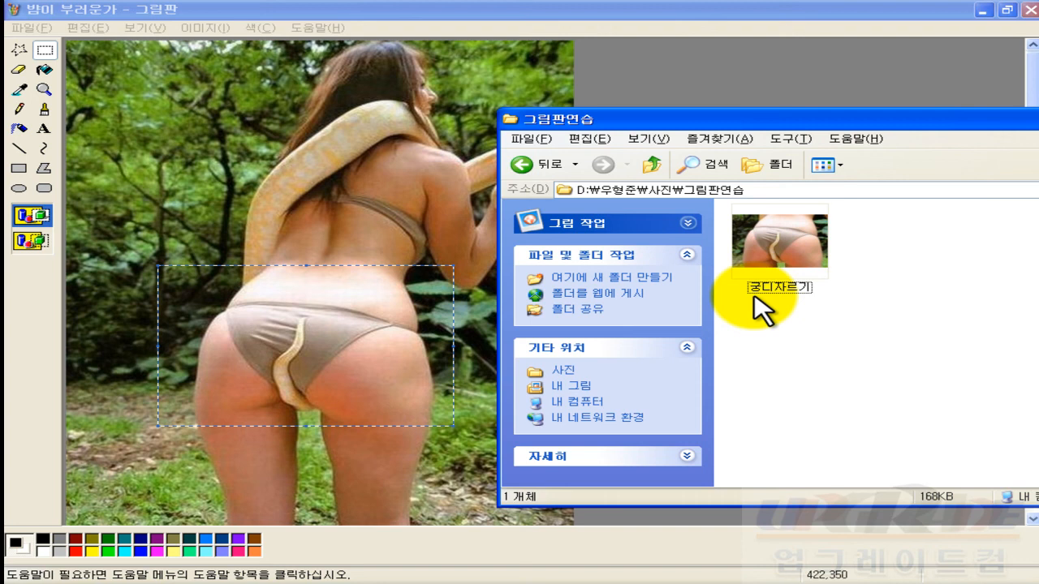
# - Return to Paint, flip the selected hip area horizontally (좌우 대칭), and flip it back the same way
pyautogui.click(619, 10)
pyautogui.rightClick(325, 343)
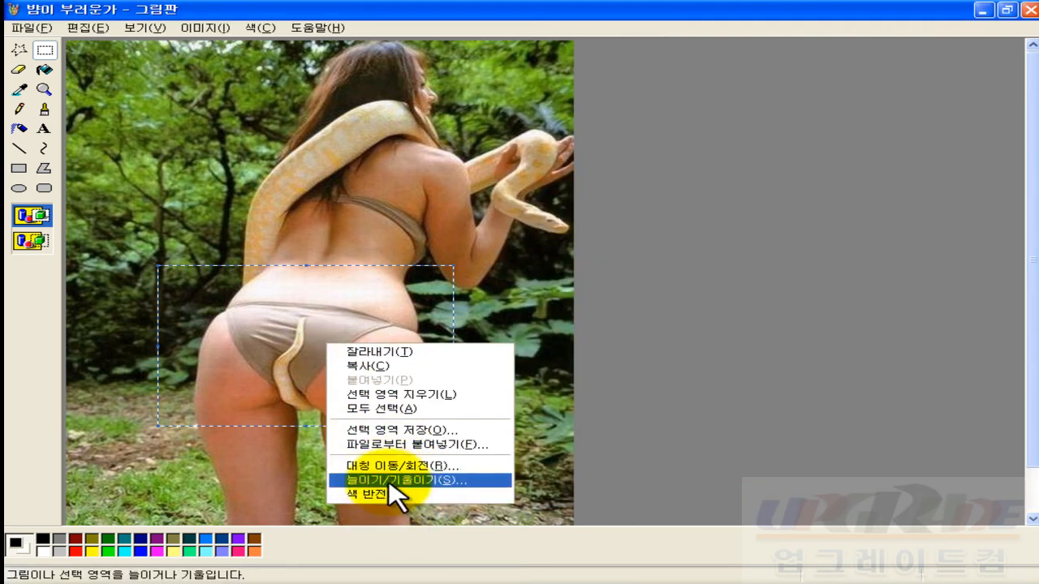
pyautogui.click(409, 466)
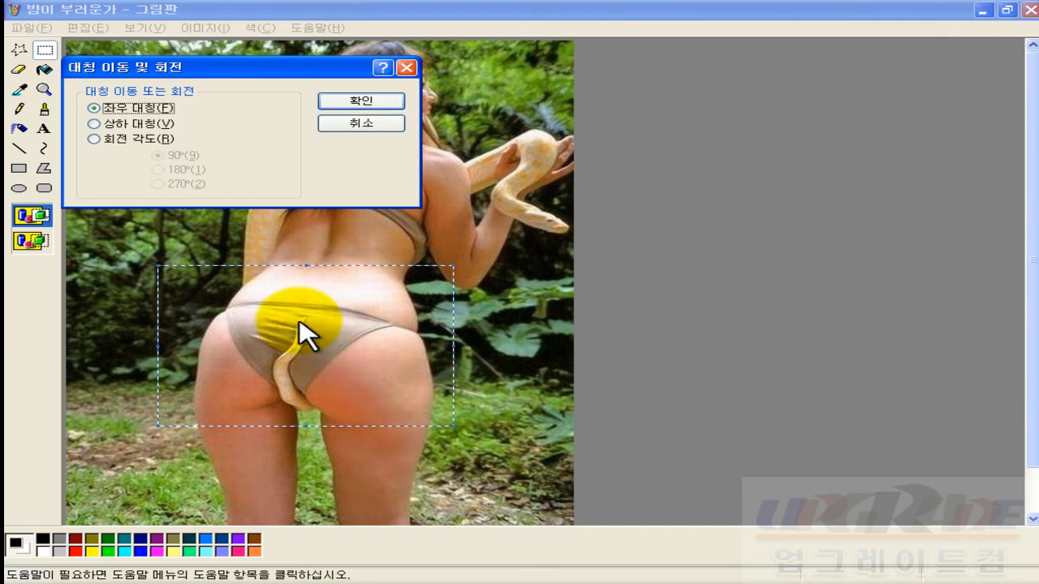
pyautogui.click(341, 101)
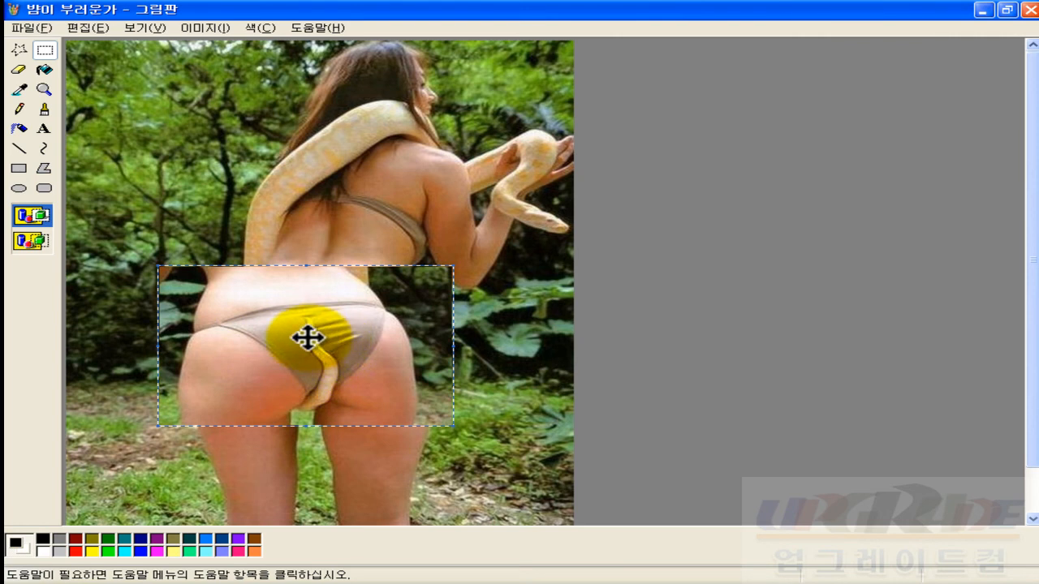
pyautogui.rightClick(319, 332)
pyautogui.click(418, 457)
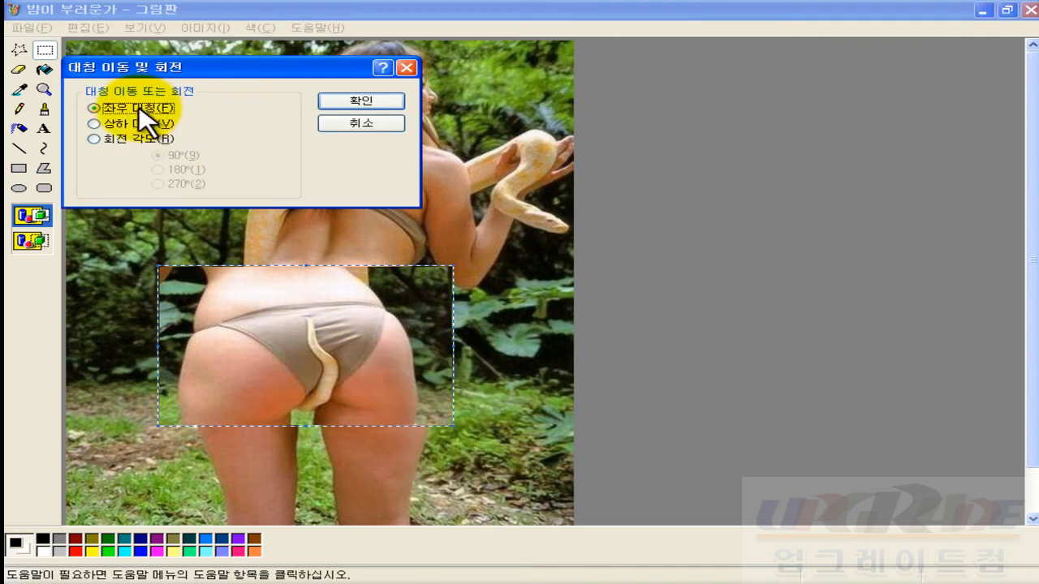
pyautogui.click(337, 102)
# - Flip the selected hip area vertically (상하 대칭), and apply the same flip again to restore it
pyautogui.rightClick(316, 355)
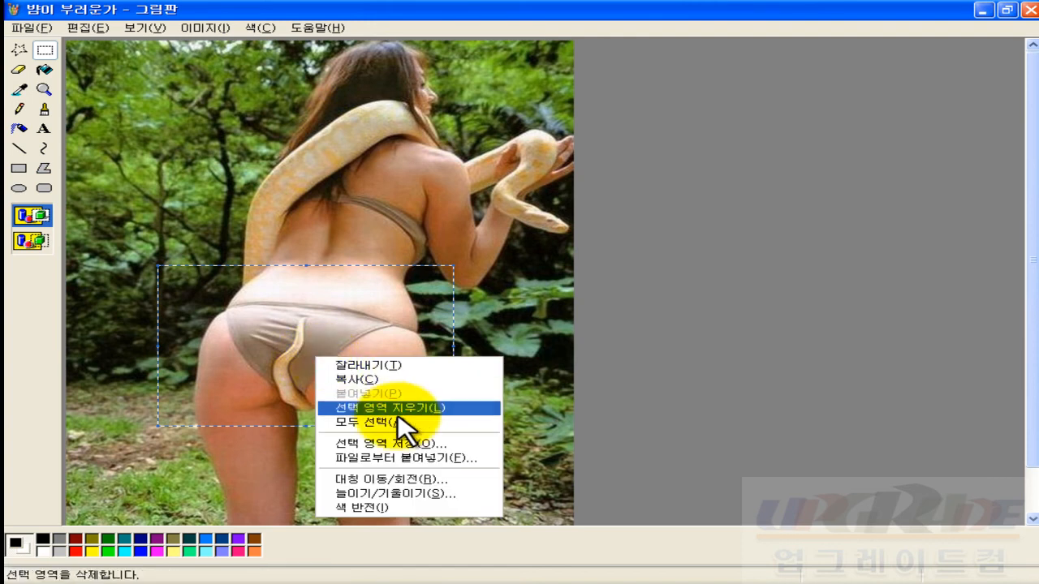
pyautogui.click(394, 479)
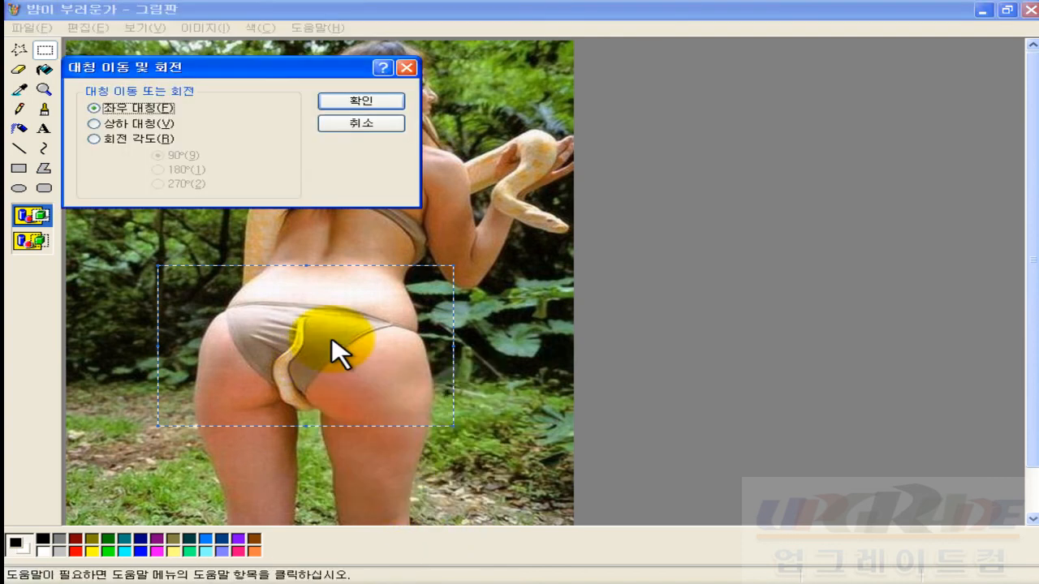
pyautogui.click(146, 124)
pyautogui.click(323, 98)
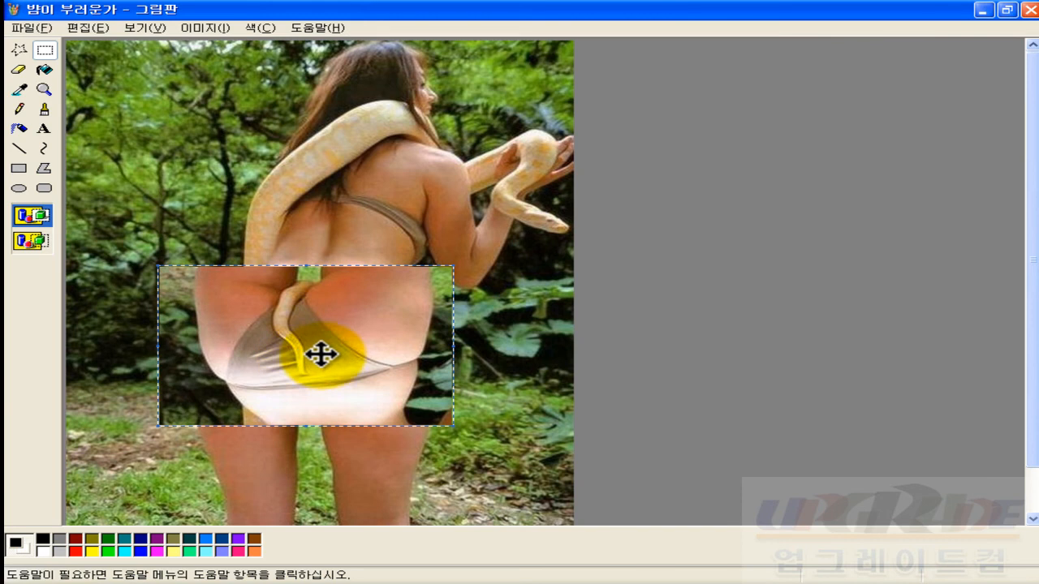
pyautogui.rightClick(309, 332)
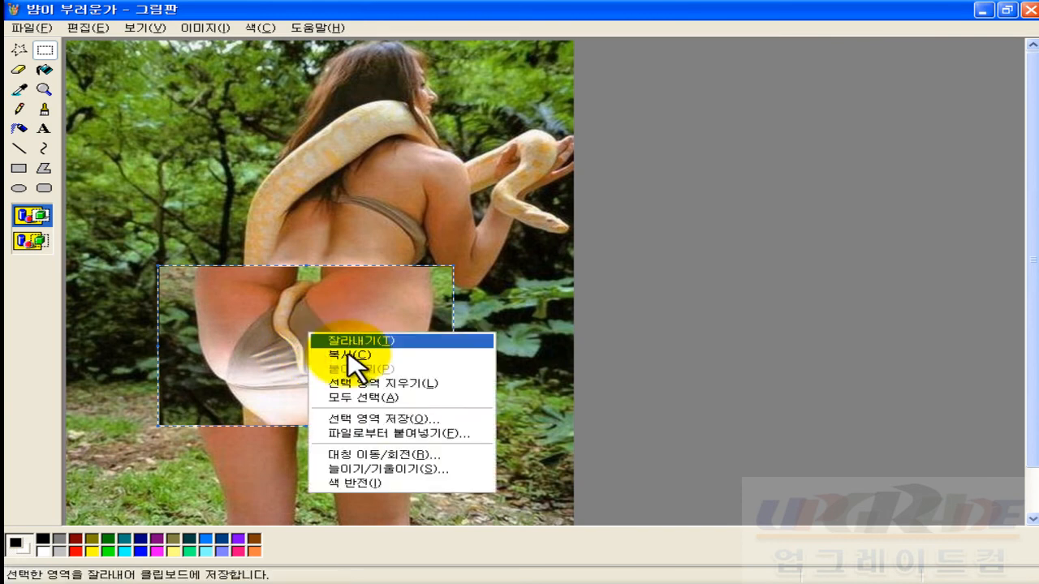
pyautogui.click(392, 461)
pyautogui.click(146, 126)
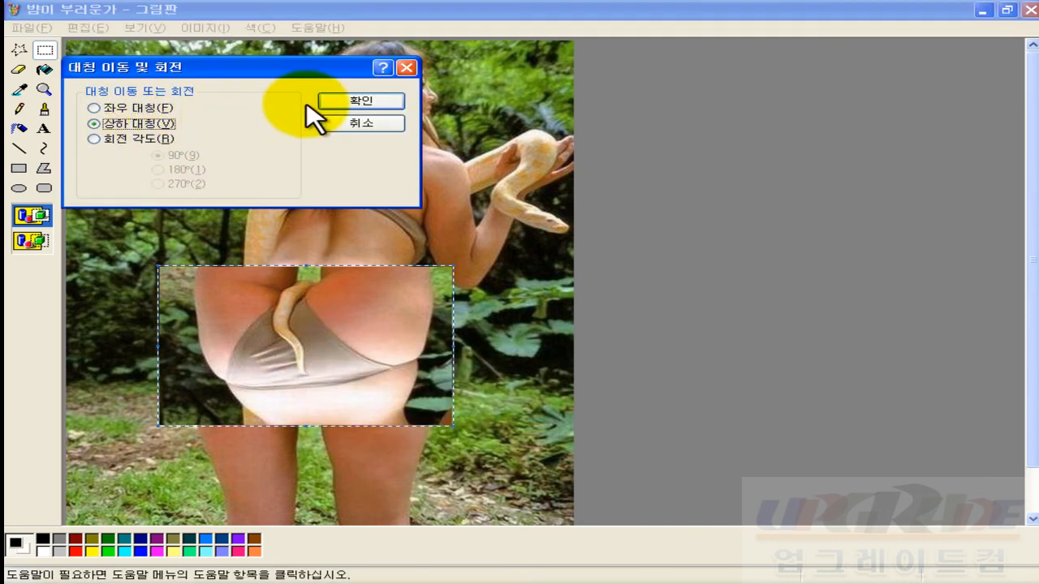
pyautogui.click(341, 102)
# - Rotate the selected hip area by 90° (회전 각도), and undo the rotation
pyautogui.rightClick(311, 359)
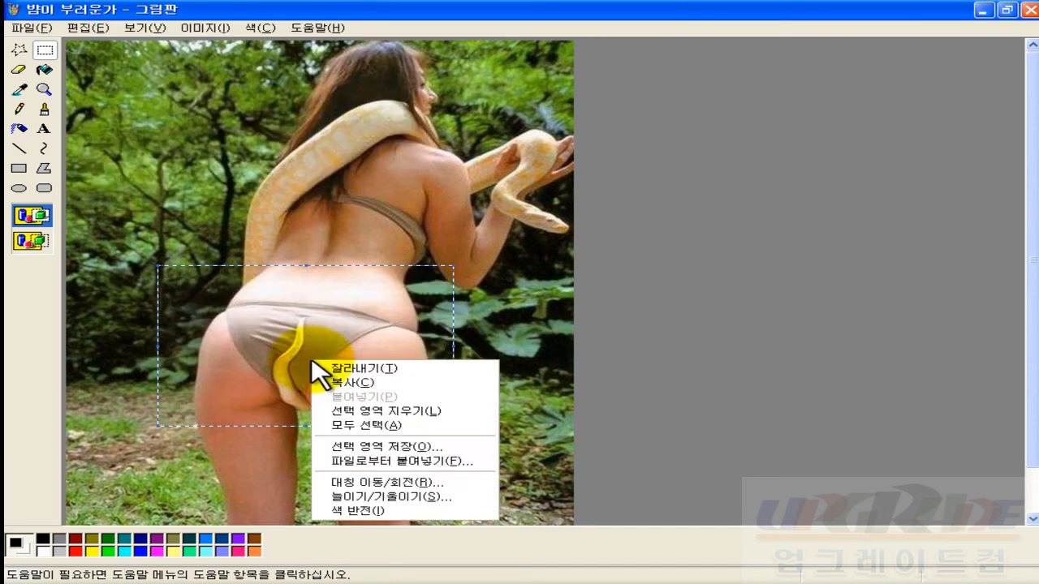
pyautogui.click(414, 484)
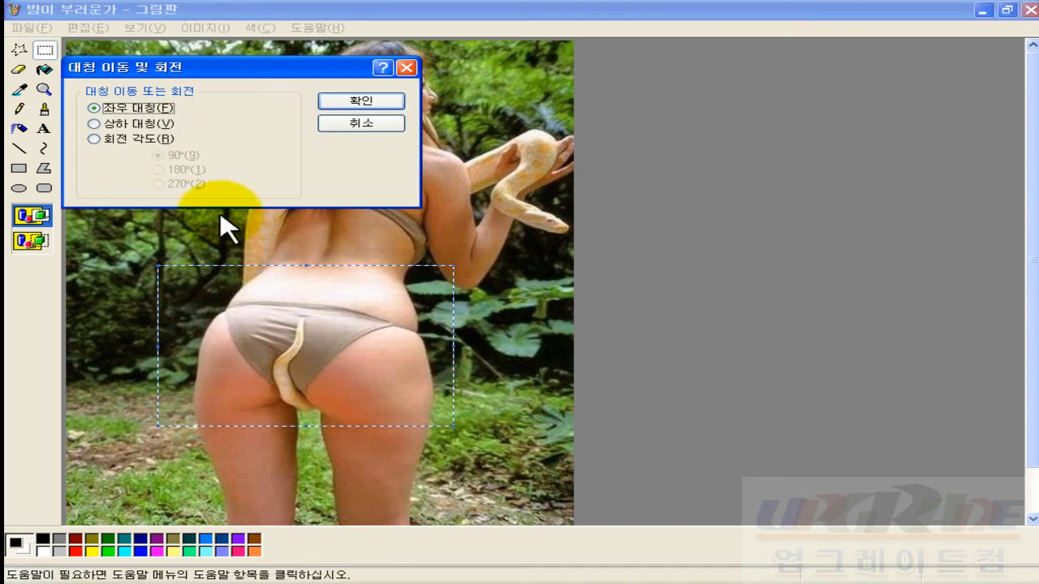
pyautogui.click(130, 139)
pyautogui.click(361, 101)
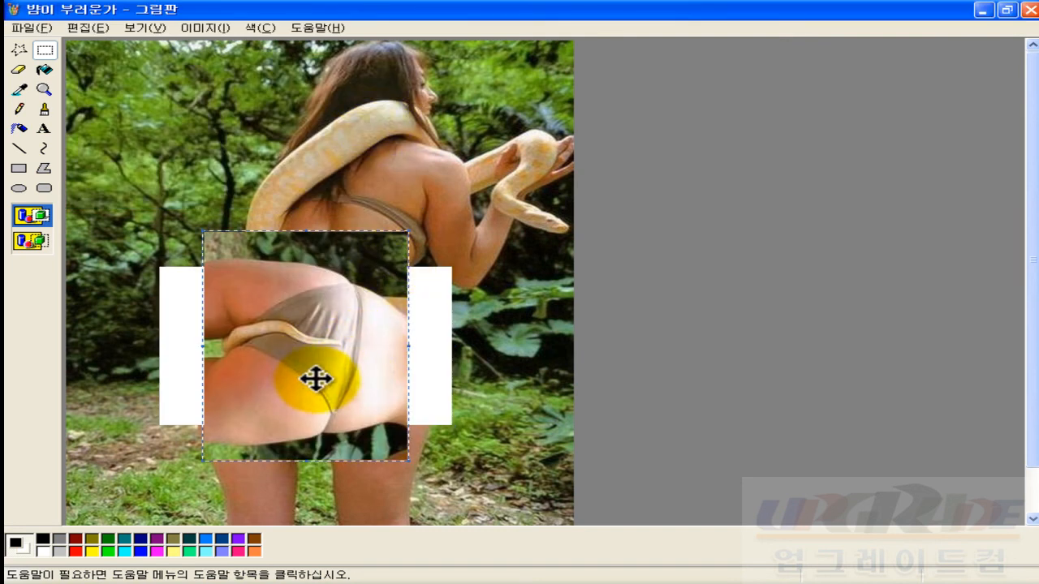
pyautogui.hotkey('ctrl', 'z')
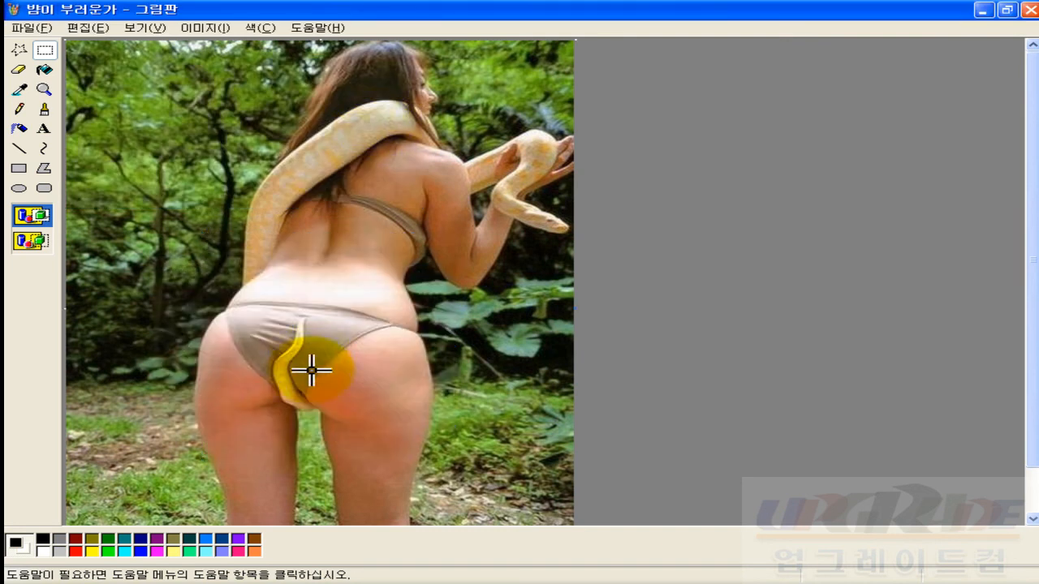
# - Select the hip area of the photo, stretch it horizontally to 140% (늘이기), and undo the stretch
pyautogui.moveTo(189, 295); pyautogui.dragTo(465, 443)
pyautogui.rightClick(357, 386)
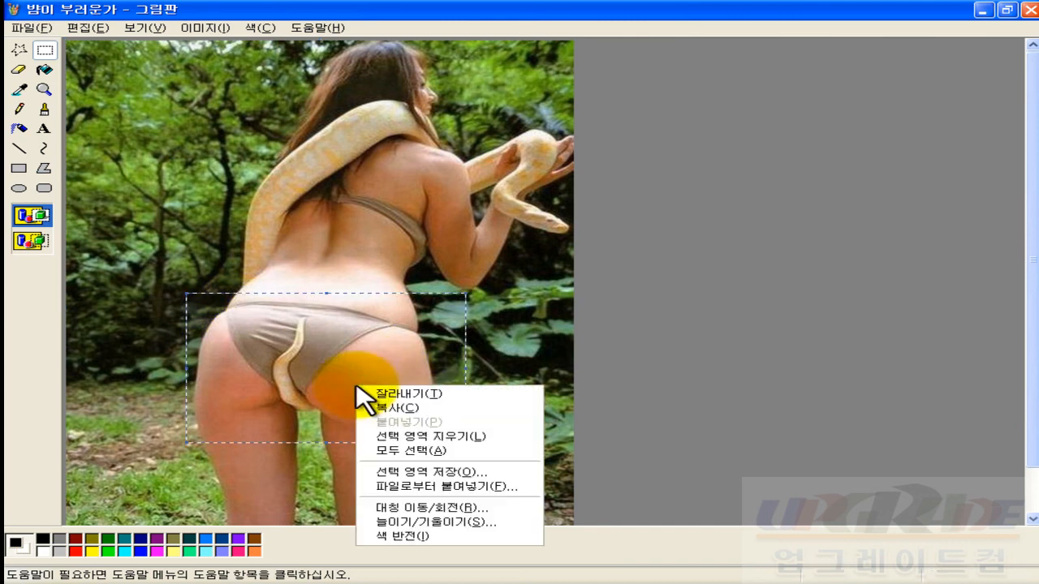
pyautogui.click(438, 523)
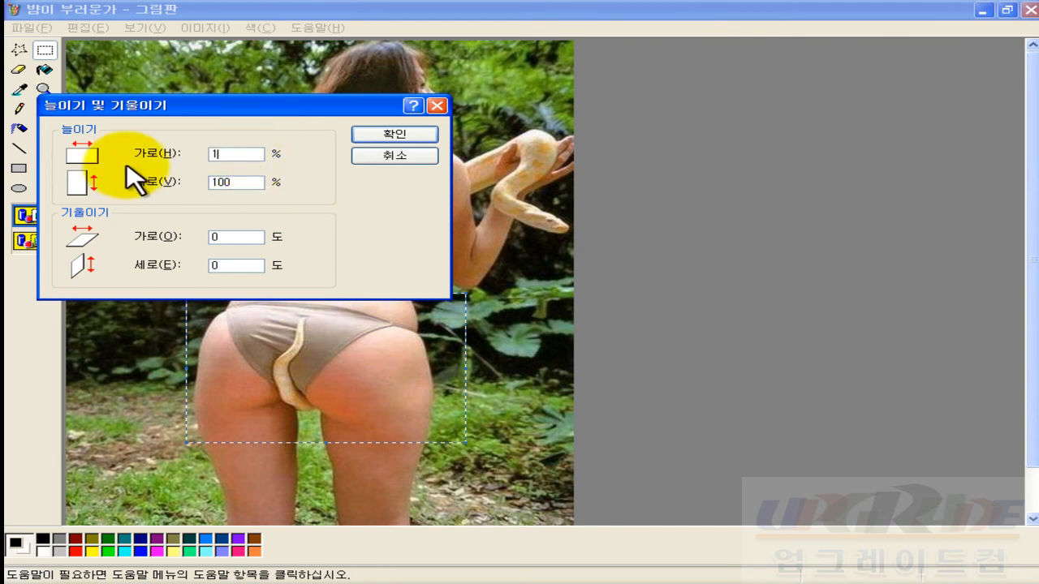
pyautogui.write('0')
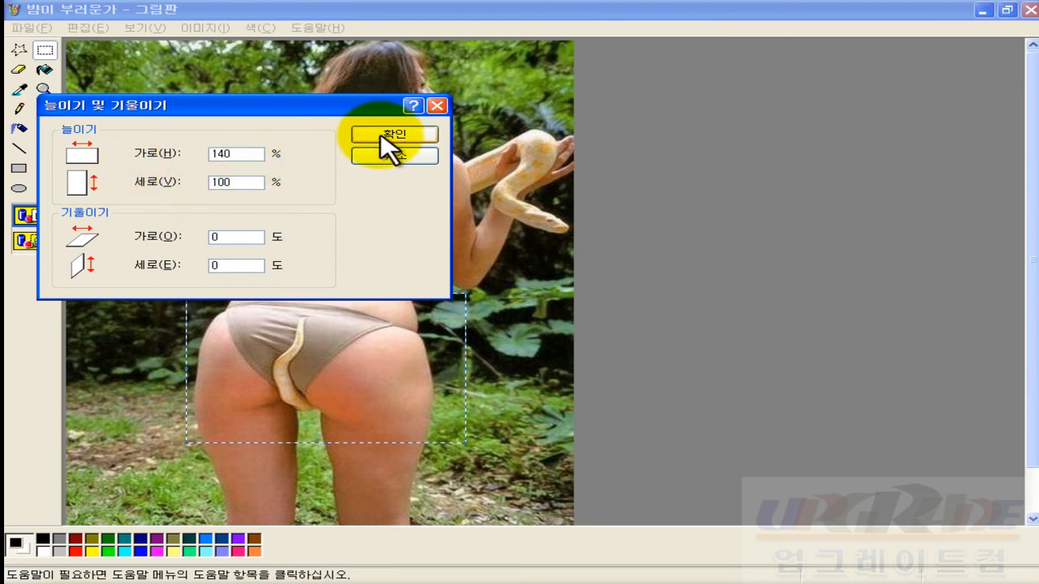
pyautogui.click(365, 138)
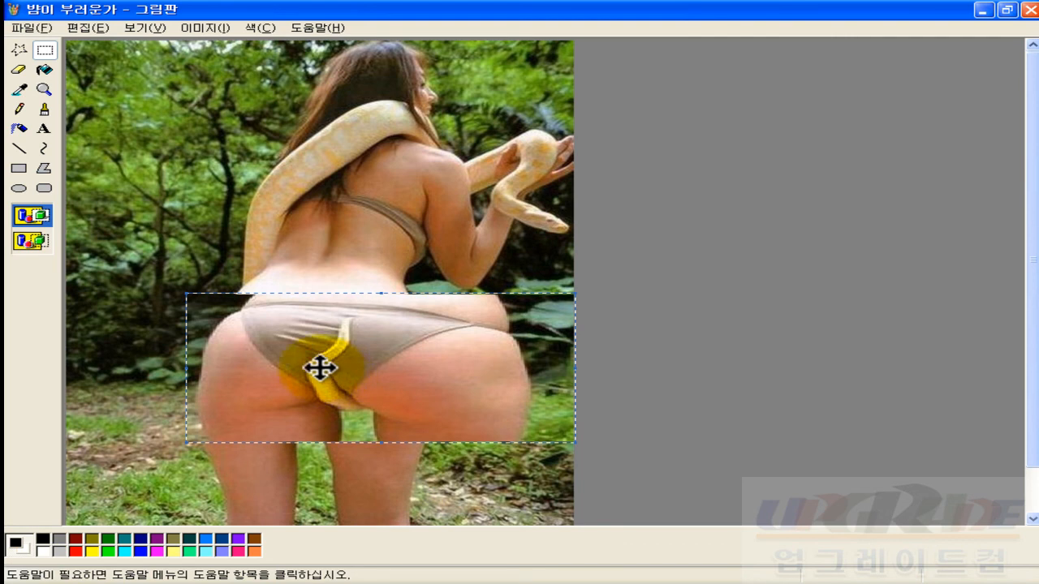
pyautogui.hotkey('ctrl', 'z')
# - Select the hip area again, invert its colors (색 반전), and undo the inversion
pyautogui.moveTo(168, 286); pyautogui.dragTo(480, 444)
pyautogui.rightClick(386, 401)
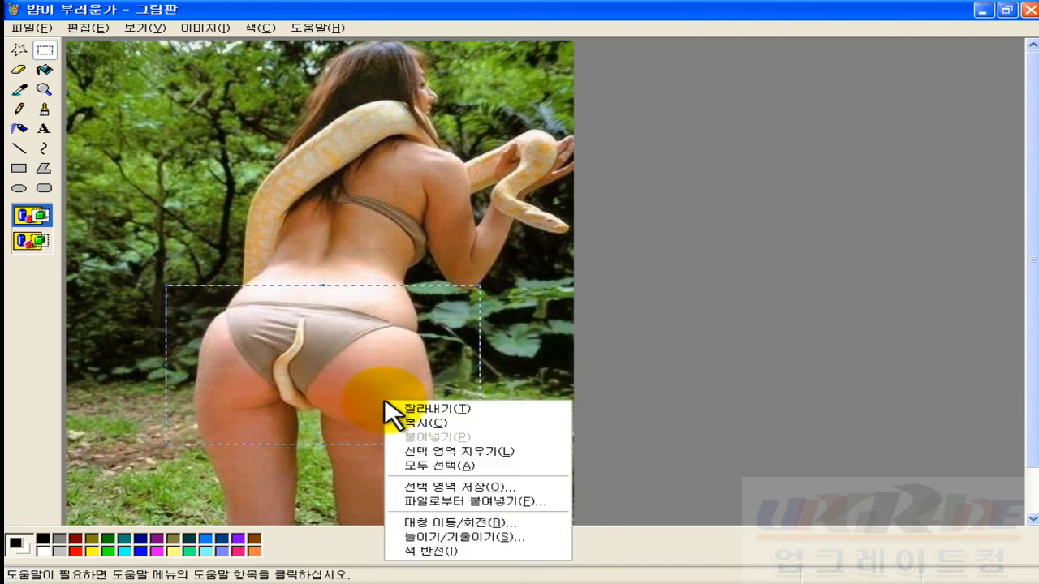
pyautogui.click(503, 551)
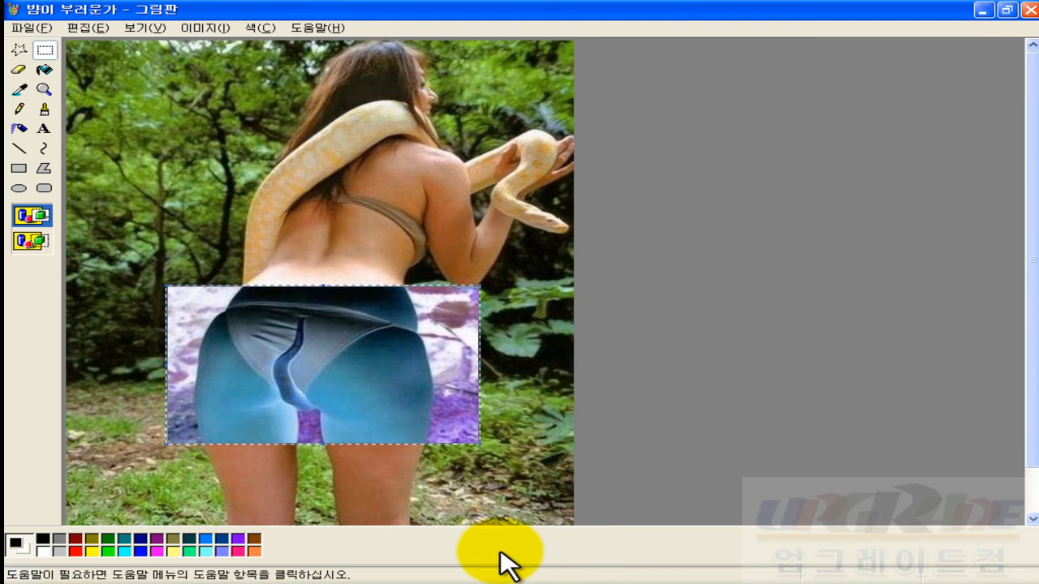
pyautogui.hotkey('ctrl', 'z')
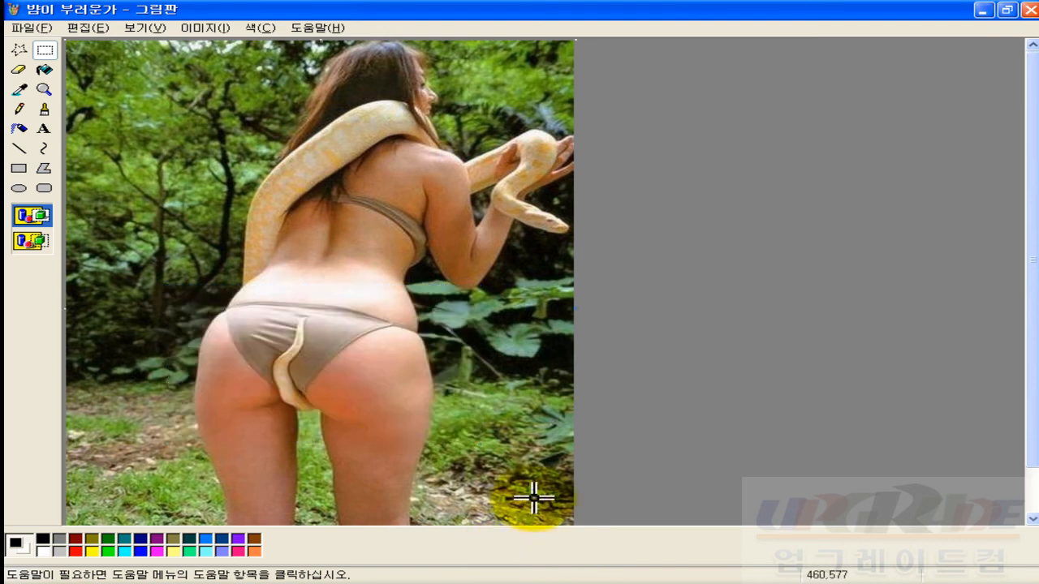
# - Select the hip area, review the commands offered for the selection, and select the area once more
pyautogui.moveTo(164, 288); pyautogui.dragTo(494, 432)
pyautogui.rightClick(317, 379)
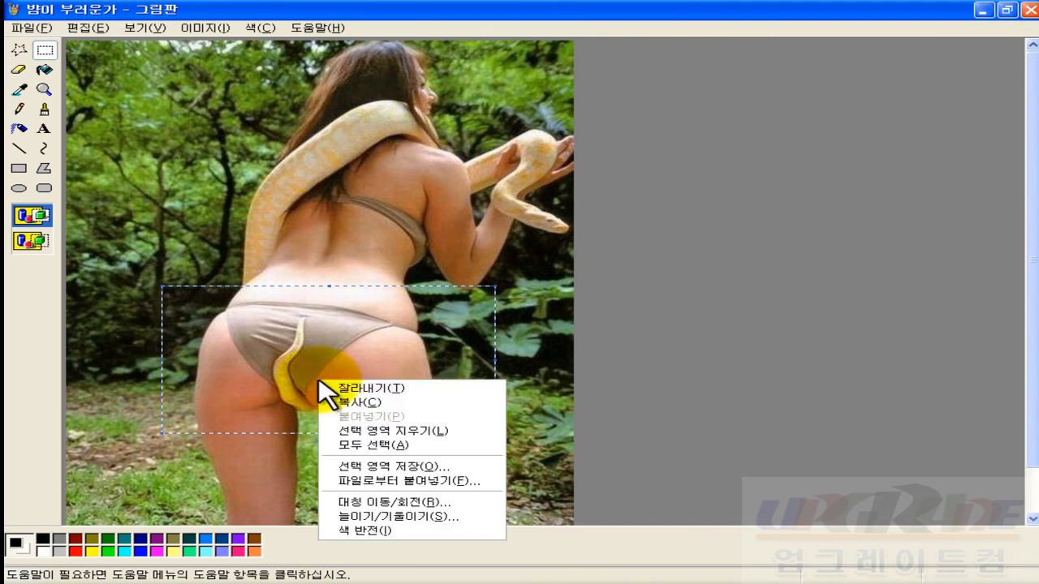
pyautogui.click(550, 415)
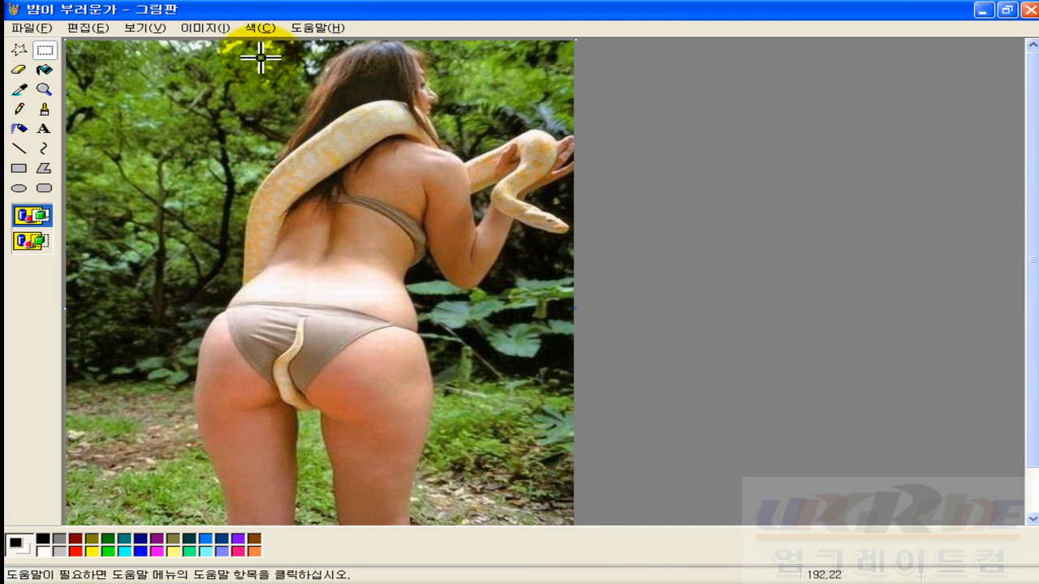
pyautogui.moveTo(159, 281); pyautogui.dragTo(434, 454)
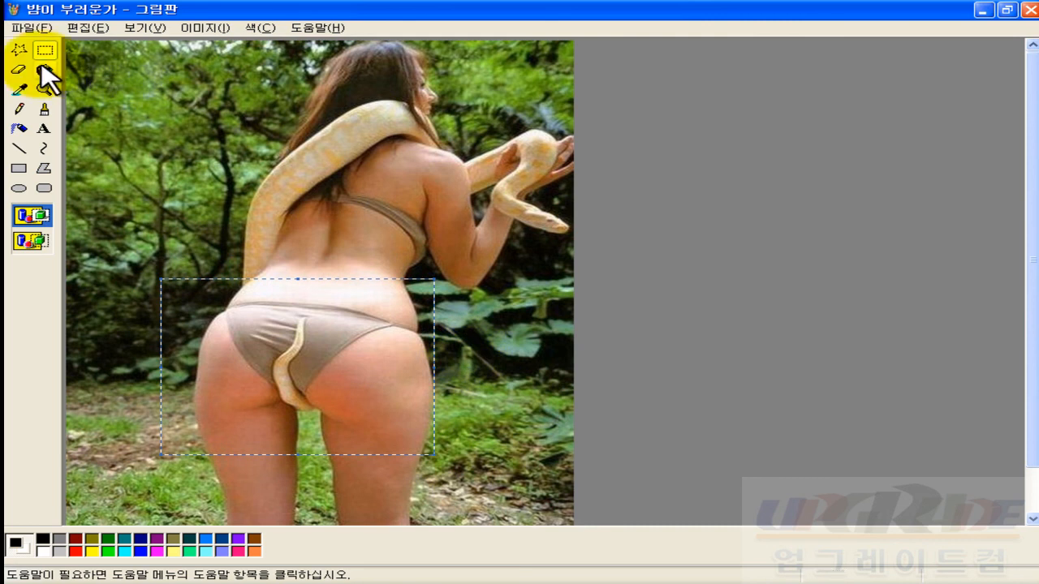
# - Trace the woman's head and hair with free-form selection, move the cutout down over her arm, and move it back into place
pyautogui.click(20, 50)
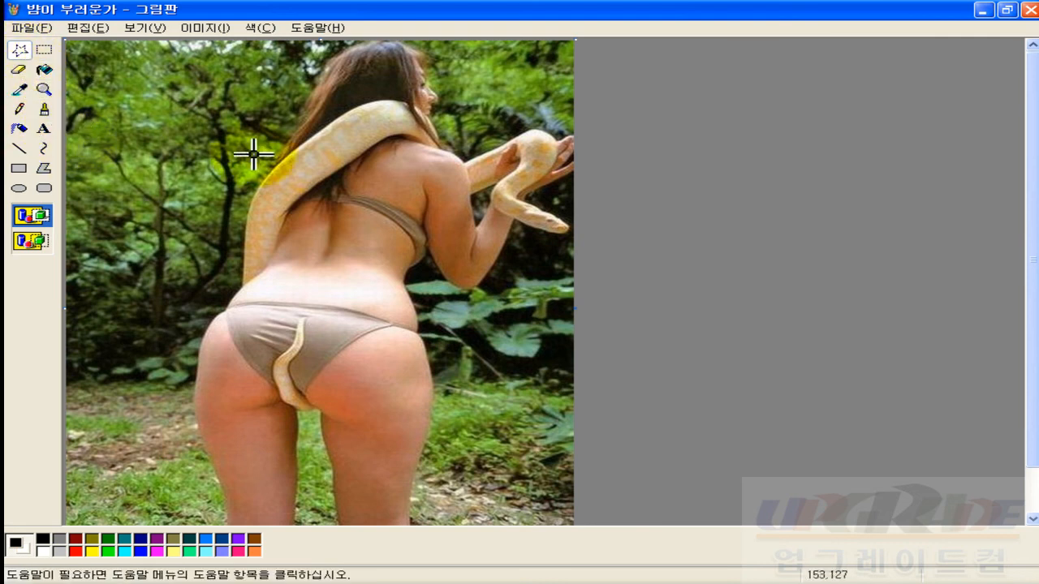
pyautogui.moveTo(422, 133); pyautogui.dragTo(445, 142)
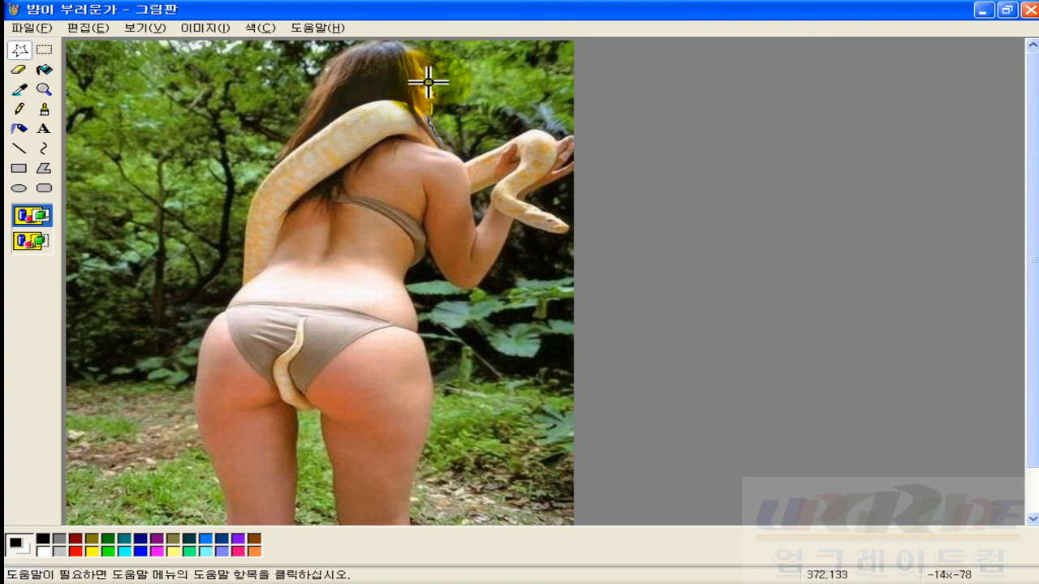
pyautogui.moveTo(426, 74); pyautogui.dragTo(332, 56)
pyautogui.moveTo(313, 92); pyautogui.dragTo(275, 162)
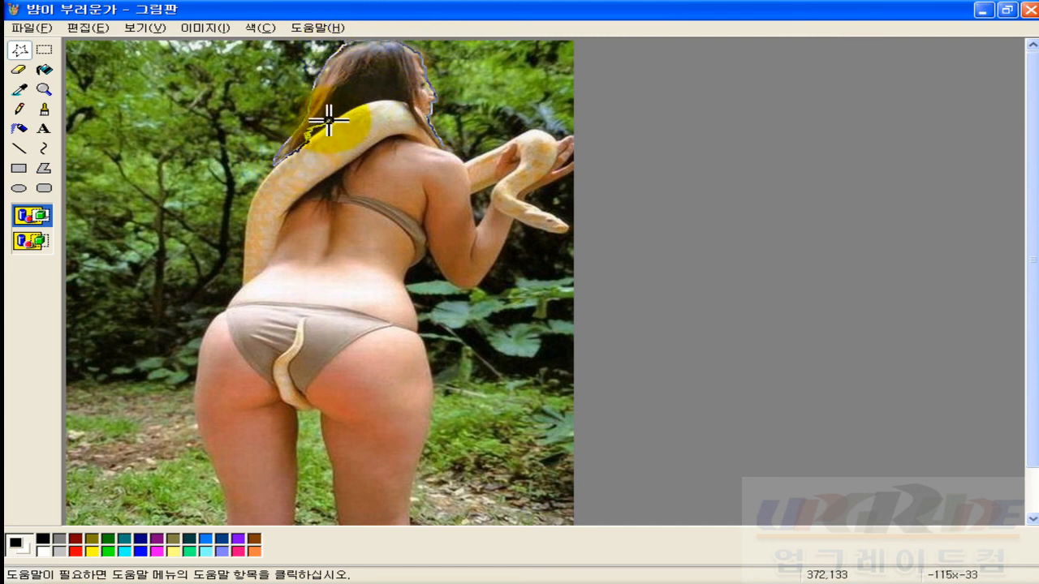
pyautogui.moveTo(329, 122); pyautogui.dragTo(360, 107)
pyautogui.moveTo(423, 119); pyautogui.dragTo(448, 297)
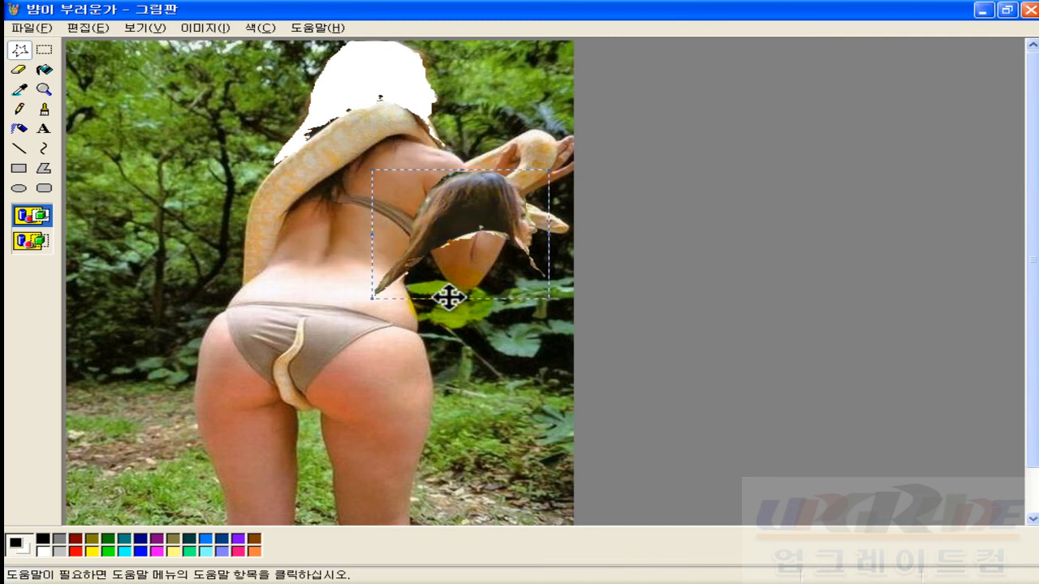
pyautogui.click(19, 51)
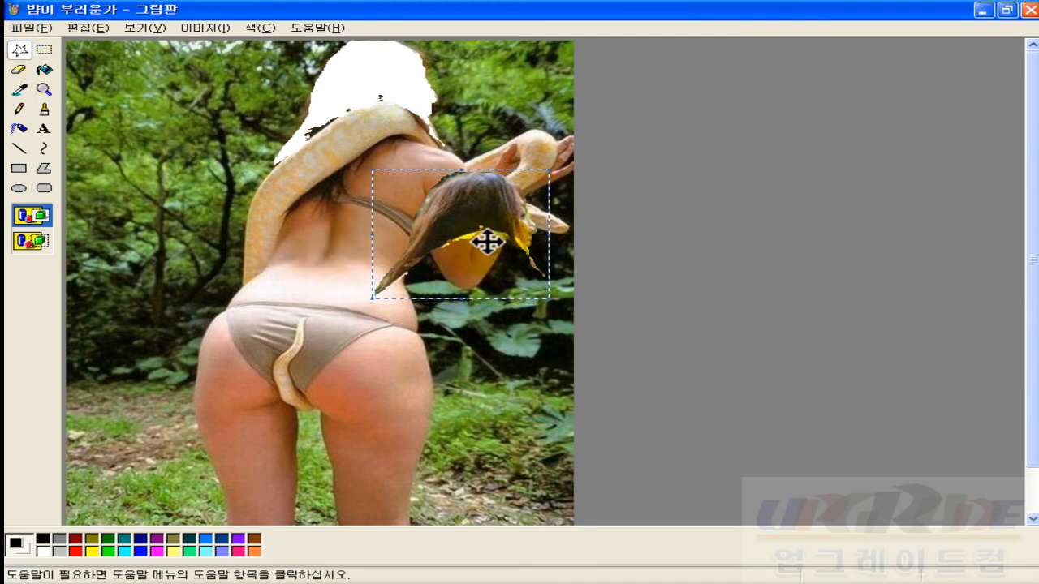
pyautogui.moveTo(467, 221); pyautogui.dragTo(368, 90)
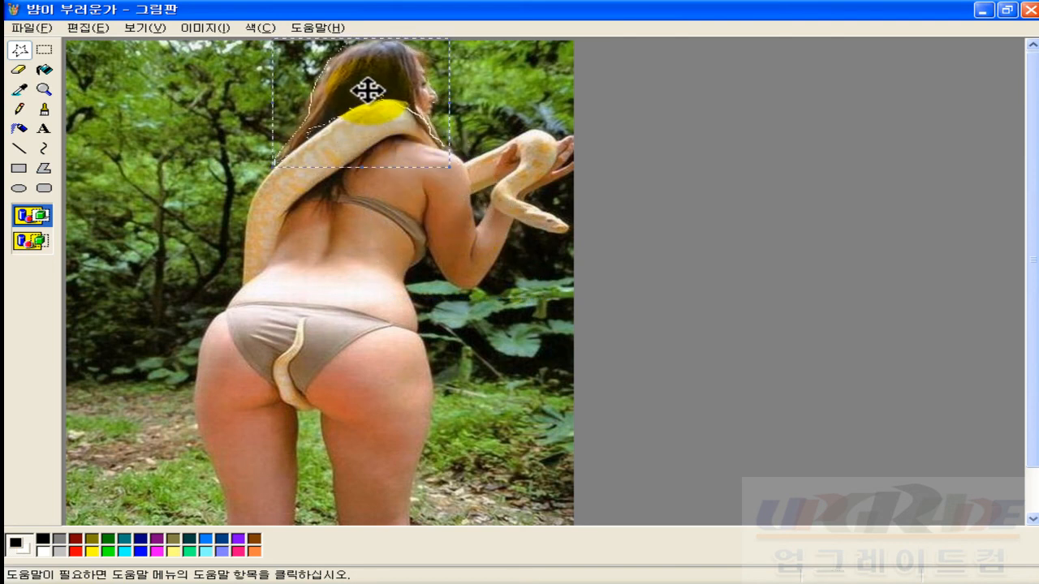
# - Copy the selected head, paste it, and place the copy over the trees beside the woman
pyautogui.rightClick(367, 90)
pyautogui.click(406, 117)
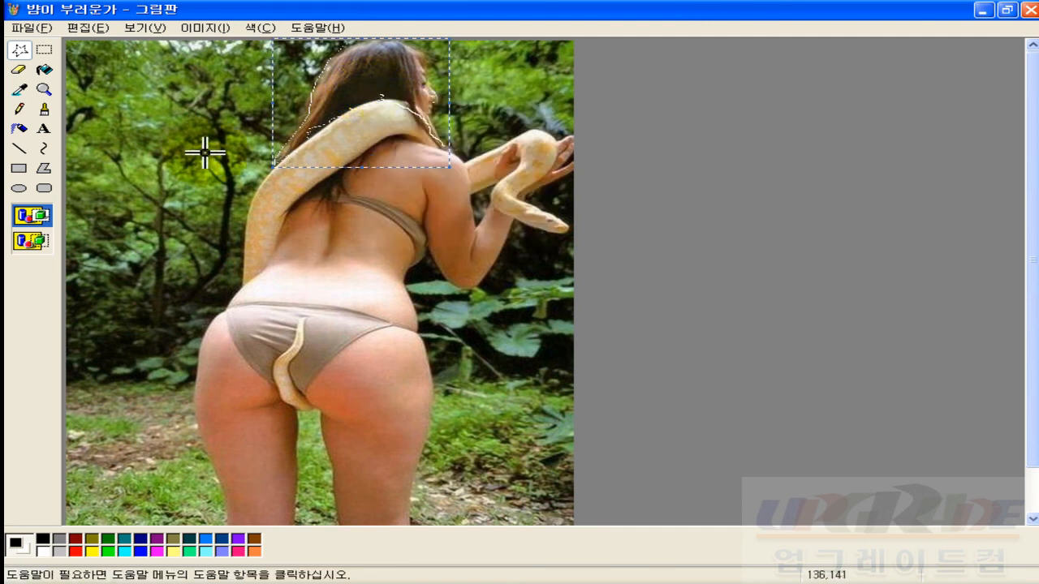
pyautogui.rightClick(204, 153)
pyautogui.click(296, 191)
pyautogui.moveTo(162, 97); pyautogui.dragTo(234, 162)
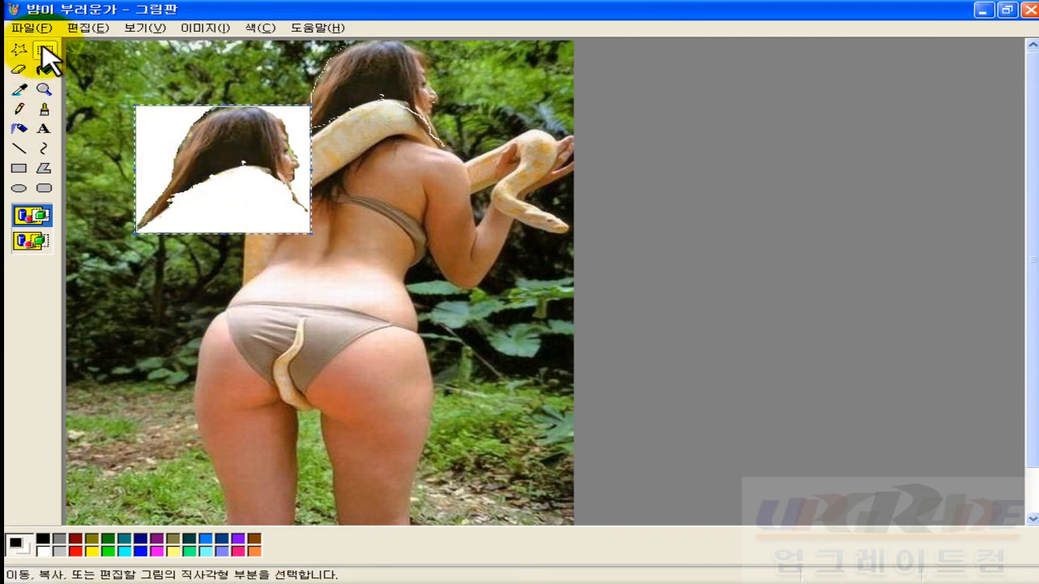
# - Make the pasted head's white background transparent, and move the copy into the photo's upper-left corner
pyautogui.click(33, 240)
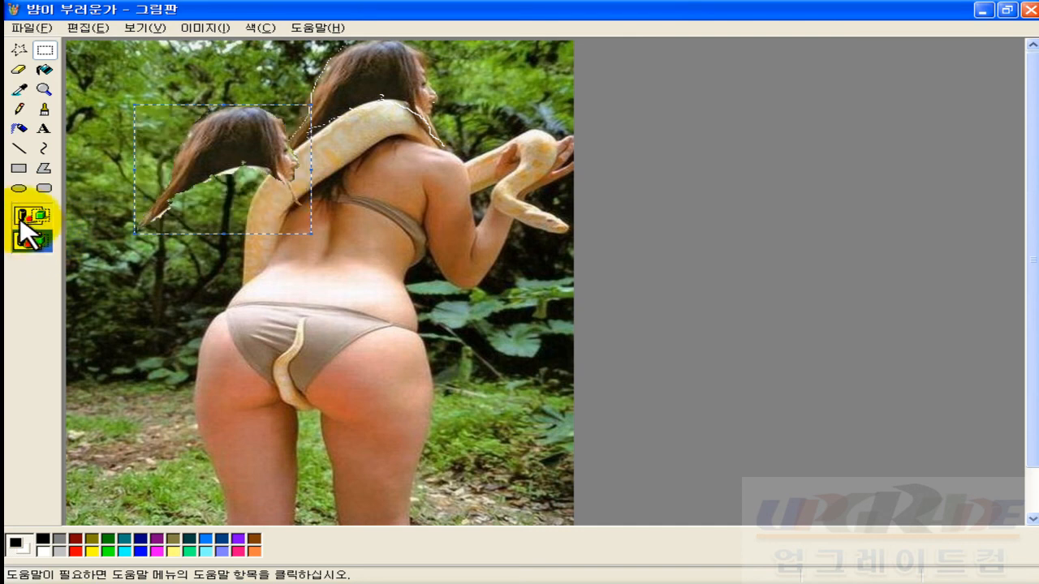
pyautogui.click(26, 215)
pyautogui.click(27, 240)
pyautogui.moveTo(223, 180); pyautogui.dragTo(174, 99)
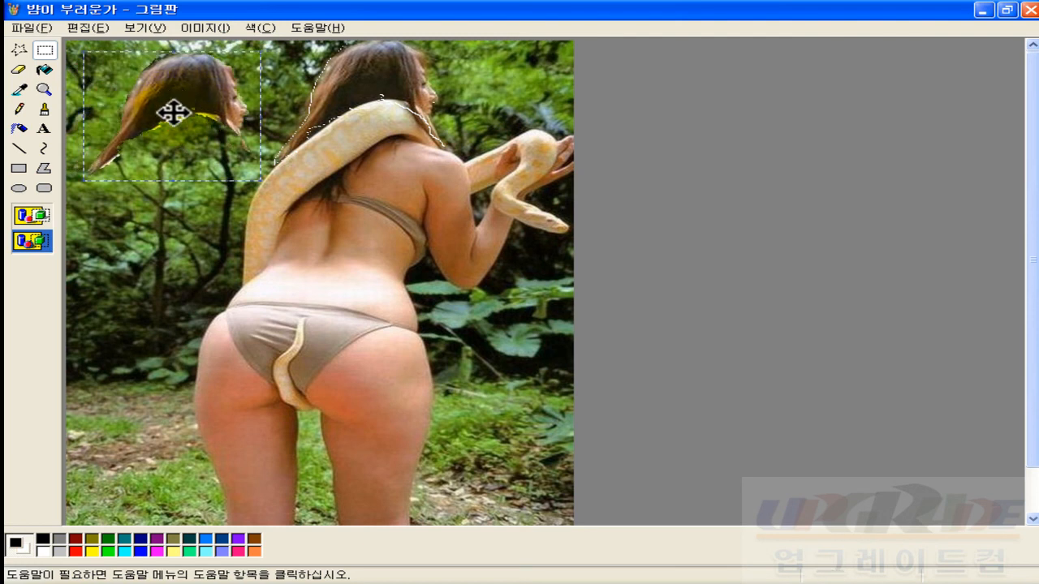
# - Switch the pasted head between opaque and transparent background several times, ending with transparent, and undo the last change
pyautogui.click(41, 217)
pyautogui.click(33, 240)
pyautogui.click(31, 216)
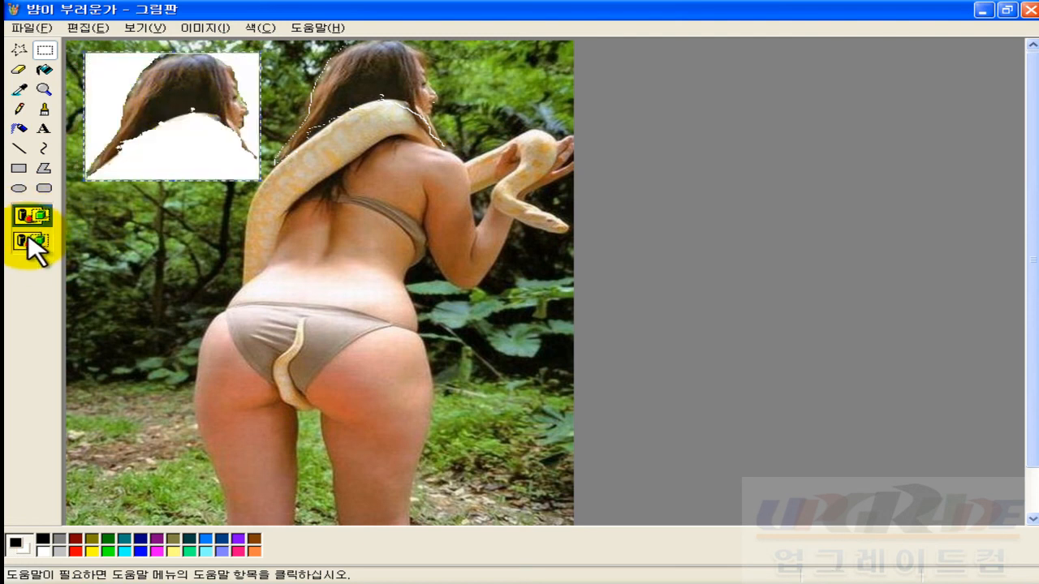
pyautogui.click(32, 241)
pyautogui.click(29, 218)
pyautogui.click(31, 240)
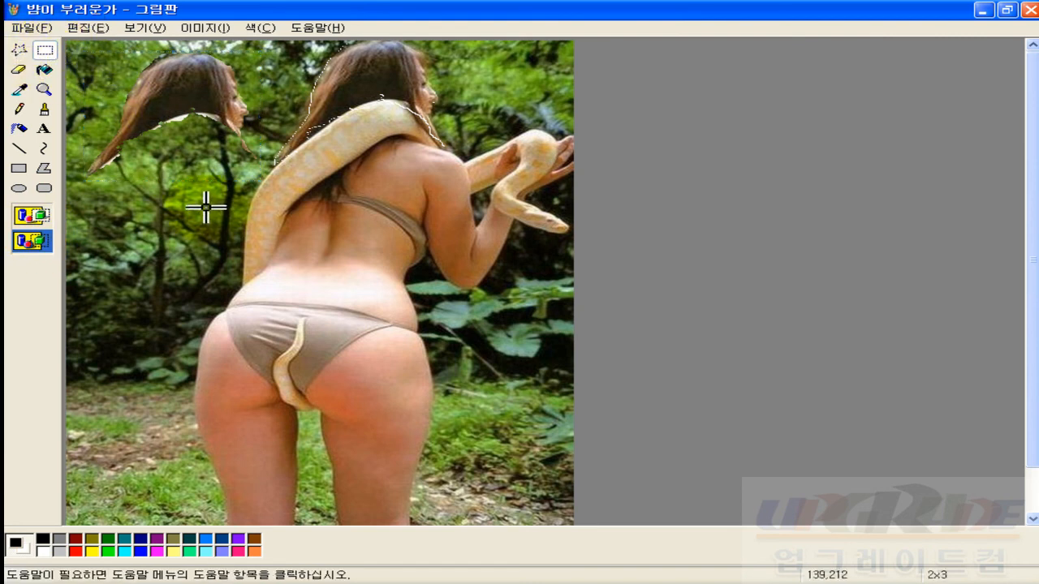
pyautogui.hotkey('ctrl', 'z')
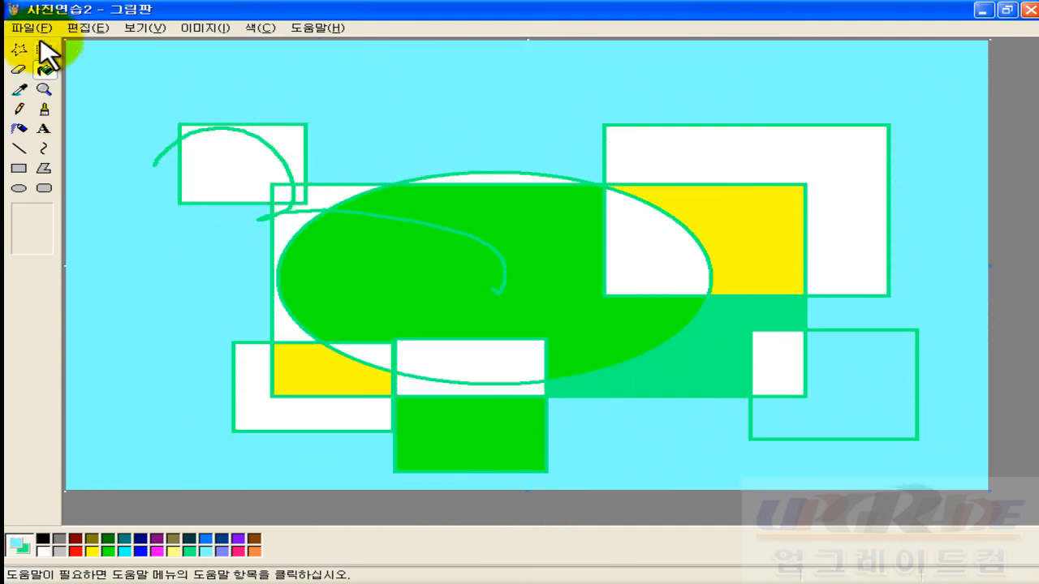
# - Browse for a picture to open in 정보화기초수업용 > 사진 on drive D:, and show the files as thumbnails
pyautogui.click(31, 29)
pyautogui.click(72, 60)
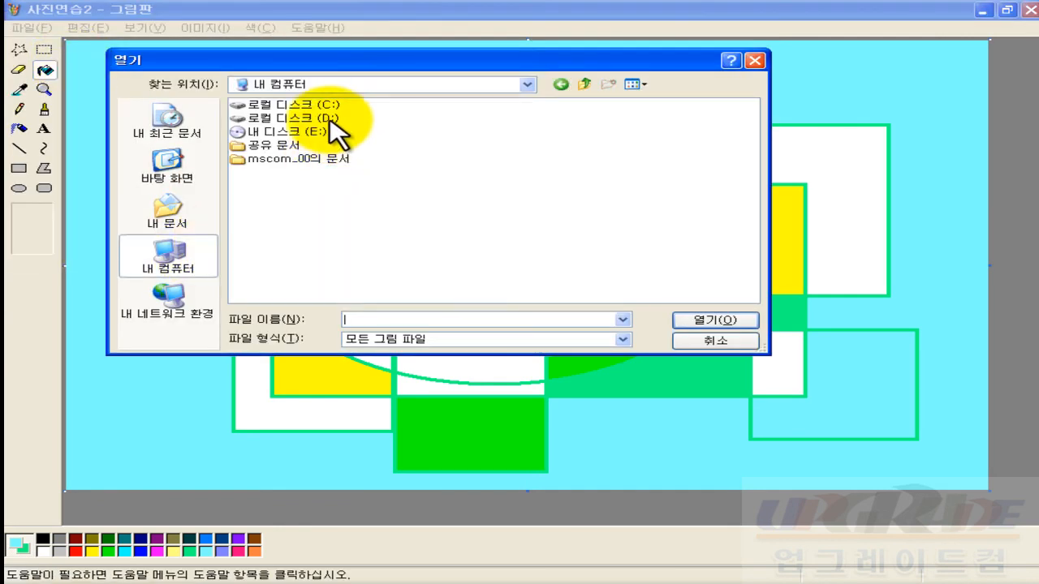
pyautogui.doubleClick(333, 120)
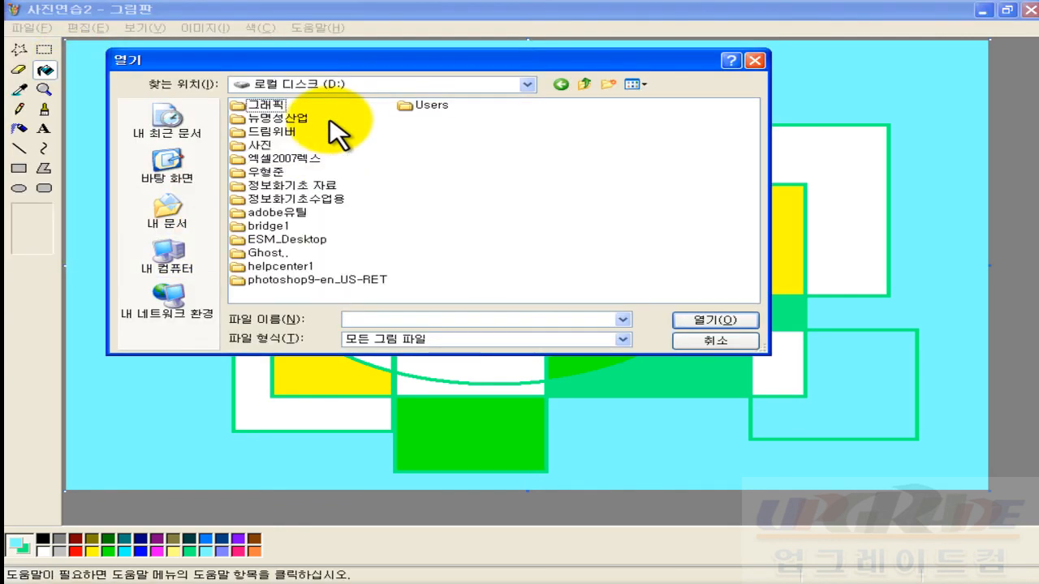
pyautogui.doubleClick(280, 198)
pyautogui.doubleClick(260, 147)
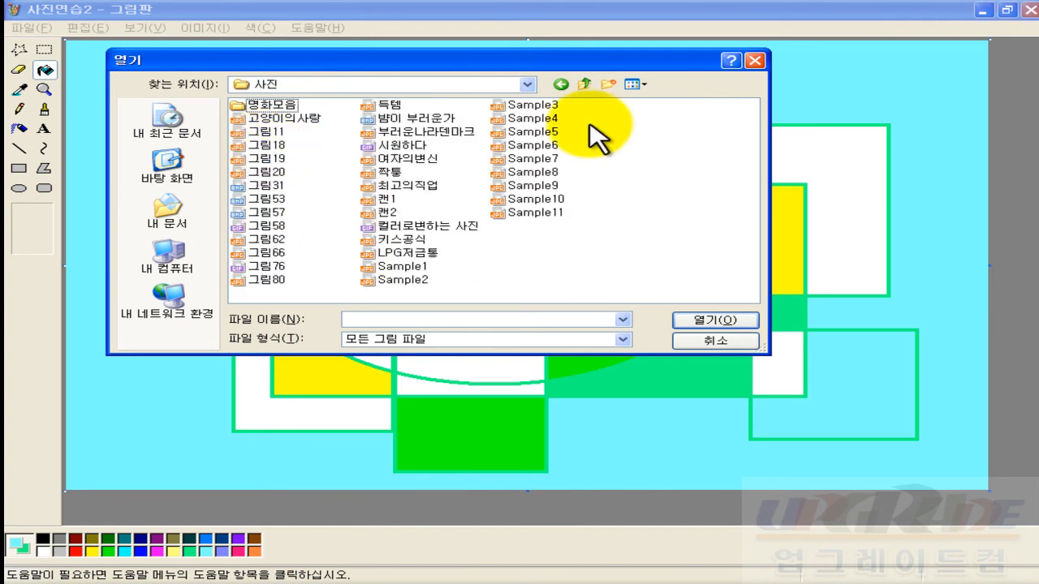
pyautogui.click(635, 83)
pyautogui.click(642, 101)
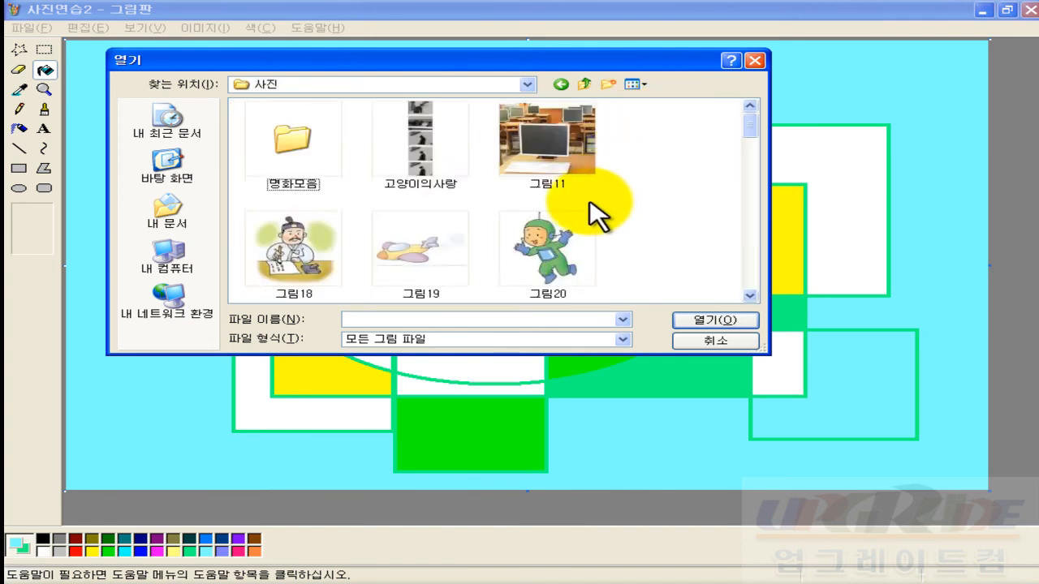
# - Open the picture Sample8 from the 사진 folder
pyautogui.scroll(-4, 599, 211)
pyautogui.scroll(-10, 592, 203)
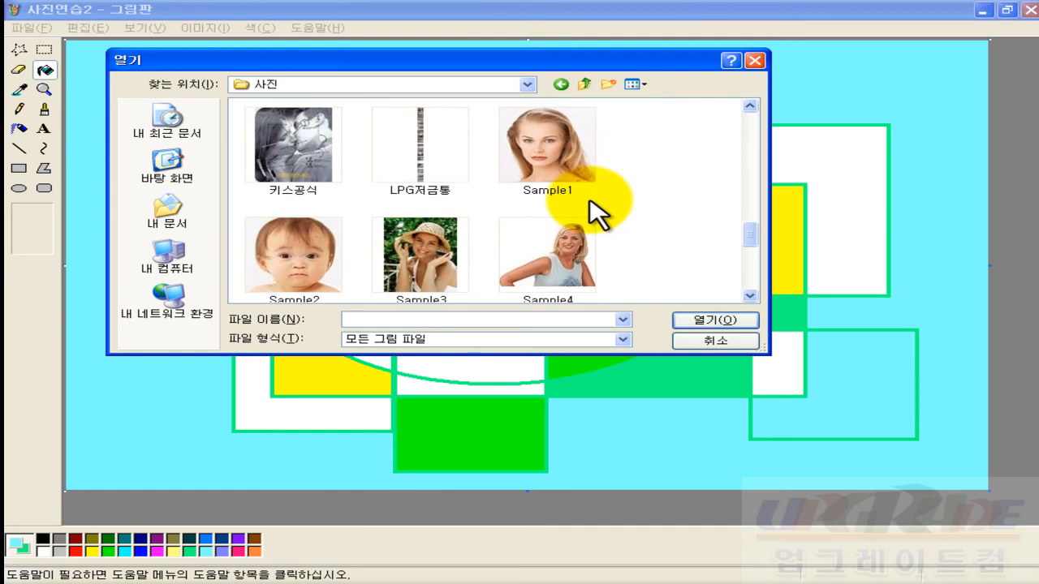
pyautogui.click(332, 167)
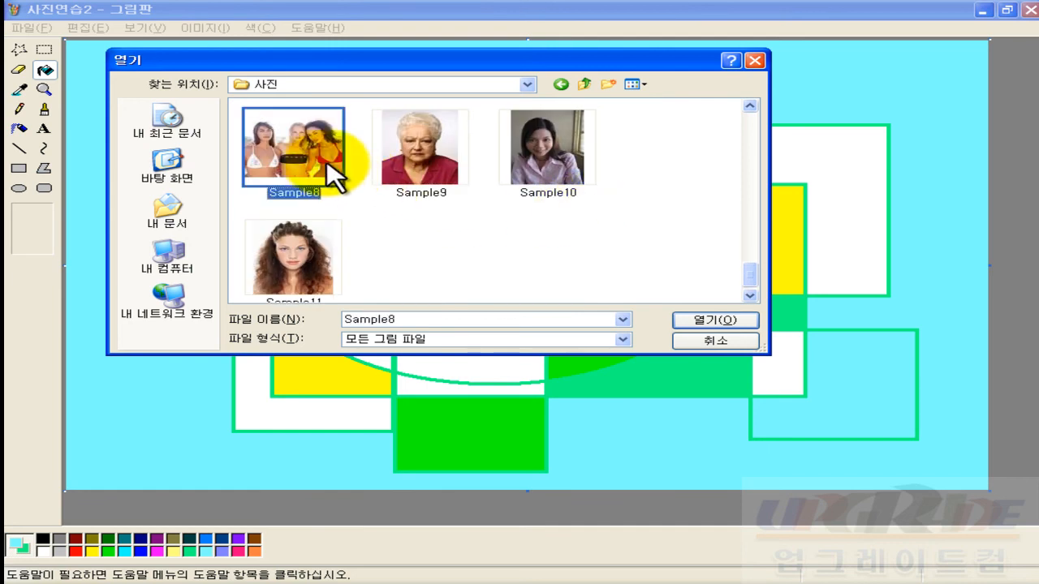
pyautogui.click(736, 322)
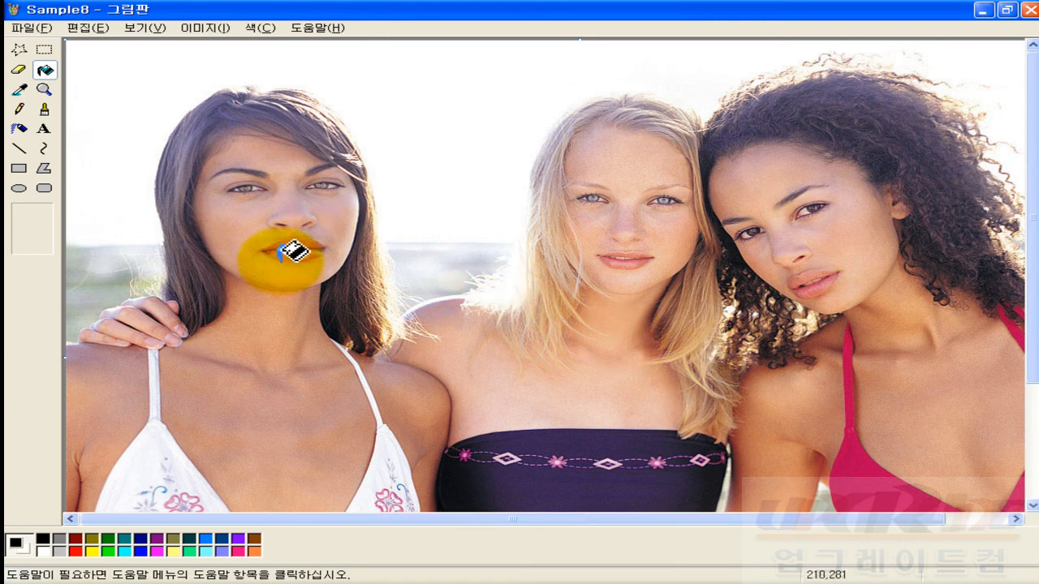
# - Select a rectangular area around the two women beside the dark-haired one, and review the selection's commands, including 선택 영역 저장
pyautogui.click(46, 50)
pyautogui.moveTo(432, 42); pyautogui.dragTo(1014, 417)
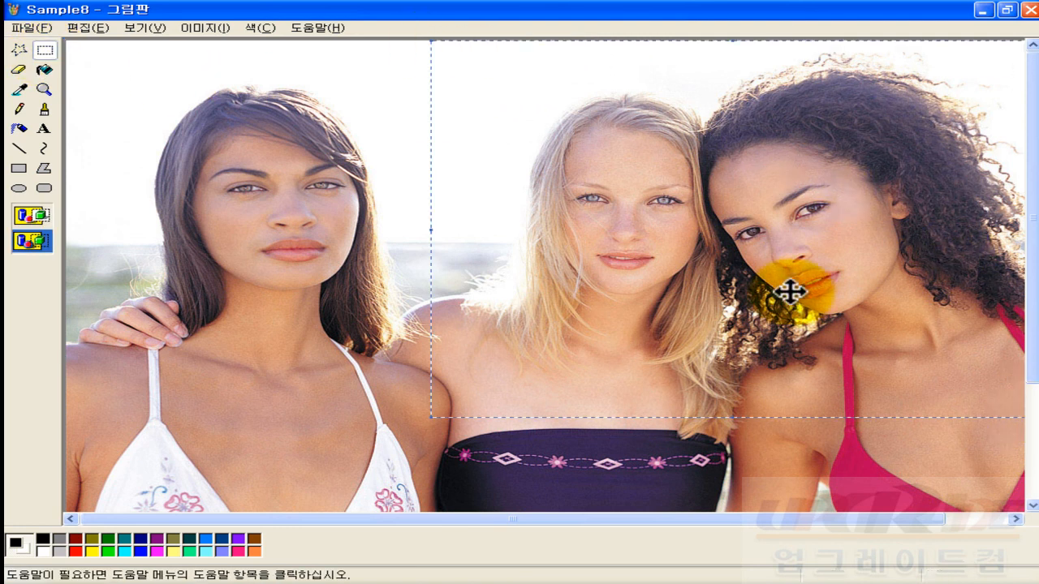
pyautogui.rightClick(699, 236)
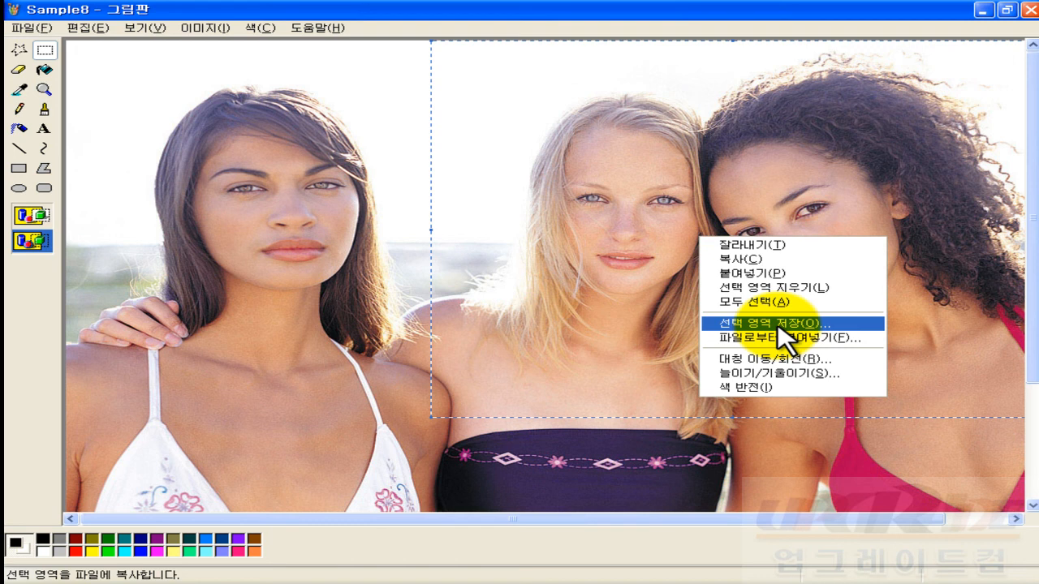
pyautogui.click(369, 29)
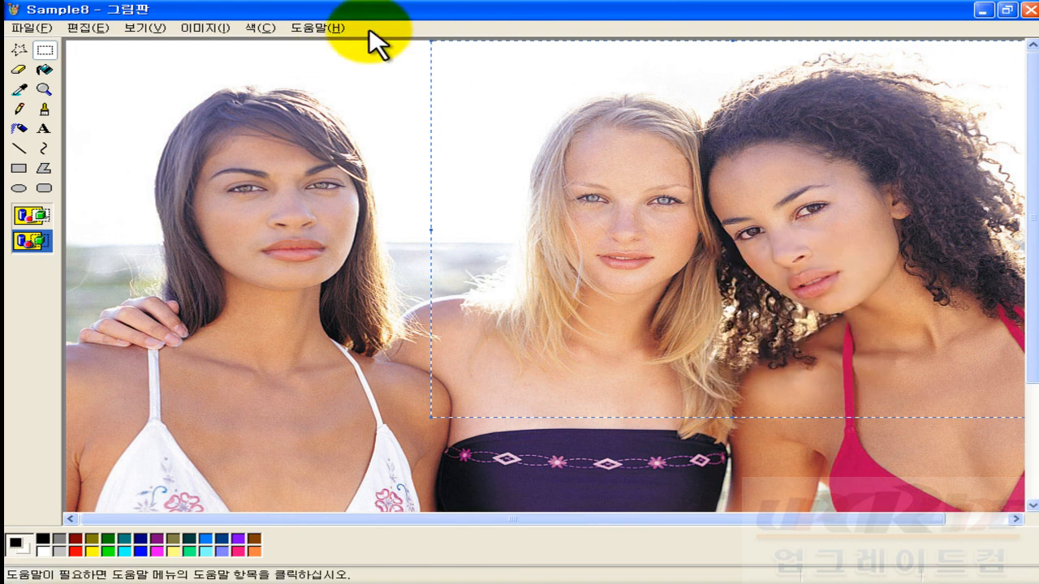
# - Cut out the straight-haired brunette's head with a free-form selection and place a copy over the blonde woman's head
pyautogui.click(19, 49)
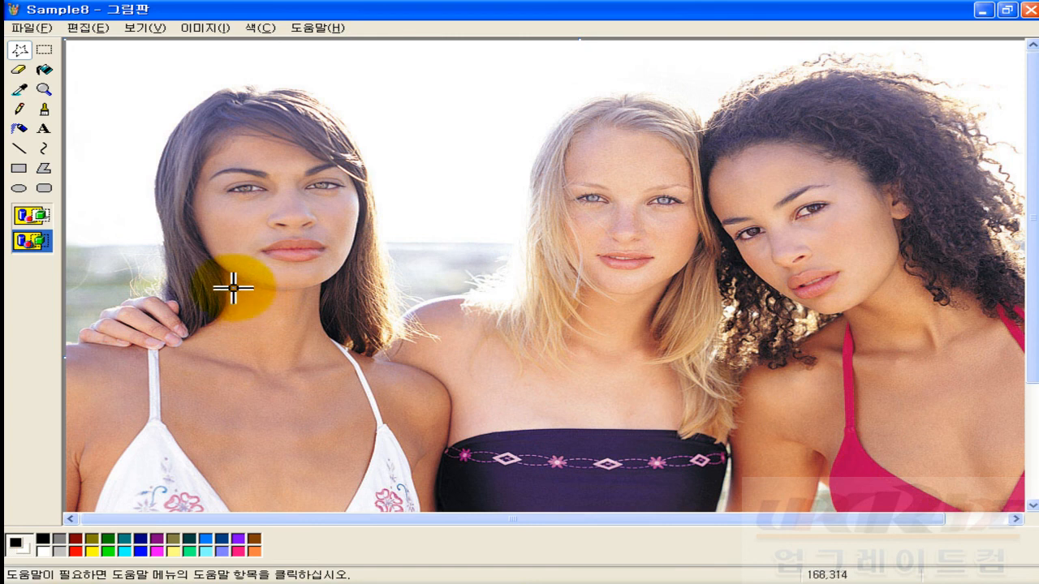
pyautogui.moveTo(226, 275)
pyautogui.mouseDown()
pyautogui.moveTo(223, 313)
pyautogui.moveTo(201, 334)
pyautogui.moveTo(184, 331)
pyautogui.moveTo(169, 308)
pyautogui.moveTo(162, 155)
pyautogui.moveTo(214, 95)
pyautogui.moveTo(282, 86)
pyautogui.moveTo(319, 105)
pyautogui.moveTo(370, 163)
pyautogui.moveTo(389, 246)
pyautogui.moveTo(388, 349)
pyautogui.moveTo(337, 343)
pyautogui.moveTo(322, 326)
pyautogui.moveTo(323, 288)
pyautogui.moveTo(221, 278)
pyautogui.mouseUp()
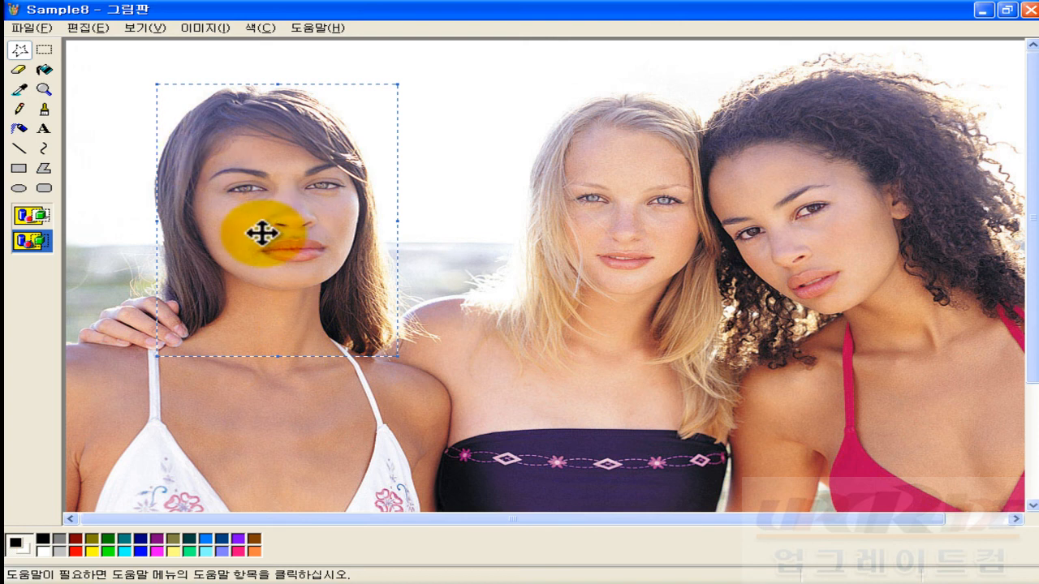
pyautogui.moveTo(274, 240); pyautogui.dragTo(620, 206)
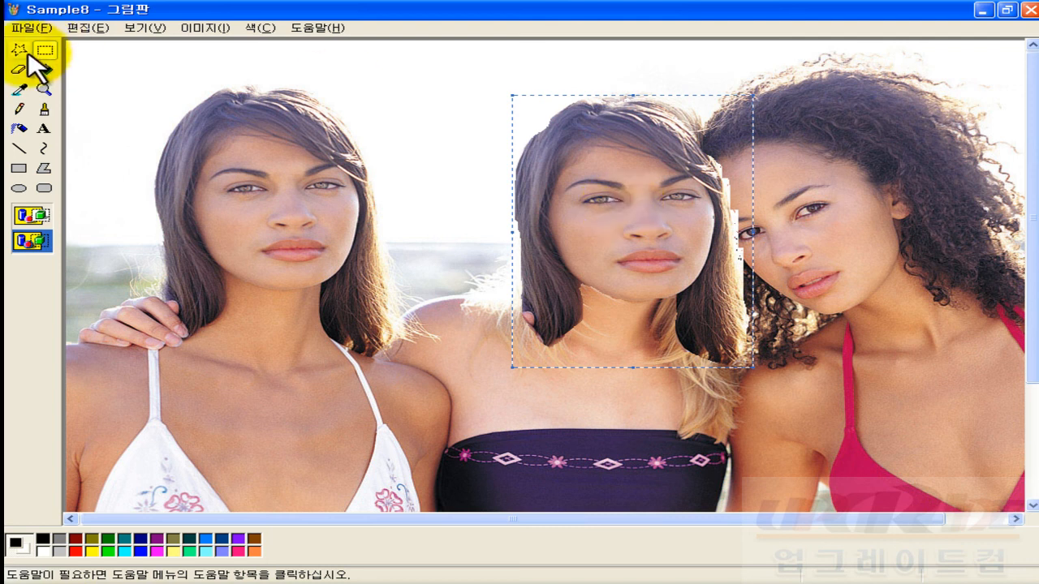
# - Add the text 해운대에서... in a frame of about 379 × 124 pixels low on the photo, then widen and nudge the frame
pyautogui.click(44, 129)
pyautogui.moveTo(612, 408); pyautogui.dragTo(995, 505)
pyautogui.write('해운ㄷ')
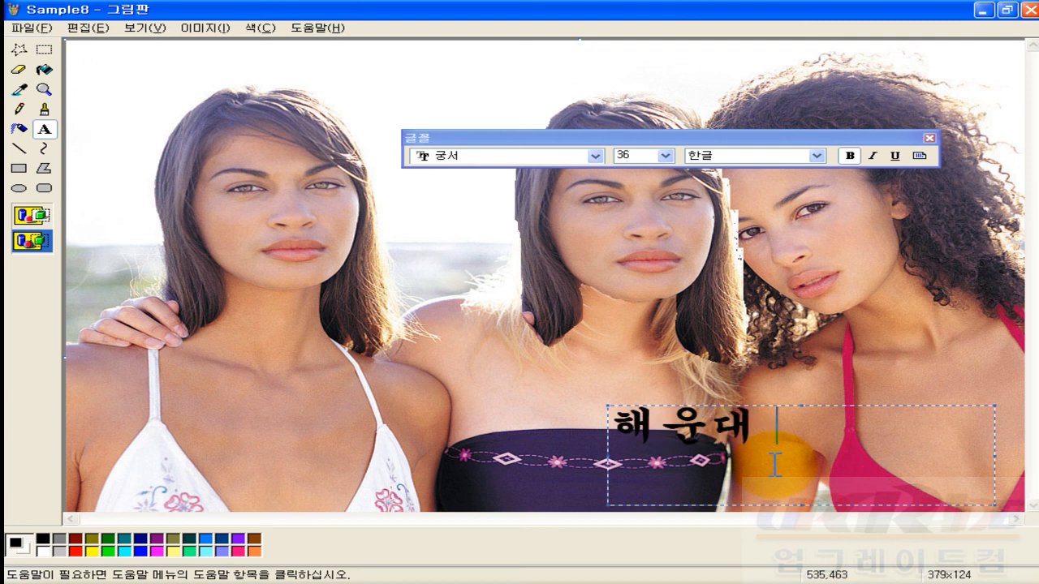
pyautogui.write('ㅐ에서...')
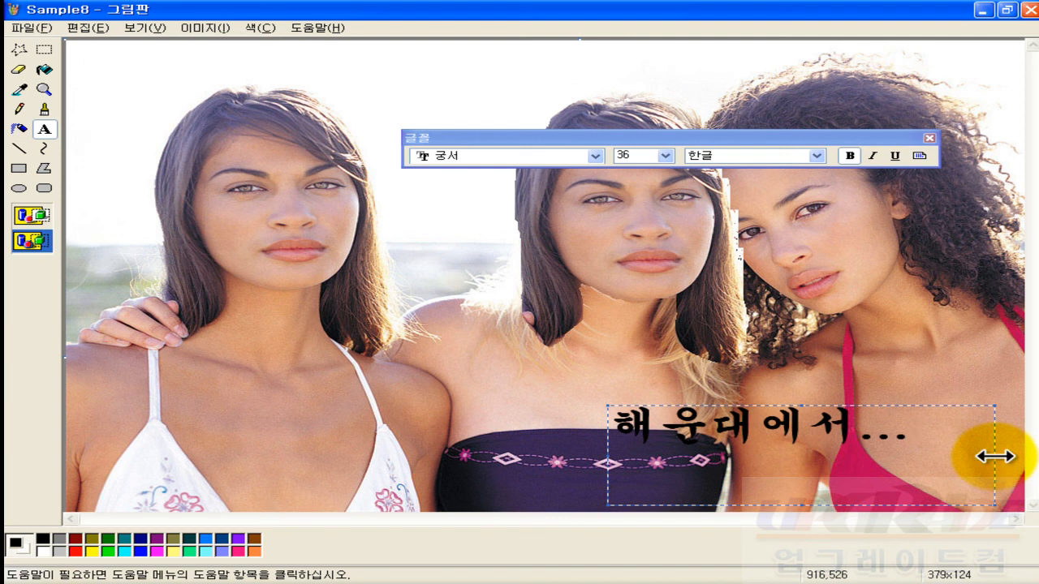
pyautogui.moveTo(995, 457); pyautogui.dragTo(1016, 455)
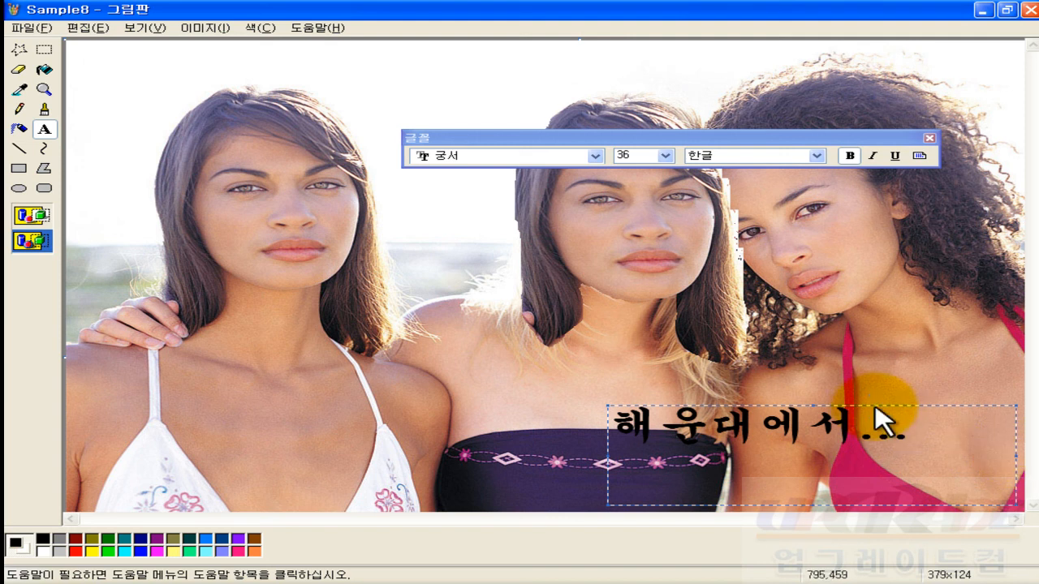
pyautogui.moveTo(875, 408); pyautogui.dragTo(881, 416)
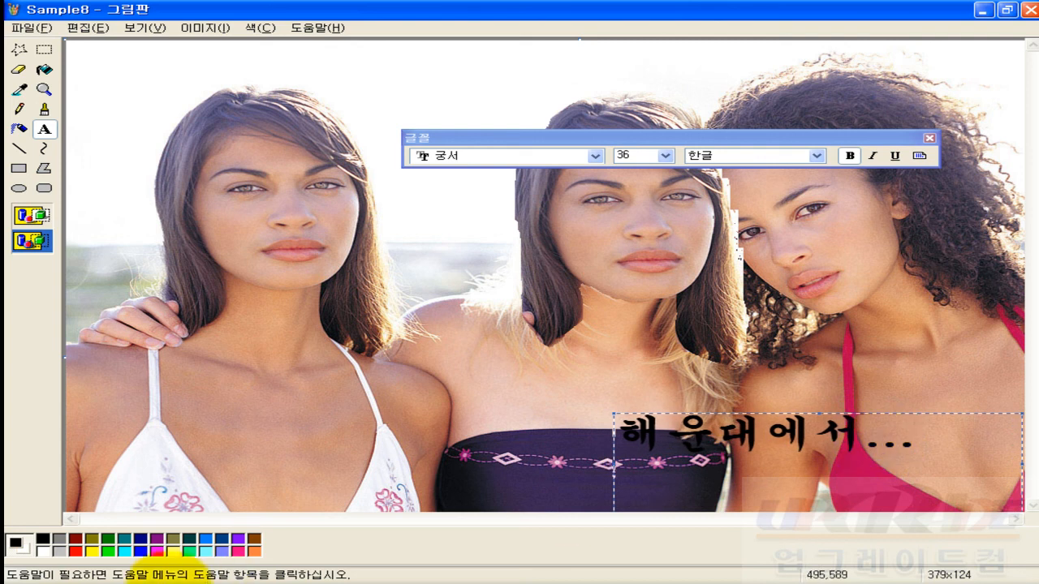
# - Try cyan, yellow, magenta and light yellow on the text, then move it to the photo's upper-left corner and colour it blue
pyautogui.click(124, 551)
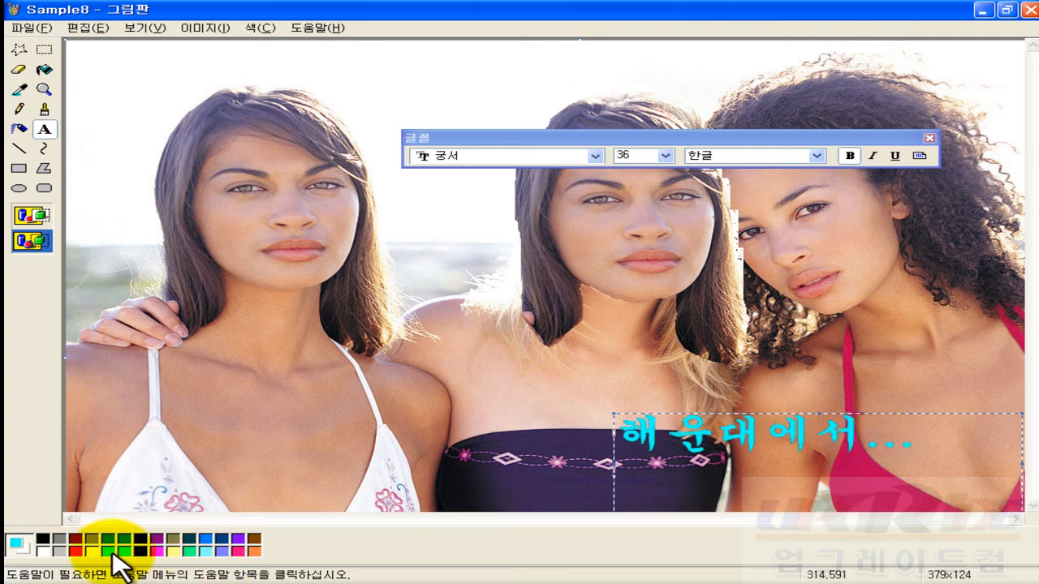
pyautogui.click(90, 552)
pyautogui.click(157, 551)
pyautogui.click(172, 552)
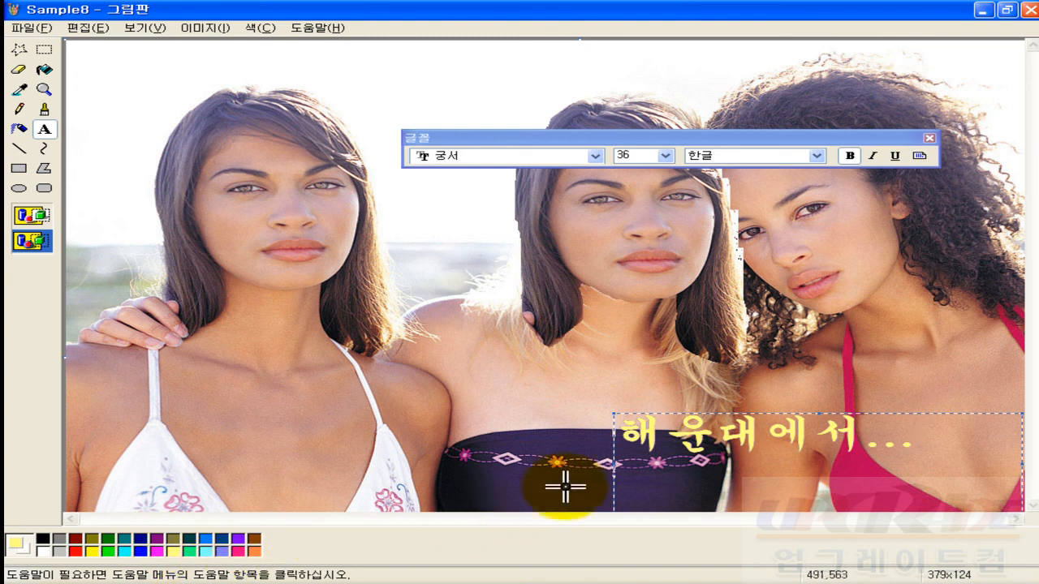
pyautogui.moveTo(721, 416); pyautogui.dragTo(182, 46)
pyautogui.click(142, 552)
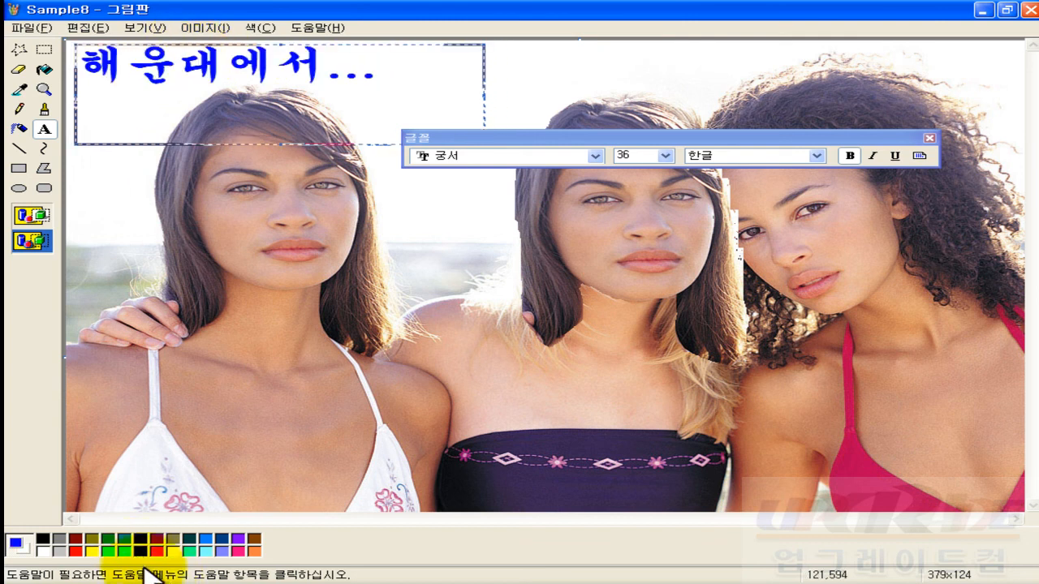
# - Switch the text's background between opaque and transparent twice, ending with transparent
pyautogui.click(31, 216)
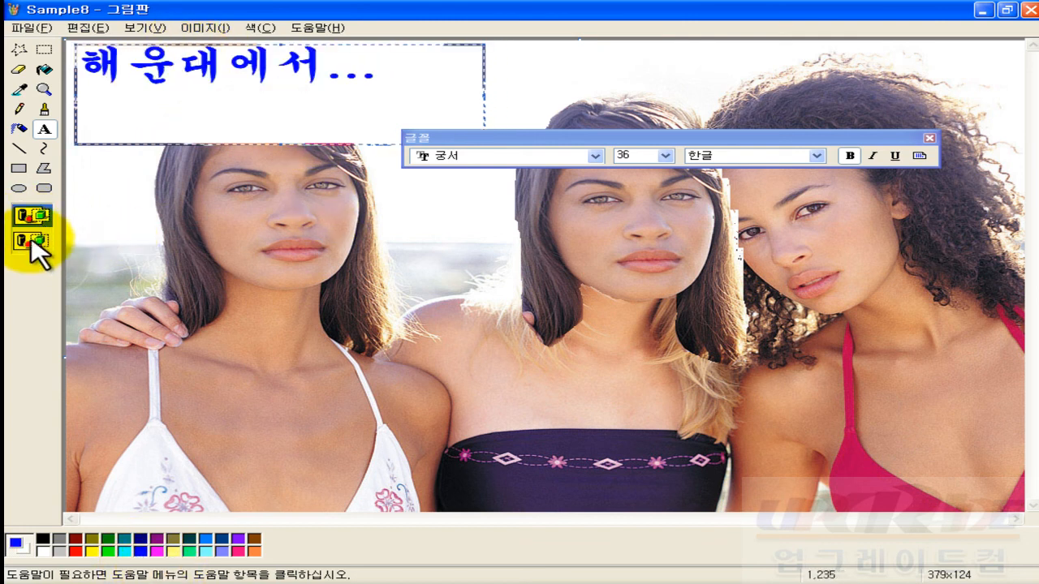
pyautogui.click(28, 242)
pyautogui.click(26, 215)
pyautogui.click(25, 242)
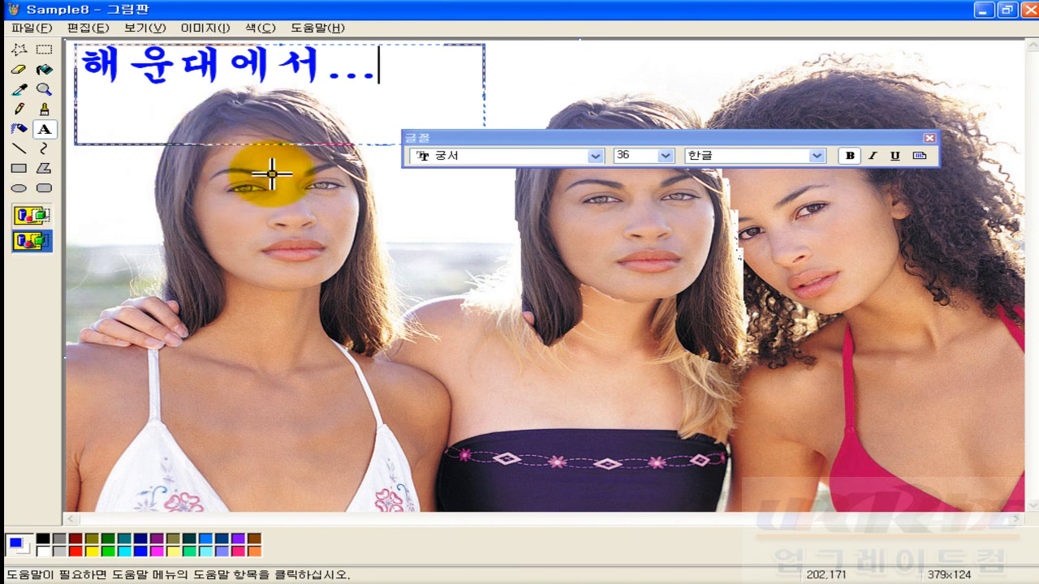
# - Make the text's background opaque and set the background colour to olive, then to bright yellow
pyautogui.click(30, 216)
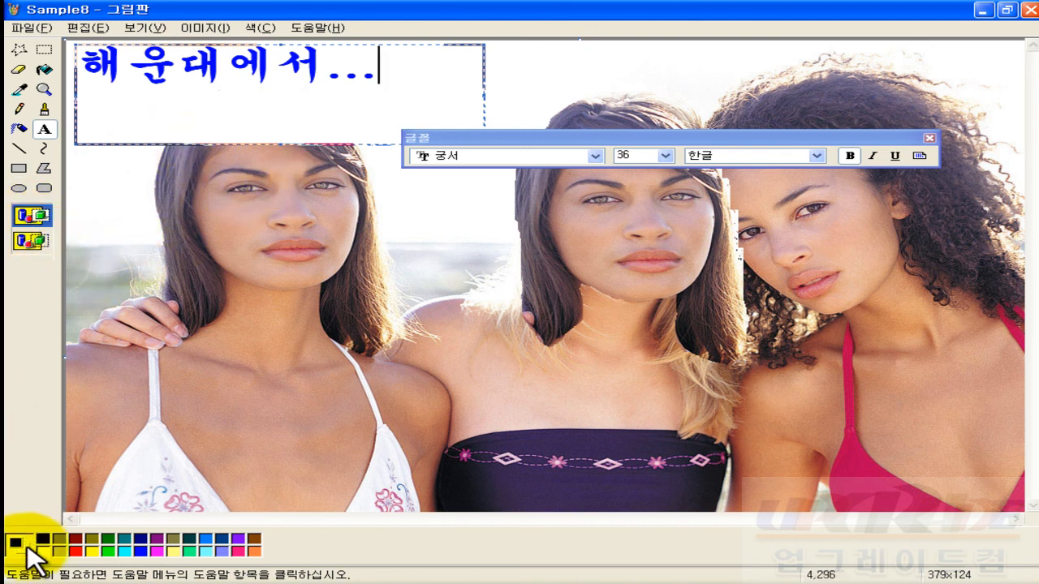
pyautogui.rightClick(91, 539)
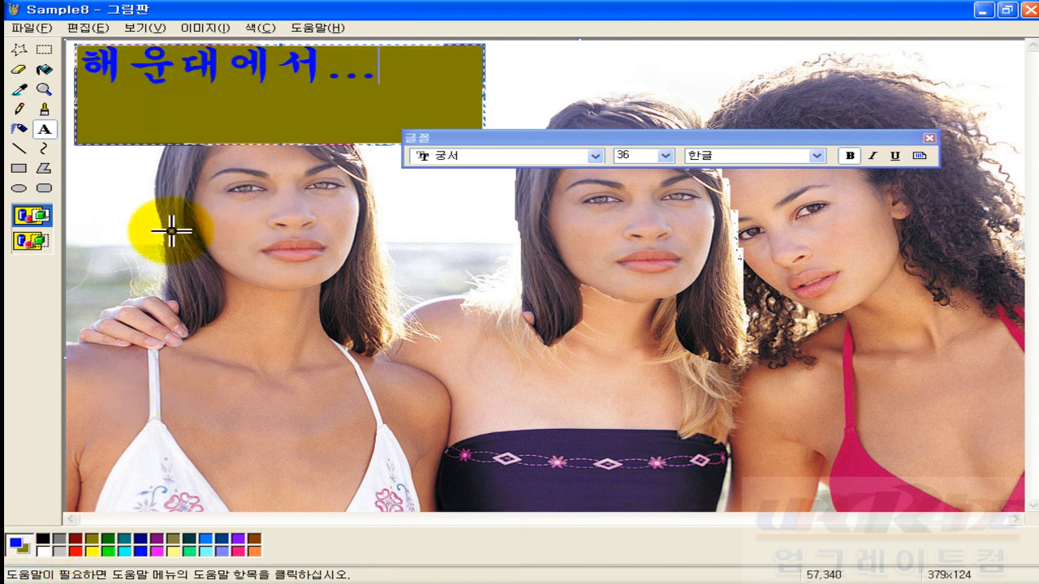
pyautogui.rightClick(92, 552)
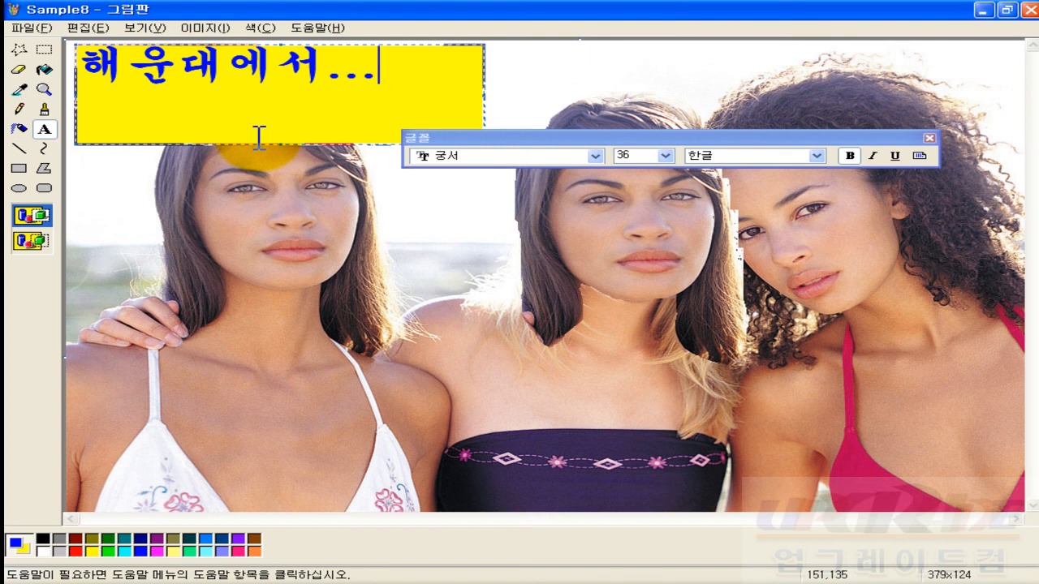
pyautogui.click(42, 539)
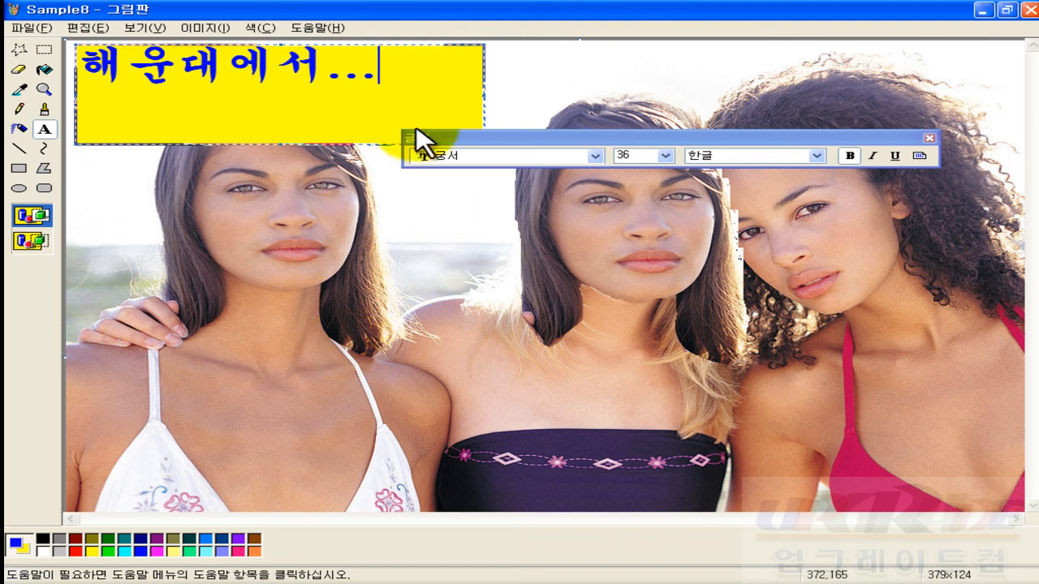
pyautogui.click(42, 29)
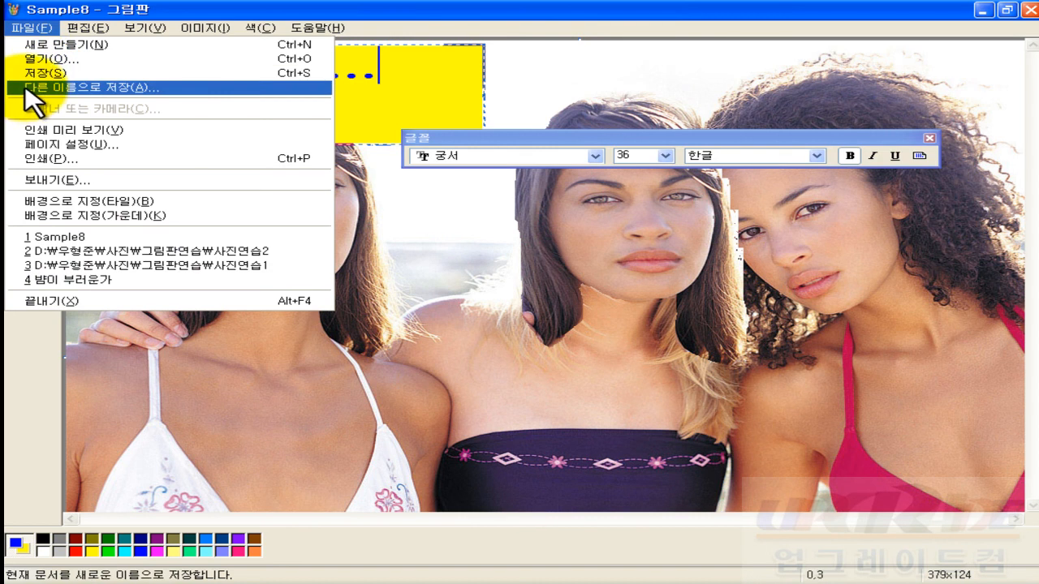
pyautogui.click(396, 24)
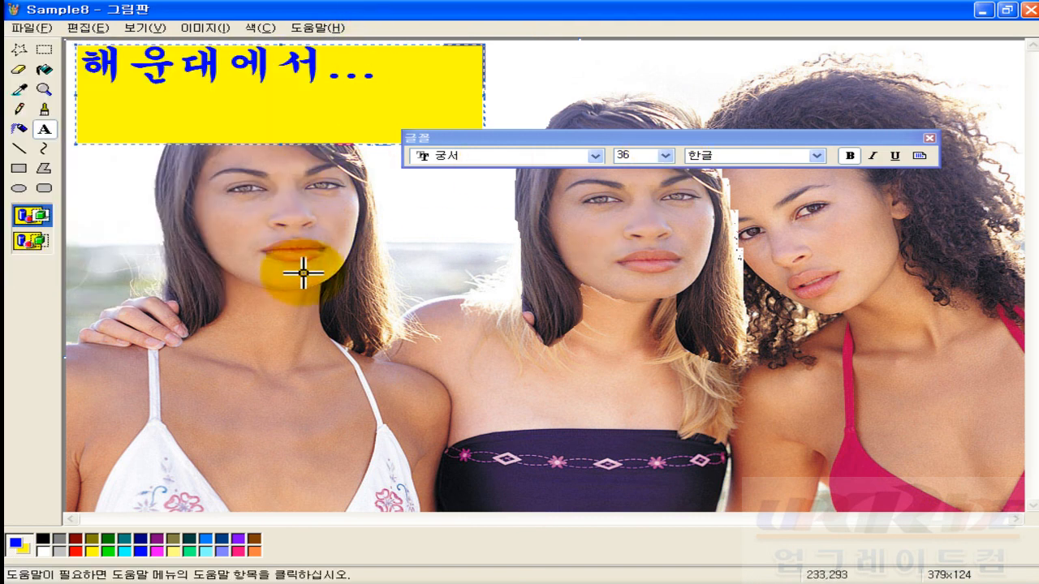
# - Make the text's background transparent and fix the finished text onto the photo
pyautogui.click(31, 241)
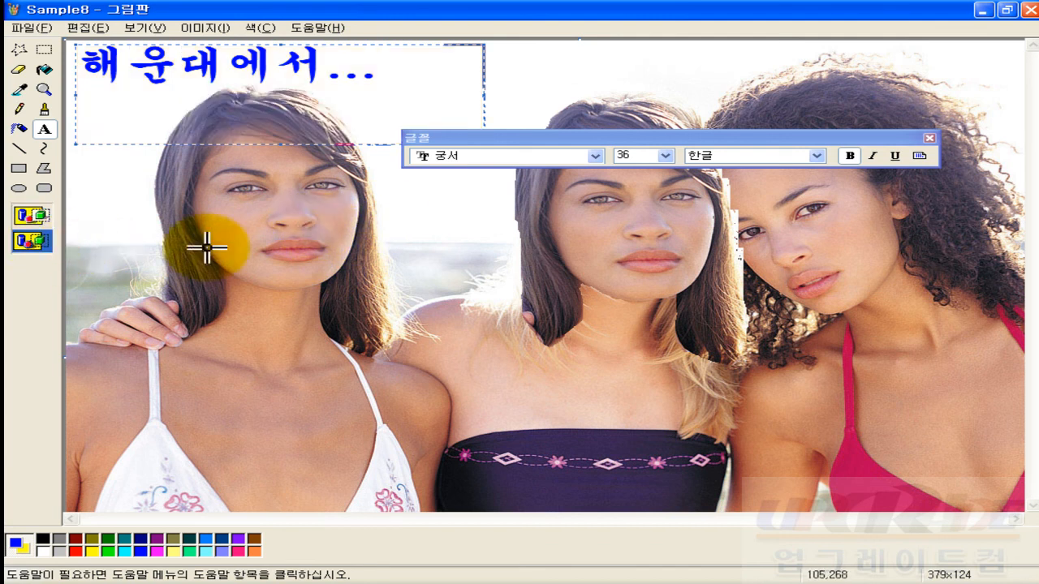
pyautogui.moveTo(401, 235); pyautogui.dragTo(530, 276)
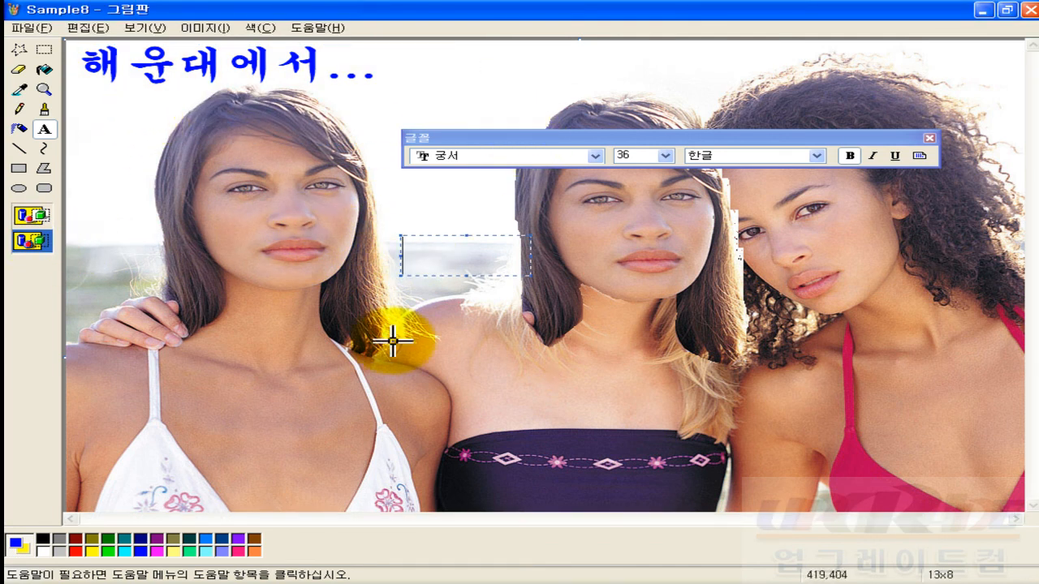
pyautogui.click(271, 272)
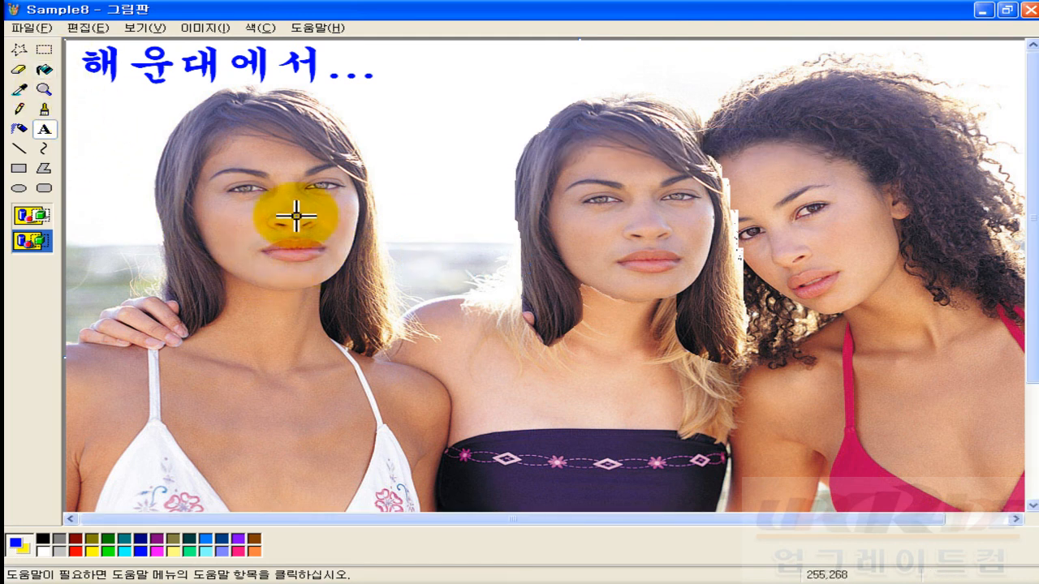
# - Flip the whole picture horizontally with 좌우 대칭
pyautogui.click(193, 28)
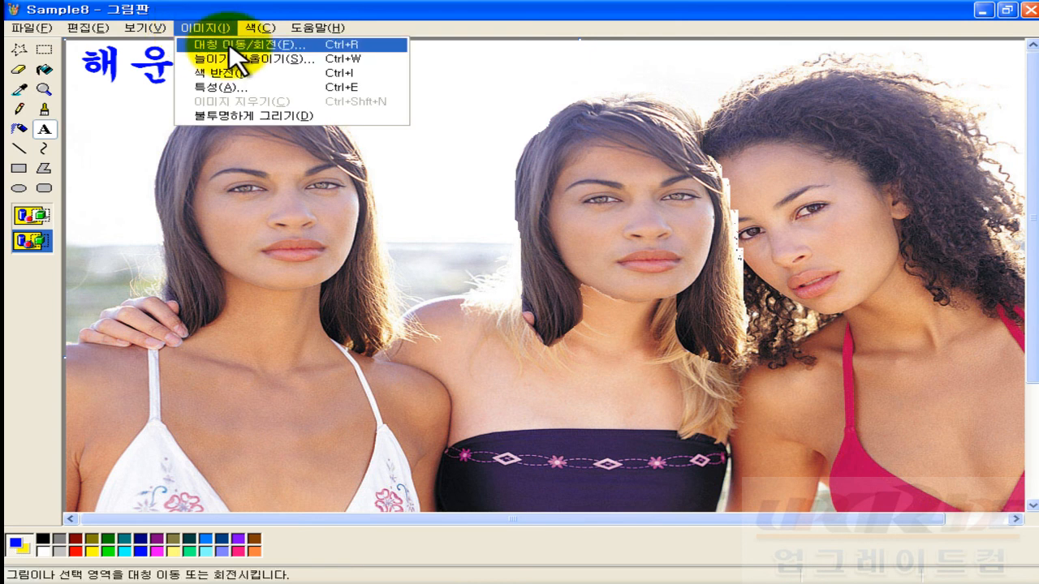
pyautogui.click(230, 46)
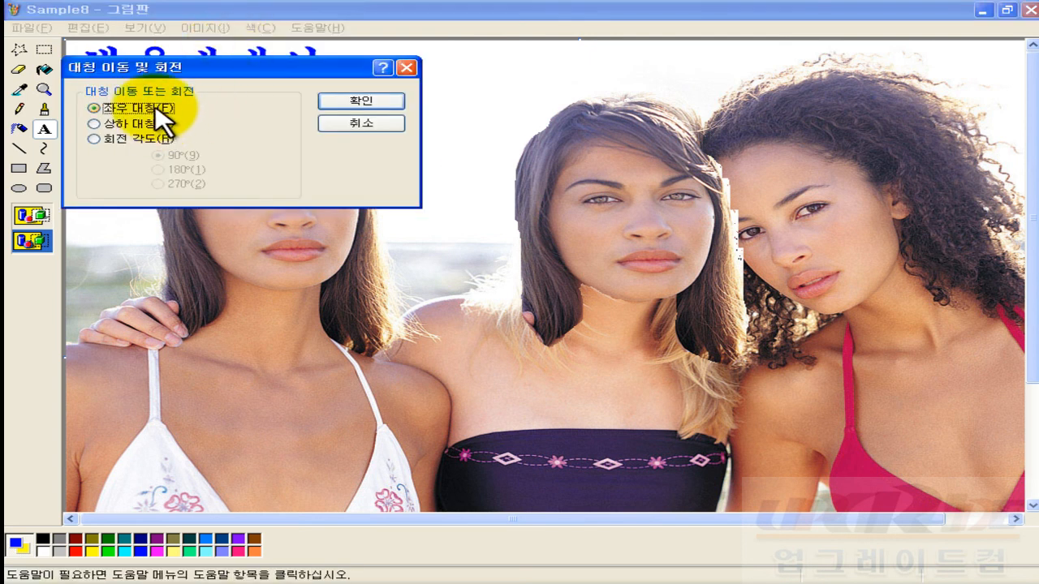
pyautogui.click(361, 102)
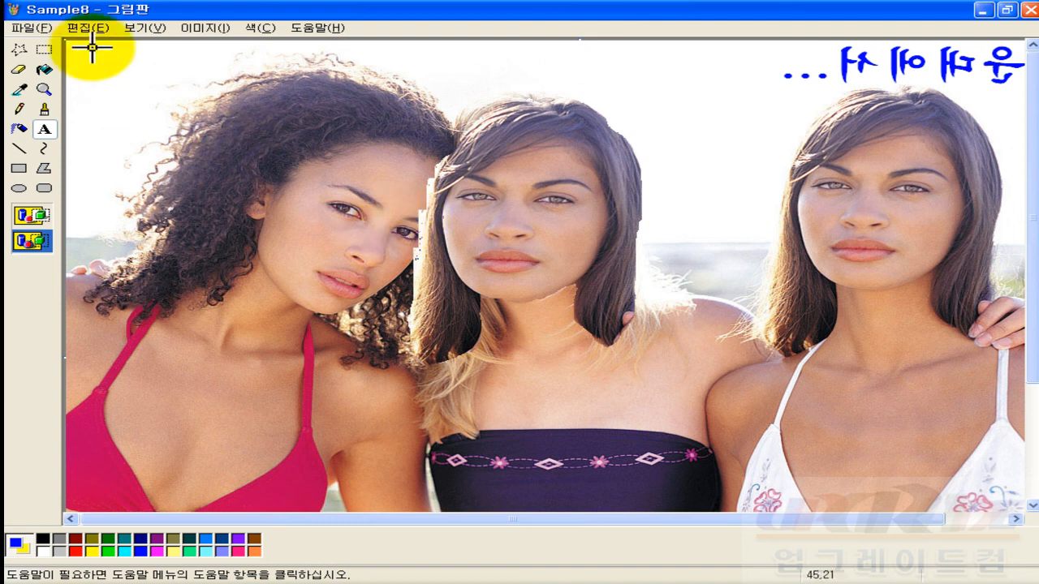
# - Flip the whole picture vertically with 상하 대칭
pyautogui.click(217, 29)
pyautogui.click(224, 45)
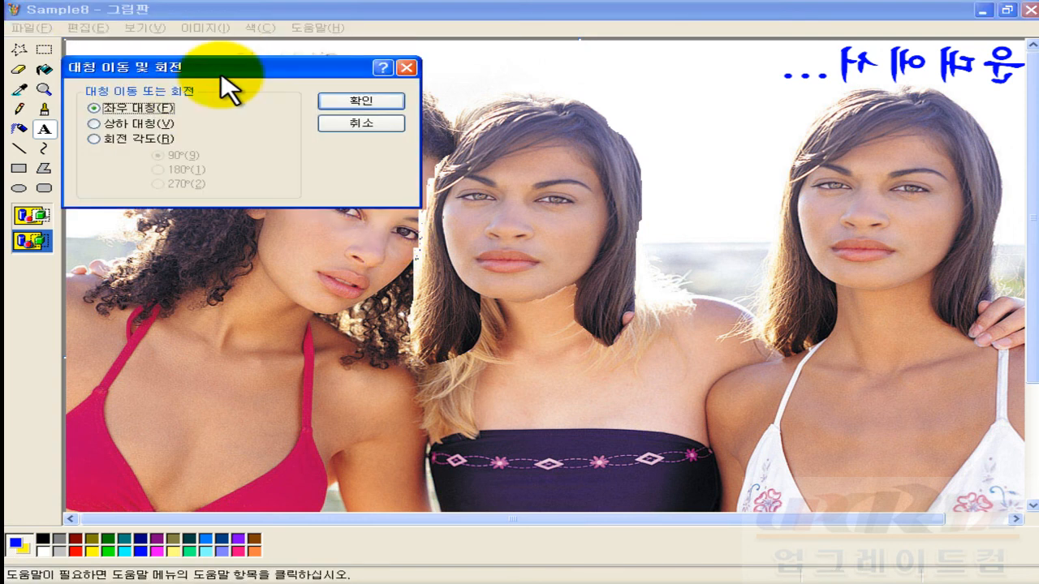
pyautogui.click(146, 124)
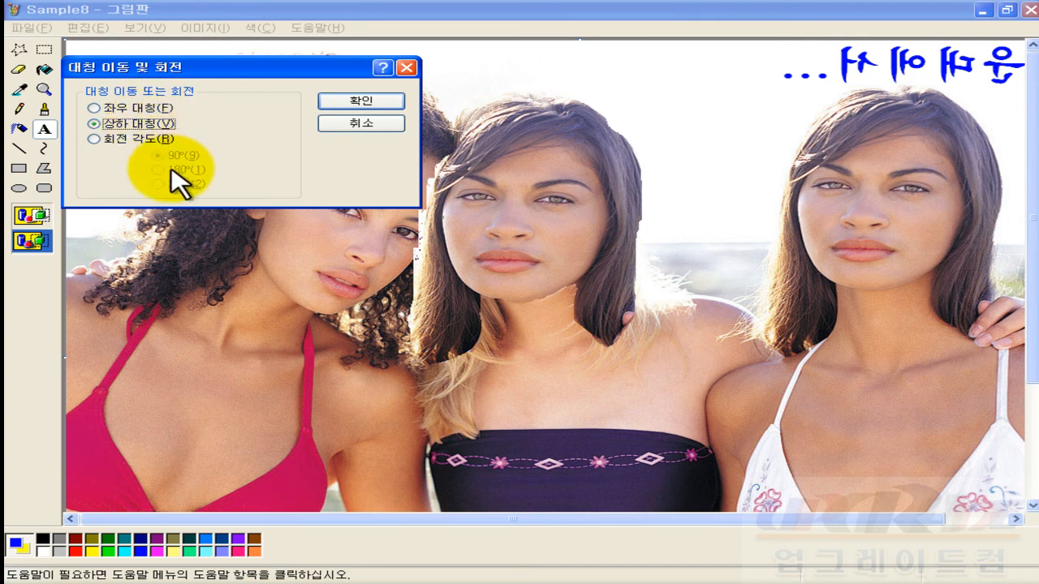
pyautogui.click(361, 102)
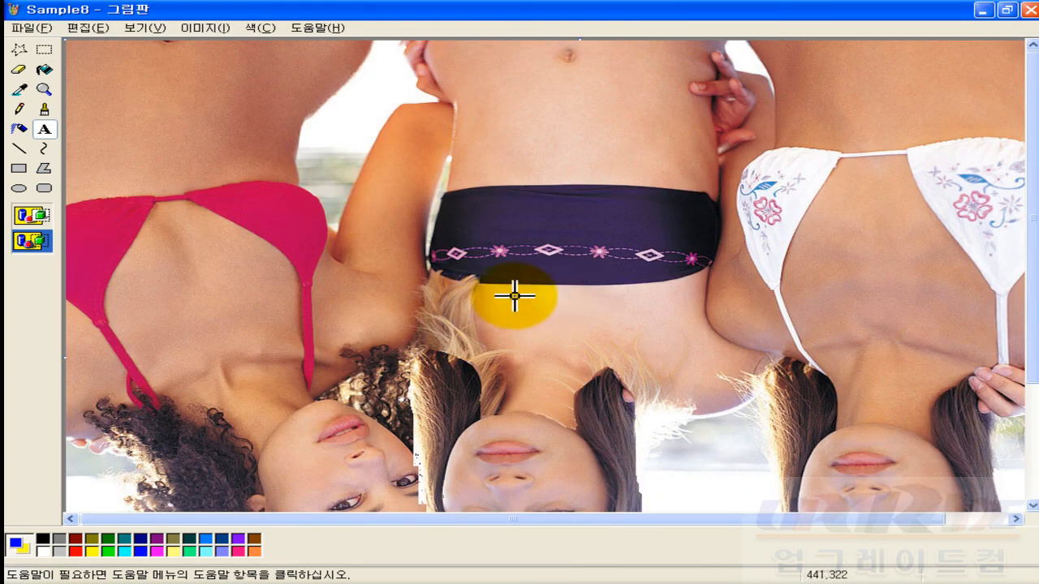
# - Rotate the whole picture by 180°
pyautogui.click(212, 30)
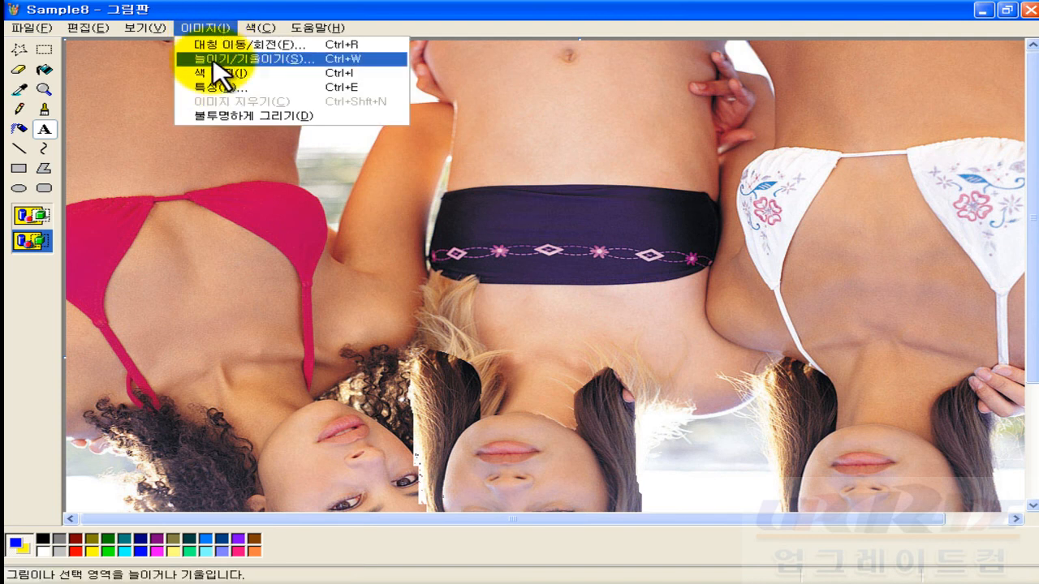
pyautogui.click(223, 48)
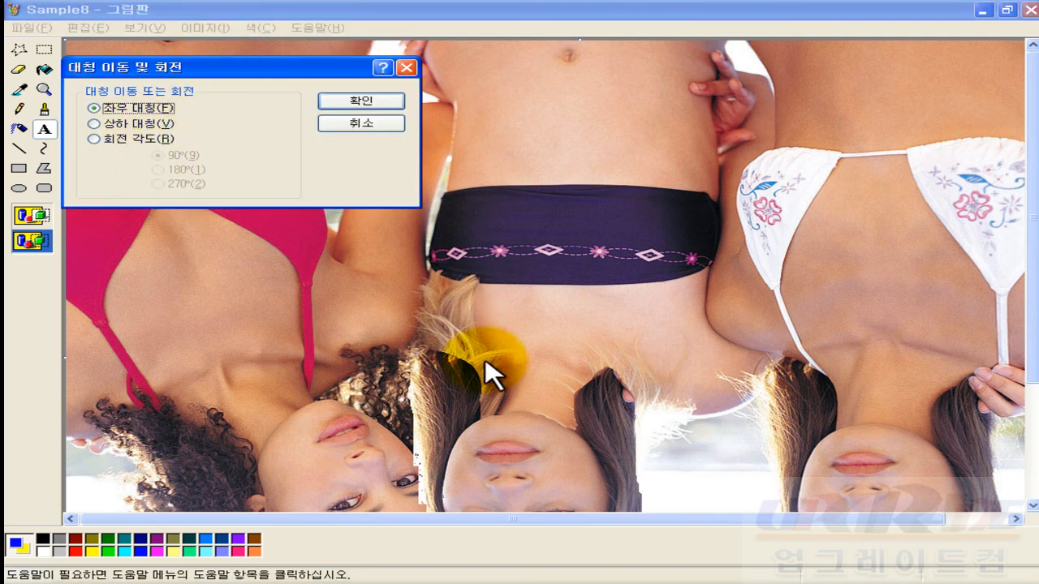
pyautogui.click(134, 139)
pyautogui.click(162, 170)
pyautogui.click(361, 102)
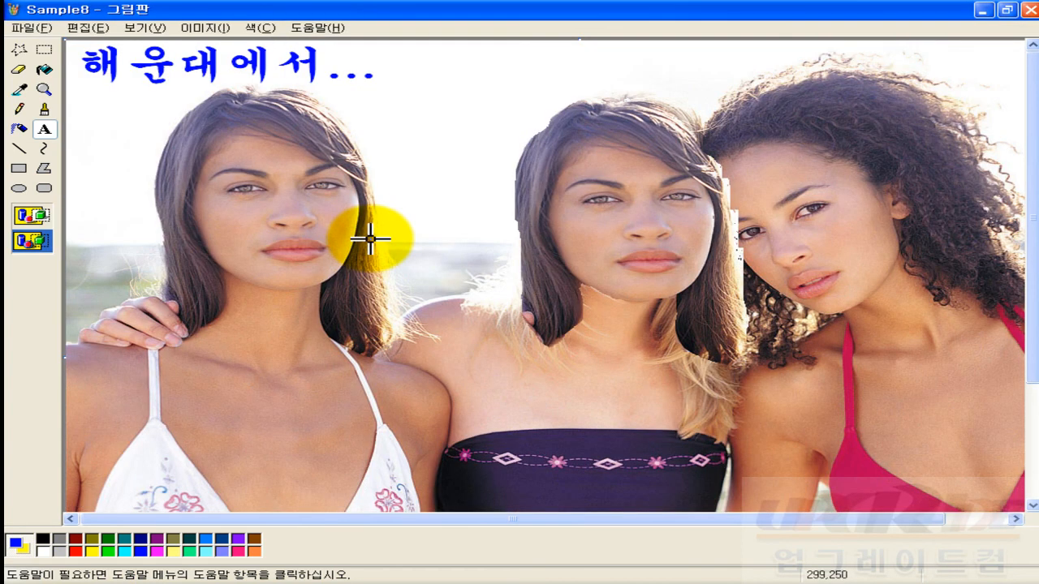
# - Stretch the whole picture horizontally to 150 %
pyautogui.click(205, 28)
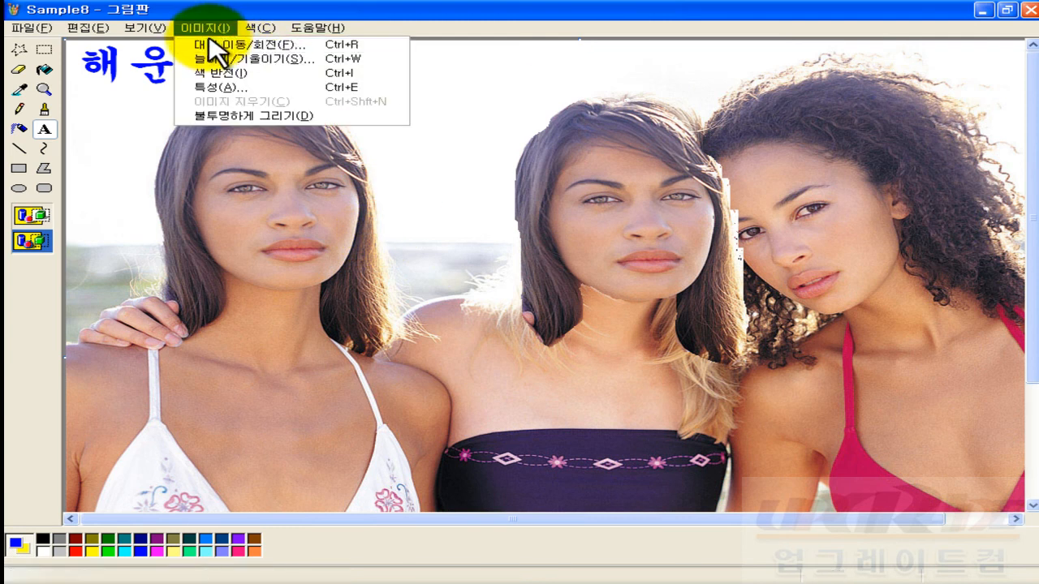
pyautogui.click(231, 60)
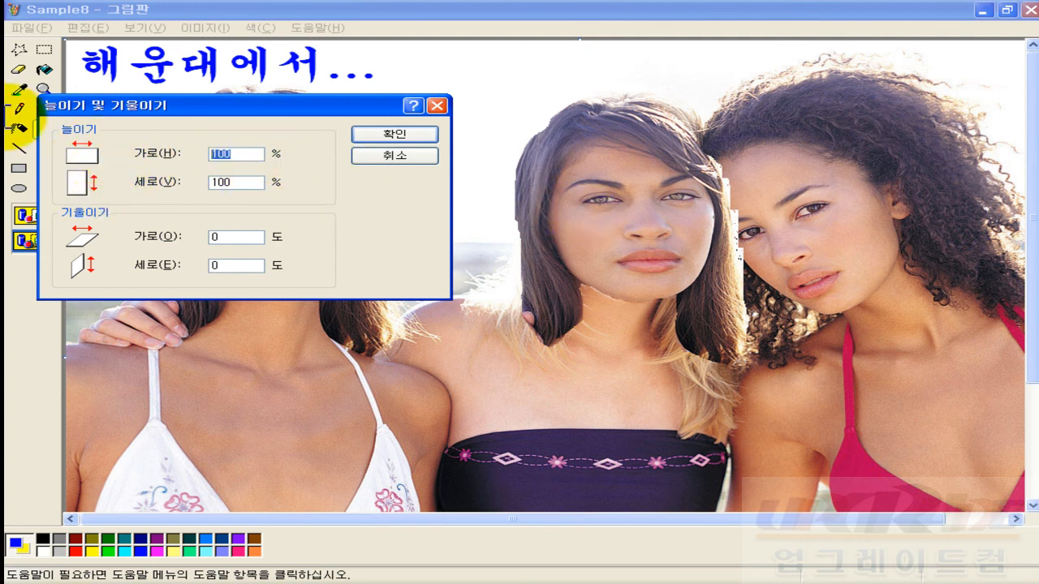
pyautogui.write('150')
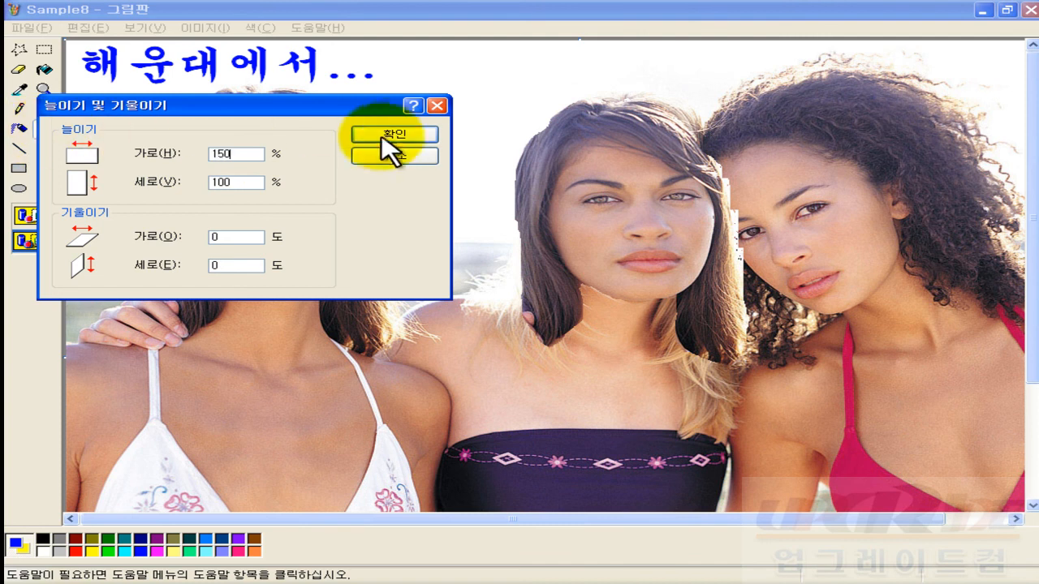
pyautogui.click(390, 134)
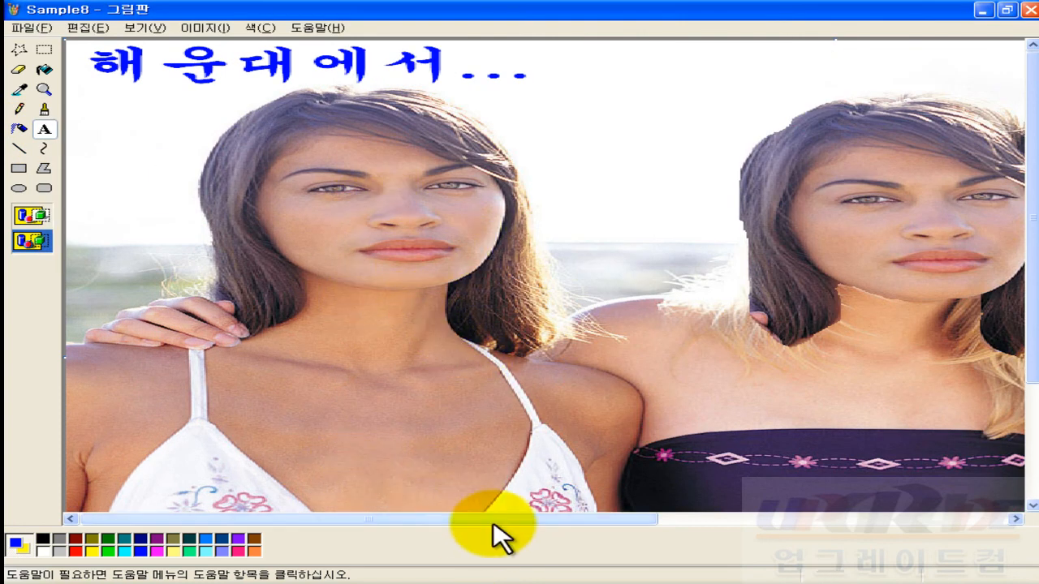
pyautogui.moveTo(487, 519); pyautogui.dragTo(379, 528)
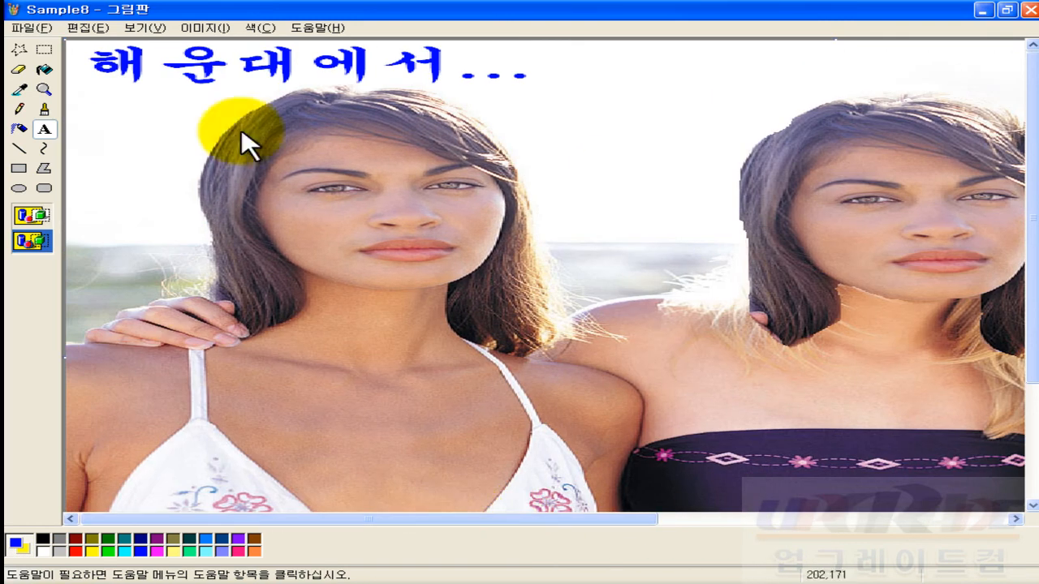
# - Stretch the whole picture horizontally to 50 %
pyautogui.click(202, 31)
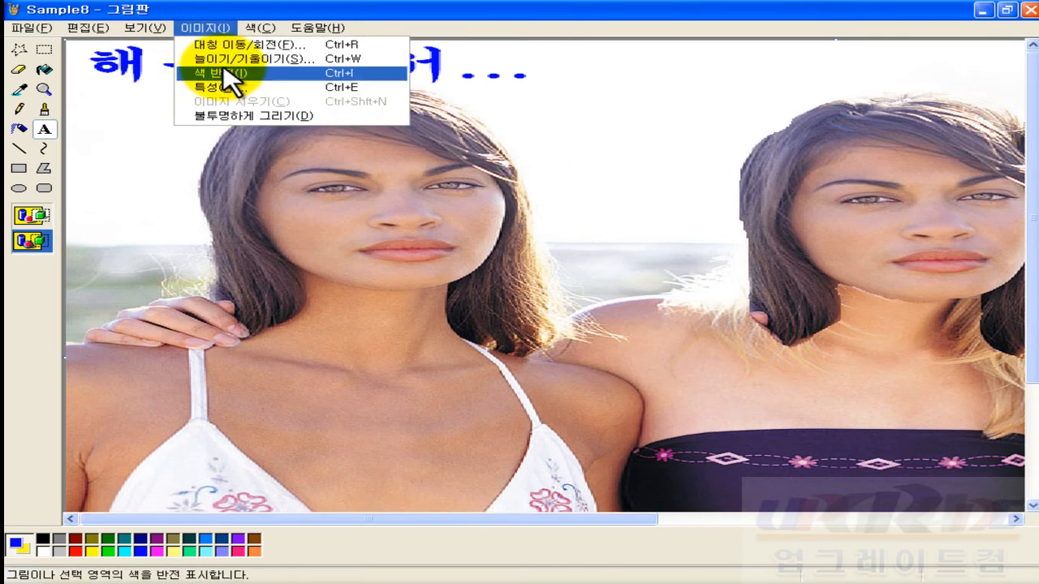
pyautogui.click(183, 58)
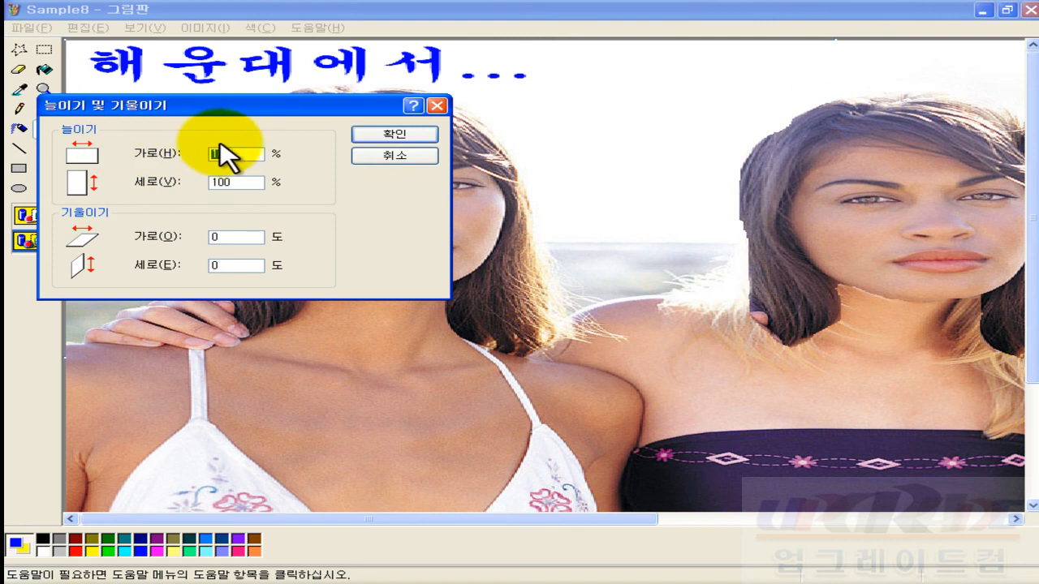
pyautogui.moveTo(233, 153); pyautogui.dragTo(188, 153)
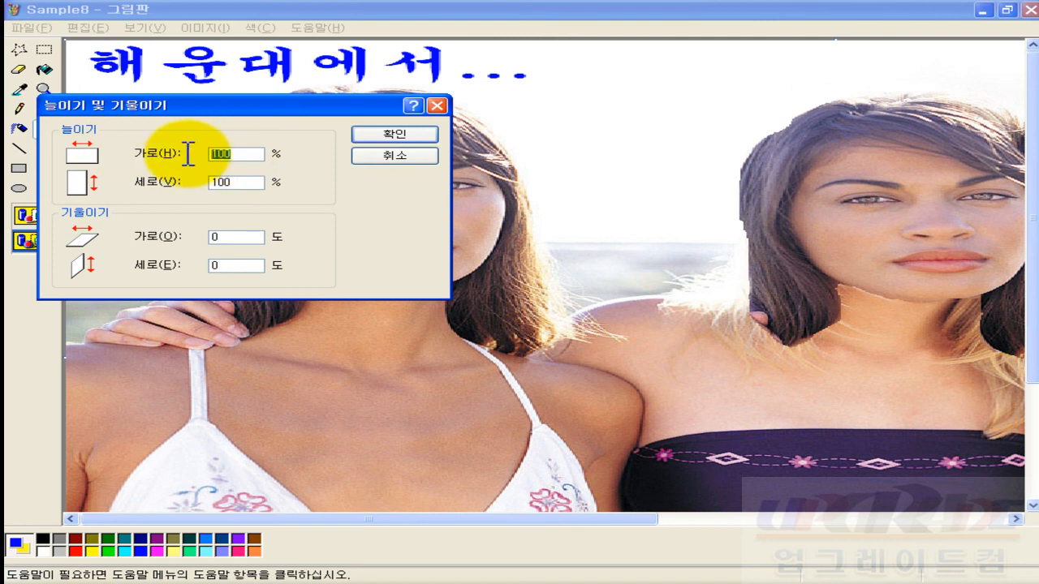
pyautogui.write('5')
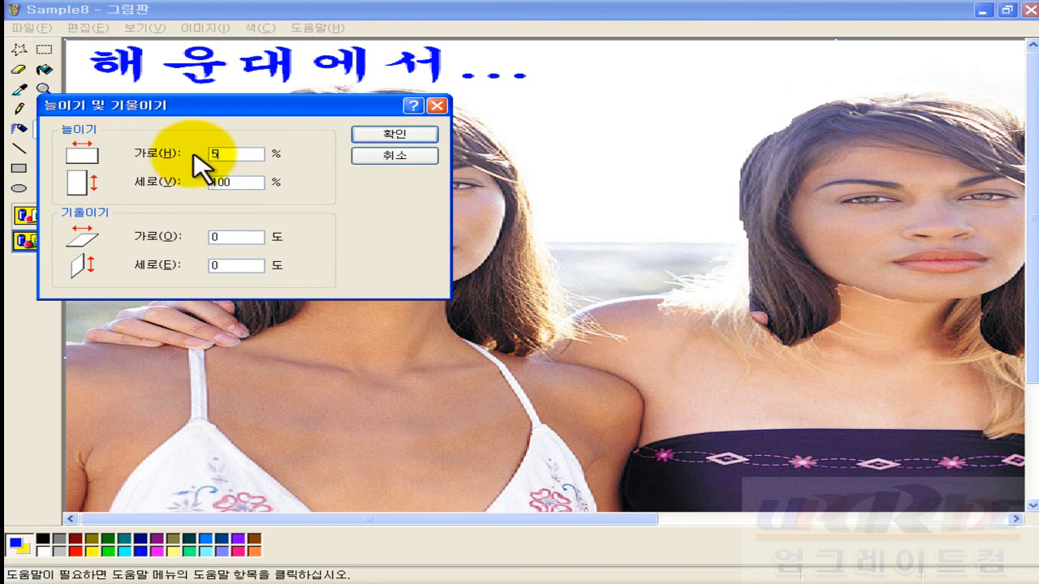
pyautogui.write('0')
pyautogui.click(390, 143)
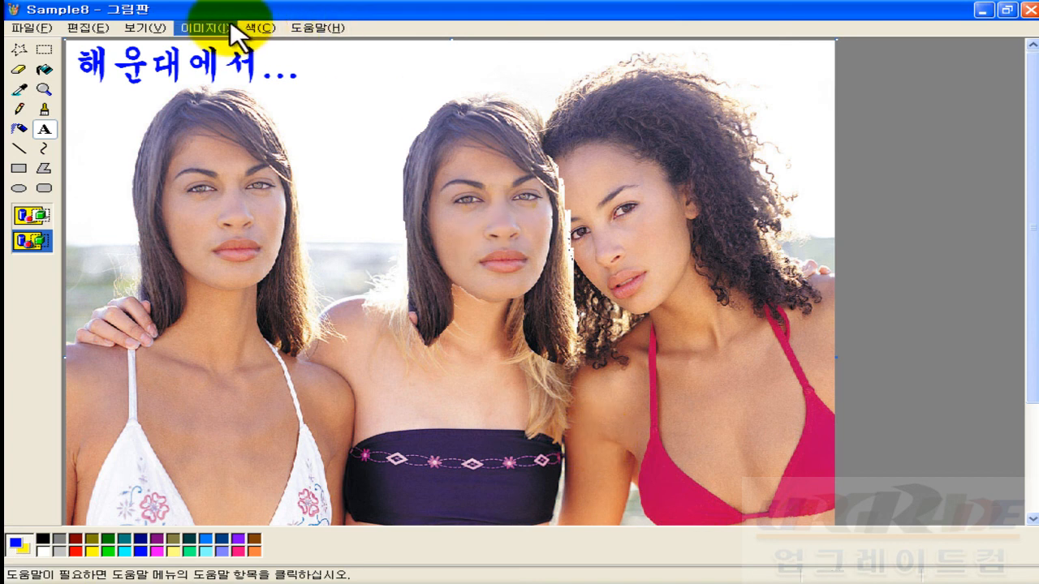
# - Skew the whole picture horizontally by 30° and undo the skew
pyautogui.click(206, 27)
pyautogui.click(244, 59)
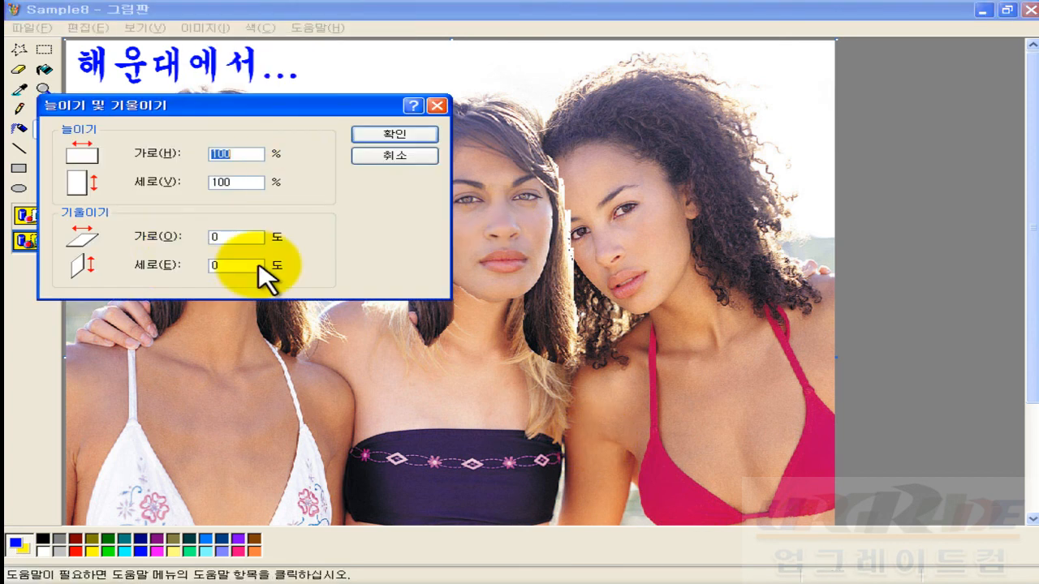
pyautogui.doubleClick(230, 236)
pyautogui.write('3')
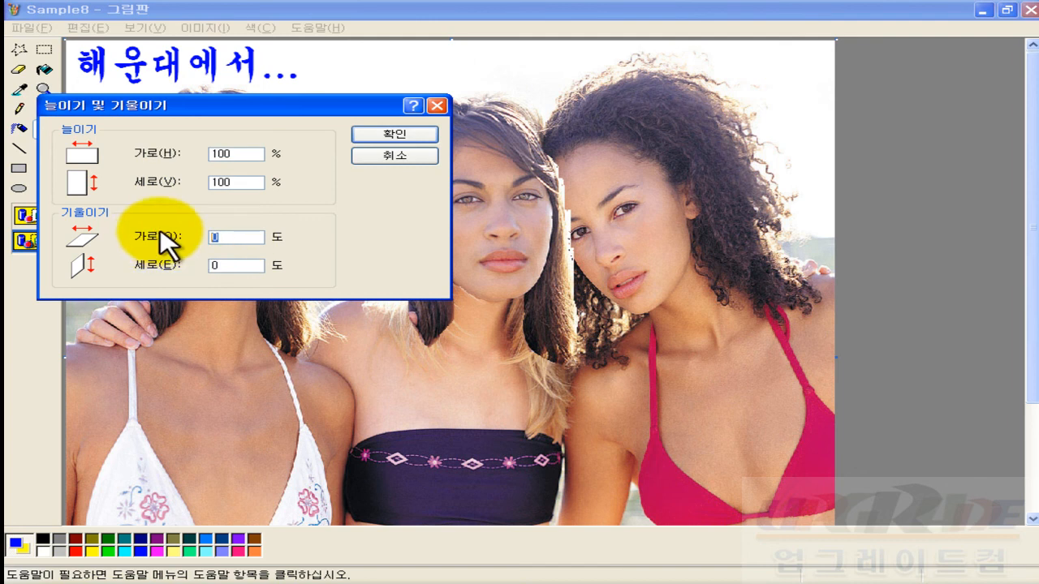
pyautogui.write('0')
pyautogui.click(376, 134)
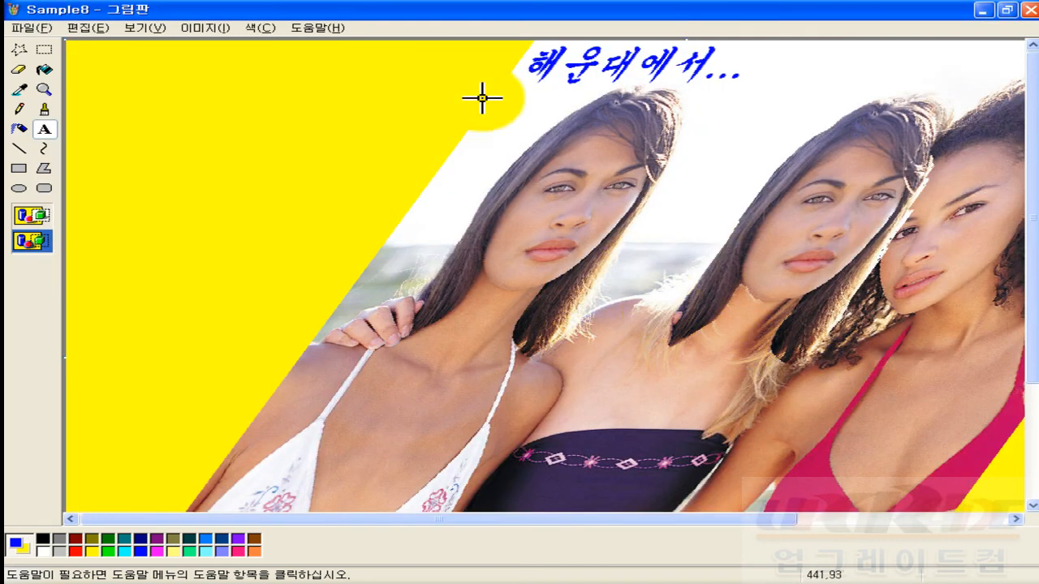
pyautogui.hotkey('ctrl', 'z')
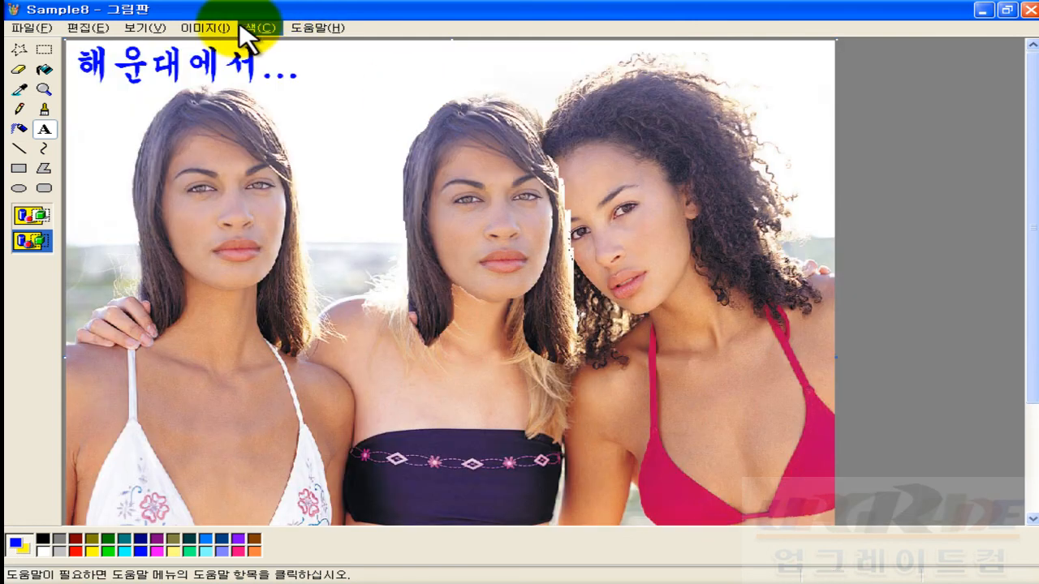
# - Invert the picture's colours with 색 반전 and invert them back
pyautogui.click(217, 27)
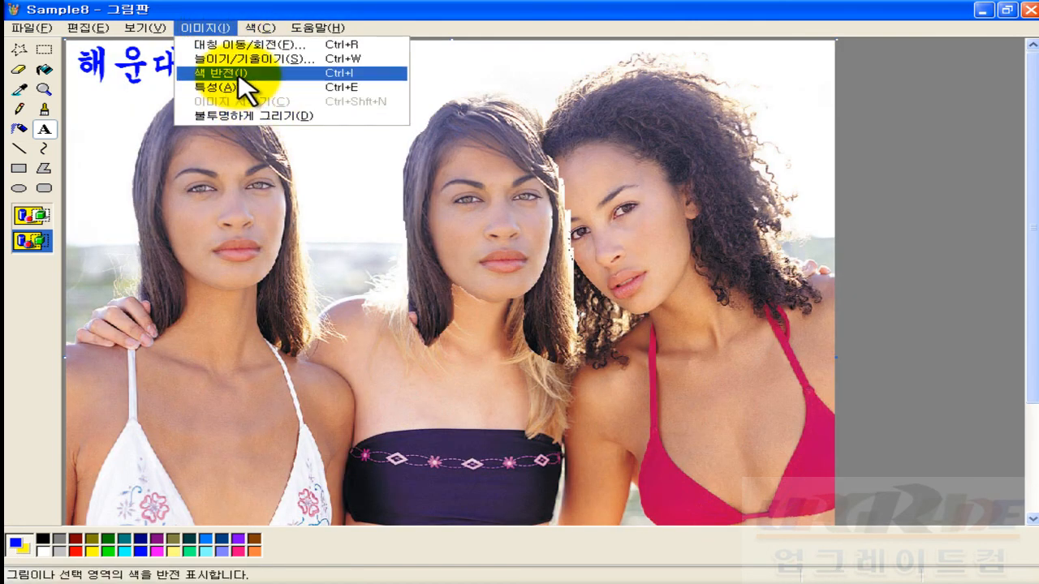
pyautogui.click(244, 81)
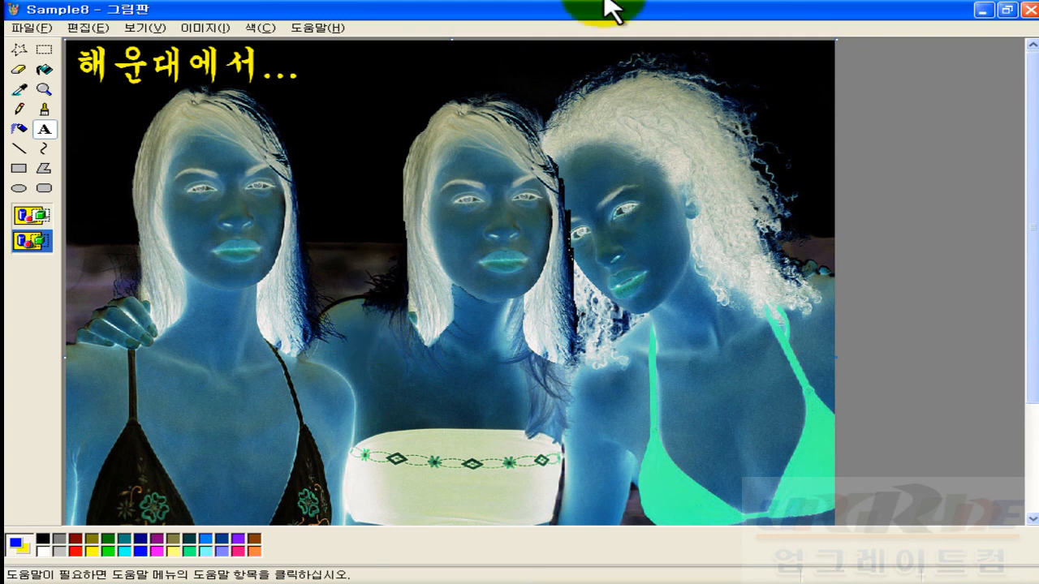
pyautogui.click(209, 38)
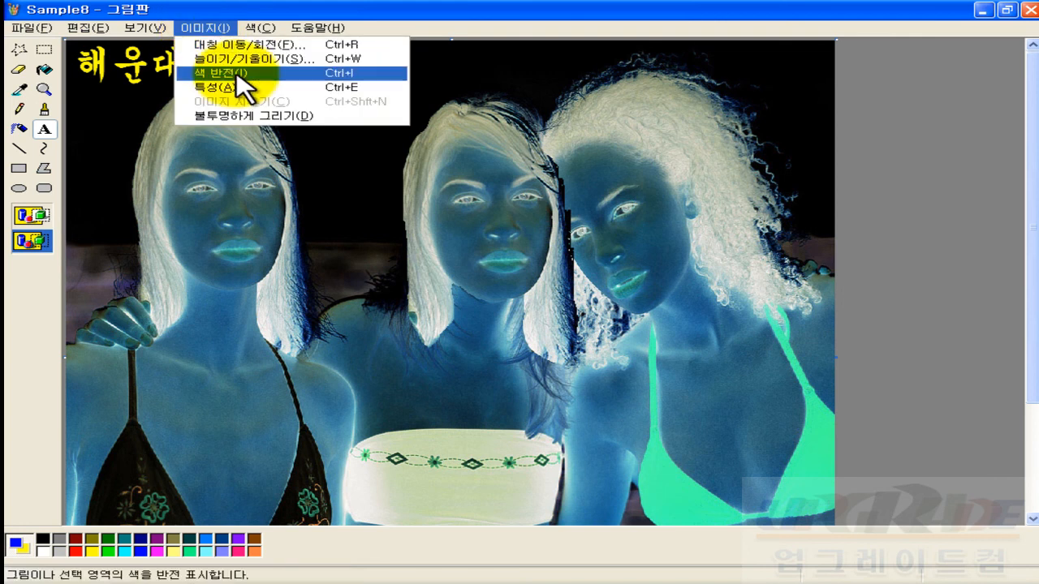
pyautogui.click(237, 75)
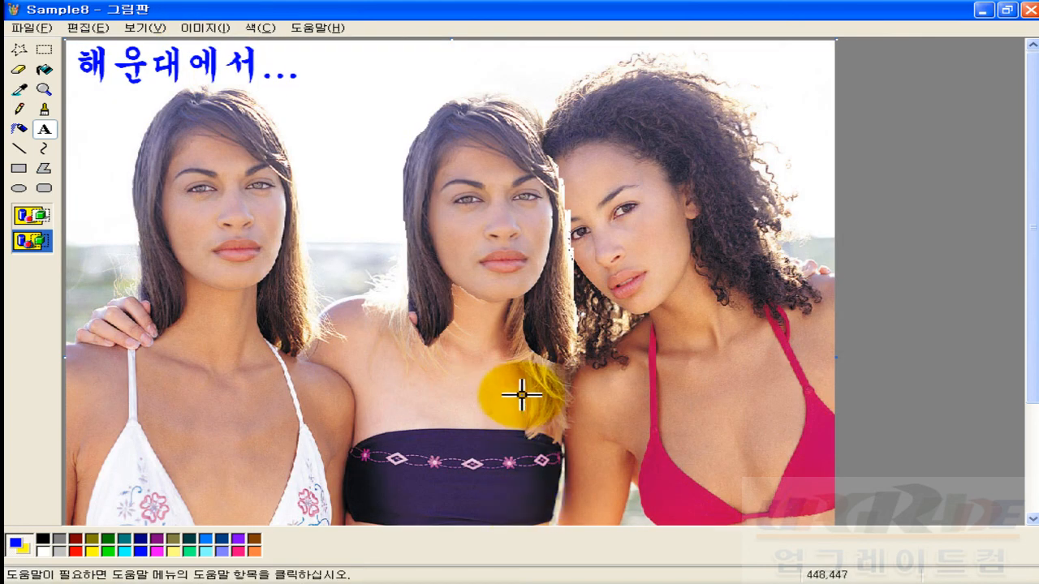
# - View the picture's width and height in centimetres in its properties (특성) and close them without applying changes
pyautogui.click(206, 28)
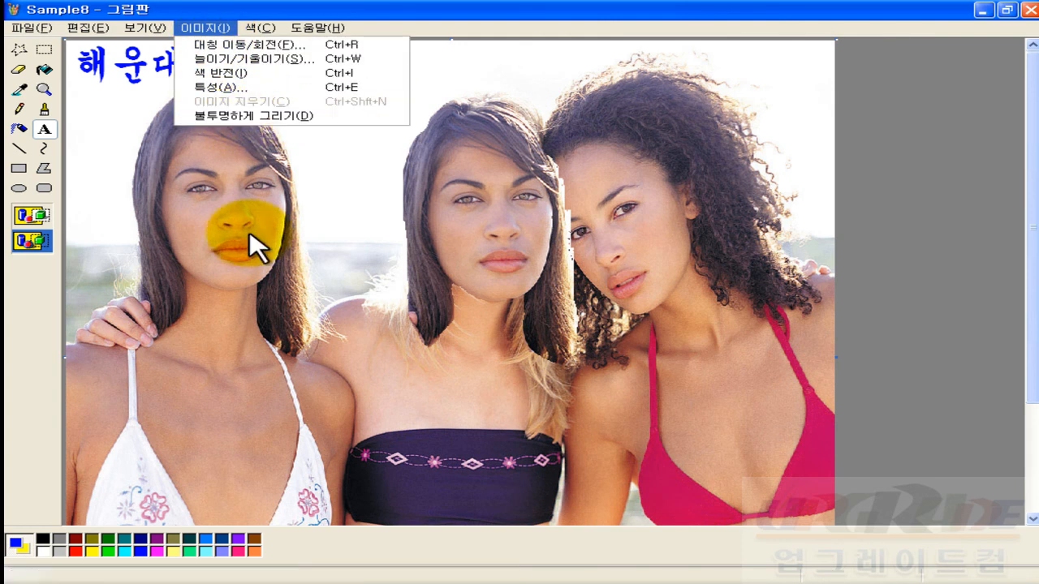
pyautogui.click(240, 90)
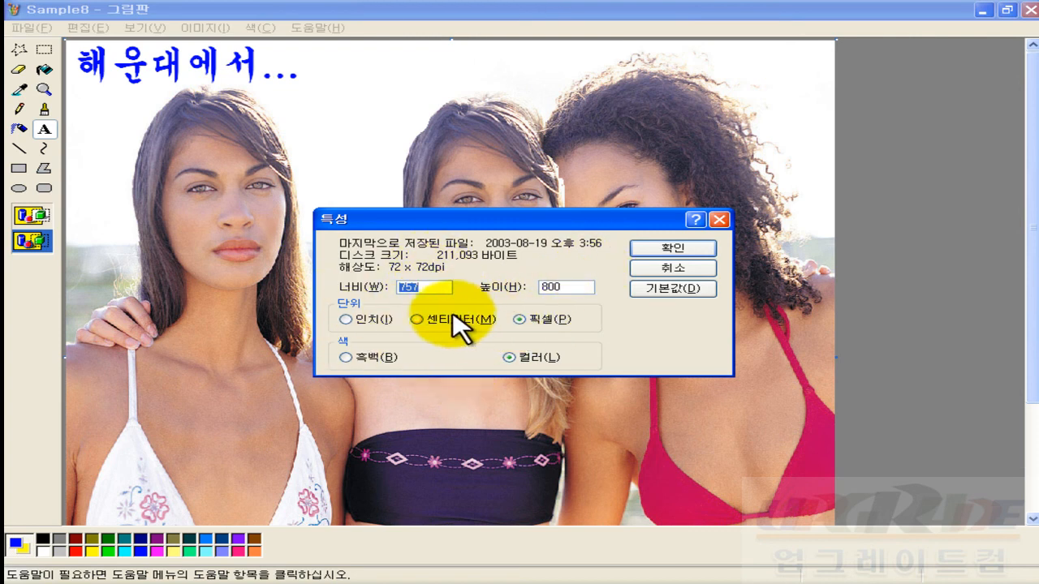
pyautogui.click(416, 320)
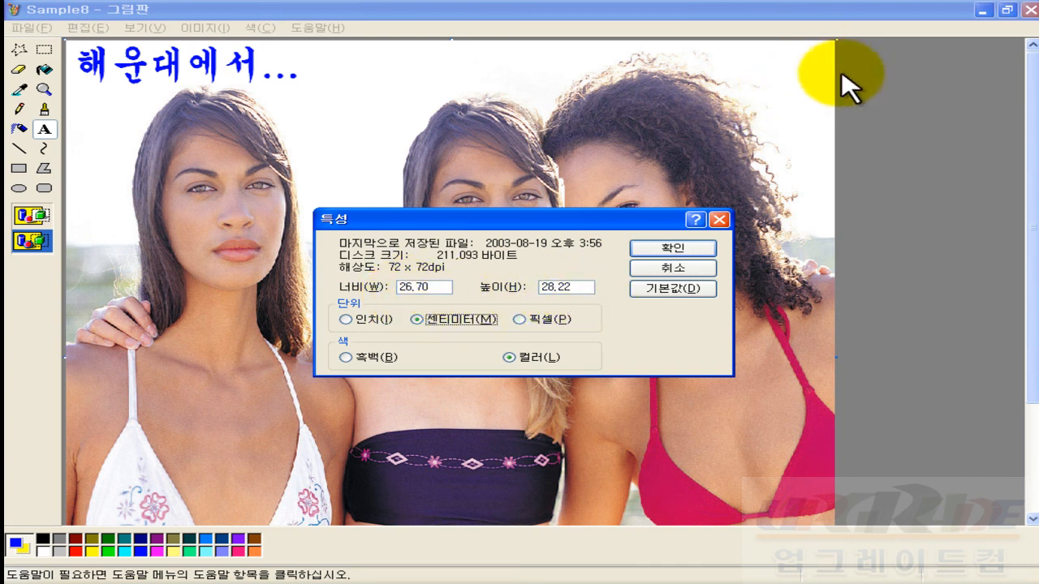
pyautogui.click(518, 320)
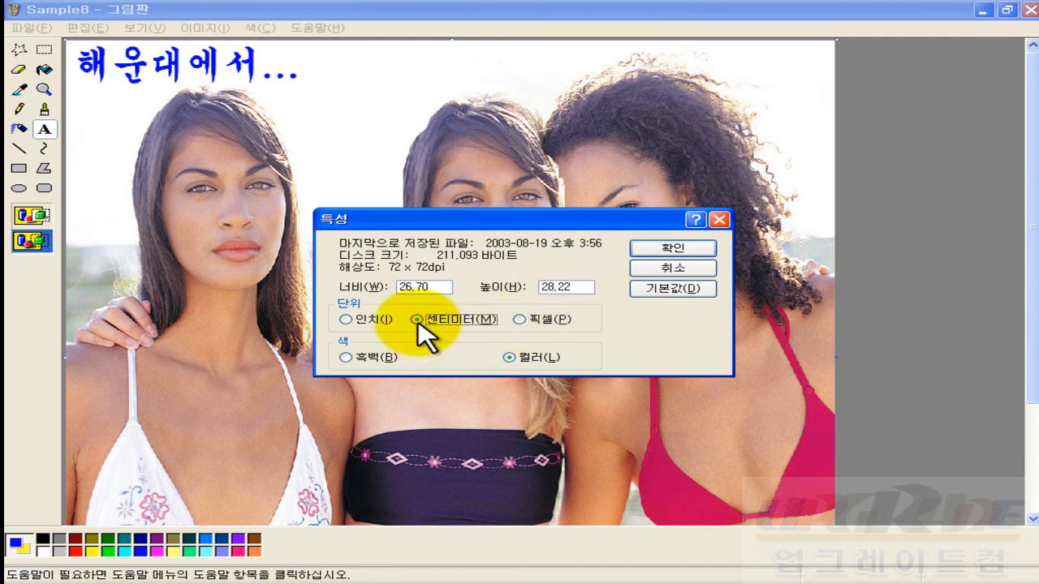
pyautogui.click(659, 272)
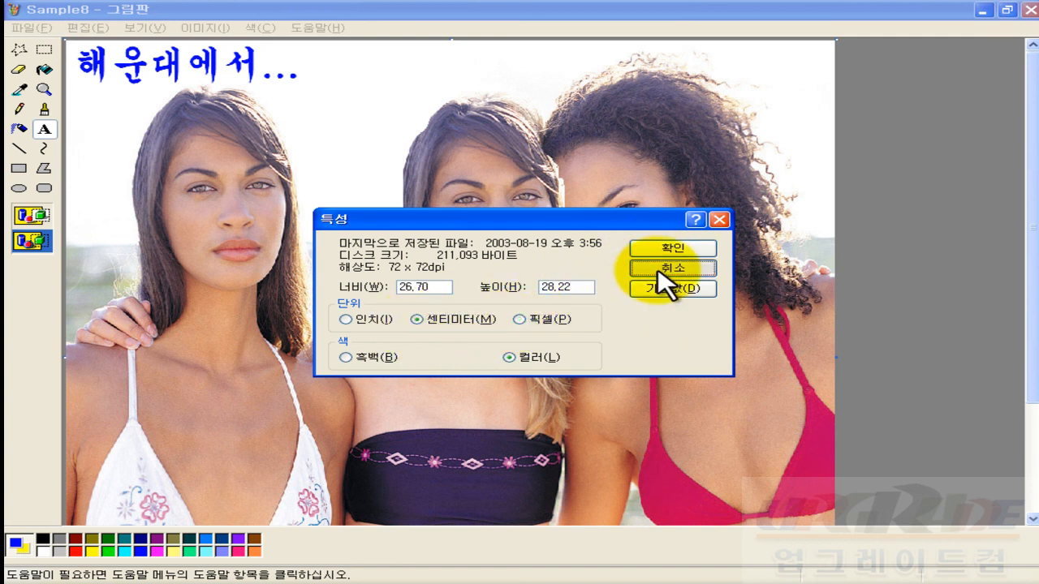
pyautogui.click(195, 29)
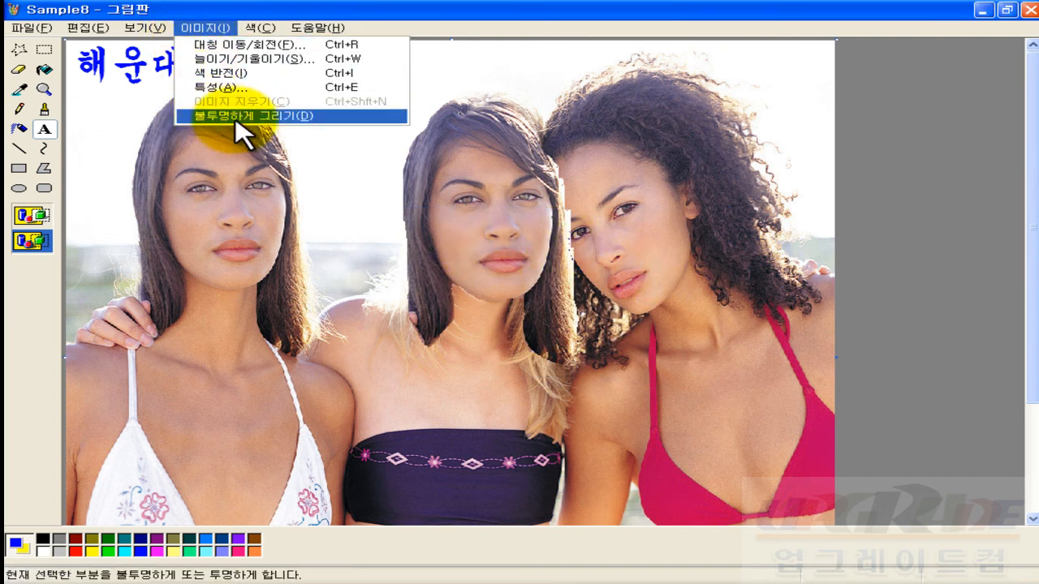
pyautogui.click(27, 305)
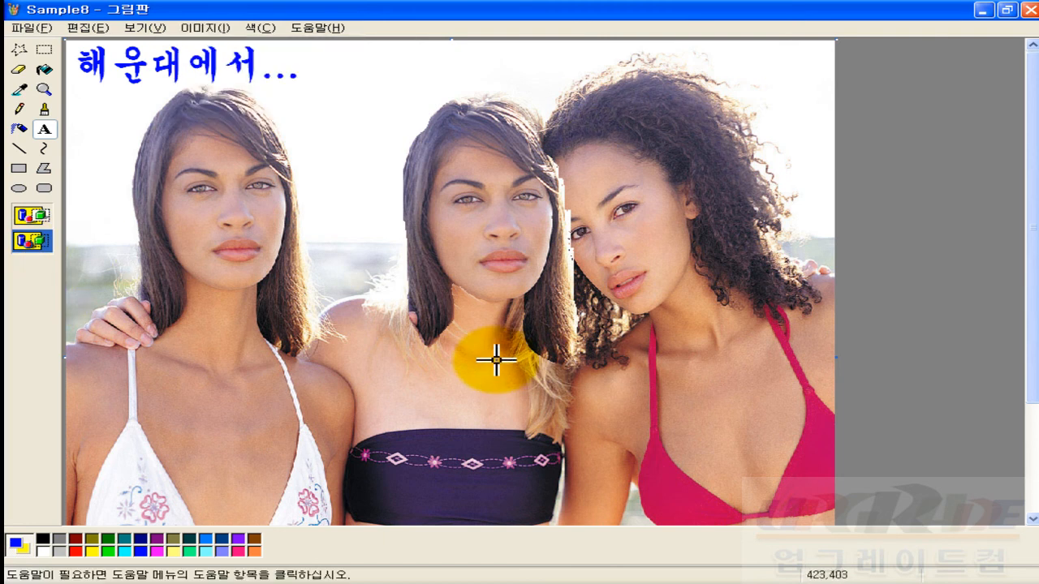